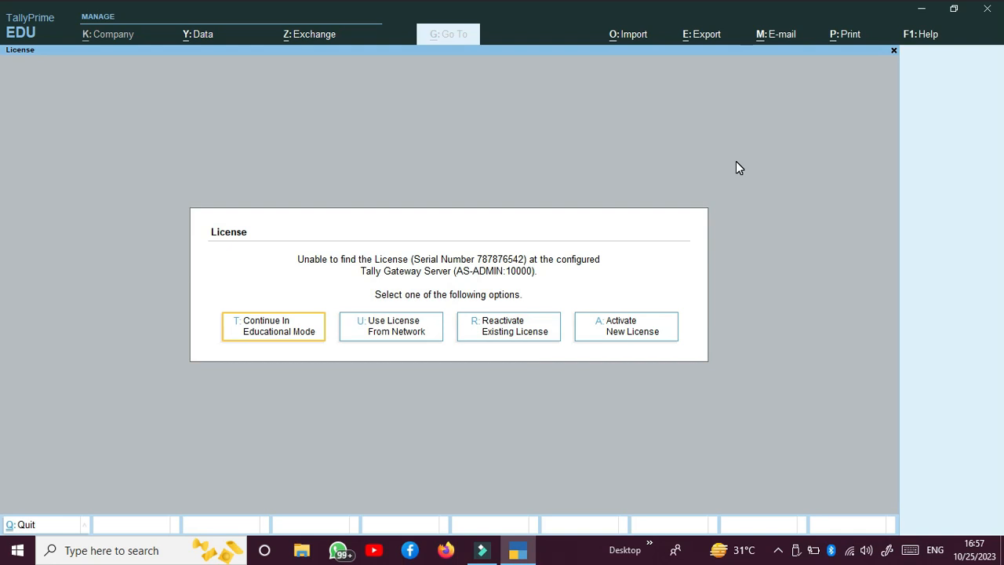
Continue in Educational Mode and choose Create Company from the Select Company list
{"action": "left_click", "coordinate": [299, 333]}
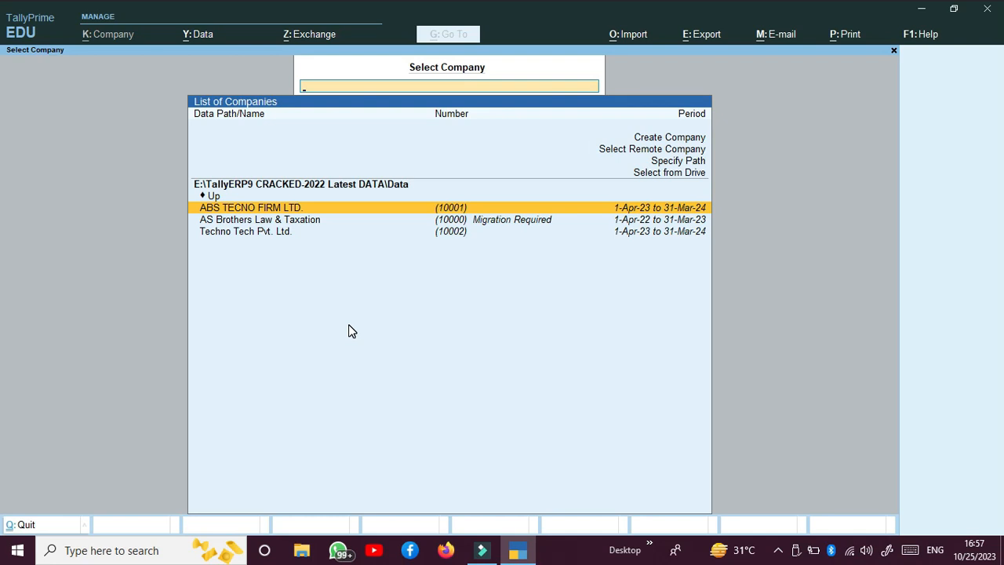
{"action": "key", "text": "Up"}
{"action": "key", "text": "Up"}
{"action": "key", "text": "Up"}
{"action": "key", "text": "Up"}
{"action": "key", "text": "Up"}
{"action": "key", "text": "Up"}
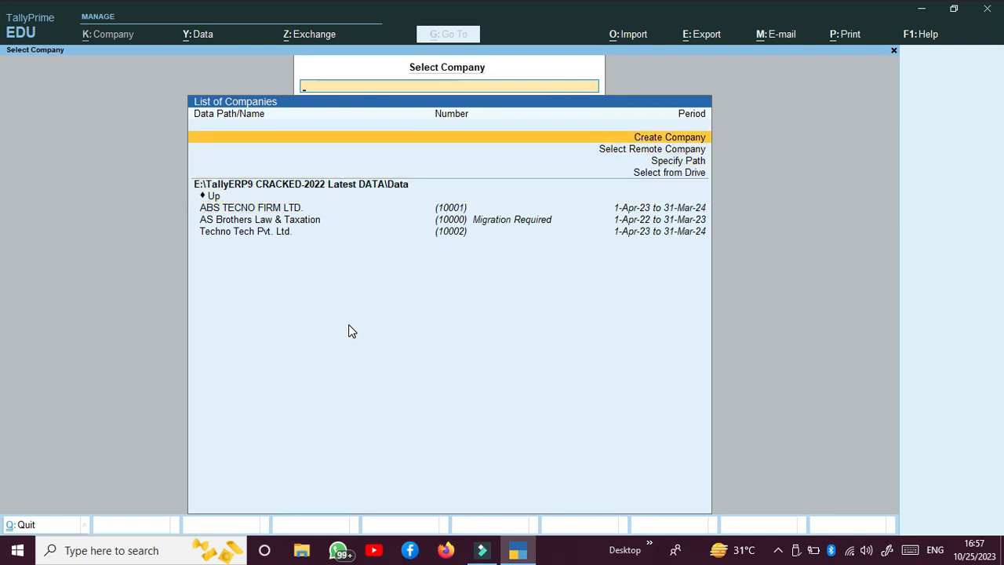
{"action": "key", "text": "Return"}
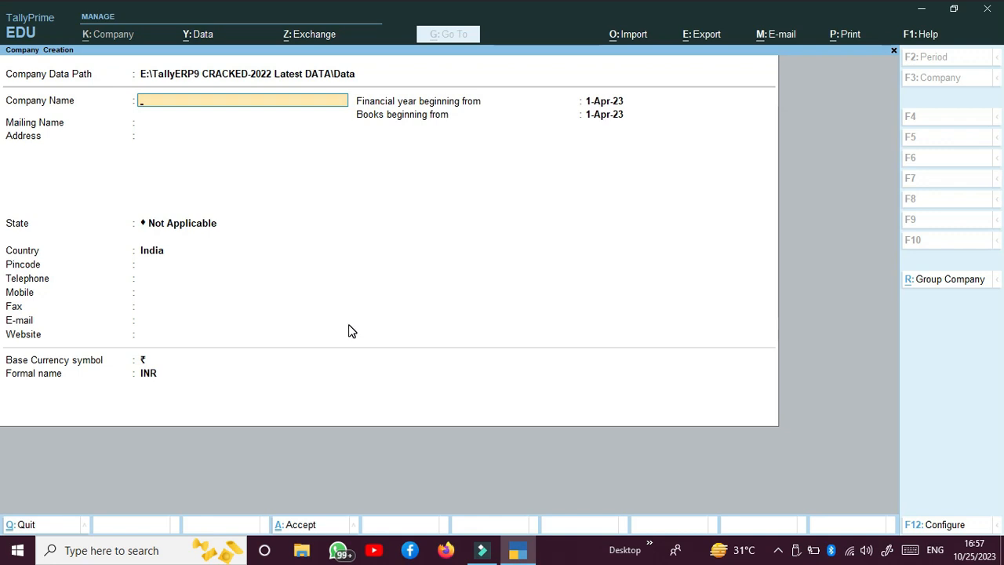
Enter the company name ABS CORPORATION and the company's address
{"action": "type", "text": "ABS CO"}
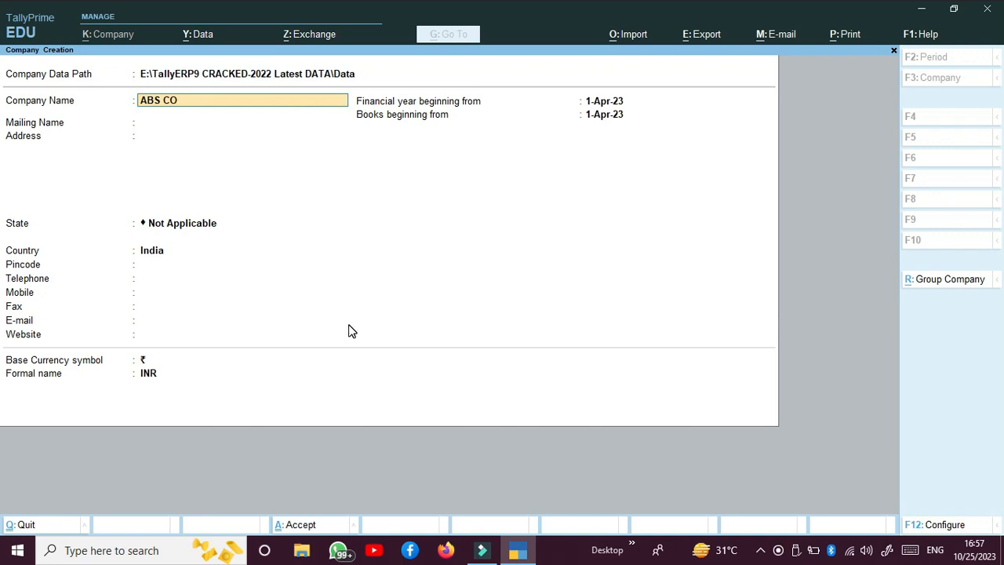
{"action": "type", "text": "RPORATION"}
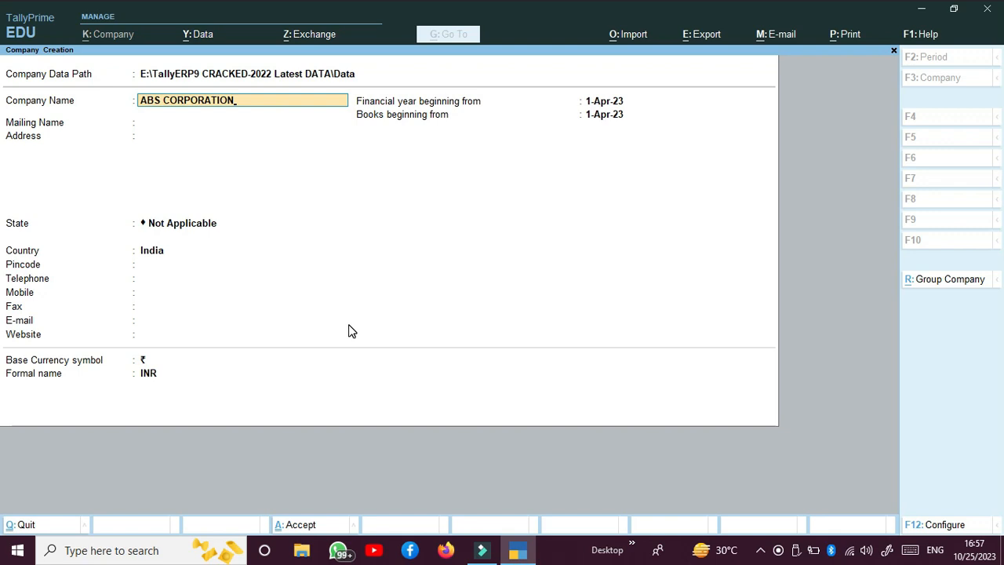
{"action": "key", "text": "Return"}
{"action": "key", "text": "Return"}
{"action": "type", "text": "MARDAN NAKA BANDA"}
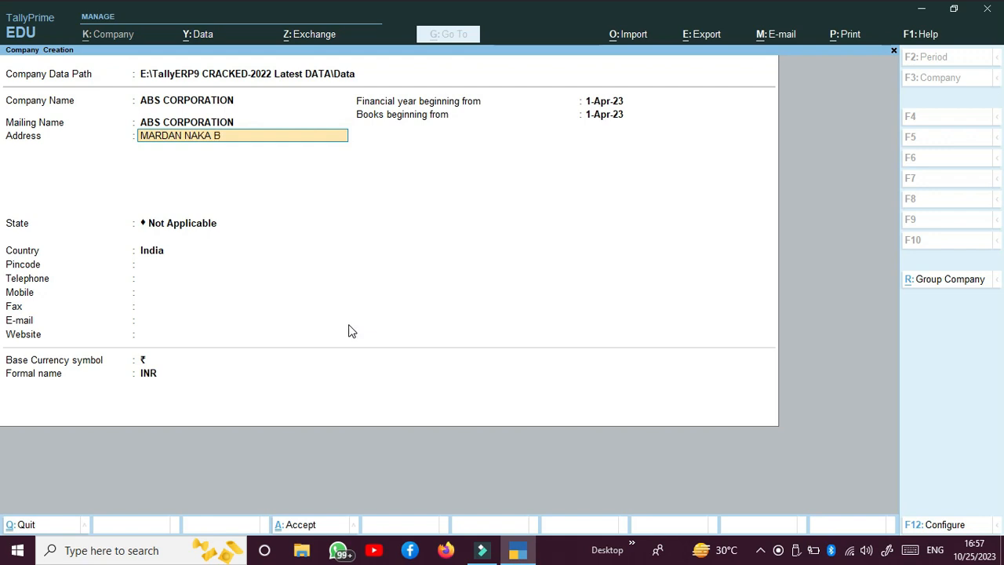
{"action": "key", "text": "Return"}
{"action": "key", "text": "Return"}
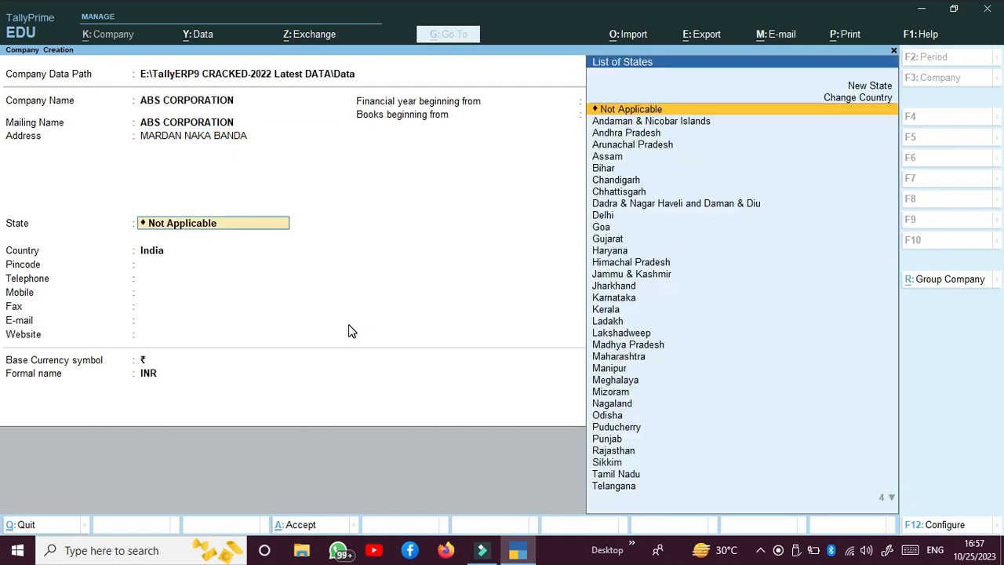
{"action": "key", "text": "Return"}
Set the state to Uttar Pradesh, pincode 21000, and enter the company's mobile number
{"action": "key", "text": "BackSpace"}
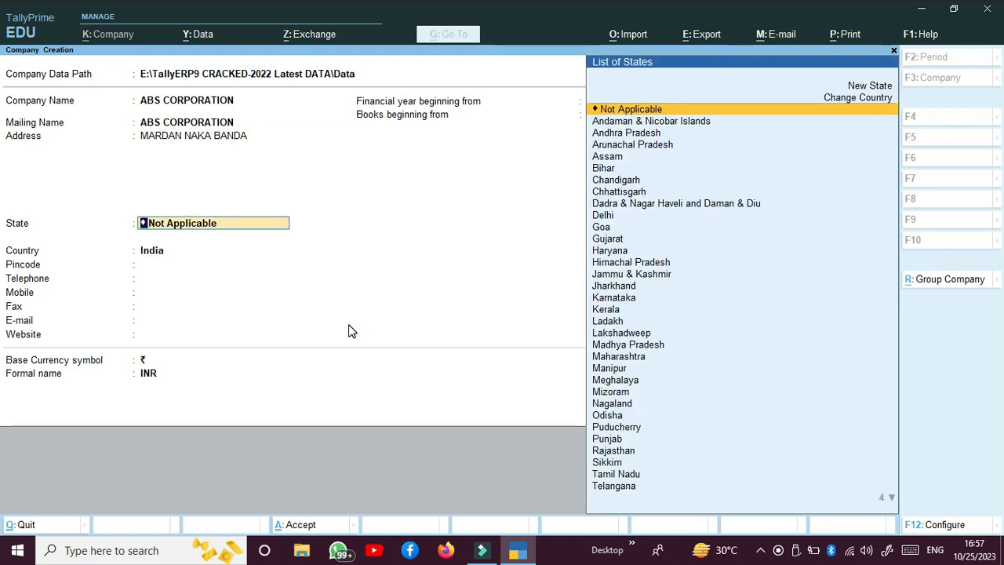
{"action": "type", "text": "U"}
{"action": "key", "text": "Down"}
{"action": "key", "text": "Return"}
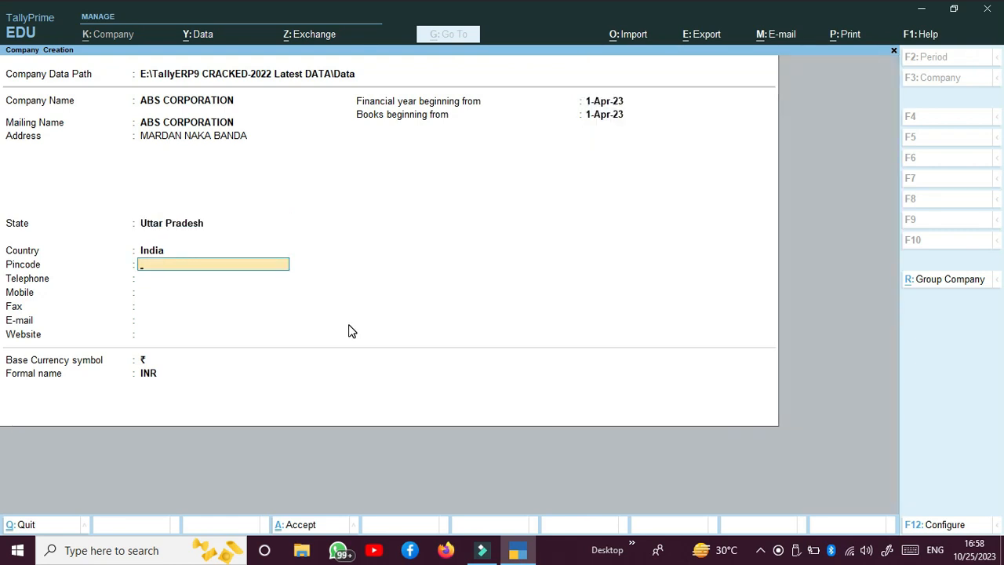
{"action": "type", "text": "210001"}
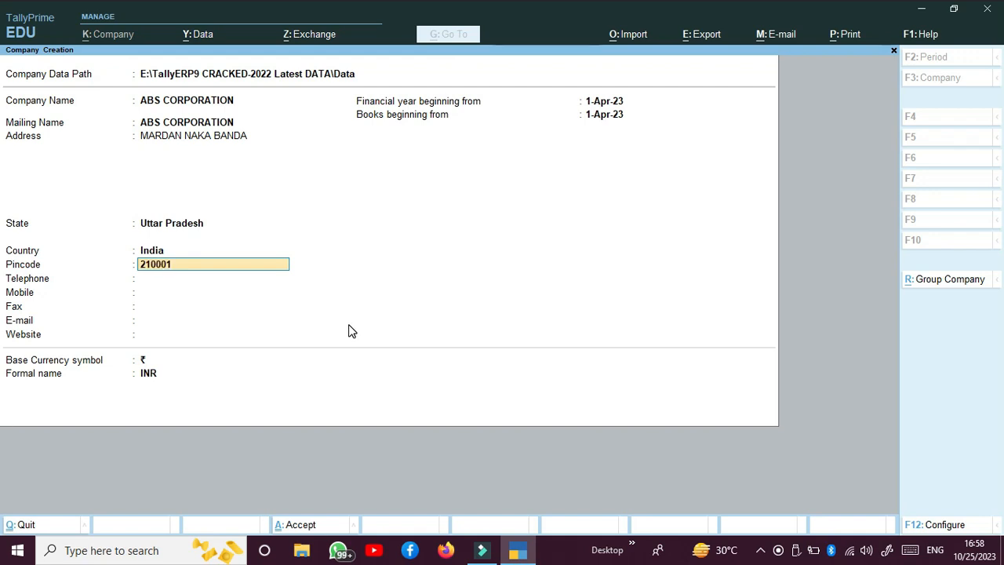
{"action": "key", "text": "Return"}
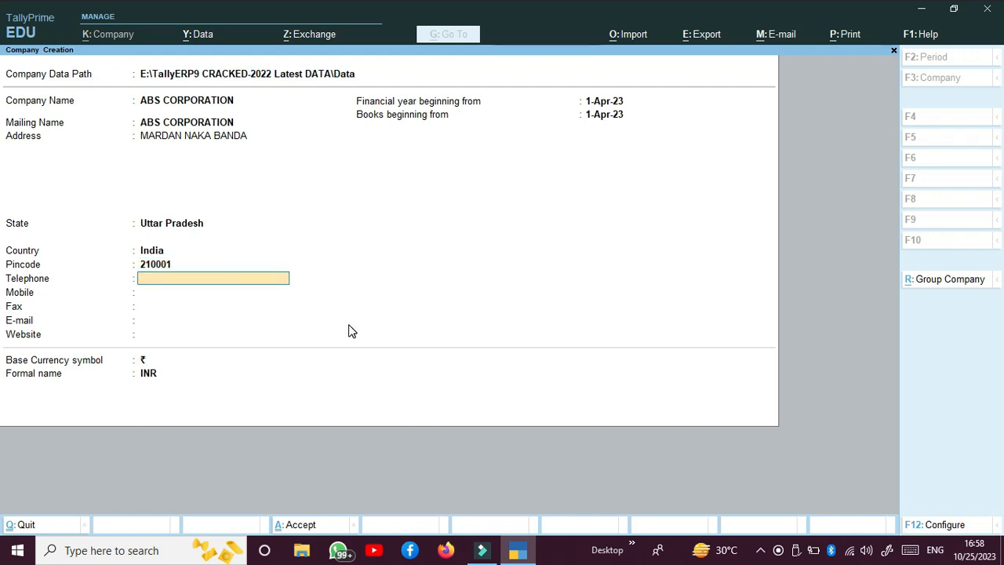
{"action": "key", "text": "Return"}
{"action": "key", "text": "Return"}
{"action": "key", "text": "Return"}
{"action": "key", "text": "Return"}
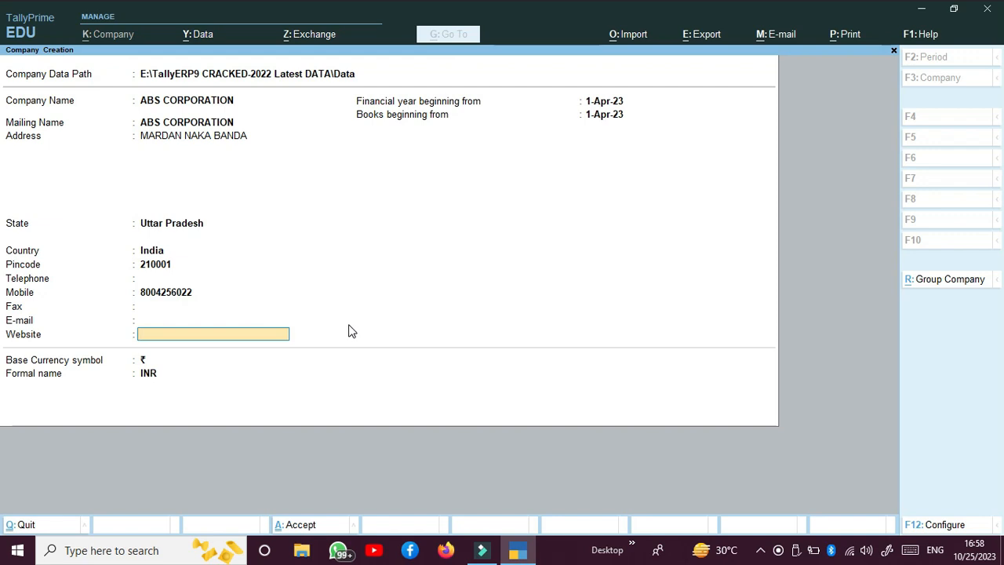
{"action": "key", "text": "Return"}
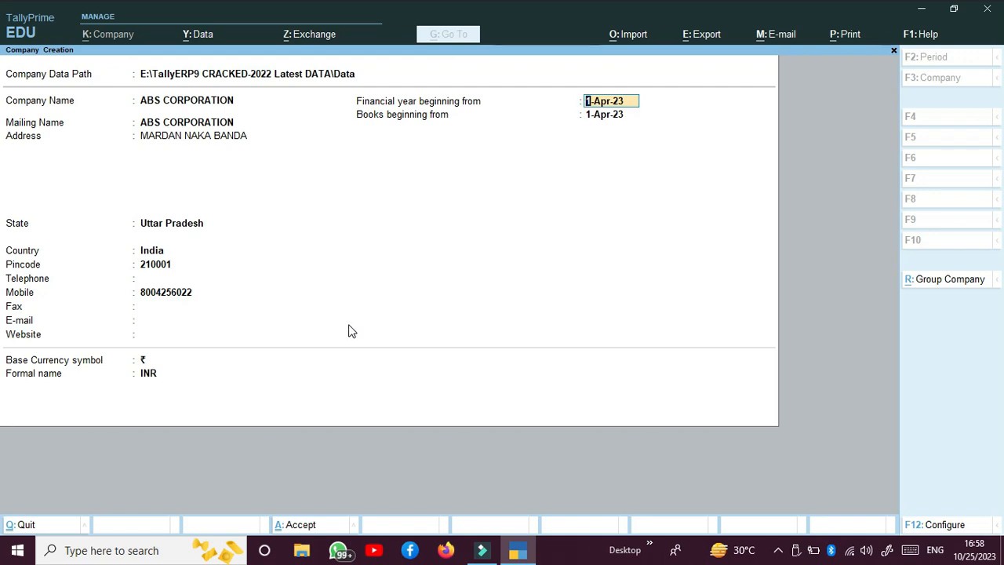
Keep 1-Apr-23 as financial year and books start, with ₹ symbol and INR formal name
{"action": "key", "text": "Return"}
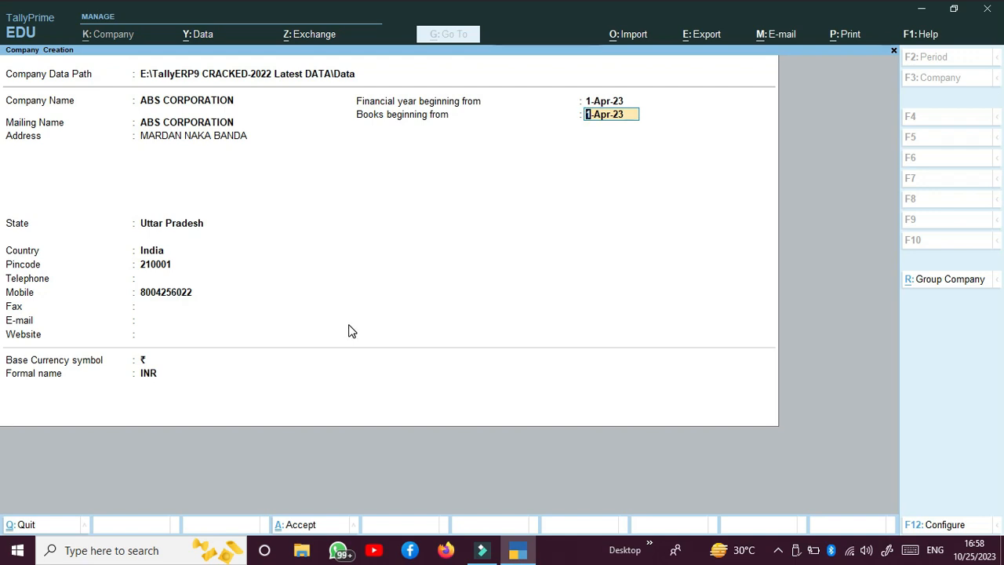
{"action": "key", "text": "Return"}
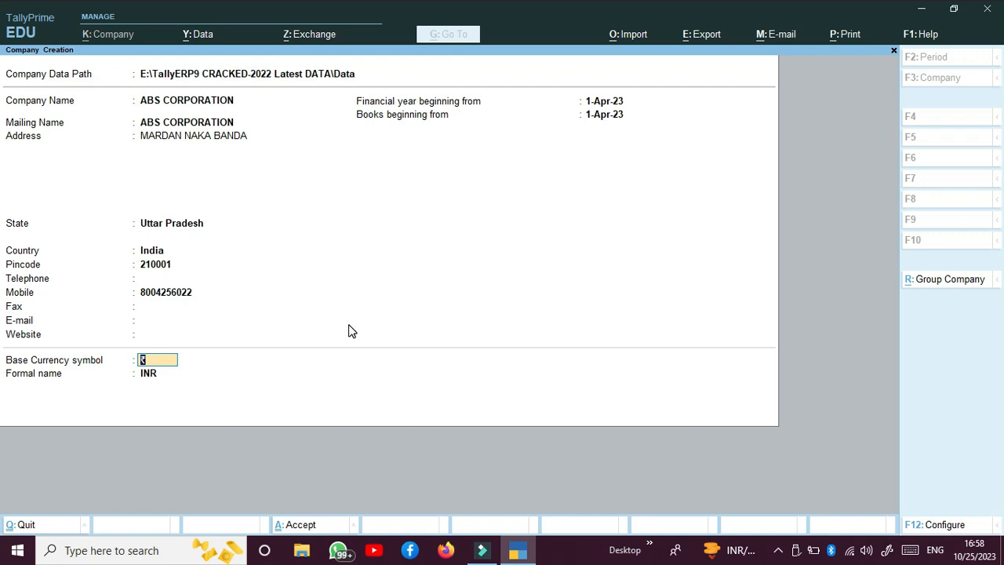
{"action": "key", "text": "Return"}
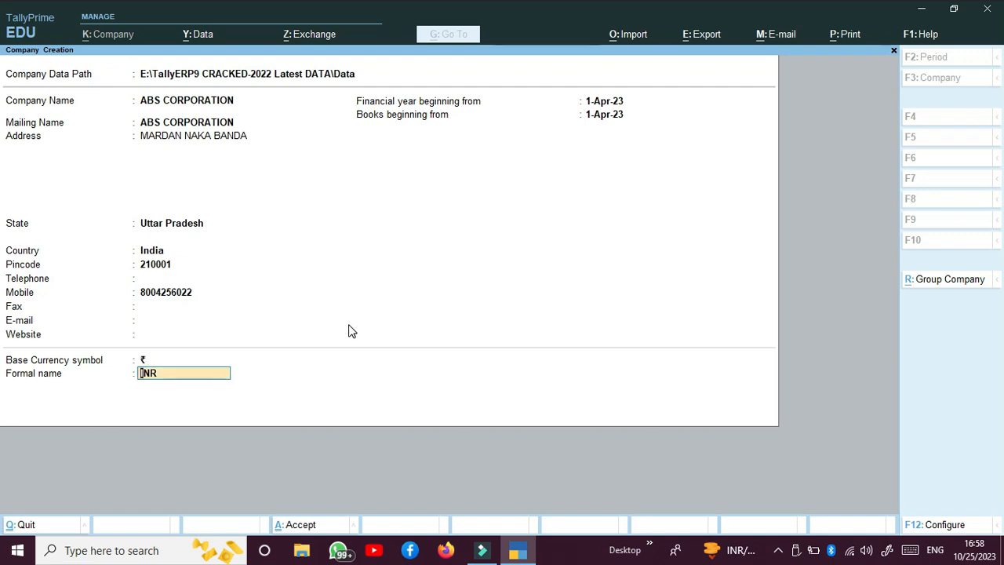
{"action": "key", "text": "Return"}
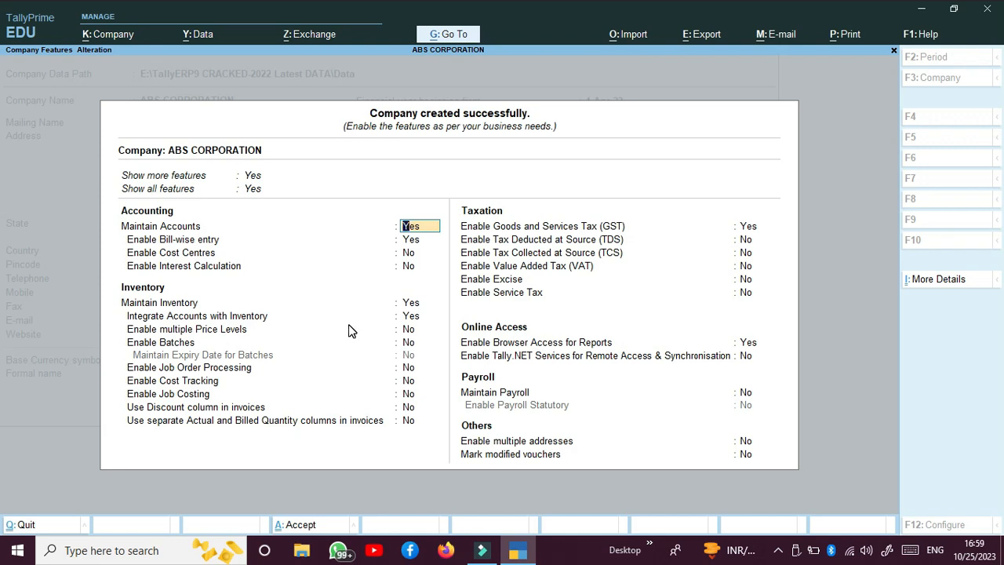
{"action": "key", "text": "Return"}
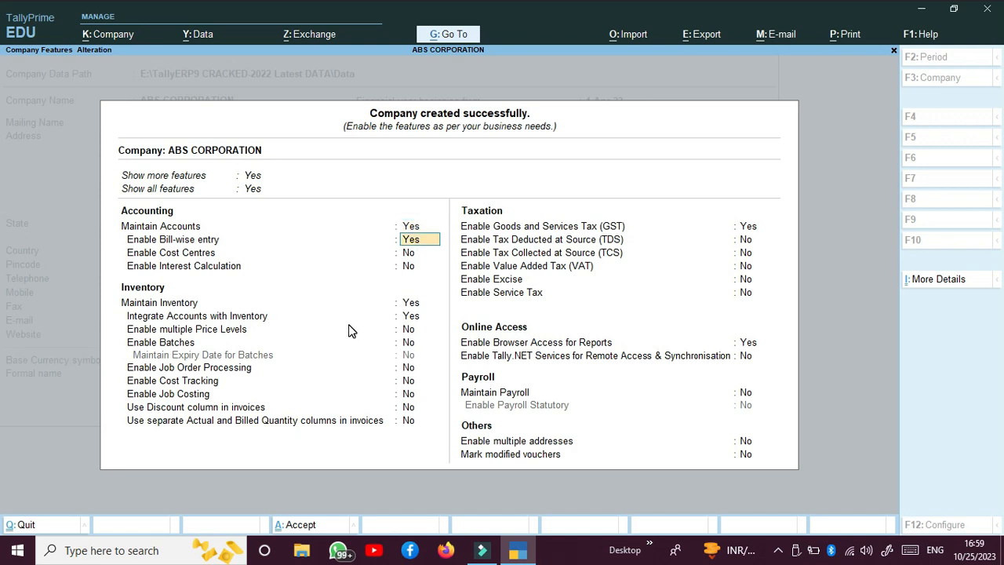
{"action": "key", "text": "Return"}
{"action": "key", "text": "Return"}
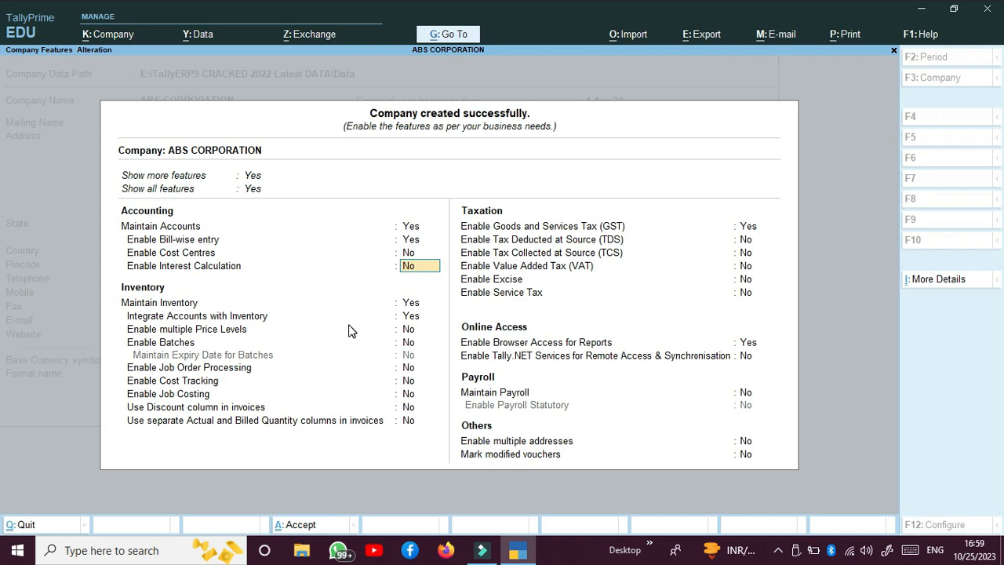
{"action": "key", "text": "Return"}
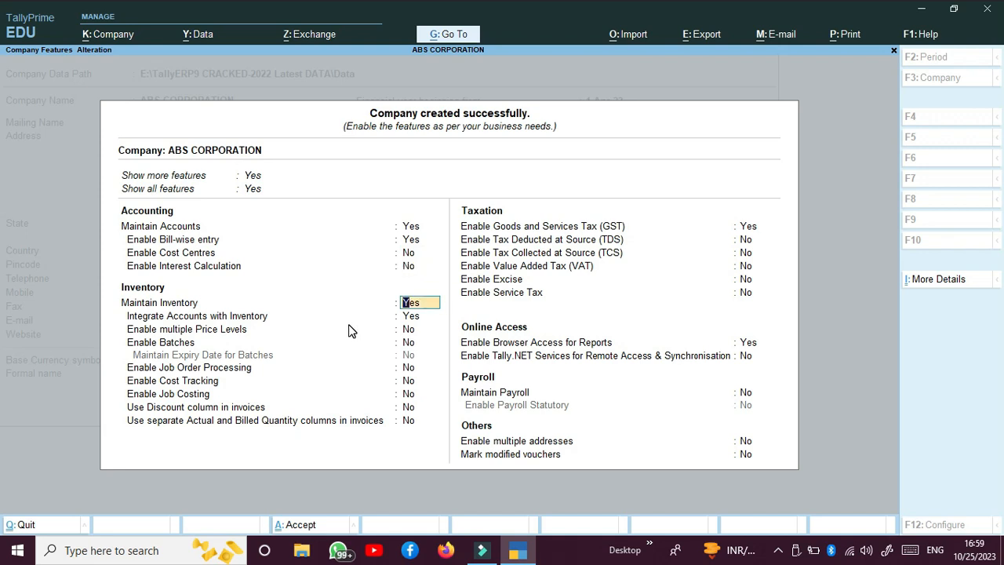
{"action": "key", "text": "Return"}
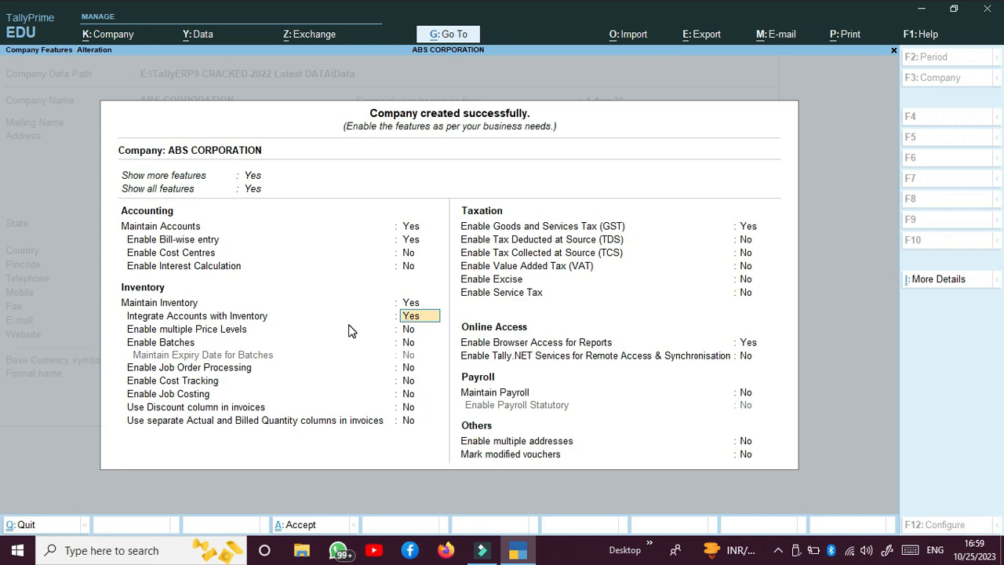
{"action": "key", "text": "Return"}
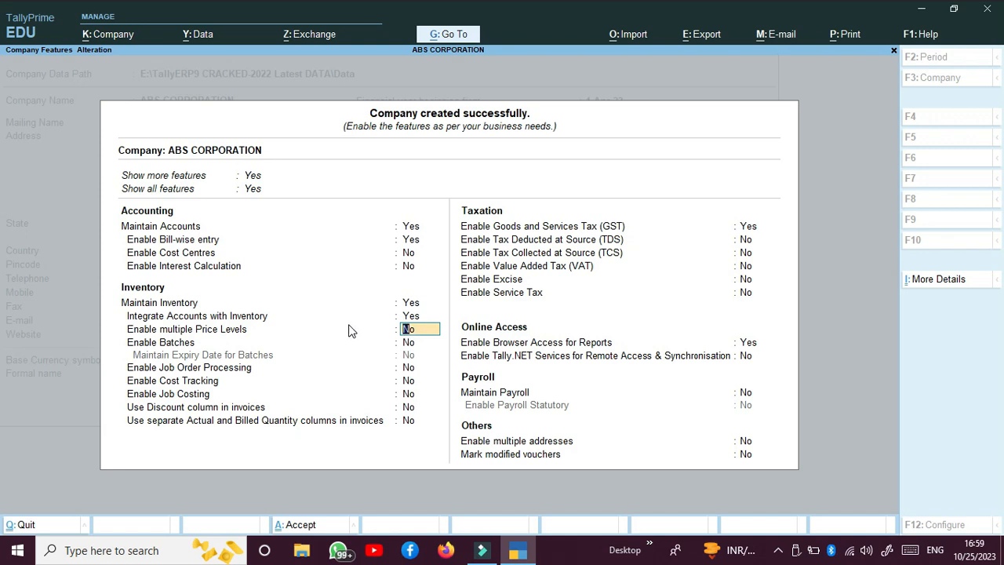
{"action": "key", "text": "Return"}
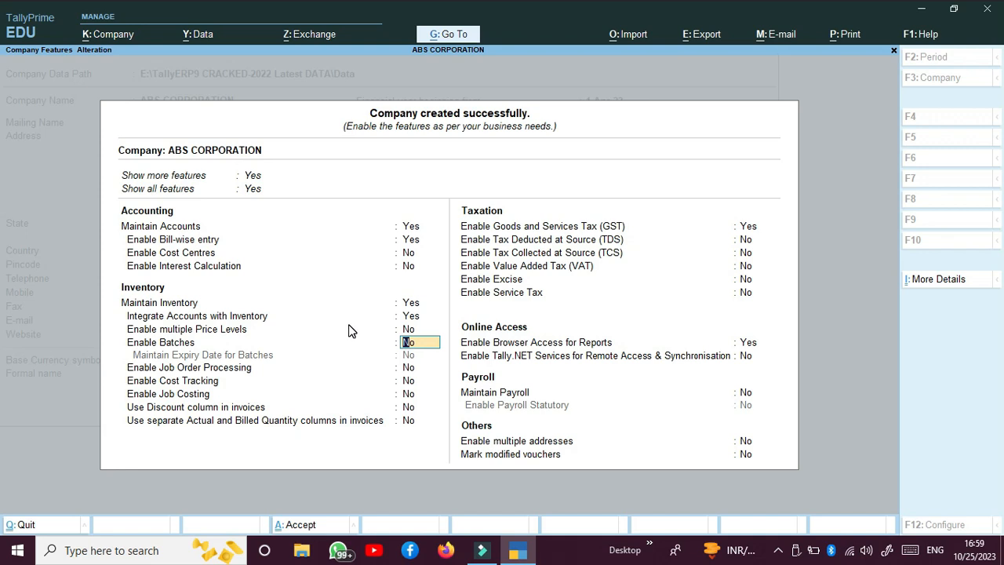
{"action": "key", "text": "Return"}
{"action": "key", "text": "Return"}
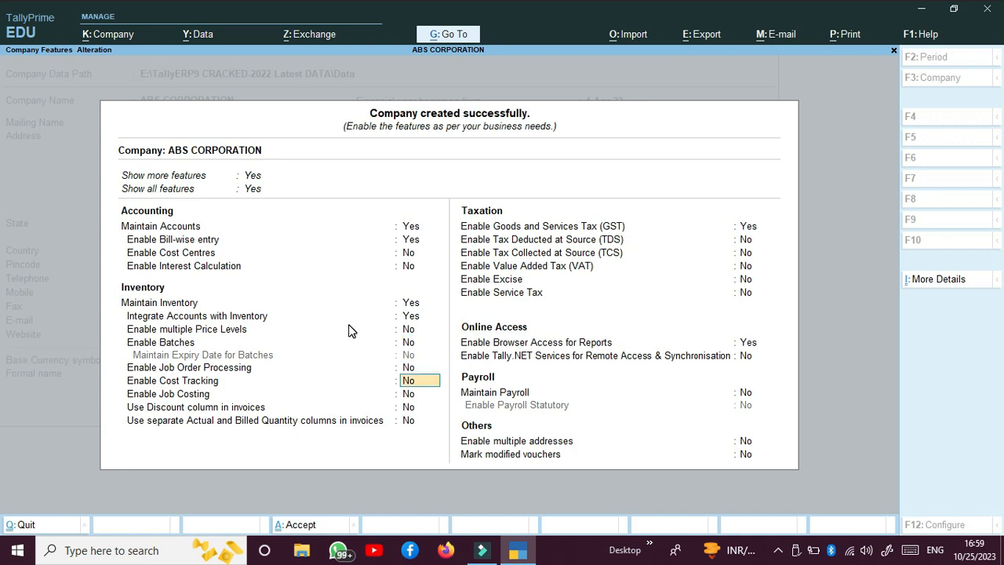
{"action": "key", "text": "Return"}
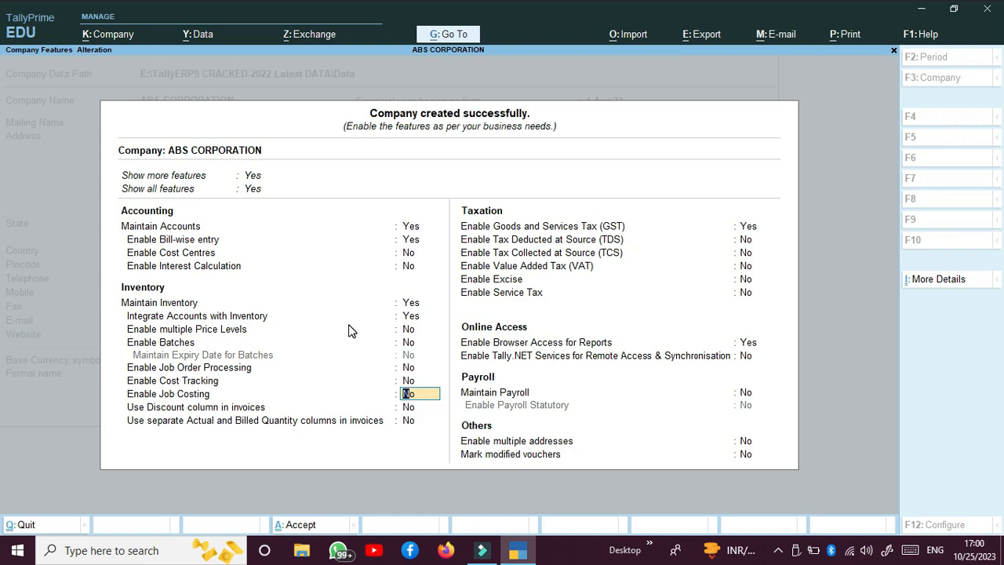
Enable the discount column and separate actual and billed quantities, keeping GST set to Yes
{"action": "key", "text": "Return"}
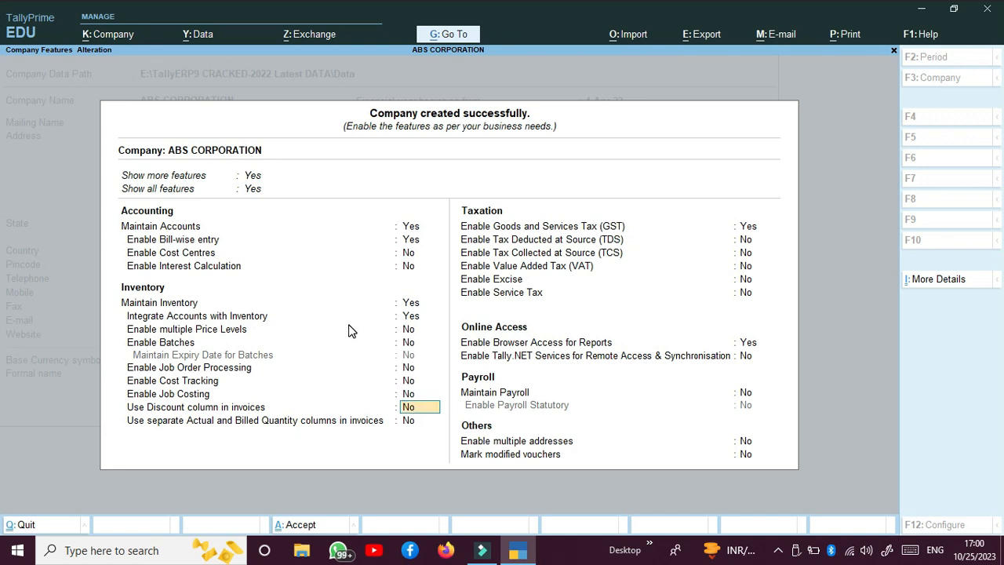
{"action": "type", "text": "Y"}
{"action": "key", "text": "Return"}
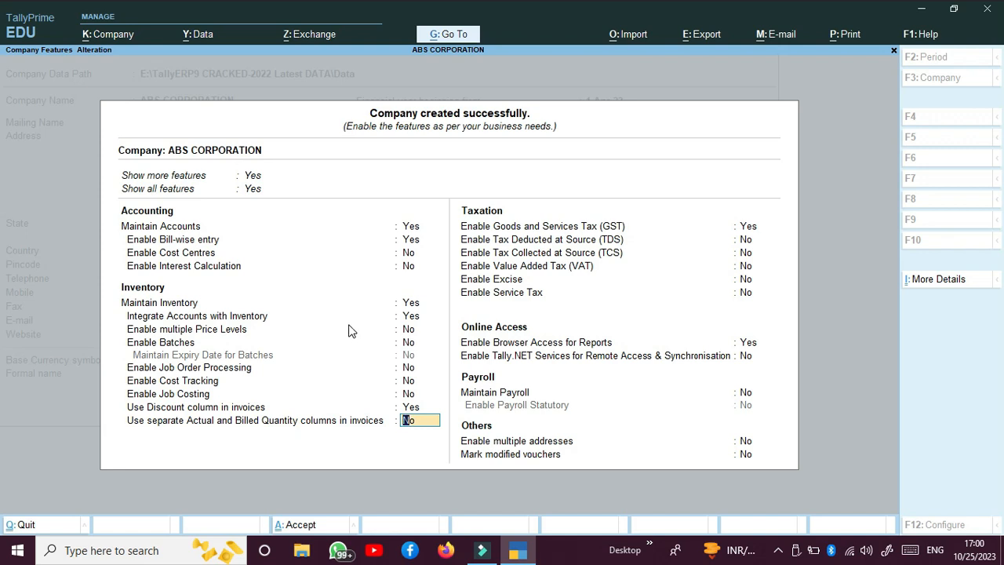
{"action": "type", "text": "y"}
{"action": "key", "text": "Return"}
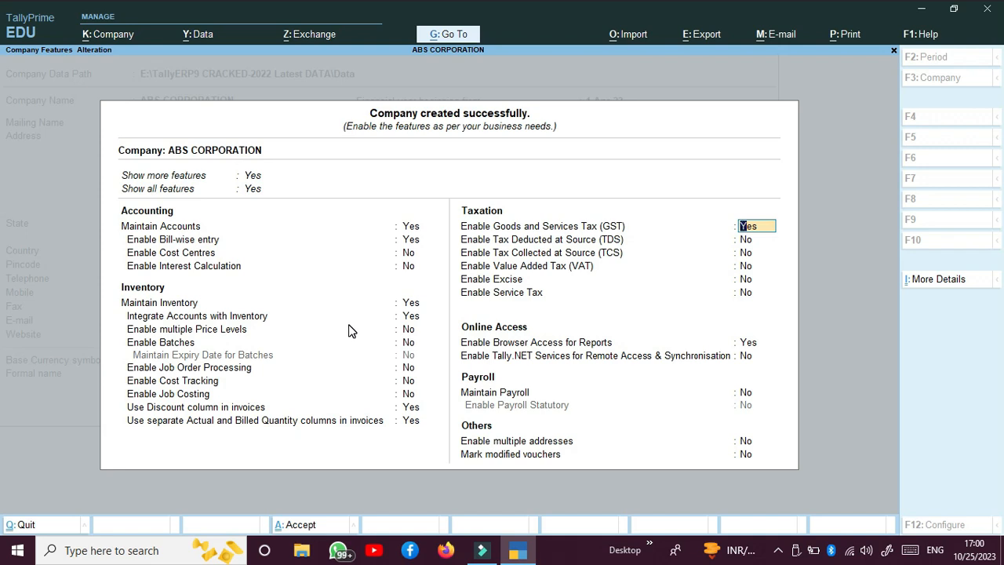
{"action": "key", "text": "Return"}
{"action": "key", "text": "Return"}
{"action": "key", "text": "Return"}
{"action": "key", "text": "Return"}
{"action": "key", "text": "Return"}
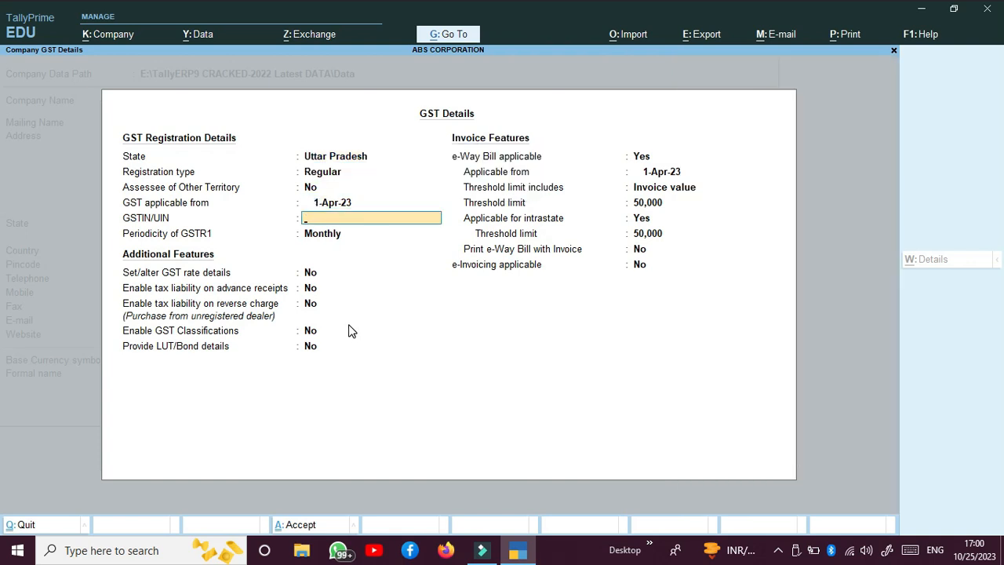
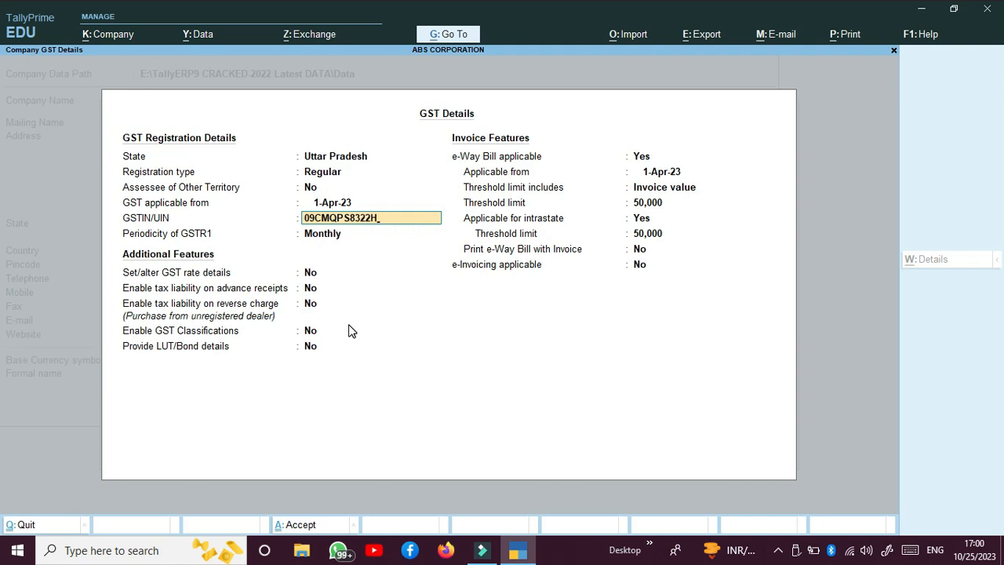
Enter the company's GSTIN, correcting its final characters
{"action": "key", "text": "Return"}
Set GSTR1 periodicity to Quarterly and accept the remaining GST and e-Way Bill fields
{"action": "key", "text": "Down"}
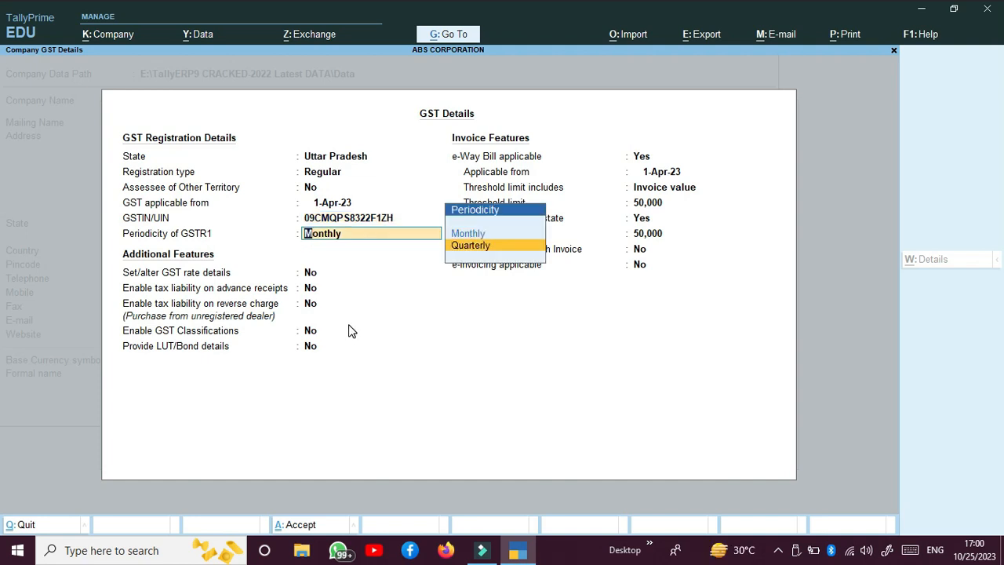
{"action": "key", "text": "Return"}
{"action": "key", "text": "Return"}
{"action": "key", "text": "Return"}
{"action": "key", "text": "Return"}
{"action": "key", "text": "Return"}
{"action": "key", "text": "Return"}
{"action": "key", "text": "Return"}
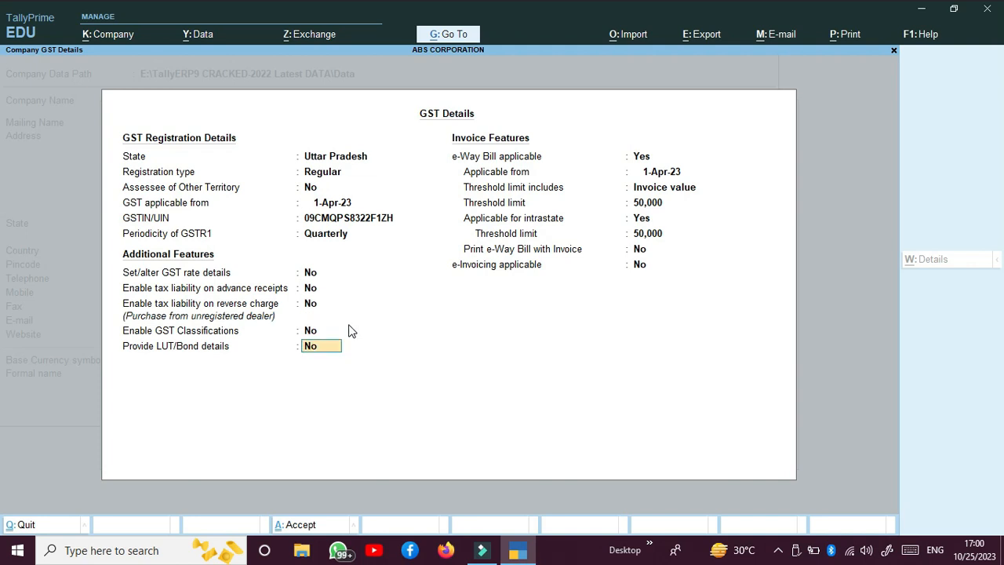
{"action": "key", "text": "Return"}
{"action": "key", "text": "Return"}
{"action": "key", "text": "Return"}
{"action": "key", "text": "Return"}
{"action": "key", "text": "Return"}
{"action": "key", "text": "Return"}
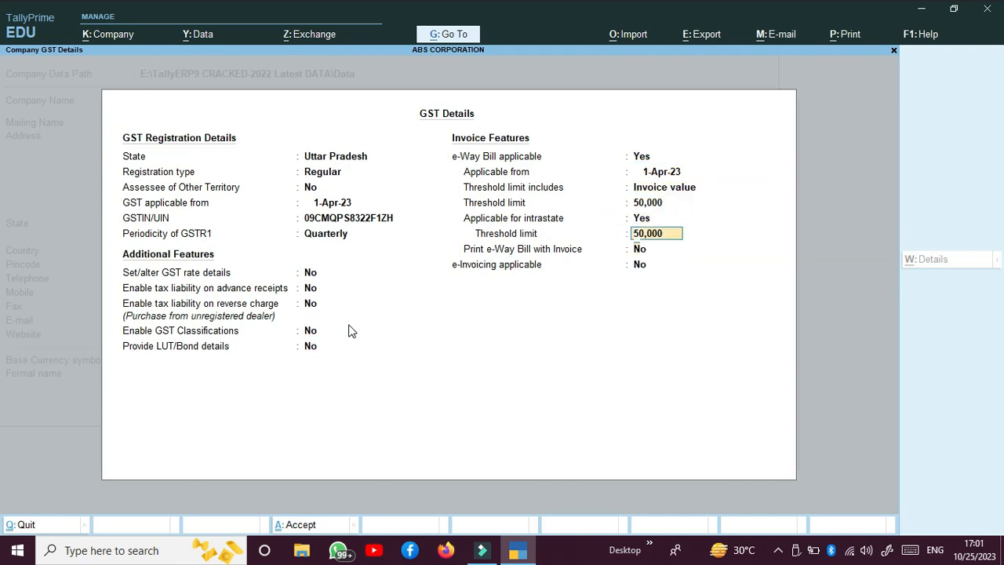
{"action": "key", "text": "Return"}
{"action": "key", "text": "Return"}
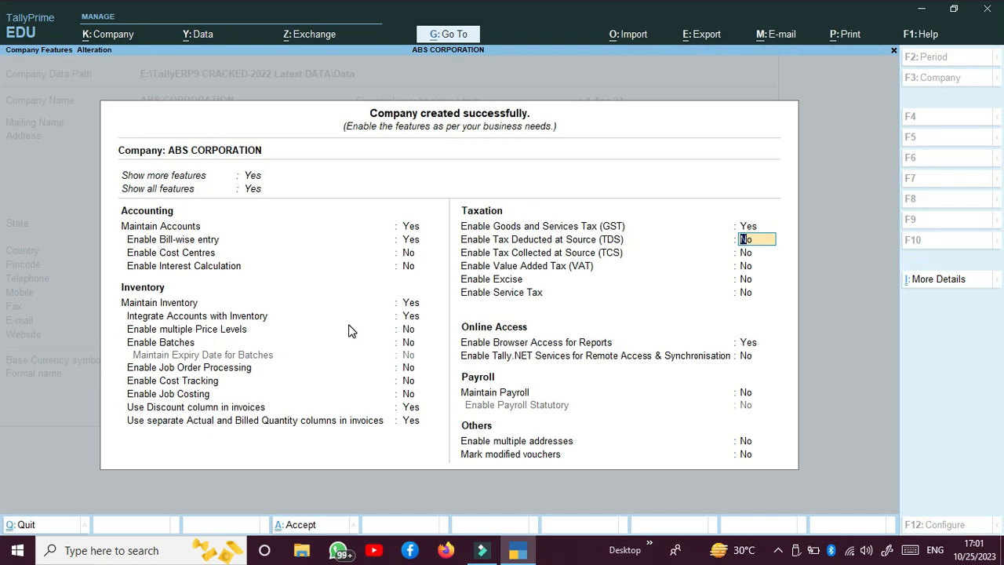
Accept the remaining feature settings unchanged, leaving TDS, TCS, VAT and Service Tax off
{"action": "key", "text": "Return"}
{"action": "key", "text": "Return"}
{"action": "key", "text": "Return"}
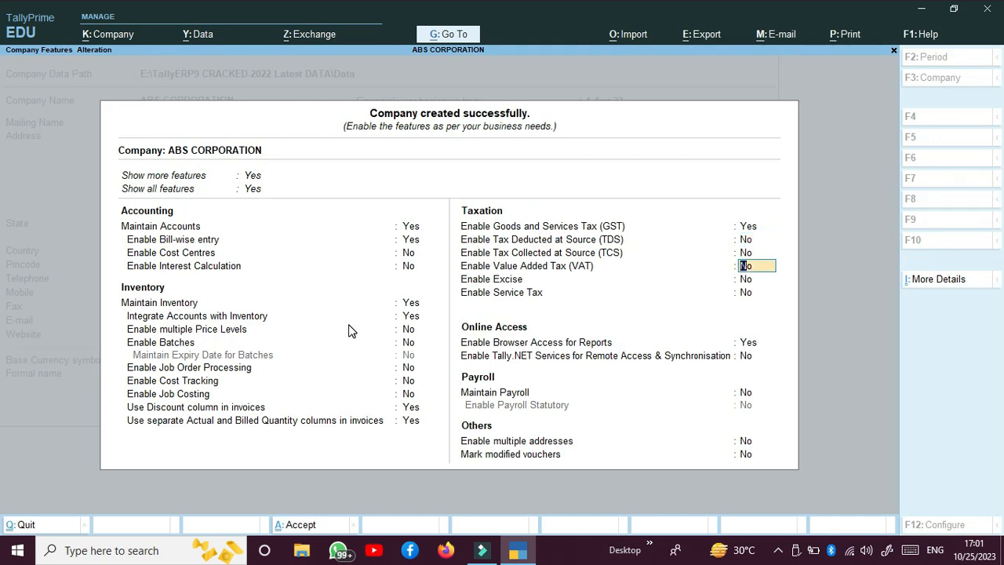
{"action": "key", "text": "Return"}
{"action": "key", "text": "Return"}
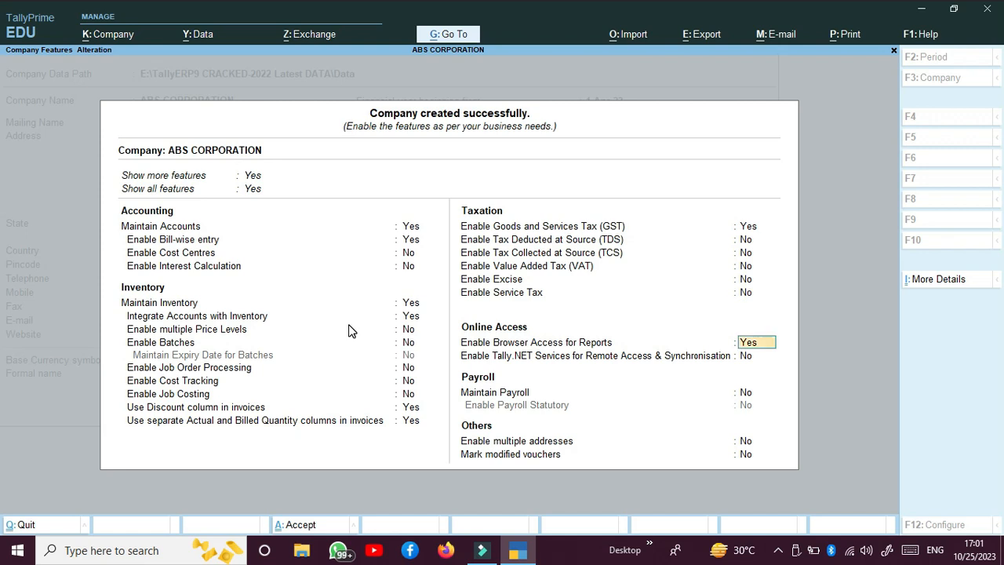
{"action": "key", "text": "Return"}
{"action": "key", "text": "Return"}
{"action": "key", "text": "Return"}
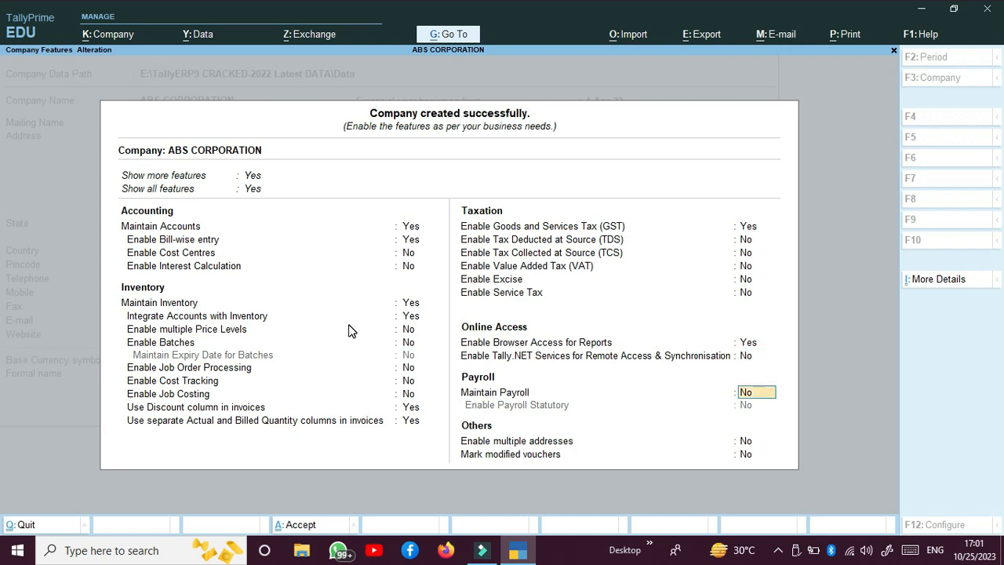
{"action": "key", "text": "Return"}
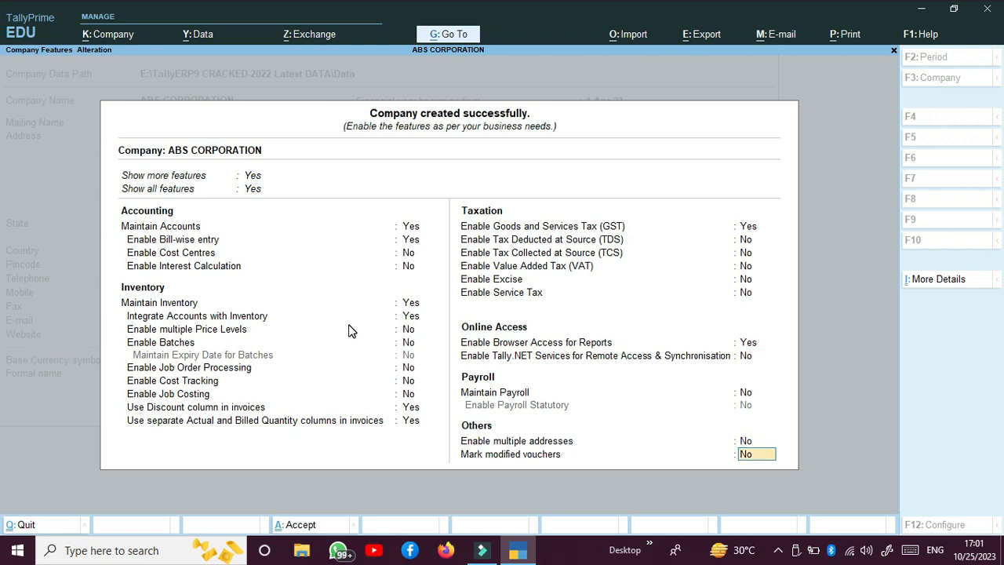
{"action": "key", "text": "Return"}
{"action": "key", "text": "Return"}
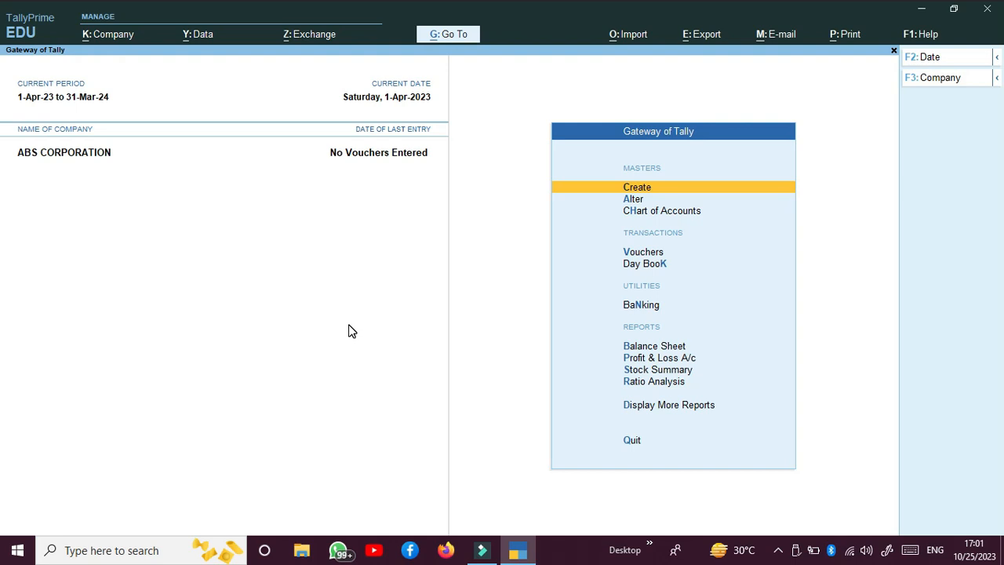
Start a new ledger with the customer's name, placed under Sundry Debtors
{"action": "key", "text": "Return"}
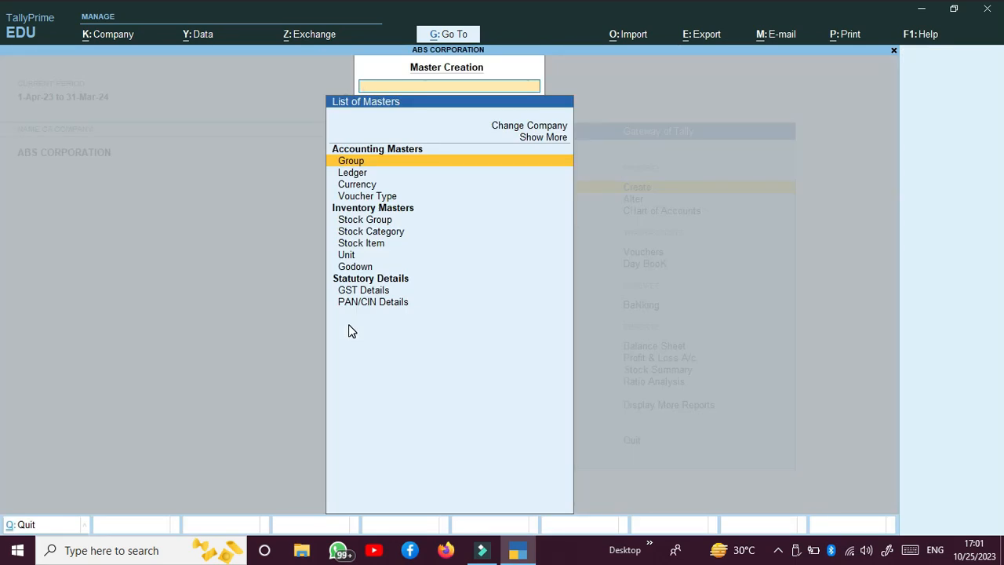
{"action": "key", "text": "Down"}
{"action": "key", "text": "Return"}
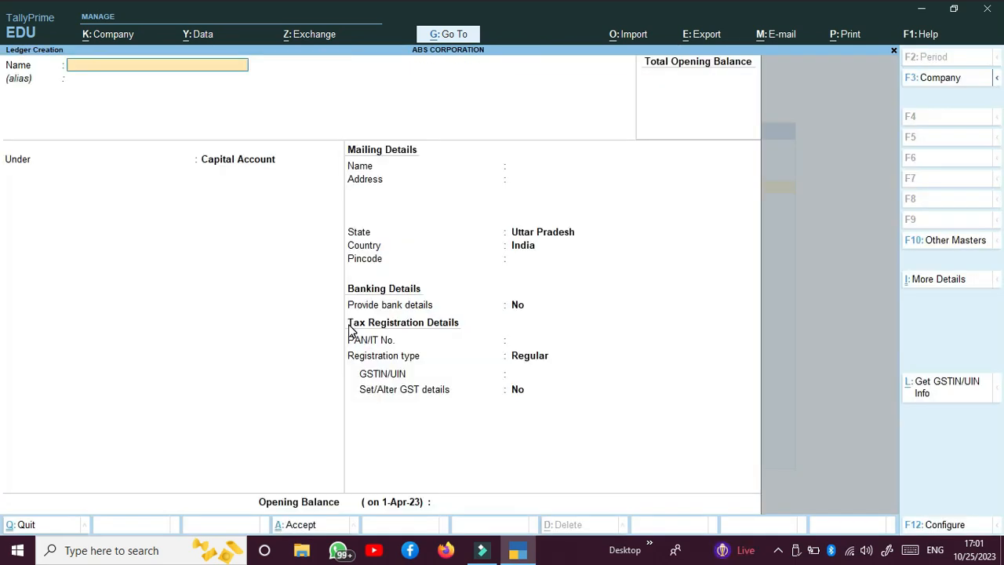
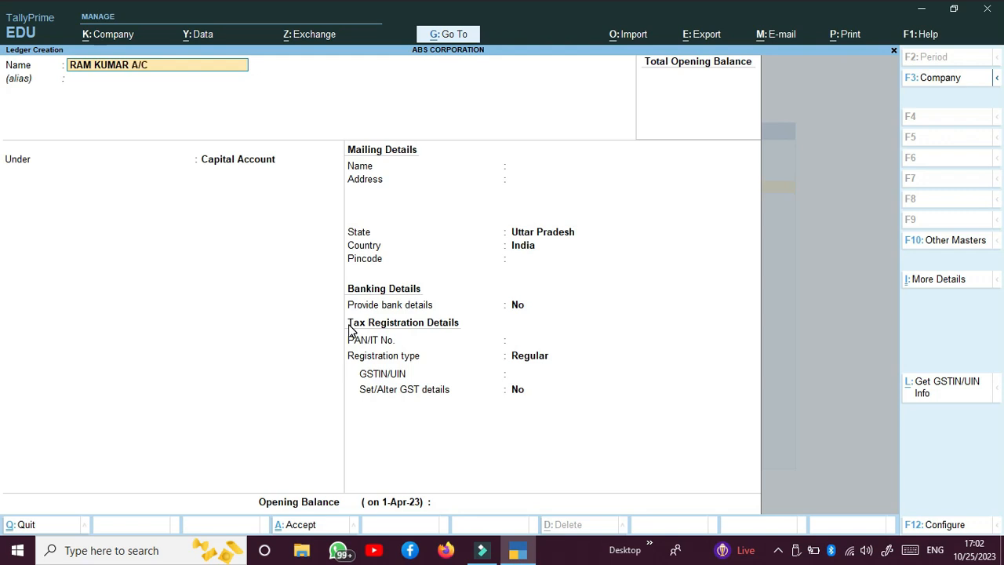
{"action": "key", "text": "Return"}
{"action": "key", "text": "Return"}
{"action": "type", "text": "SU"}
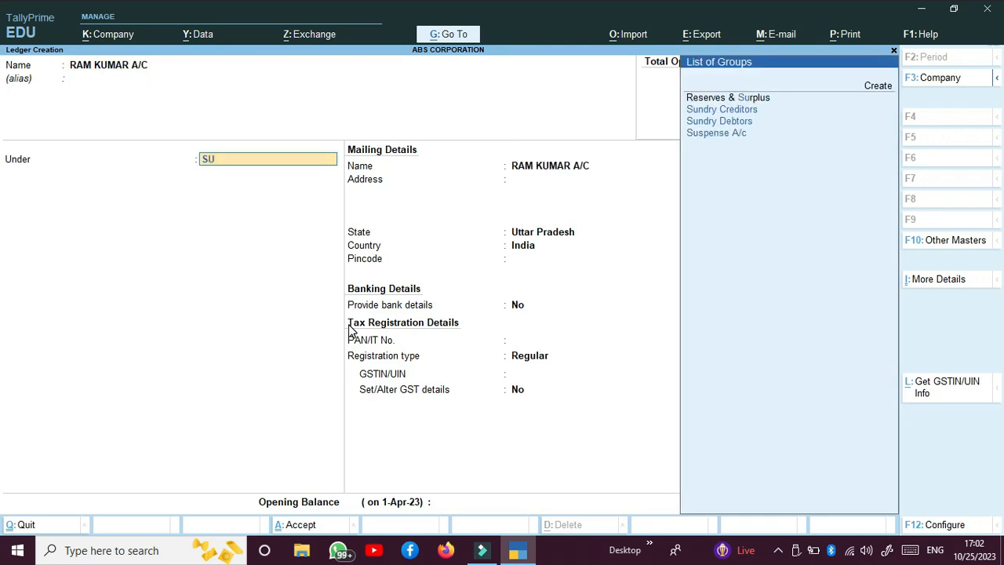
{"action": "key", "text": "Down"}
{"action": "key", "text": "Down"}
{"action": "key", "text": "Return"}
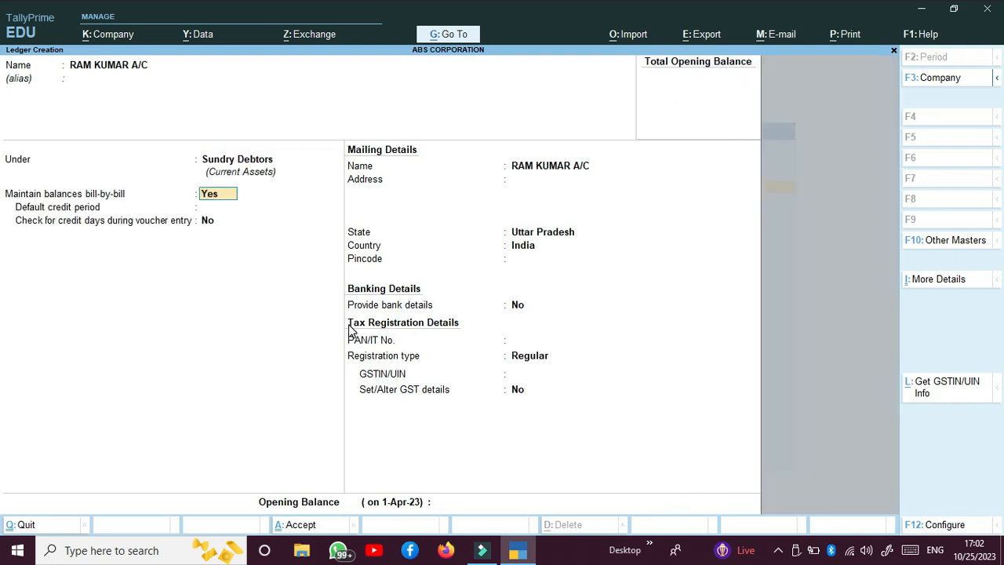
Fill in the customer's address and pincode 210001, set registration type Unregistered, and save
{"action": "key", "text": "Return"}
{"action": "key", "text": "Return"}
{"action": "key", "text": "Return"}
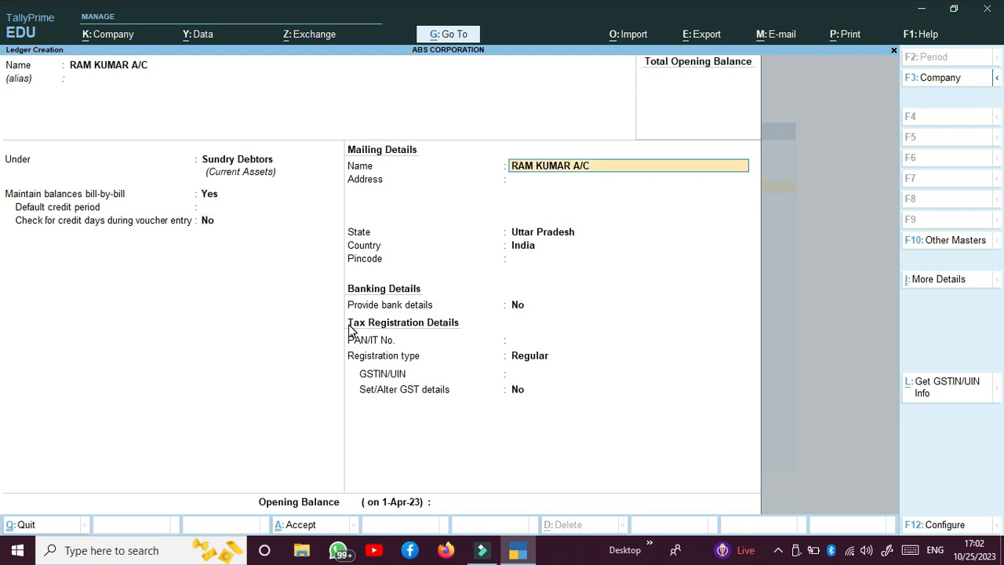
{"action": "key", "text": "Return"}
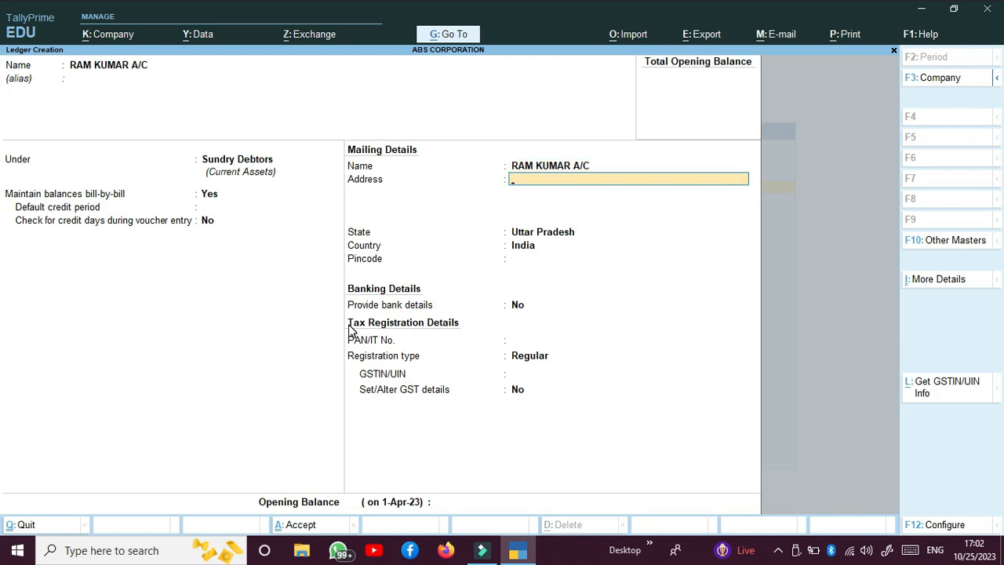
{"action": "type", "text": "BANDA"}
{"action": "key", "text": "Return"}
{"action": "key", "text": "Return"}
{"action": "key", "text": "Return"}
{"action": "type", "text": "210001"}
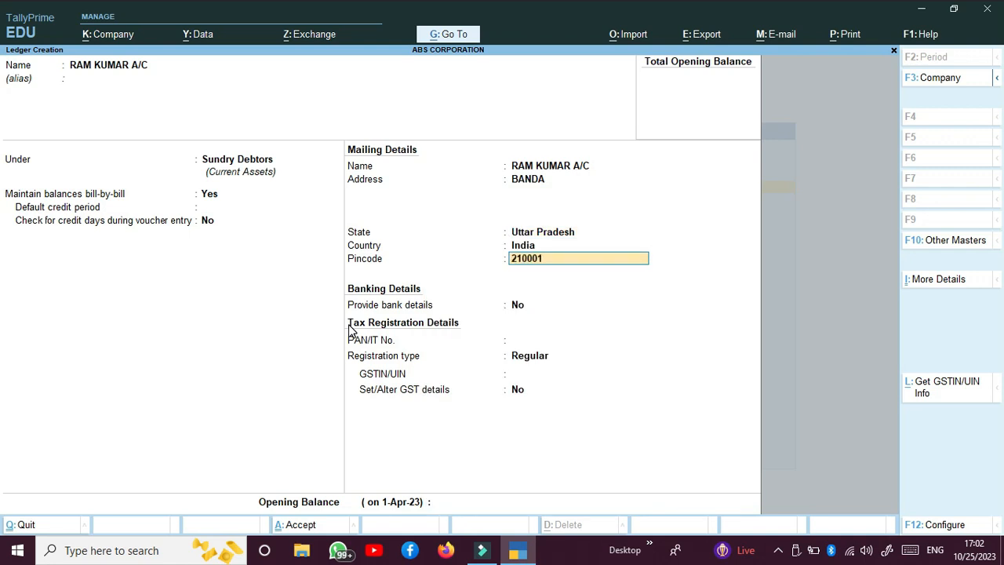
{"action": "key", "text": "Return"}
{"action": "key", "text": "Return"}
{"action": "key", "text": "Return"}
{"action": "key", "text": "Down"}
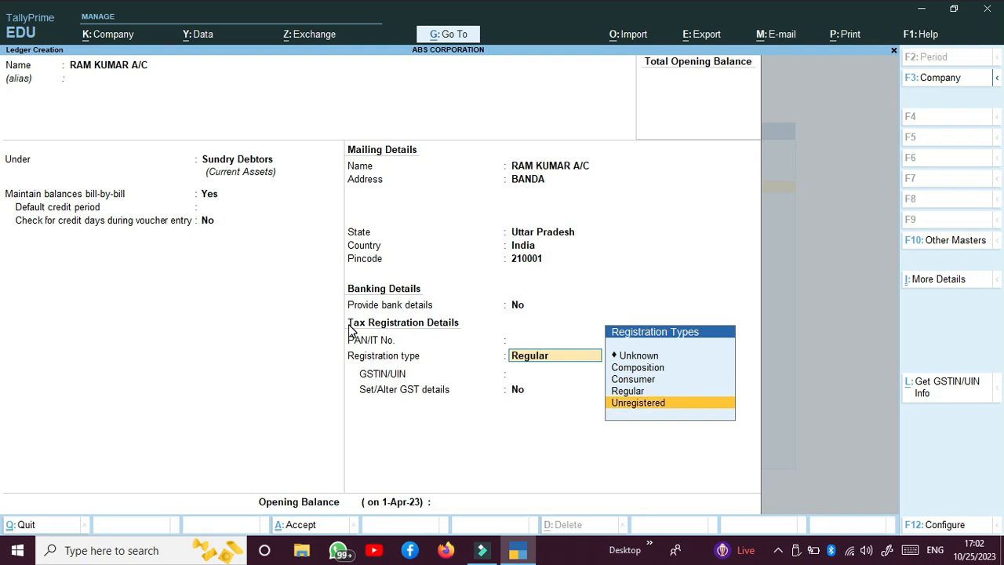
{"action": "key", "text": "Return"}
{"action": "key", "text": "Return"}
{"action": "key", "text": "Return"}
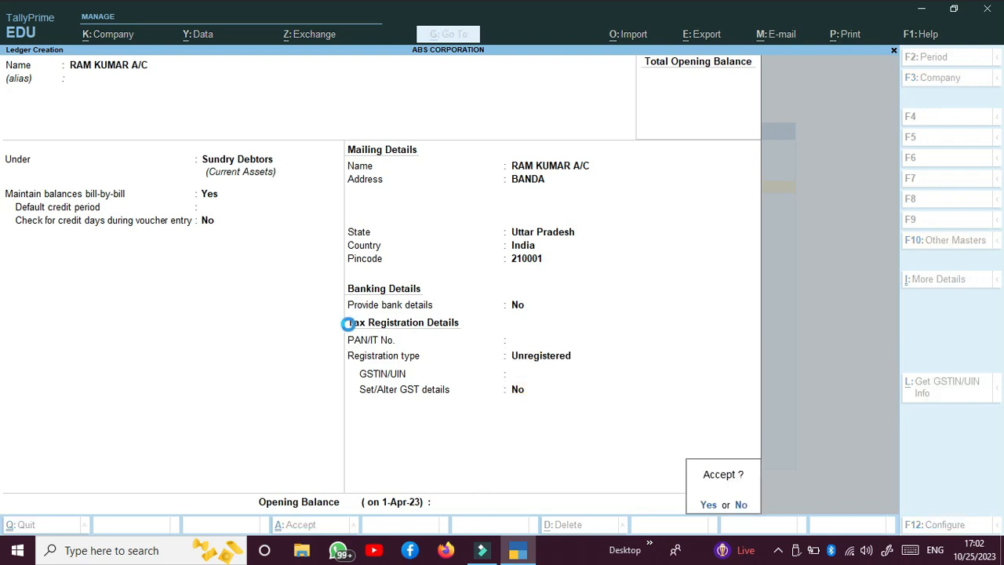
{"action": "key", "text": "Return"}
Save a second customer ledger under Sundry Debtors with pincode 210001 and Unregistered registration
{"action": "key", "text": "Return"}
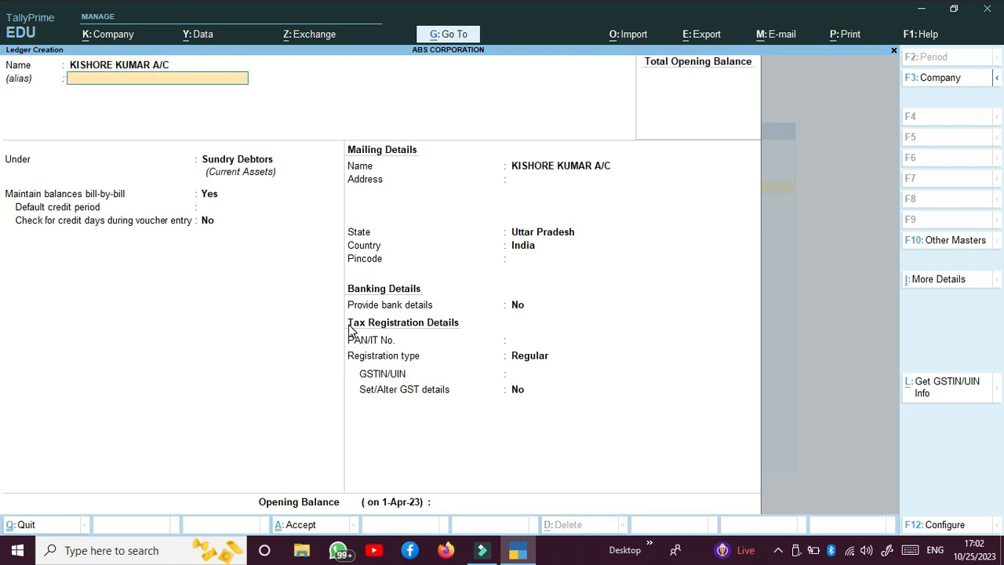
{"action": "key", "text": "Return"}
{"action": "key", "text": "Return"}
{"action": "key", "text": "Return"}
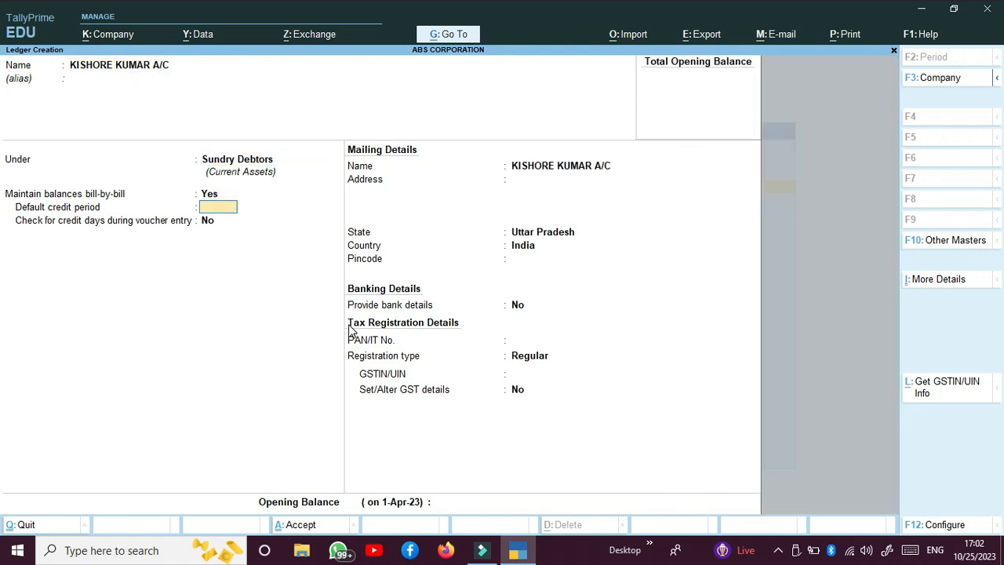
{"action": "key", "text": "Return"}
{"action": "key", "text": "Return"}
{"action": "key", "text": "Return"}
{"action": "key", "text": "Return"}
{"action": "key", "text": "Return"}
{"action": "type", "text": "210001"}
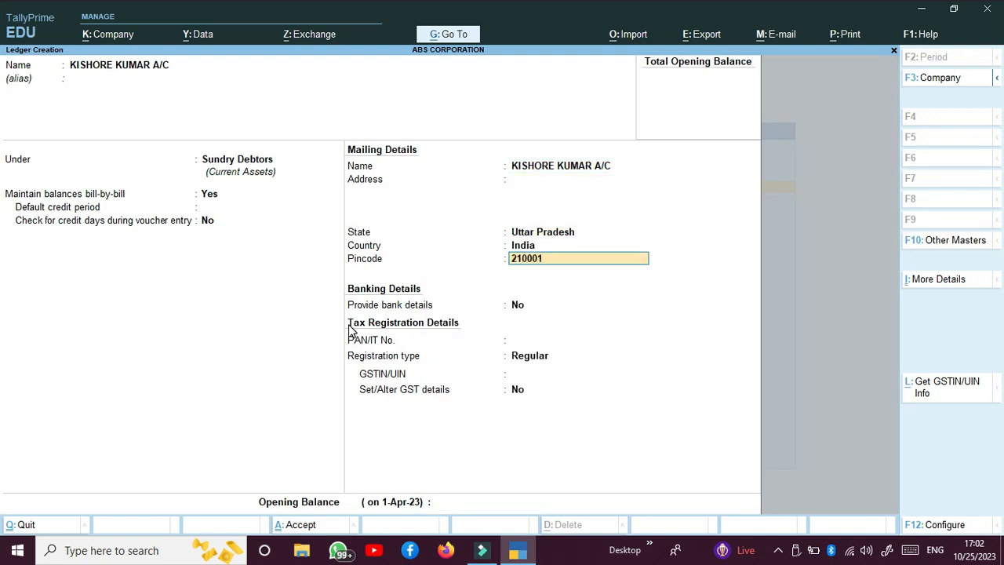
{"action": "key", "text": "Return"}
{"action": "key", "text": "Return"}
{"action": "key", "text": "Return"}
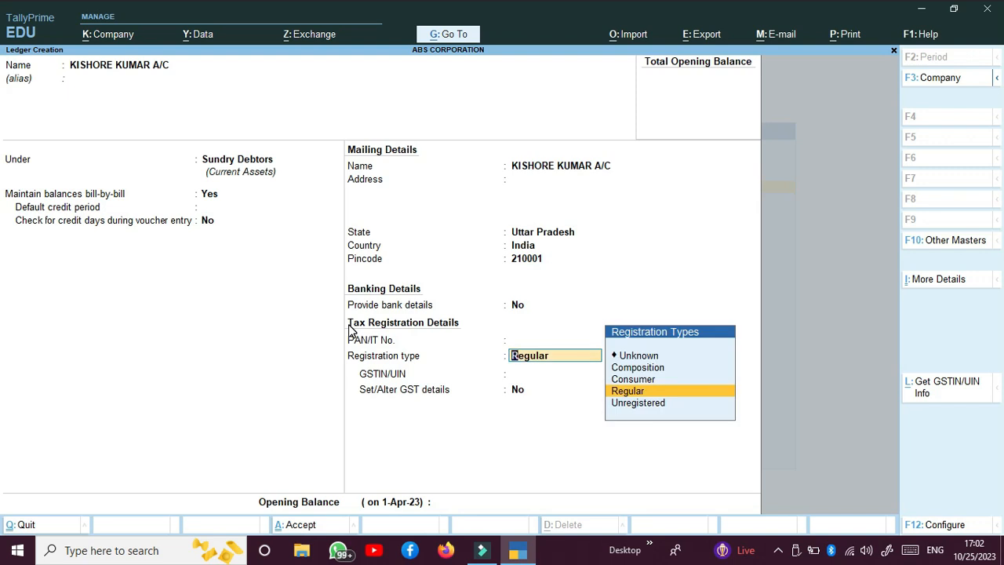
{"action": "key", "text": "Down"}
{"action": "key", "text": "Return"}
{"action": "key", "text": "Return"}
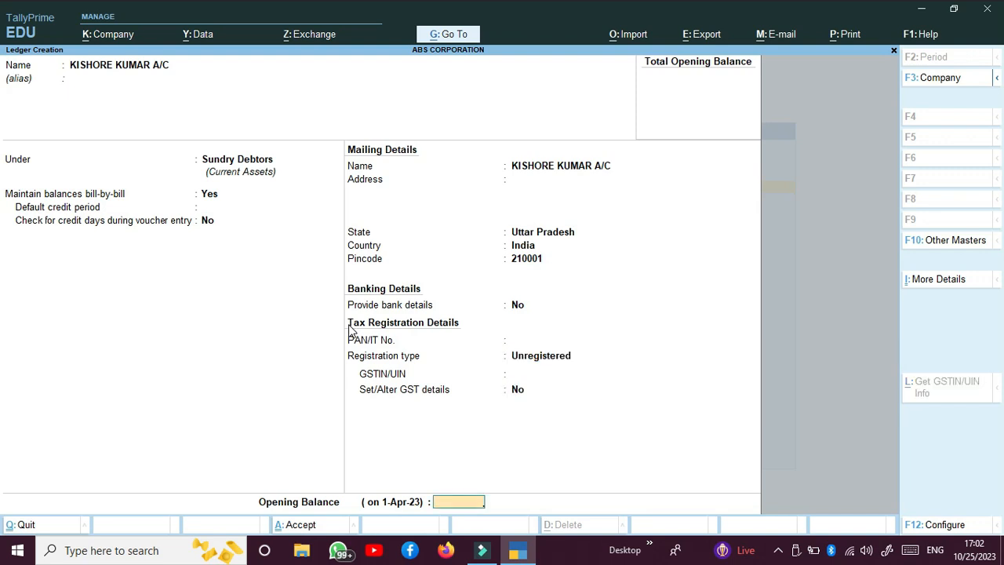
{"action": "key", "text": "Return"}
{"action": "key", "text": "Return"}
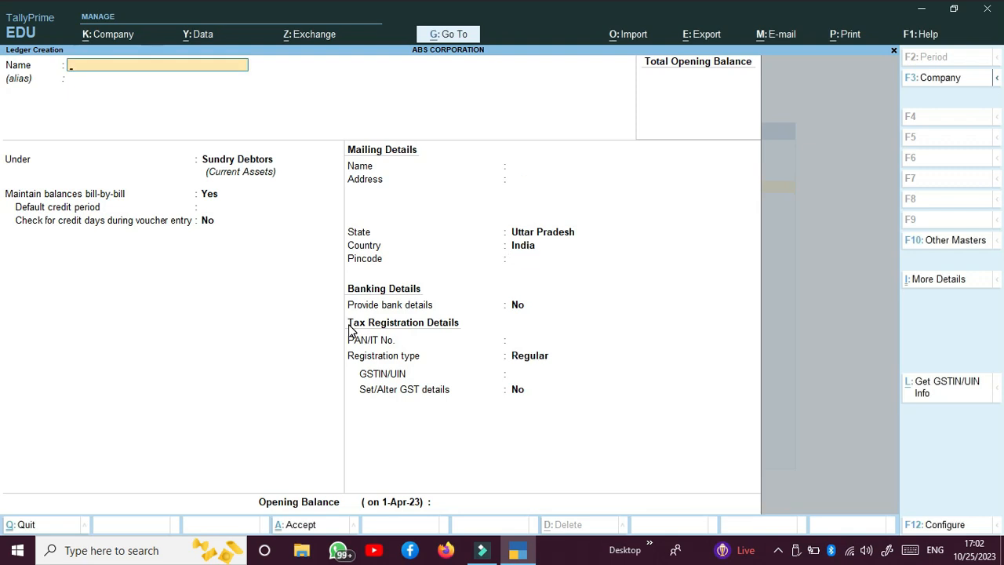
Start a third Sundry Debtors ledger with the customer's name, address and pincode 210001
{"action": "key", "text": "Return"}
{"action": "key", "text": "Return"}
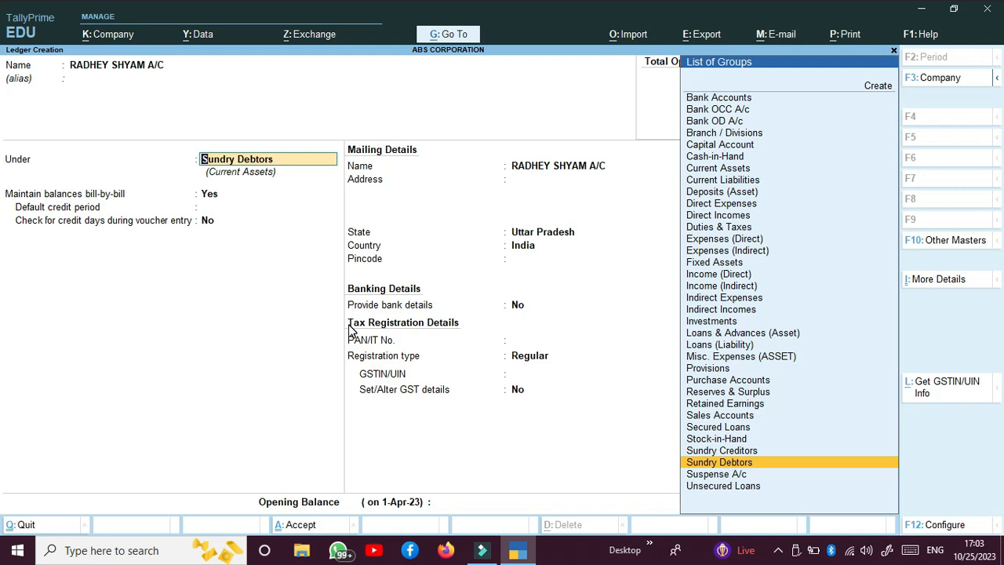
{"action": "key", "text": "Return"}
{"action": "key", "text": "Return"}
{"action": "key", "text": "Return"}
{"action": "key", "text": "Return"}
{"action": "key", "text": "Return"}
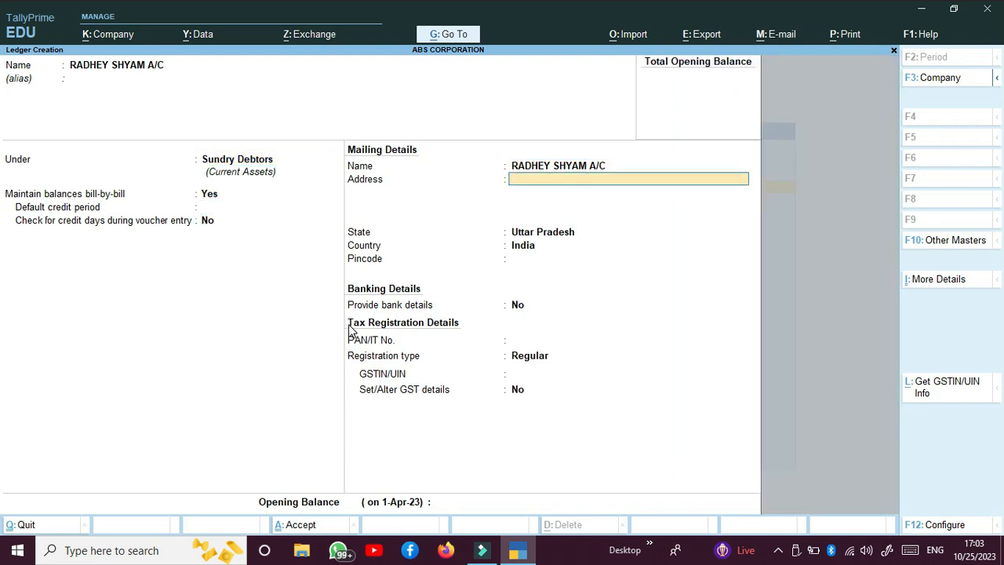
{"action": "type", "text": "BANDA"}
{"action": "key", "text": "Return"}
{"action": "key", "text": "Return"}
{"action": "key", "text": "Return"}
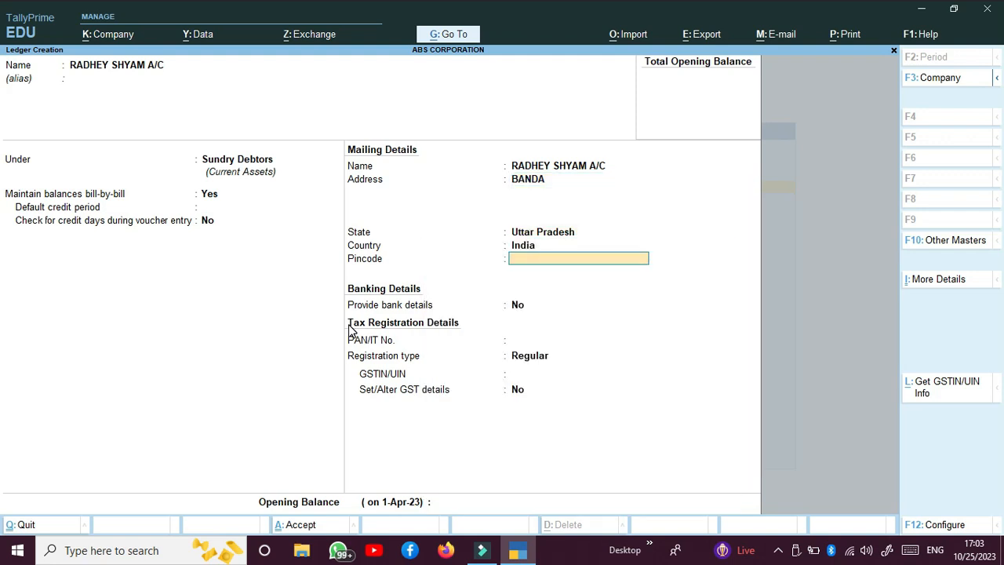
{"action": "type", "text": "210001"}
Enter the customer's PAN, keep Regular registration type, and enter the customer's GSTIN
{"action": "key", "text": "Return"}
{"action": "key", "text": "Return"}
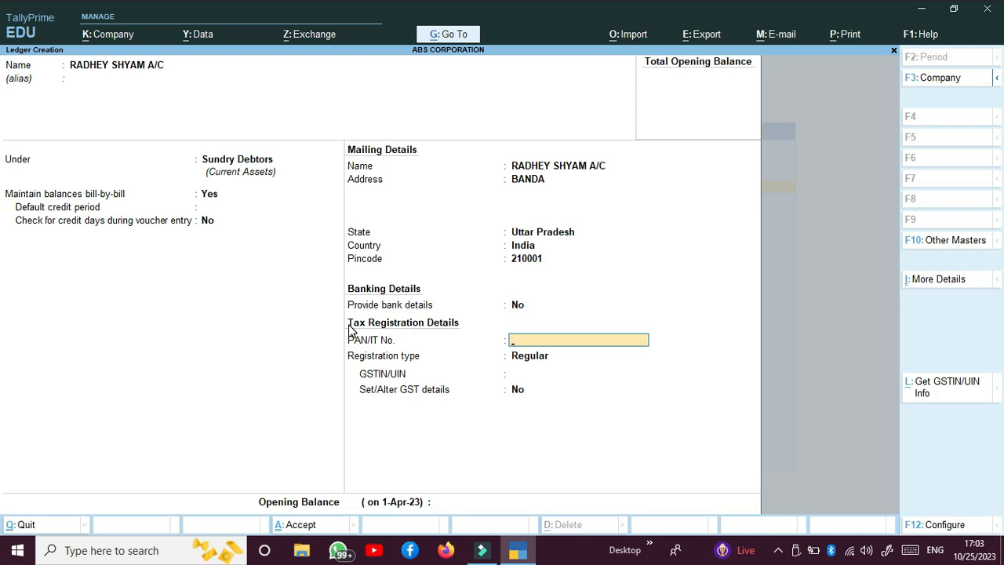
{"action": "key", "text": "Return"}
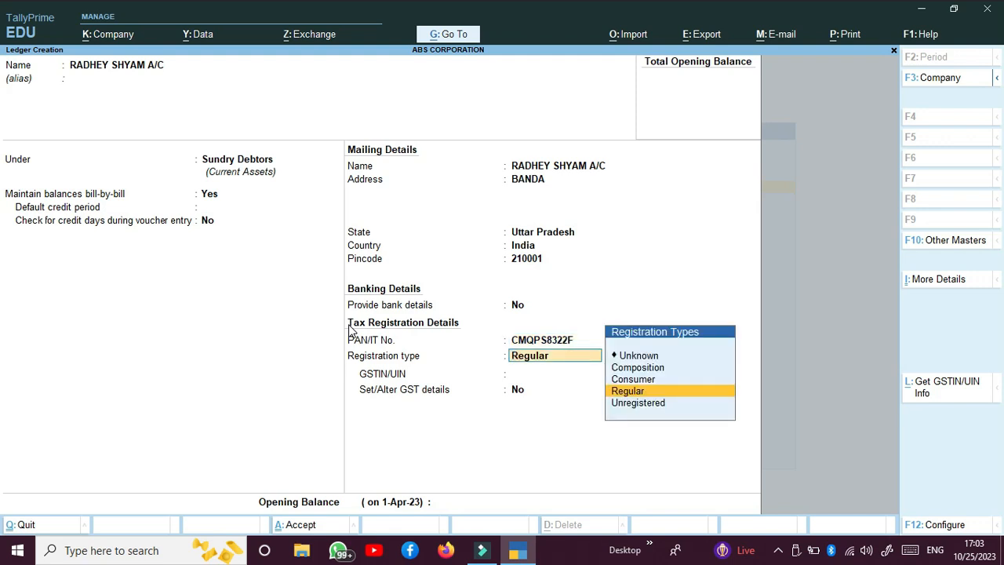
{"action": "key", "text": "Return"}
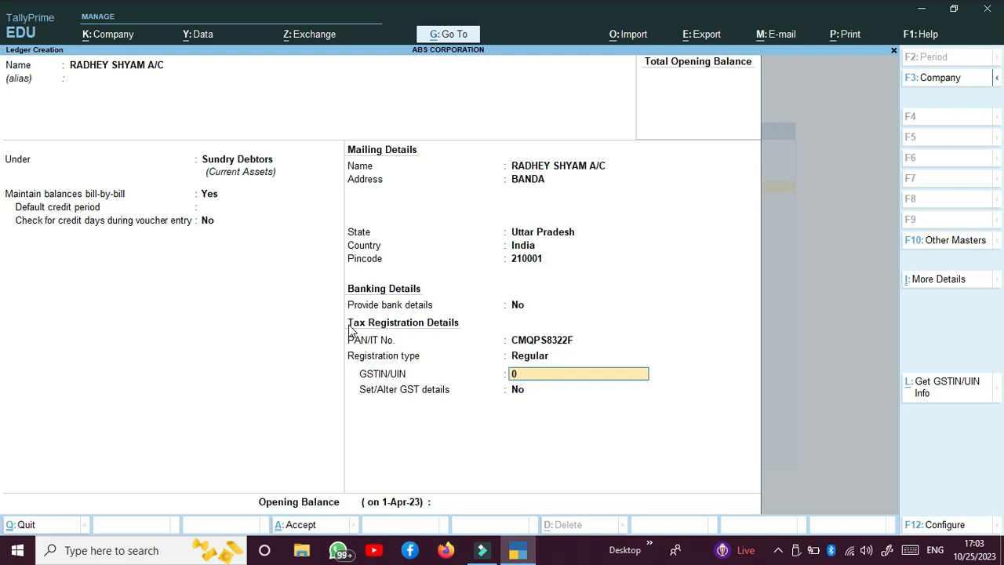
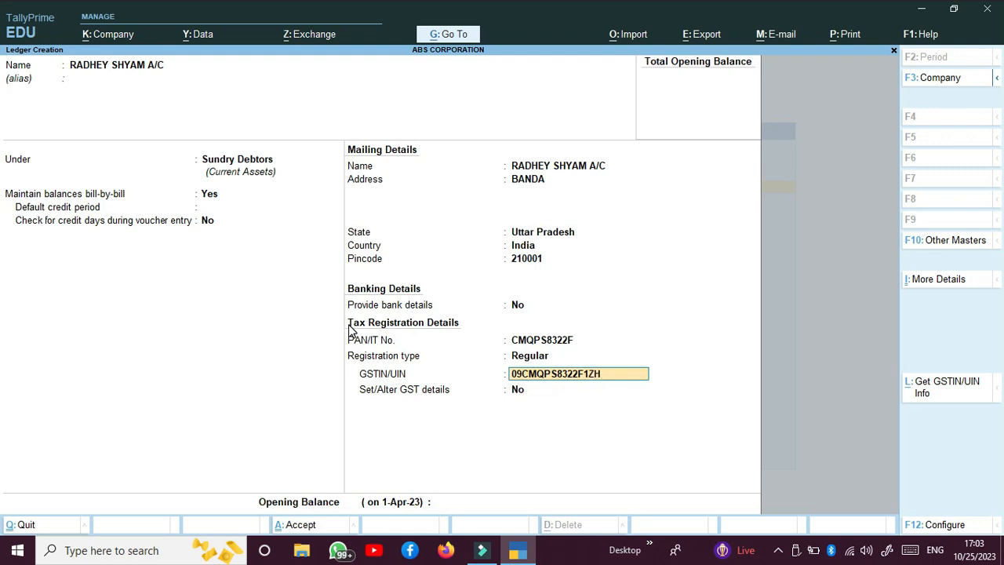
{"action": "key", "text": "Return"}
{"action": "key", "text": "Return"}
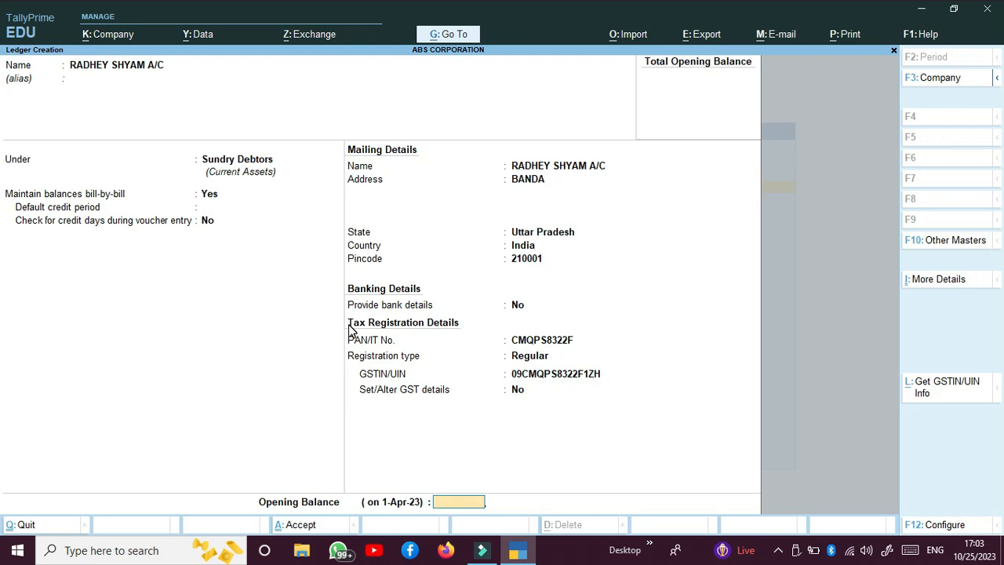
{"action": "key", "text": "Return"}
{"action": "key", "text": "Return"}
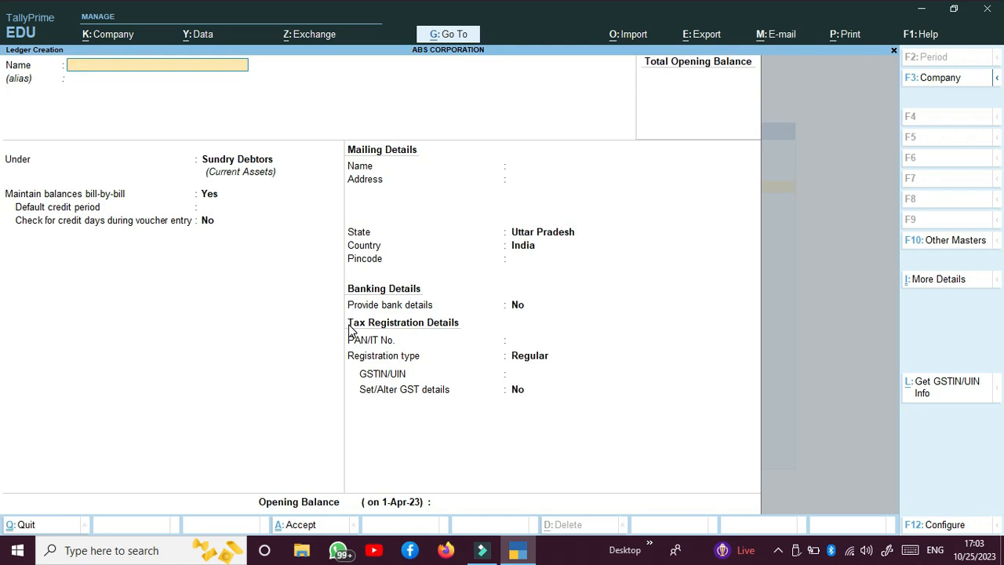
Name the ledger KULDEV COMPUTERS under Sundry Creditors, with its address and pincode 21000
{"action": "type", "text": "KULDEV COMPUTERS"}
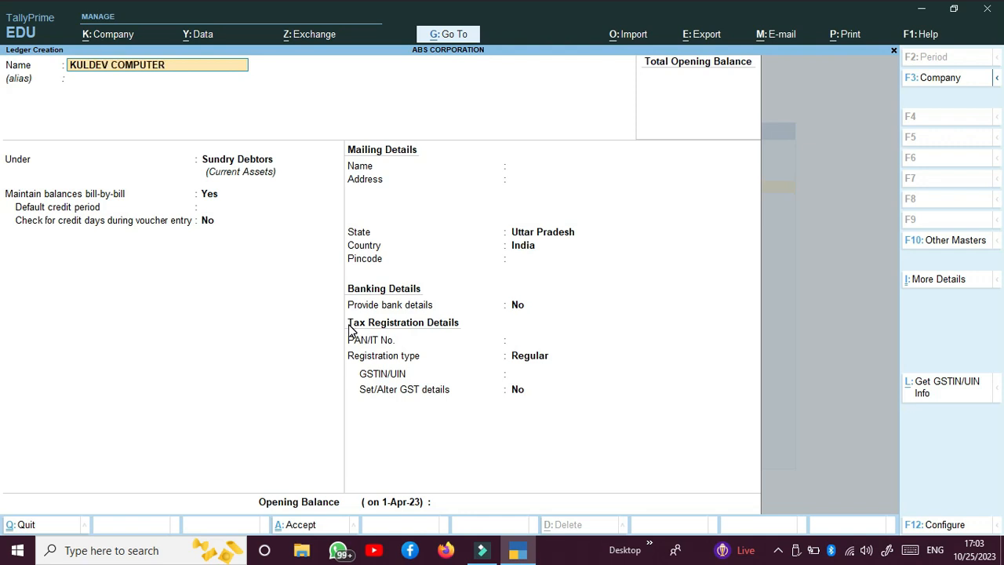
{"action": "key", "text": "Return"}
{"action": "key", "text": "Return"}
{"action": "type", "text": "SU"}
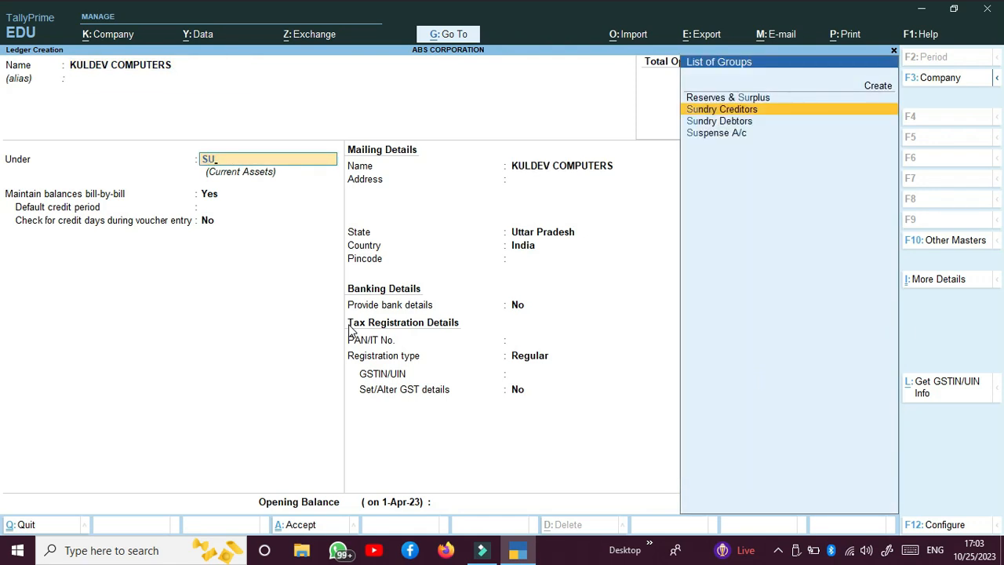
{"action": "key", "text": "Return"}
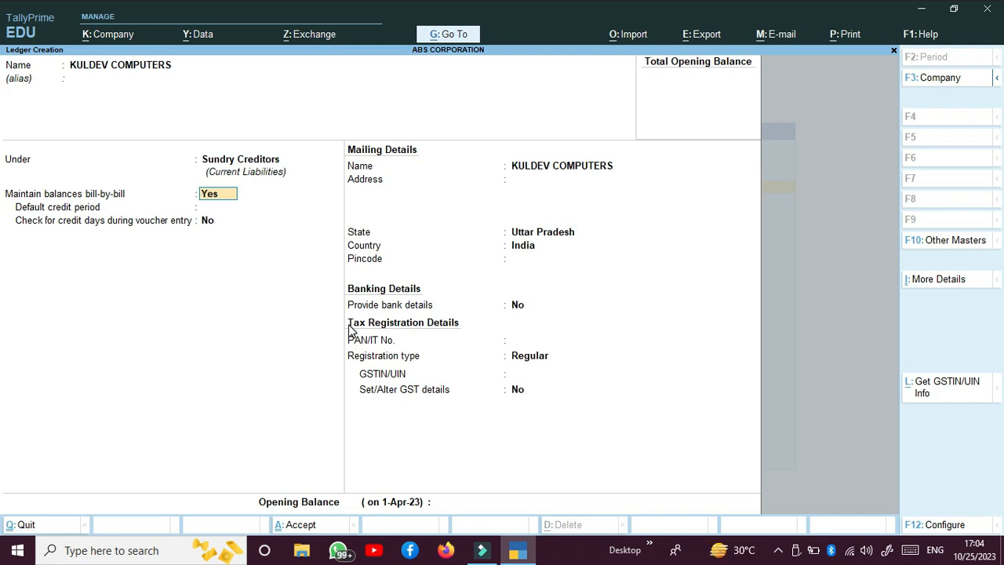
{"action": "key", "text": "Return"}
{"action": "key", "text": "Return"}
{"action": "key", "text": "Return"}
{"action": "key", "text": "Return"}
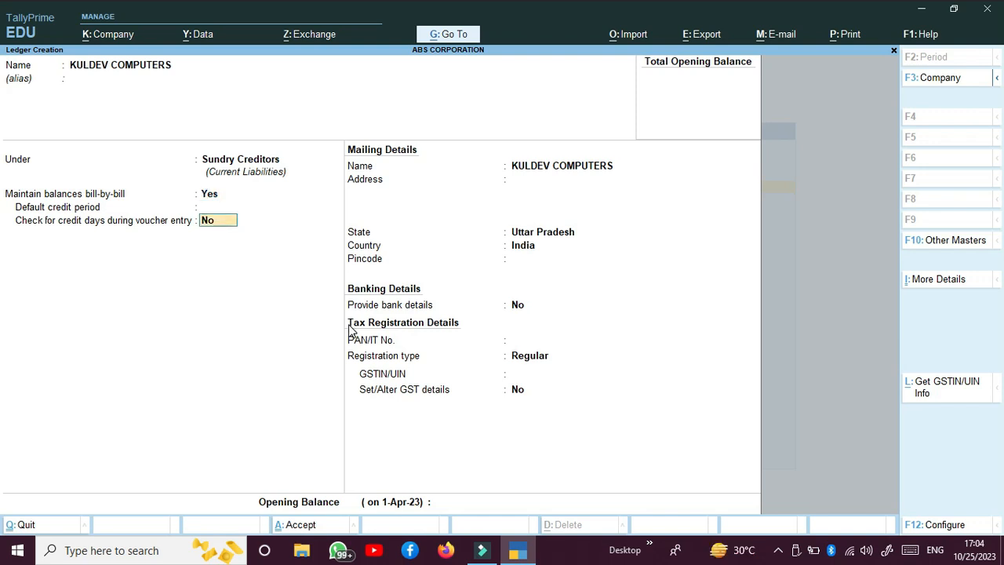
{"action": "type", "text": "AL"}
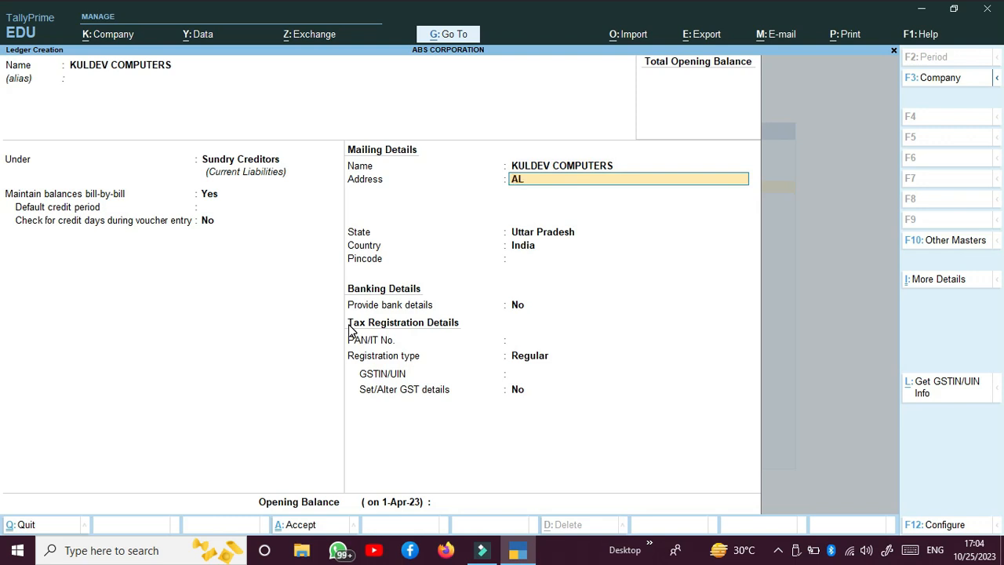
{"action": "type", "text": "IGANJ BANDA"}
{"action": "key", "text": "Return"}
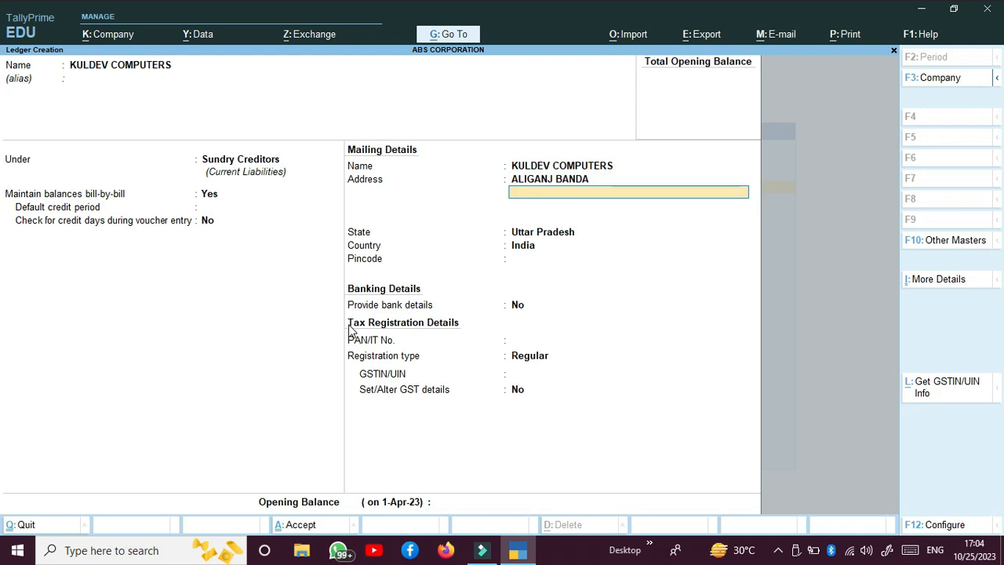
{"action": "key", "text": "Return"}
{"action": "key", "text": "Return"}
{"action": "key", "text": "Return"}
{"action": "type", "text": "21000"}
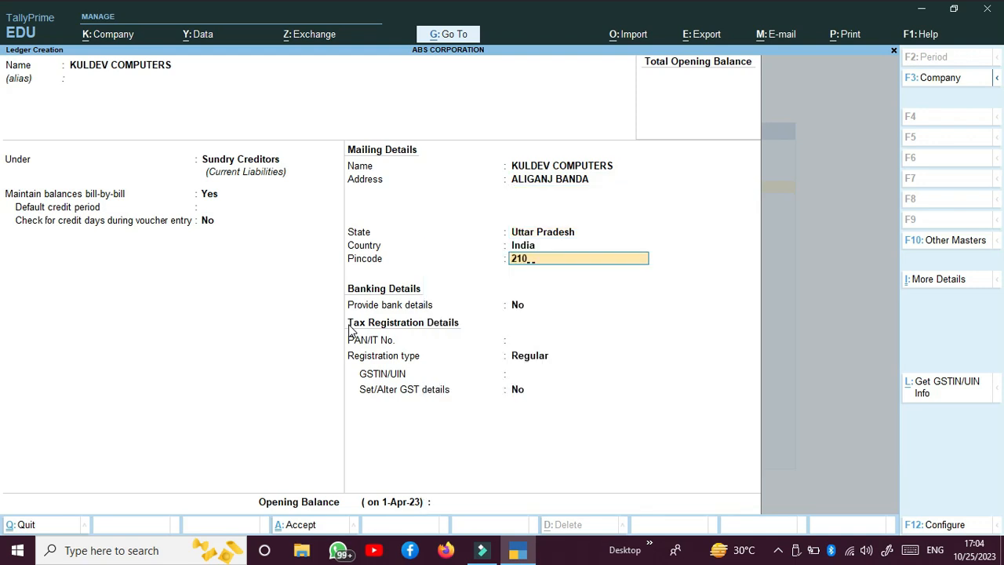
{"action": "key", "text": "Return"}
{"action": "key", "text": "Return"}
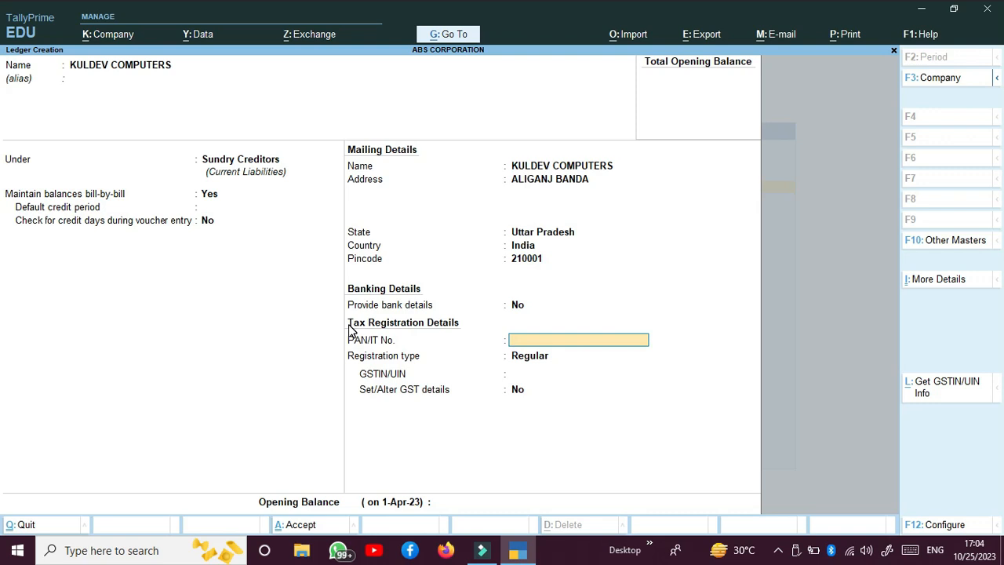
Enter the supplier's PAN, Regular registration type and GSTIN, then save the ledger
{"action": "key", "text": "Return"}
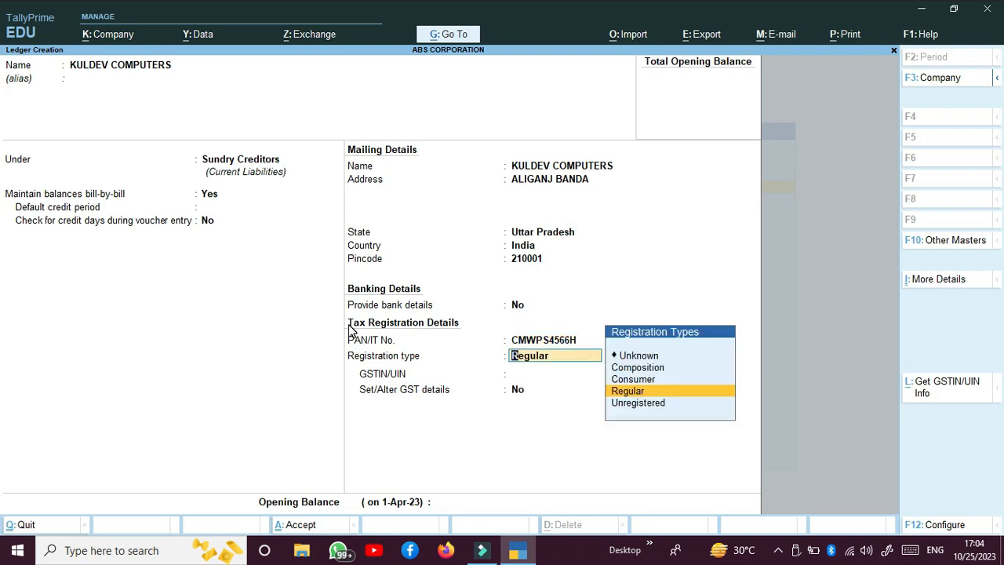
{"action": "key", "text": "Return"}
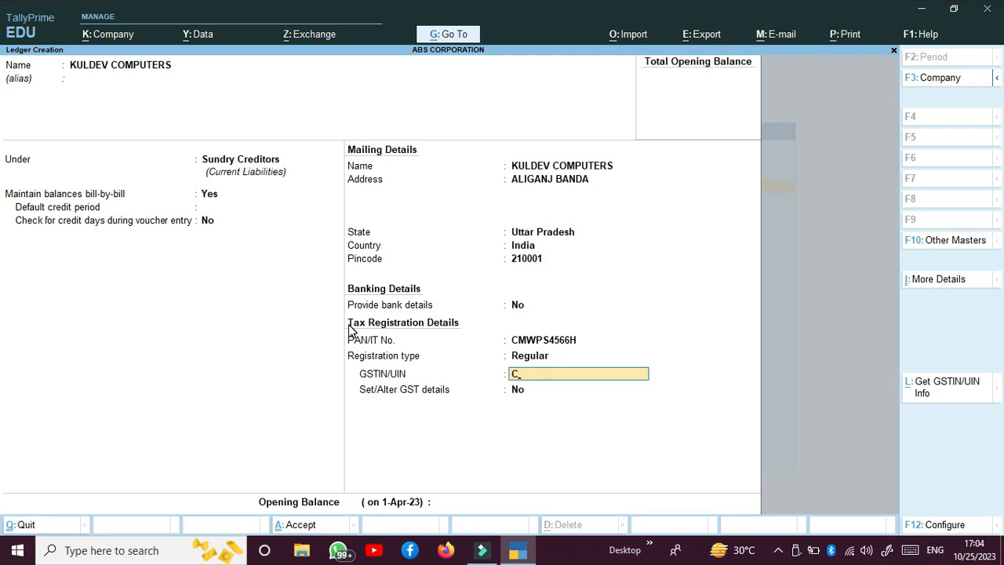
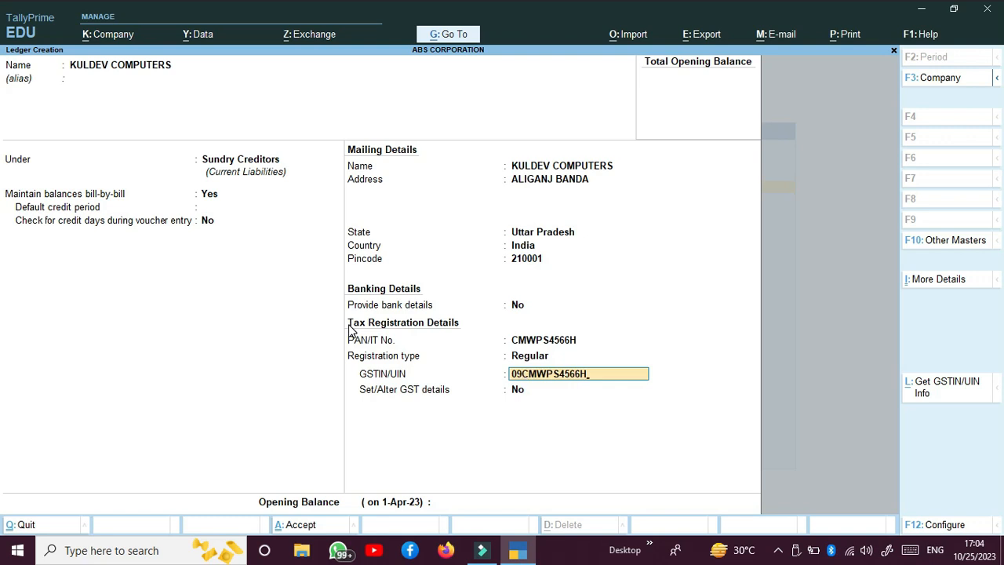
{"action": "key", "text": "Return"}
{"action": "key", "text": "Return"}
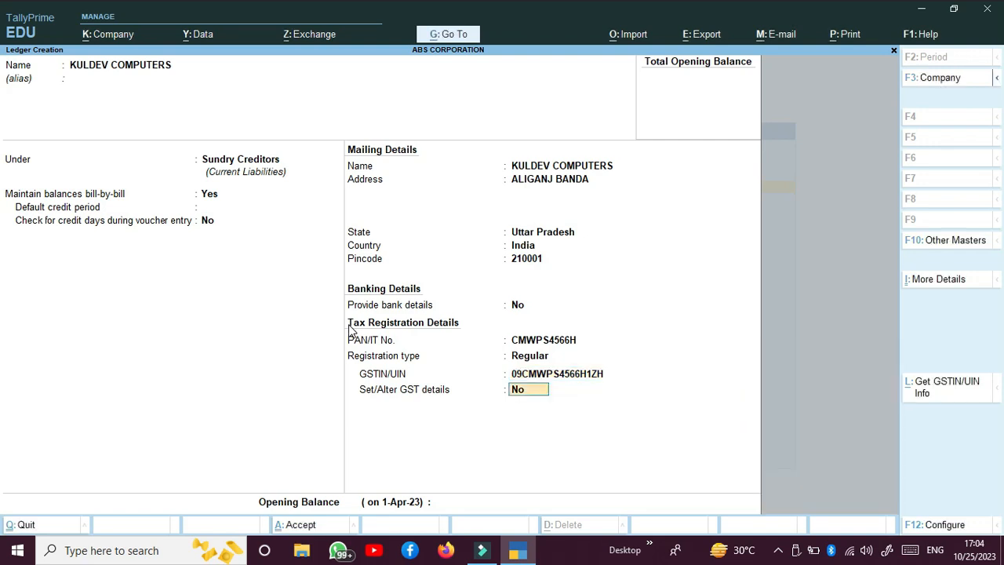
{"action": "key", "text": "Return"}
{"action": "key", "text": "Return"}
{"action": "left_click", "coordinate": [350, 329]}
{"action": "key", "text": "Return"}
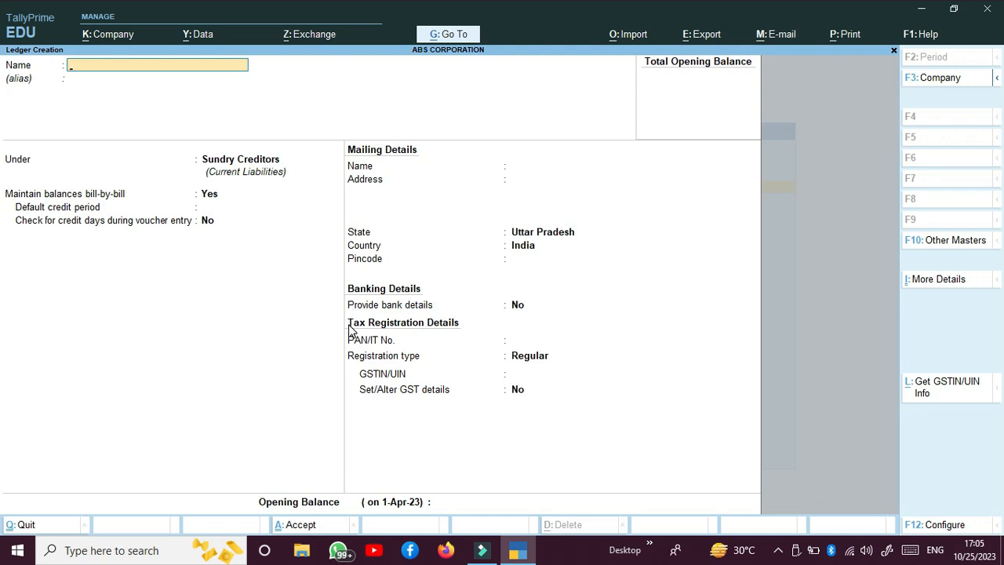
Quit the blank ledger form and start a new stock group from the masters list
{"action": "key", "text": "Escape"}
{"action": "key", "text": "Return"}
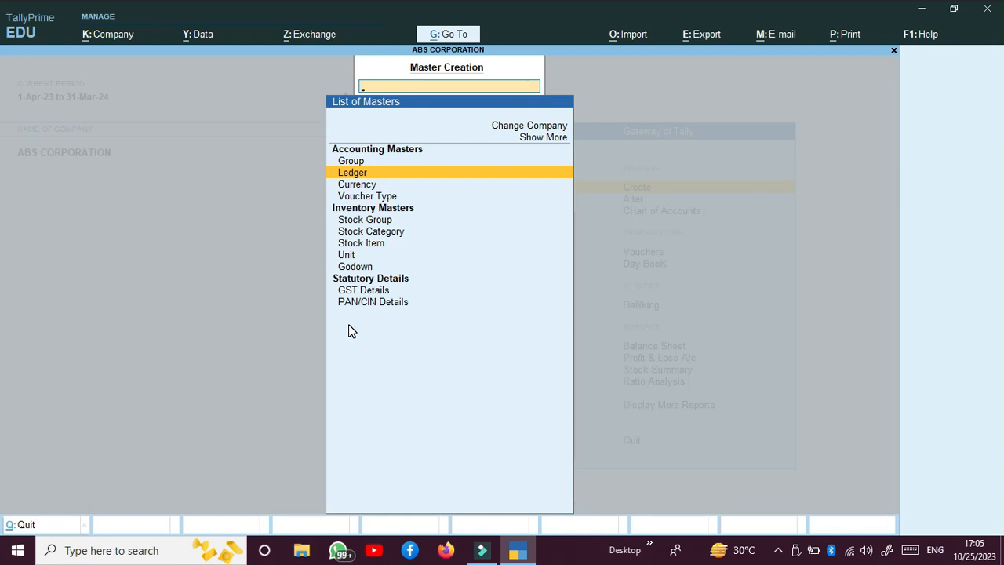
{"action": "key", "text": "Down"}
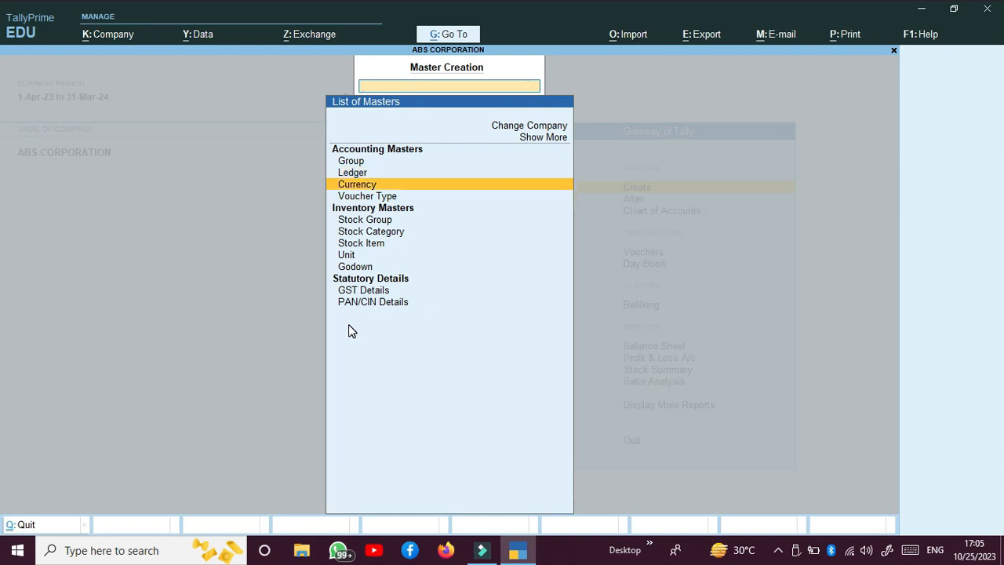
{"action": "key", "text": "Down"}
{"action": "key", "text": "Down"}
{"action": "key", "text": "Down"}
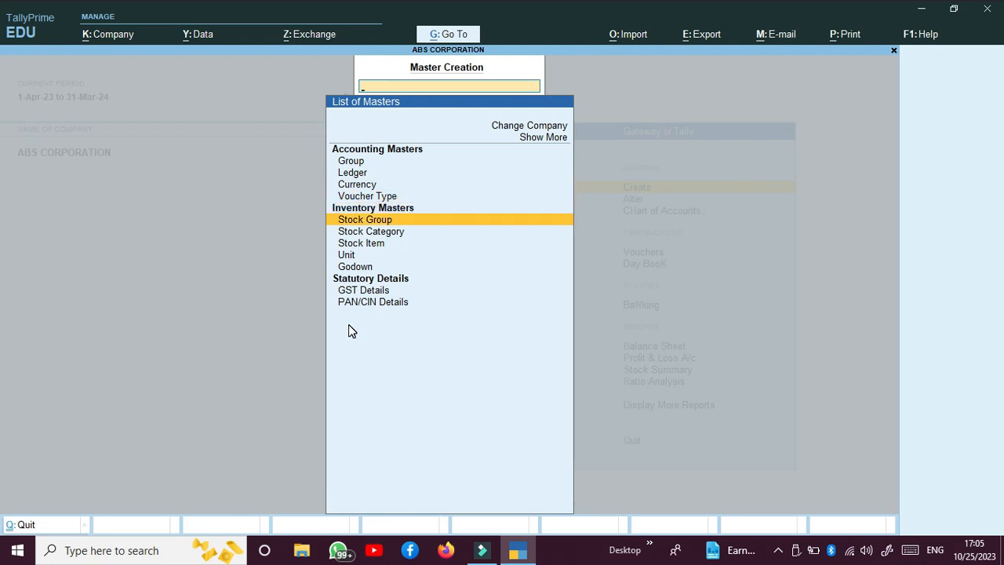
{"action": "key", "text": "Return"}
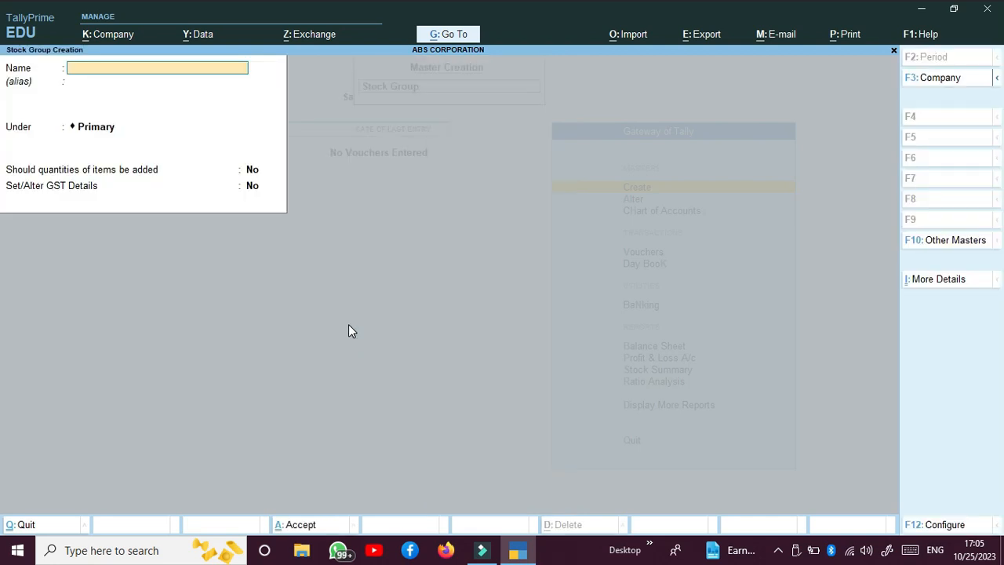
Save stock group COMPUTER under Primary with quantities added, leaving GST details empty
{"action": "type", "text": "COMPUTER"}
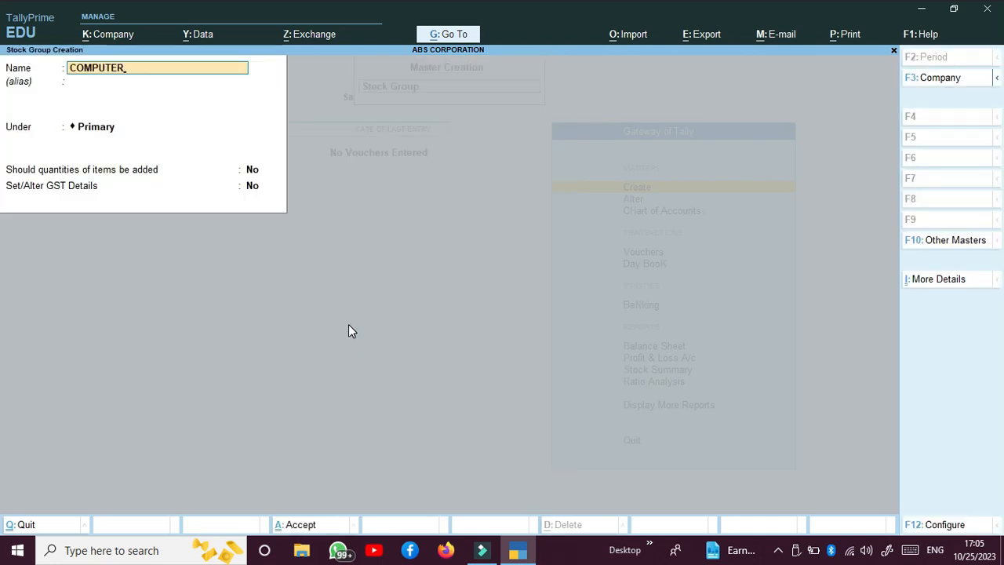
{"action": "key", "text": "Return"}
{"action": "key", "text": "Return"}
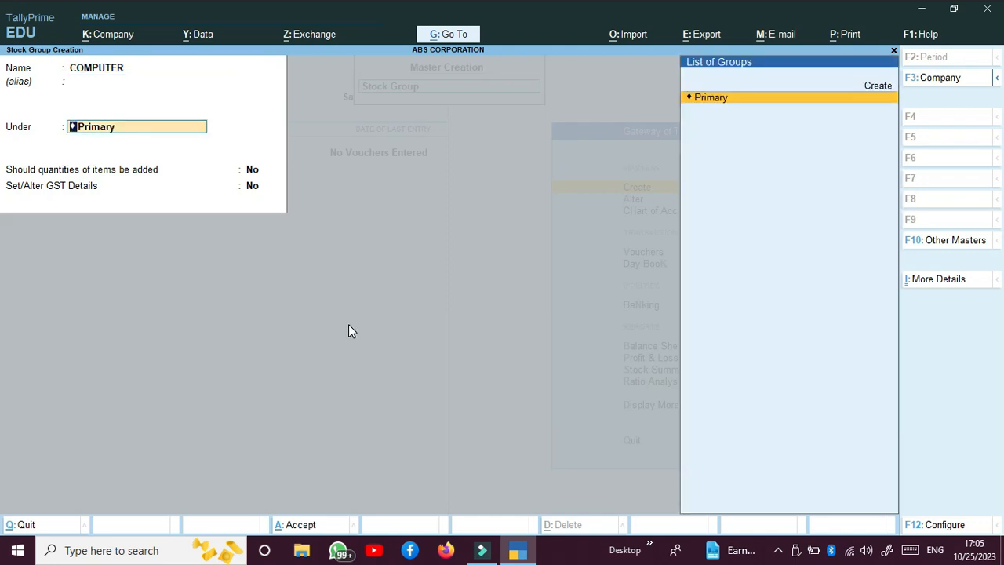
{"action": "key", "text": "Return"}
{"action": "type", "text": "Y"}
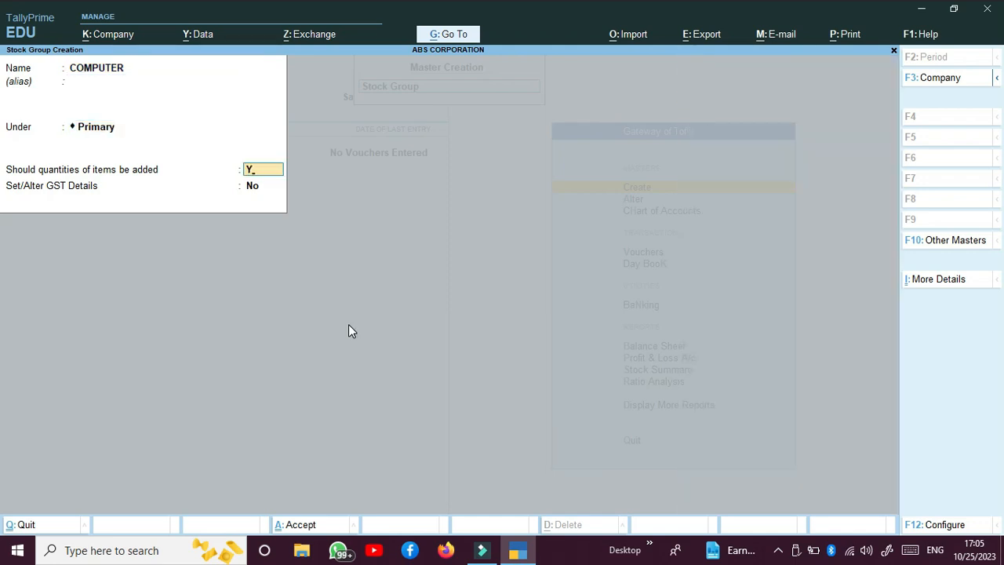
{"action": "key", "text": "Return"}
{"action": "type", "text": "Y"}
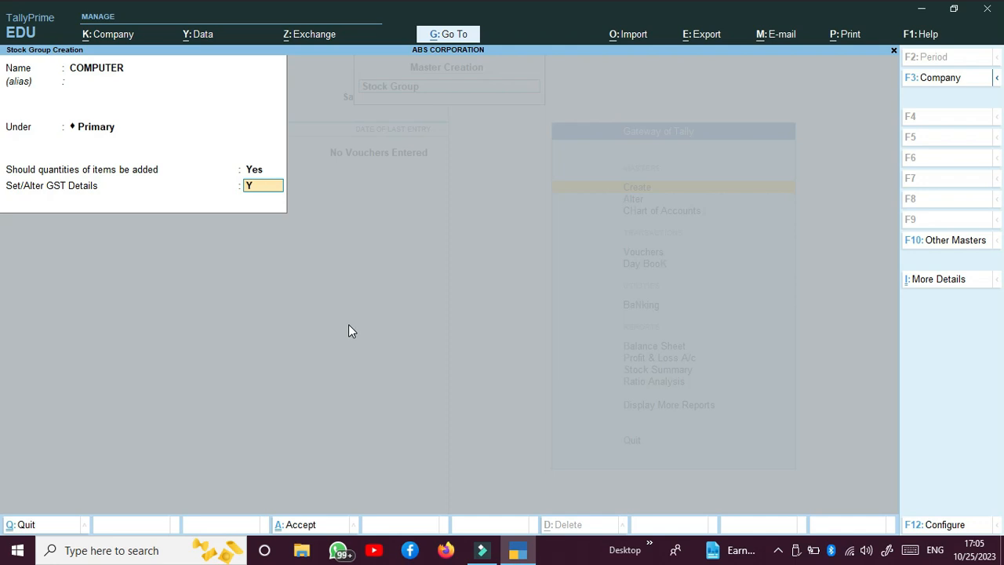
{"action": "key", "text": "Return"}
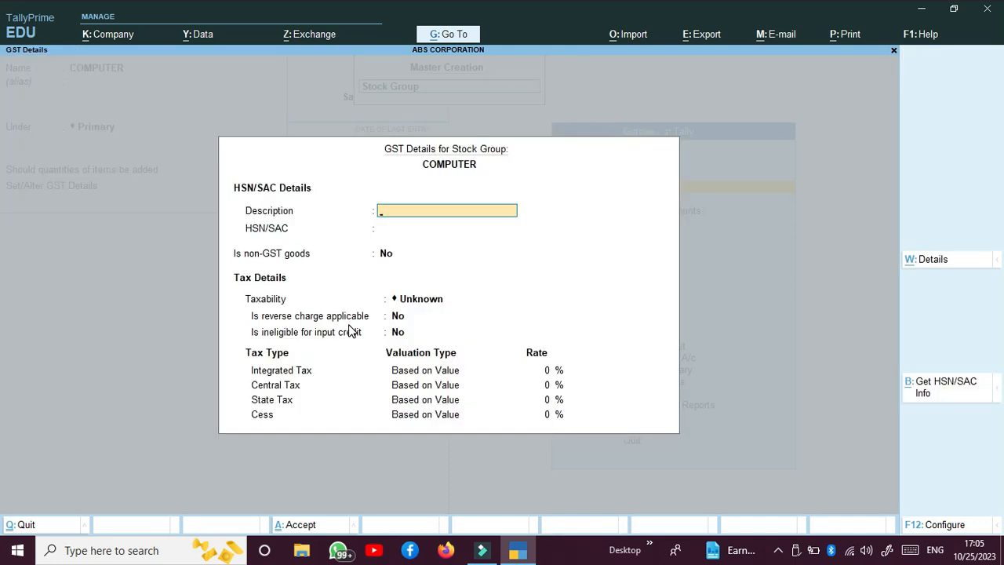
{"action": "key", "text": "Escape"}
{"action": "type", "text": "y"}
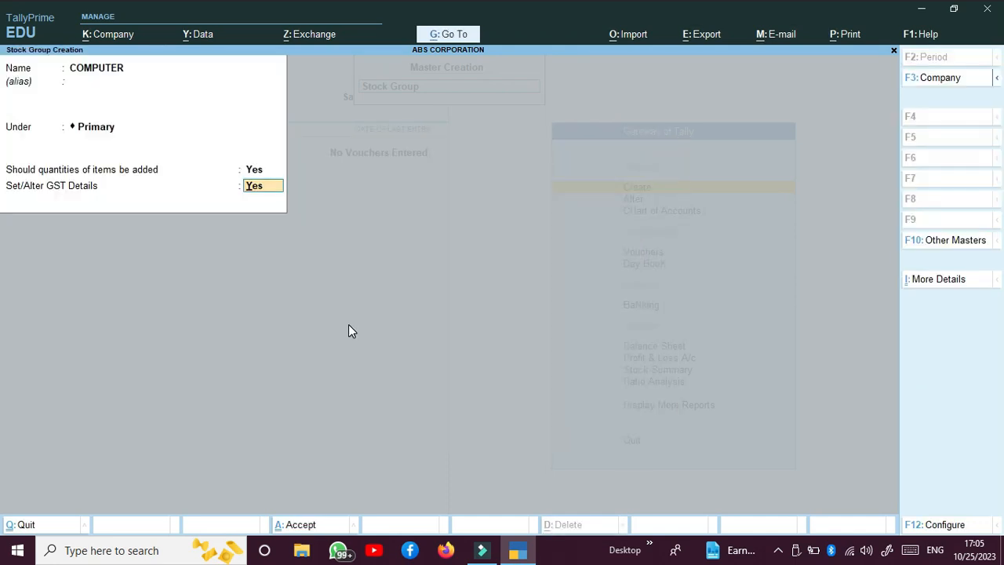
{"action": "type", "text": "n"}
{"action": "key", "text": "Return"}
{"action": "key", "text": "y"}
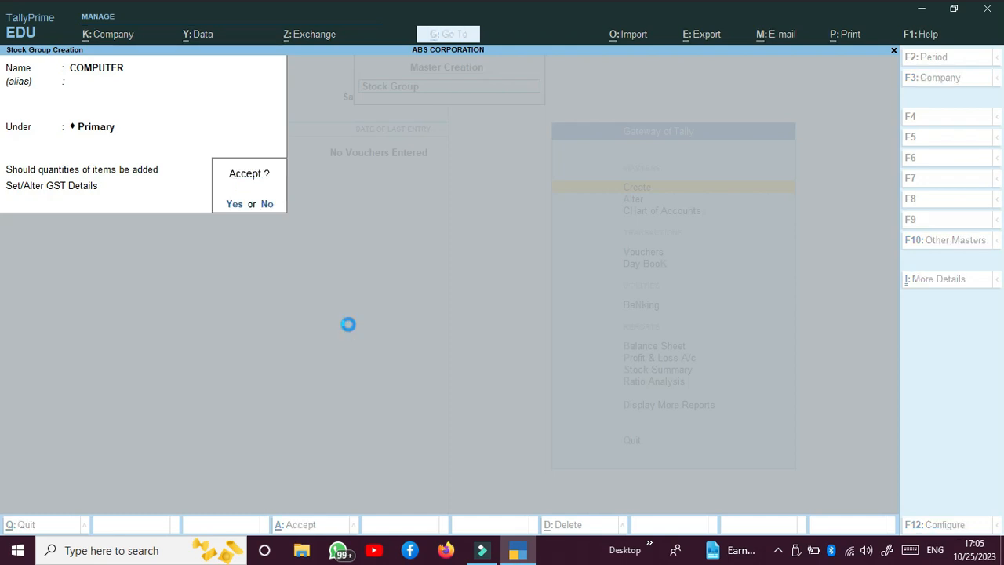
Exit stock group creation and begin creating a unit of measure
{"action": "key", "text": "Escape"}
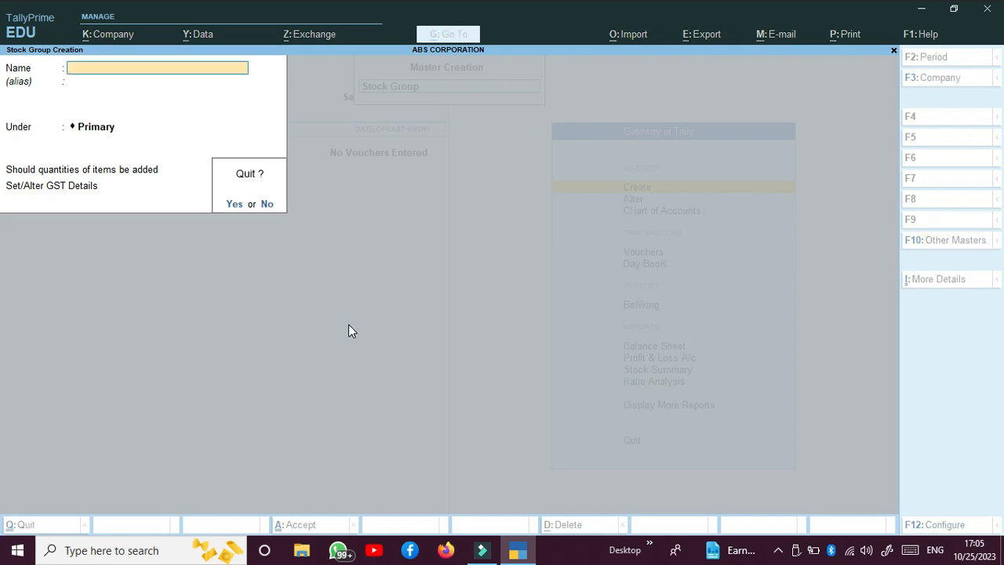
{"action": "key", "text": "y"}
{"action": "key", "text": "Down"}
{"action": "key", "text": "Down"}
{"action": "key", "text": "Down"}
{"action": "key", "text": "Return"}
Save unit PCS named PIECES with UQC PCS-PIECES and 2 decimals, then return to the masters list
{"action": "type", "text": "PCS"}
{"action": "key", "text": "Return"}
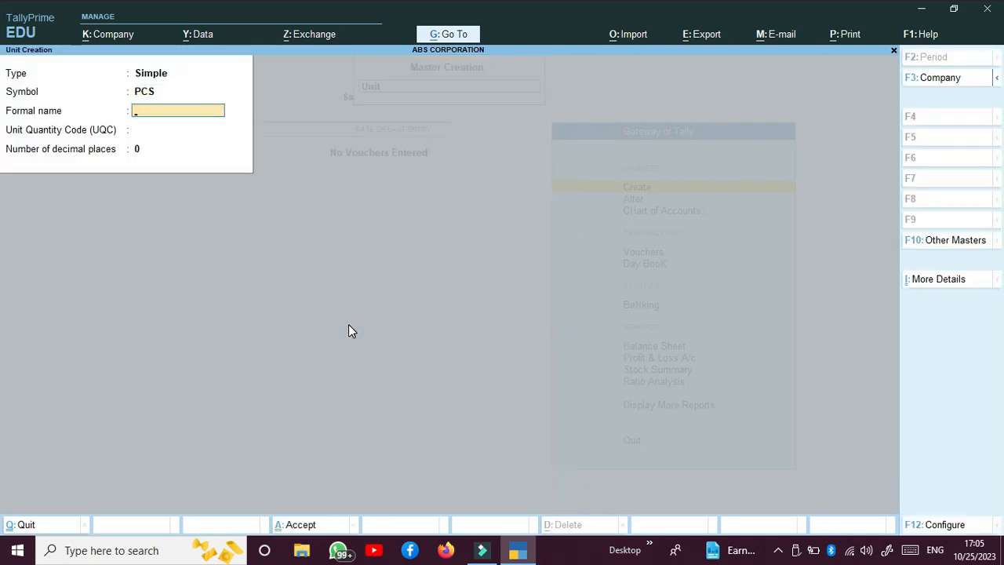
{"action": "type", "text": "PIECES"}
{"action": "key", "text": "Return"}
{"action": "type", "text": "P"}
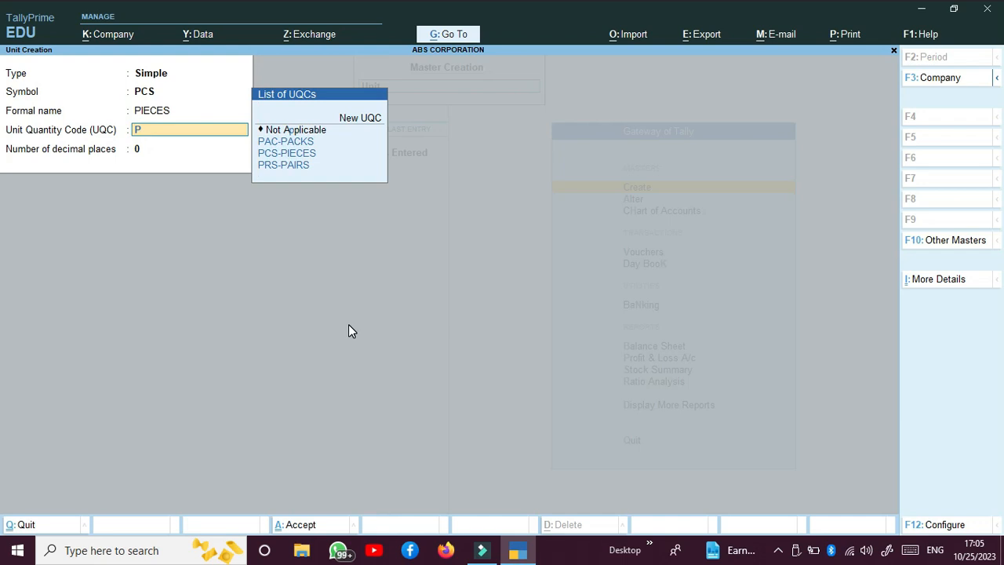
{"action": "key", "text": "Down"}
{"action": "key", "text": "Down"}
{"action": "key", "text": "Return"}
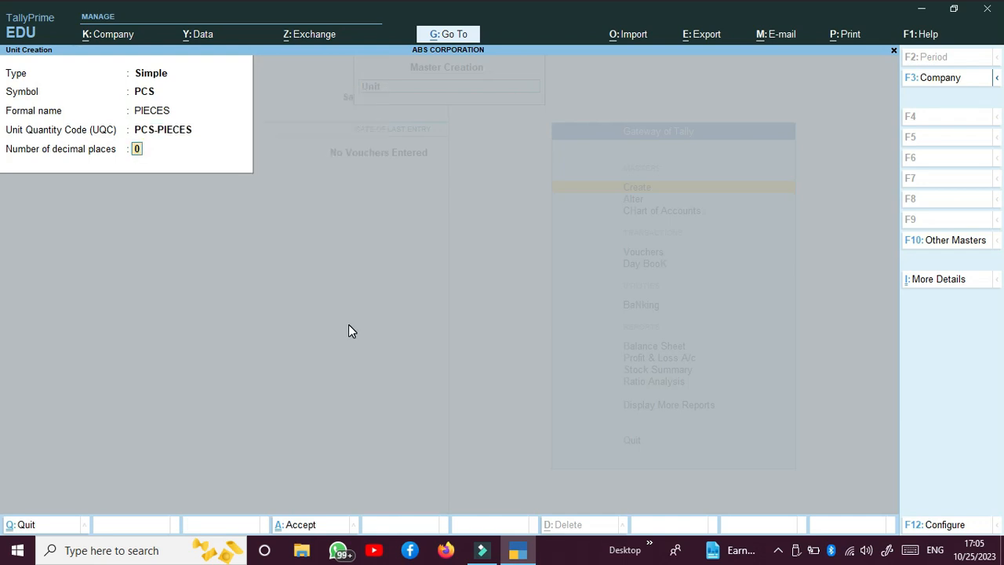
{"action": "type", "text": "2"}
{"action": "key", "text": "Return"}
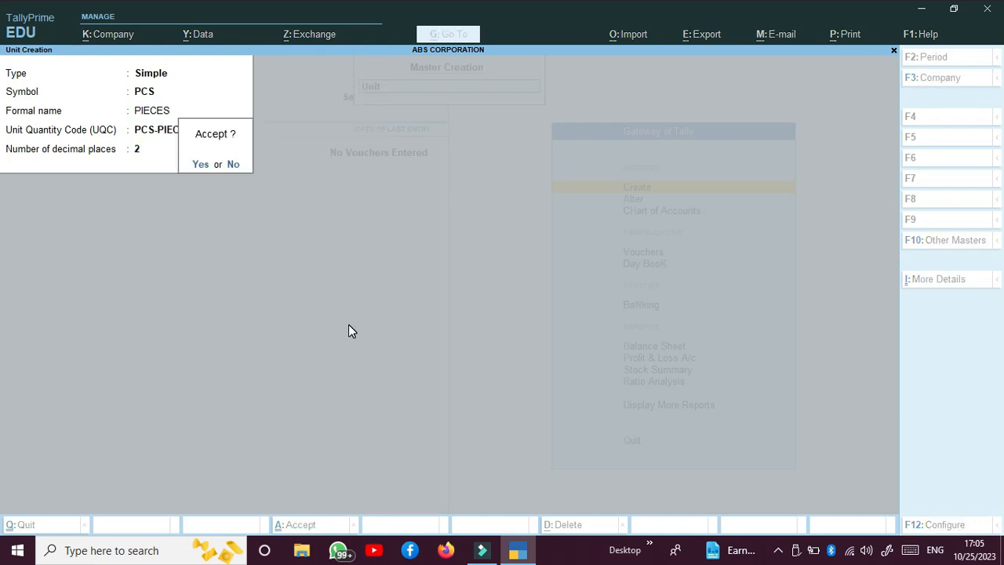
{"action": "key", "text": "y"}
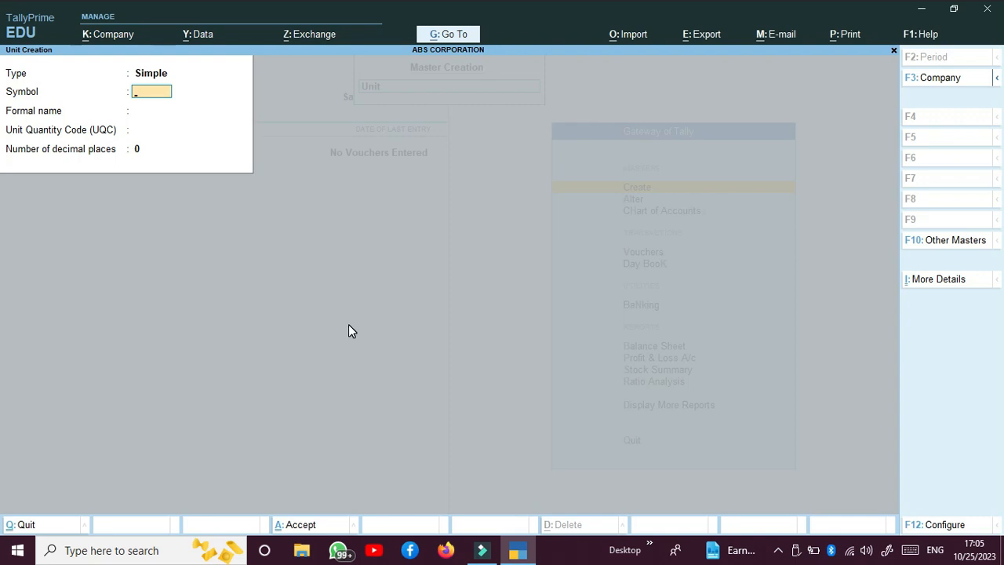
{"action": "key", "text": "Escape"}
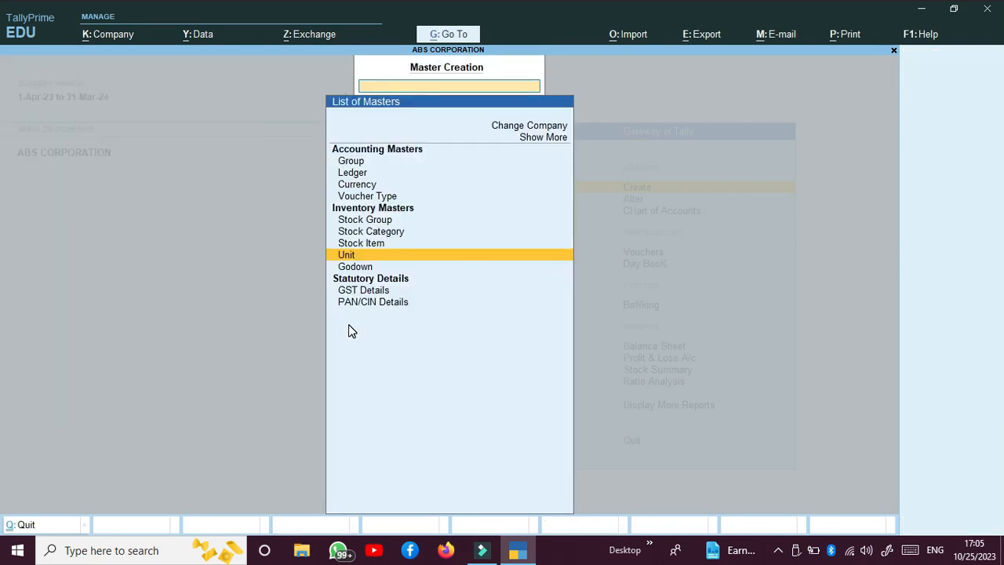
{"action": "key", "text": "Up"}
Start stock item COMPUTER under the COMPUTER group with unit PCS
{"action": "key", "text": "Return"}
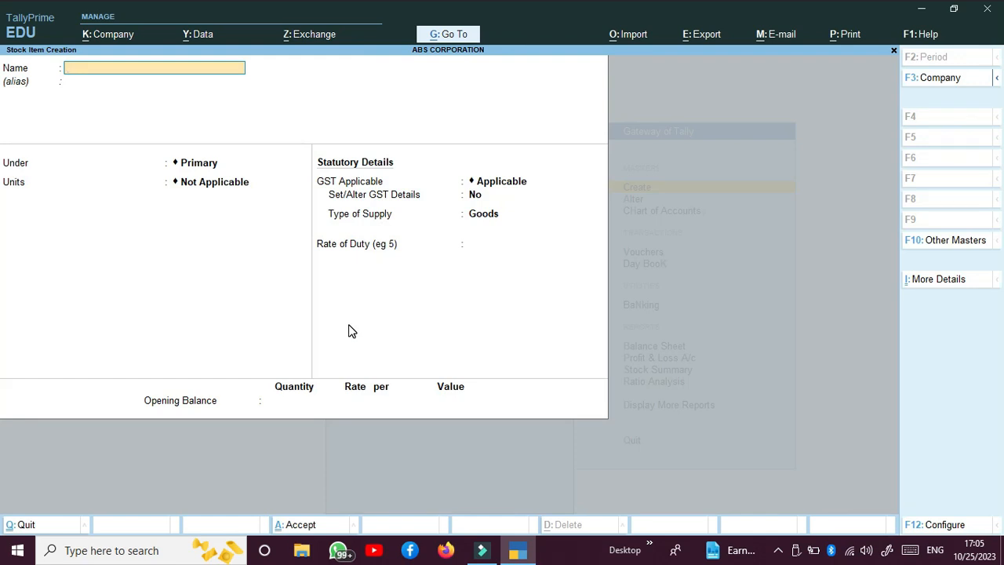
{"action": "type", "text": "COMPUTER"}
{"action": "key", "text": "Return"}
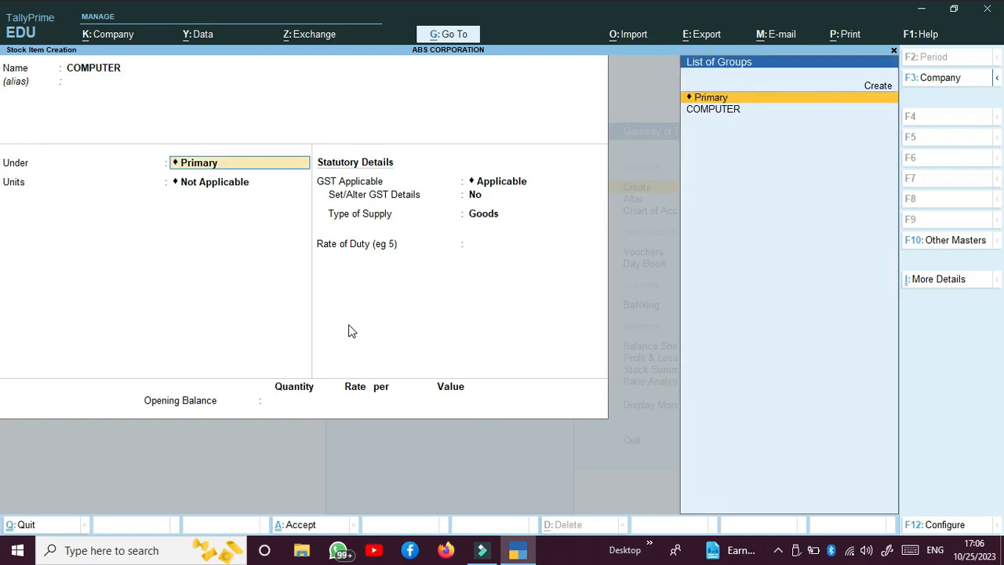
{"action": "key", "text": "Down"}
{"action": "key", "text": "Return"}
{"action": "key", "text": "Down"}
{"action": "key", "text": "Return"}
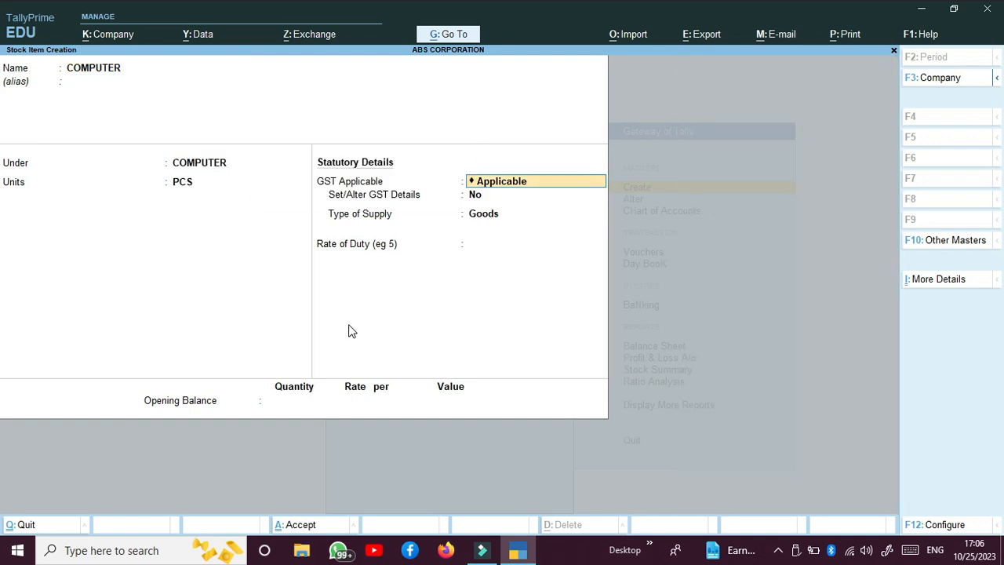
Give COMPUTER HSN 84 and Taxable 18% GST, then save the item
{"action": "key", "text": "Return"}
{"action": "type", "text": "y"}
{"action": "key", "text": "Return"}
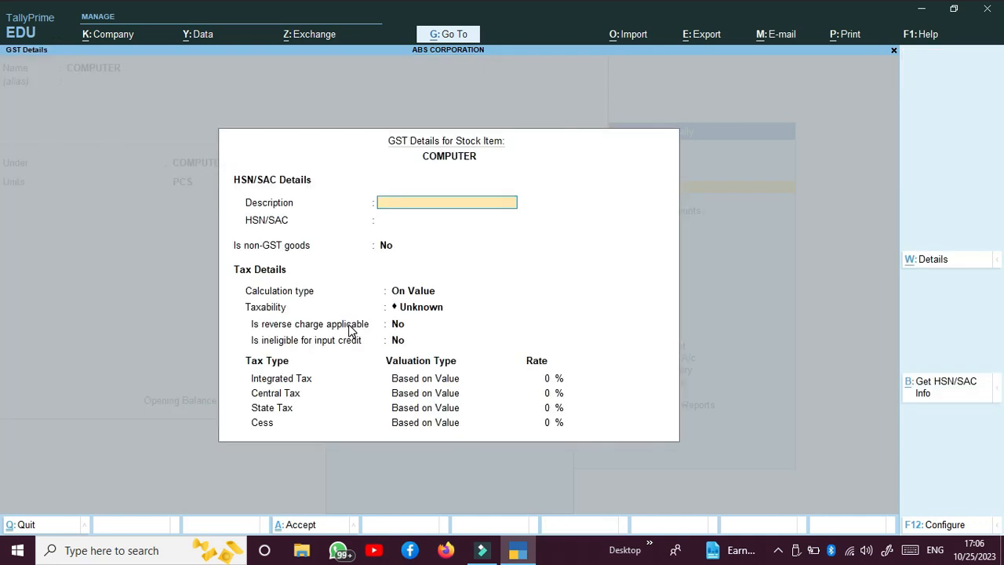
{"action": "key", "text": "Return"}
{"action": "type", "text": "84"}
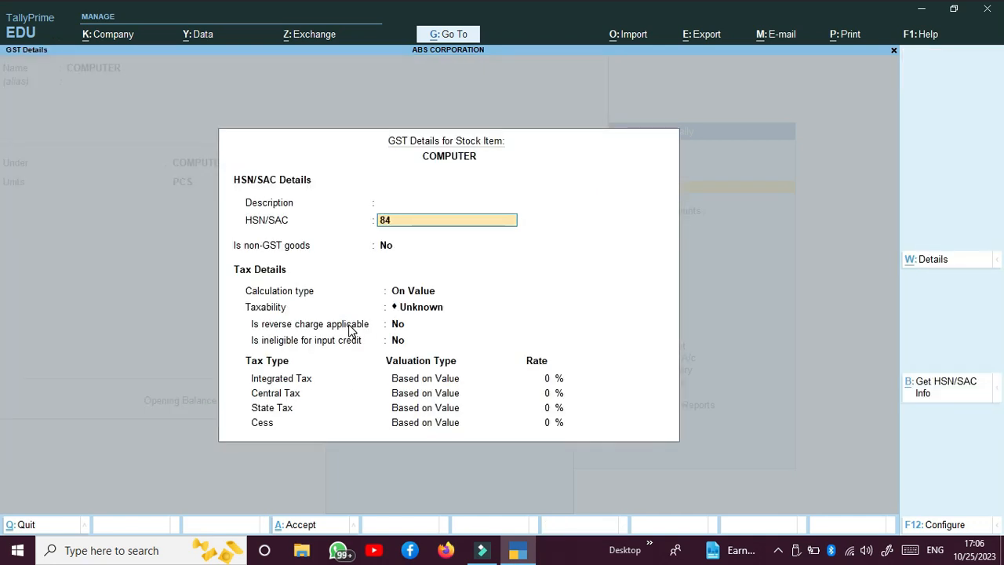
{"action": "key", "text": "Return"}
{"action": "key", "text": "Return"}
{"action": "key", "text": "Return"}
{"action": "key", "text": "Down"}
{"action": "key", "text": "Down"}
{"action": "key", "text": "Down"}
{"action": "key", "text": "Return"}
{"action": "key", "text": "Return"}
{"action": "key", "text": "Return"}
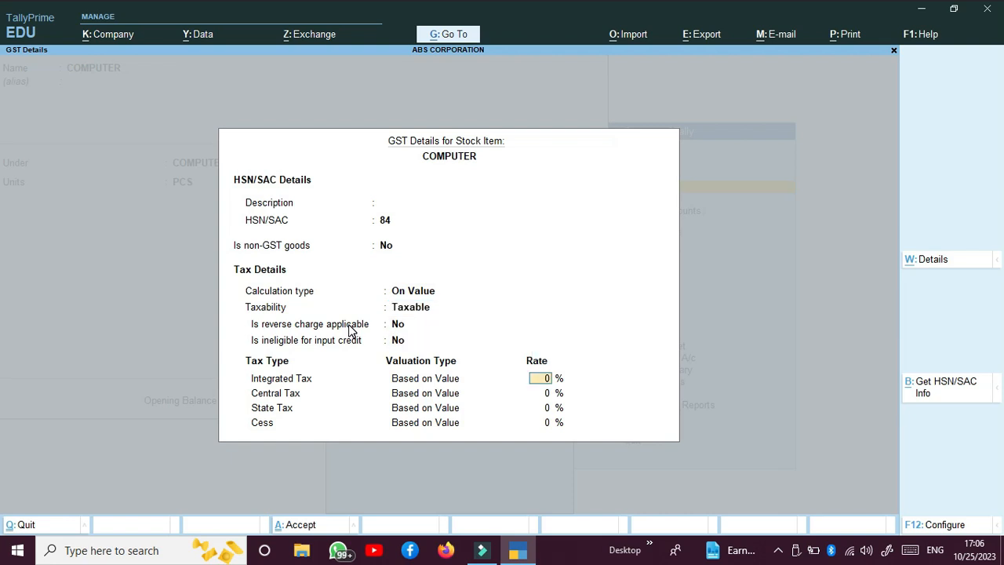
{"action": "type", "text": "18"}
{"action": "key", "text": "Return"}
{"action": "key", "text": "Return"}
{"action": "key", "text": "Return"}
{"action": "key", "text": "Return"}
{"action": "key", "text": "Return"}
{"action": "key", "text": "Return"}
{"action": "key", "text": "Return"}
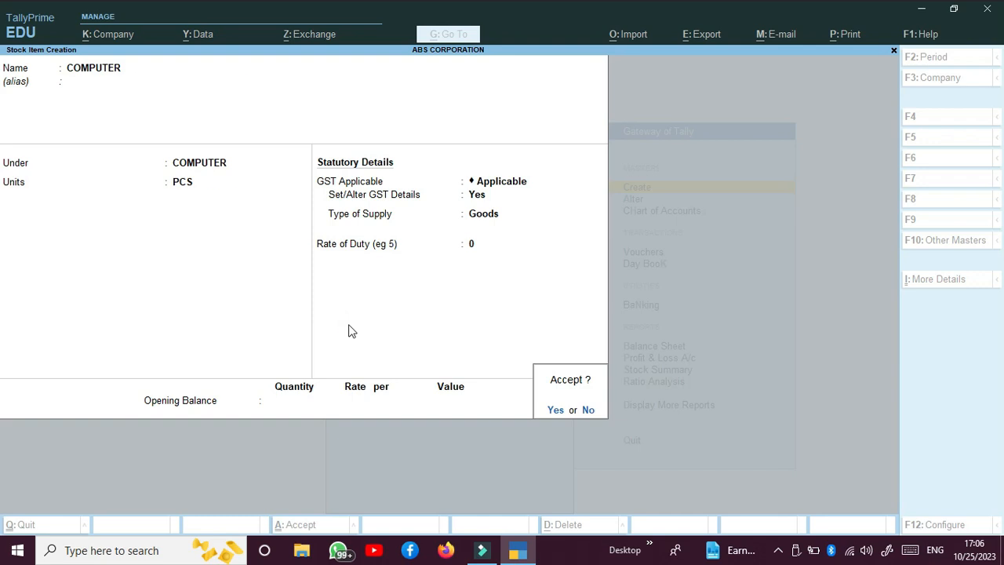
{"action": "key", "text": "Return"}
Start stock item HARD DISK under the COMPUTER group with unit PCS
{"action": "type", "text": "HAR"}
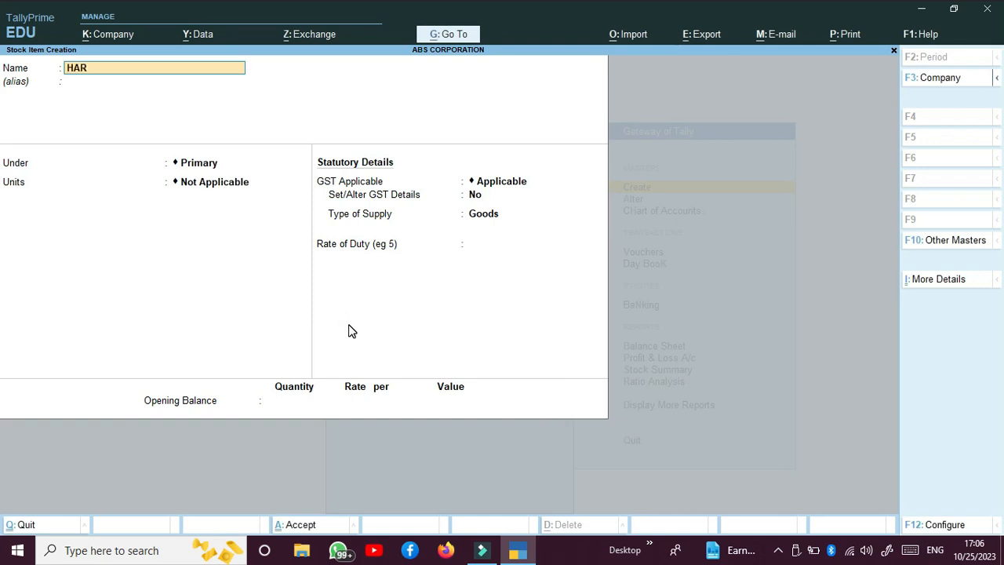
{"action": "type", "text": "D DISK"}
{"action": "key", "text": "Return"}
{"action": "key", "text": "Return"}
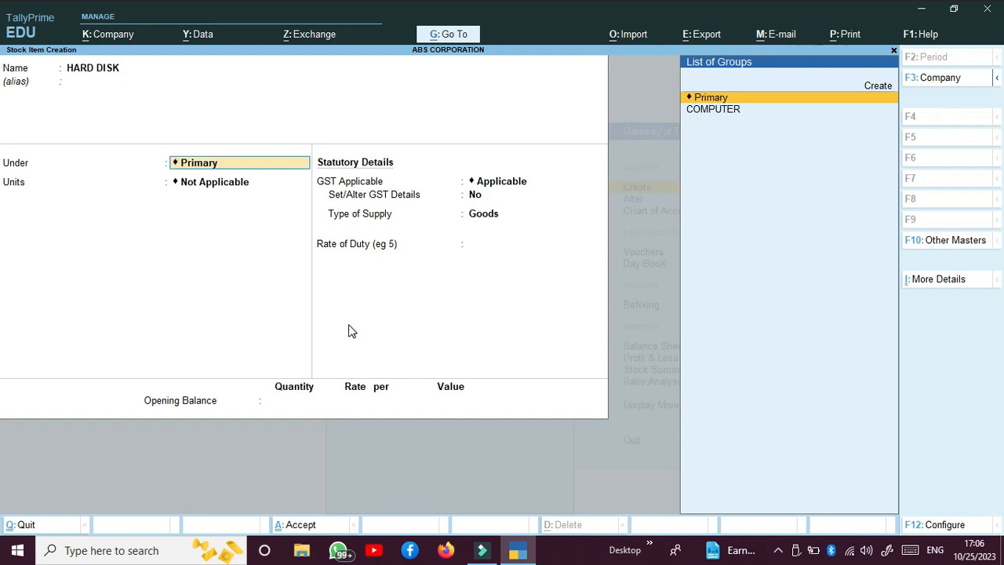
{"action": "key", "text": "Down"}
{"action": "key", "text": "Return"}
{"action": "key", "text": "Down"}
{"action": "key", "text": "Return"}
{"action": "key", "text": "Return"}
{"action": "type", "text": "Y"}
Give HARD DISK HSN 84 and Taxable 18% GST, save it, and name the next item CABINET
{"action": "key", "text": "Return"}
{"action": "key", "text": "Return"}
{"action": "type", "text": "84"}
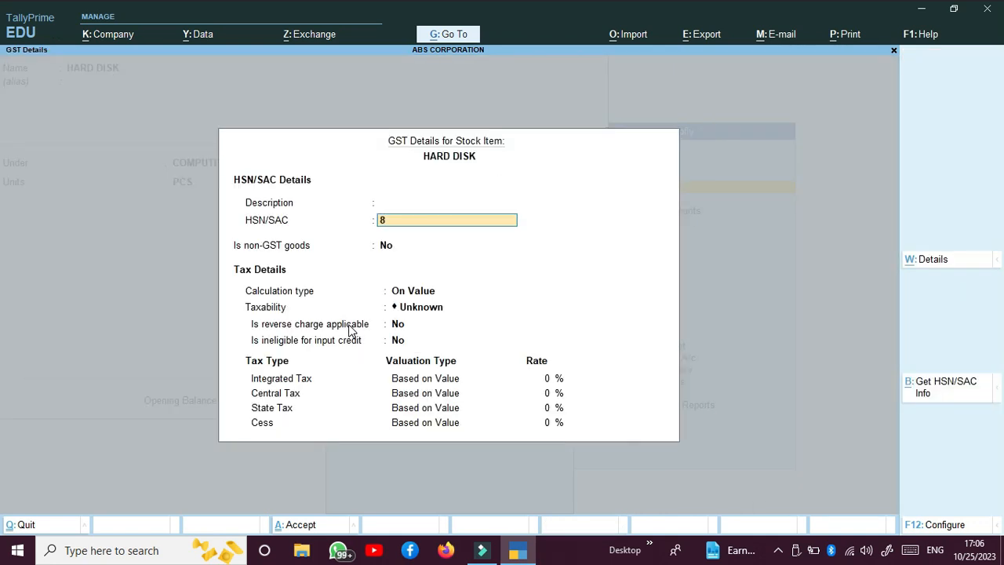
{"action": "key", "text": "Return"}
{"action": "key", "text": "Return"}
{"action": "key", "text": "Return"}
{"action": "key", "text": "Down"}
{"action": "key", "text": "Down"}
{"action": "key", "text": "Down"}
{"action": "key", "text": "Return"}
{"action": "key", "text": "Return"}
{"action": "key", "text": "Return"}
{"action": "type", "text": "18"}
{"action": "key", "text": "Return"}
{"action": "key", "text": "Return"}
{"action": "key", "text": "Return"}
{"action": "key", "text": "Return"}
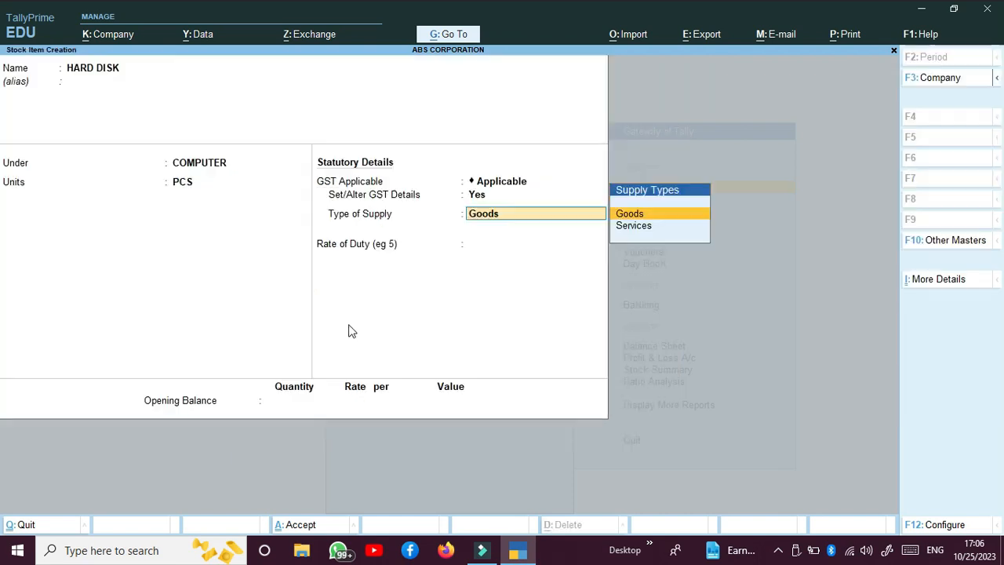
{"action": "key", "text": "Return"}
{"action": "key", "text": "Return"}
{"action": "key", "text": "Return"}
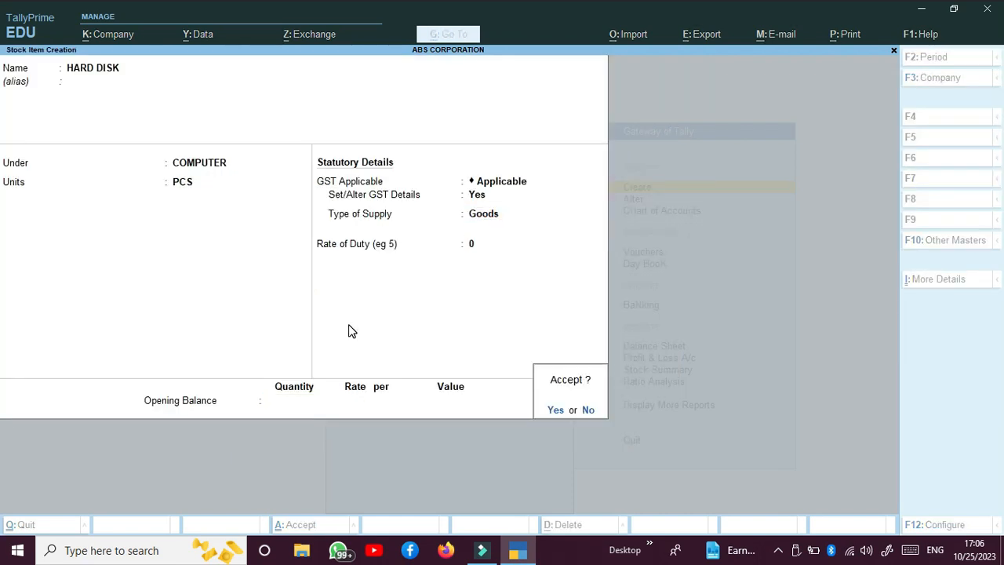
{"action": "key", "text": "Return"}
{"action": "type", "text": "CABINET"}
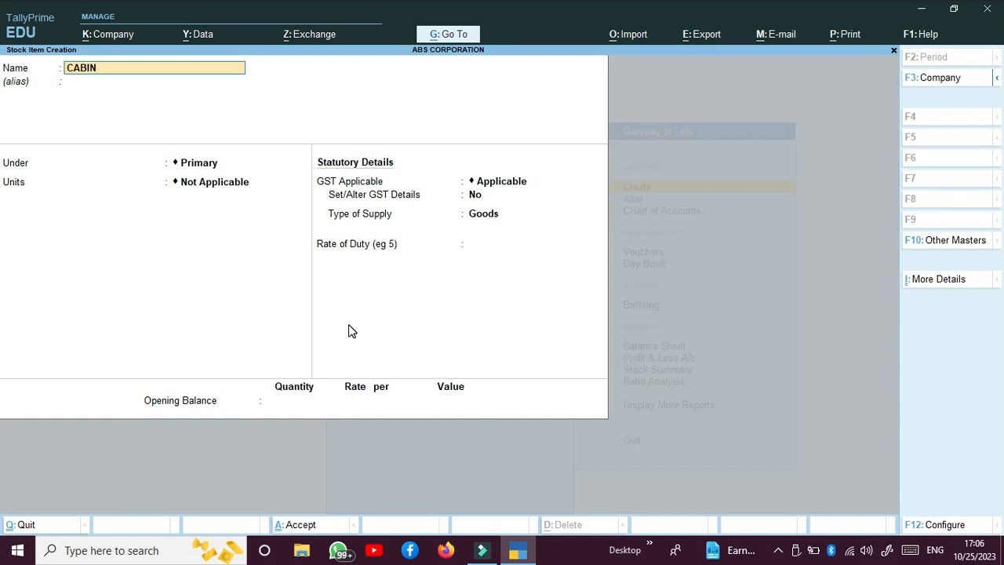
Put CABINET under the COMPUTER group in PCS and enter HSN 84 in its GST details
{"action": "key", "text": "Return"}
{"action": "key", "text": "Return"}
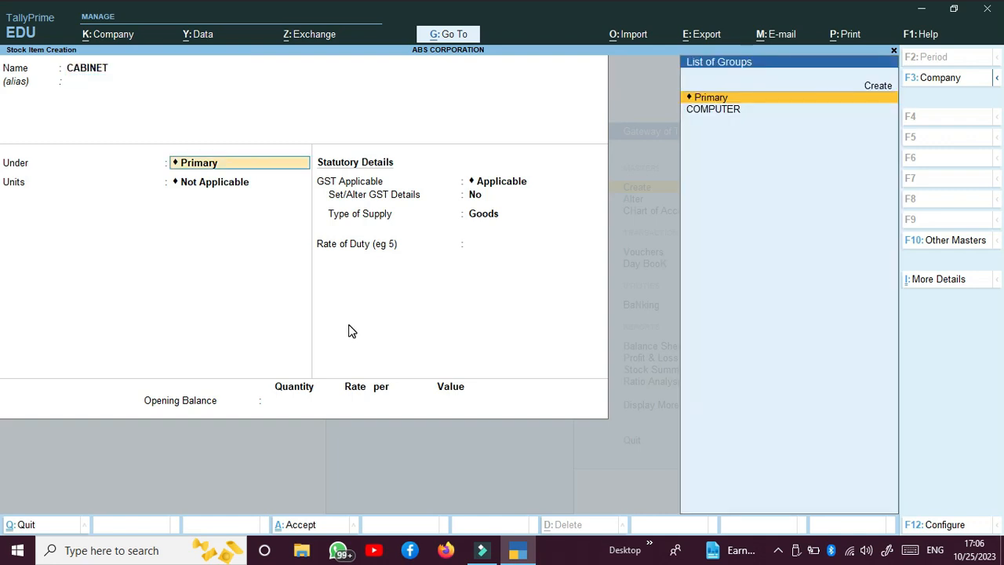
{"action": "key", "text": "Down"}
{"action": "key", "text": "Return"}
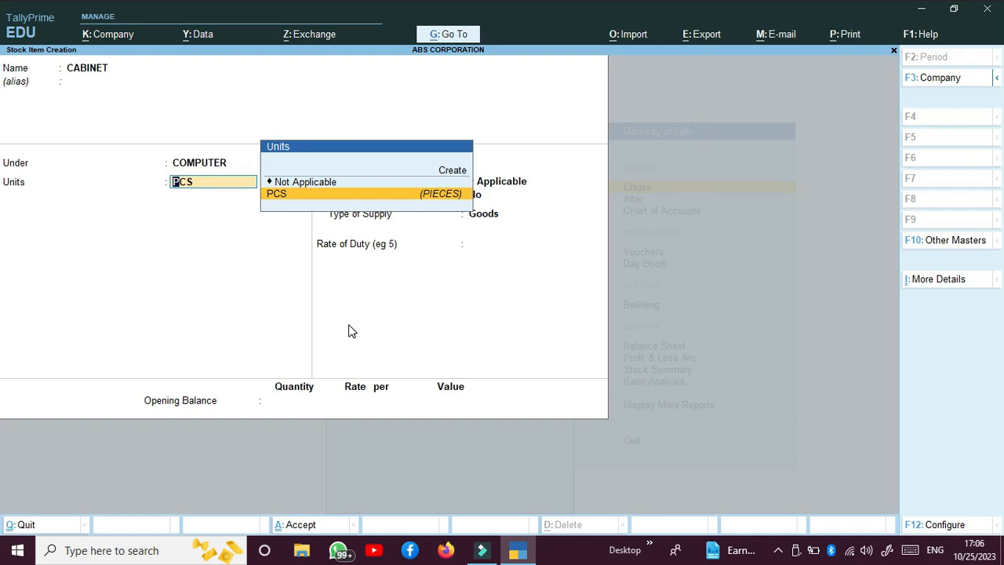
{"action": "key", "text": "Return"}
{"action": "key", "text": "Return"}
{"action": "type", "text": "y"}
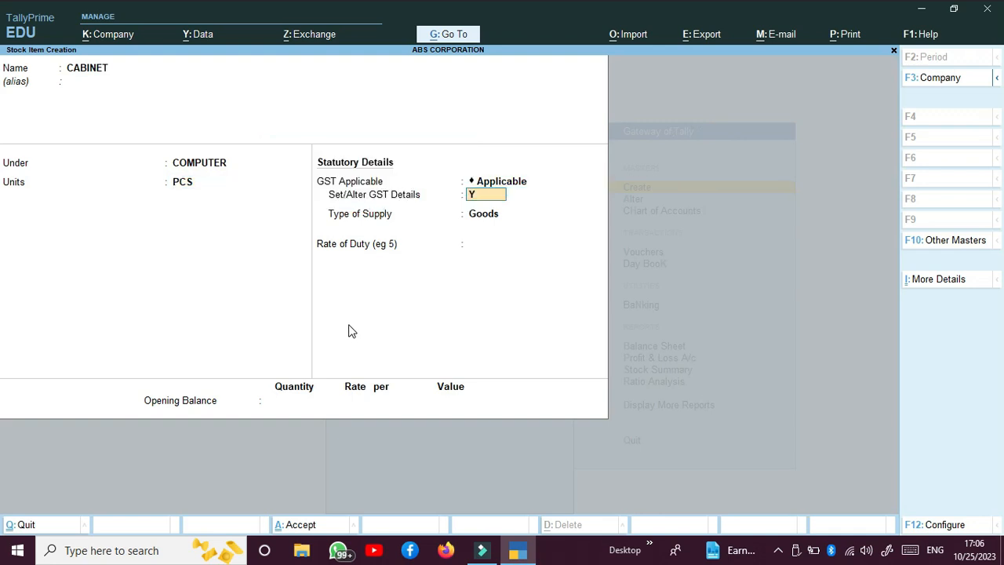
{"action": "key", "text": "Return"}
{"action": "key", "text": "Return"}
{"action": "type", "text": "84"}
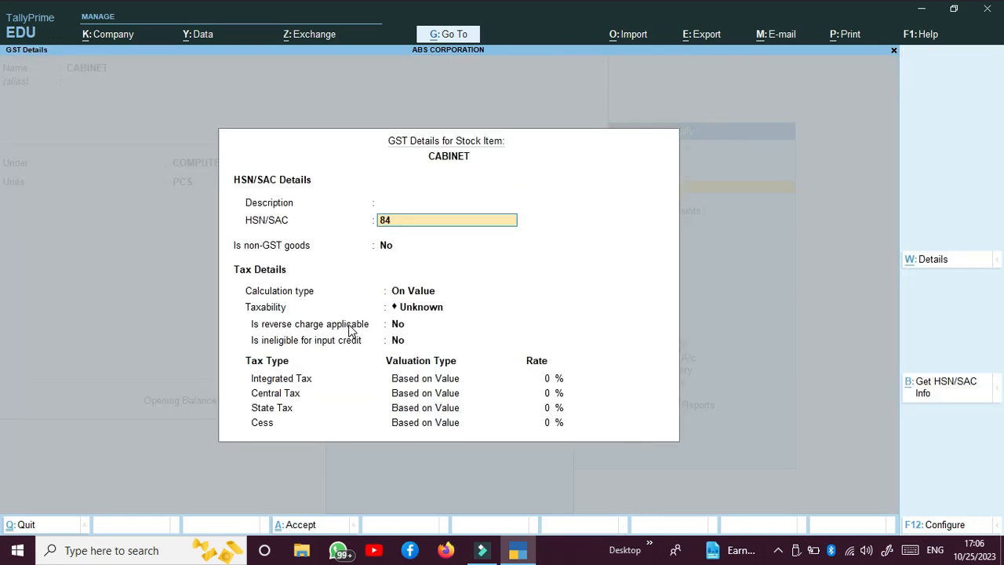
{"action": "key", "text": "Return"}
{"action": "key", "text": "Return"}
{"action": "key", "text": "Return"}
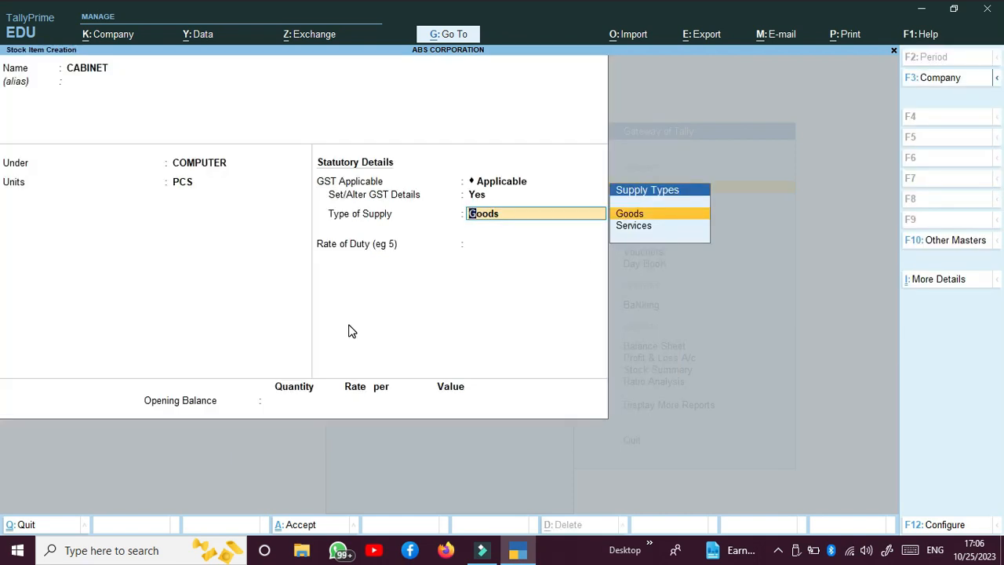
{"action": "key", "text": "BackSpace"}
{"action": "type", "text": "y"}
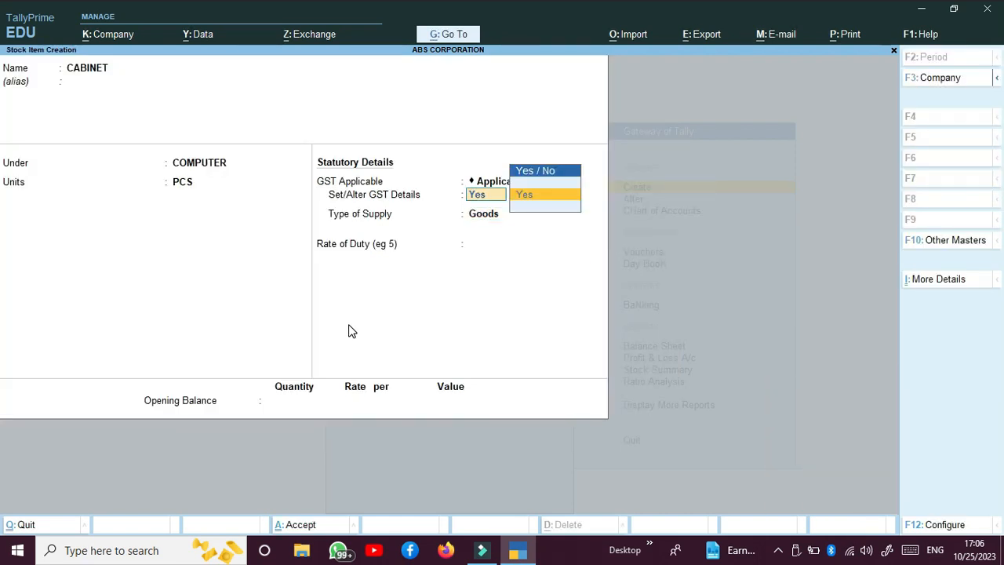
{"action": "key", "text": "Return"}
{"action": "key", "text": "Return"}
{"action": "key", "text": "Return"}
{"action": "key", "text": "Return"}
{"action": "key", "text": "Return"}
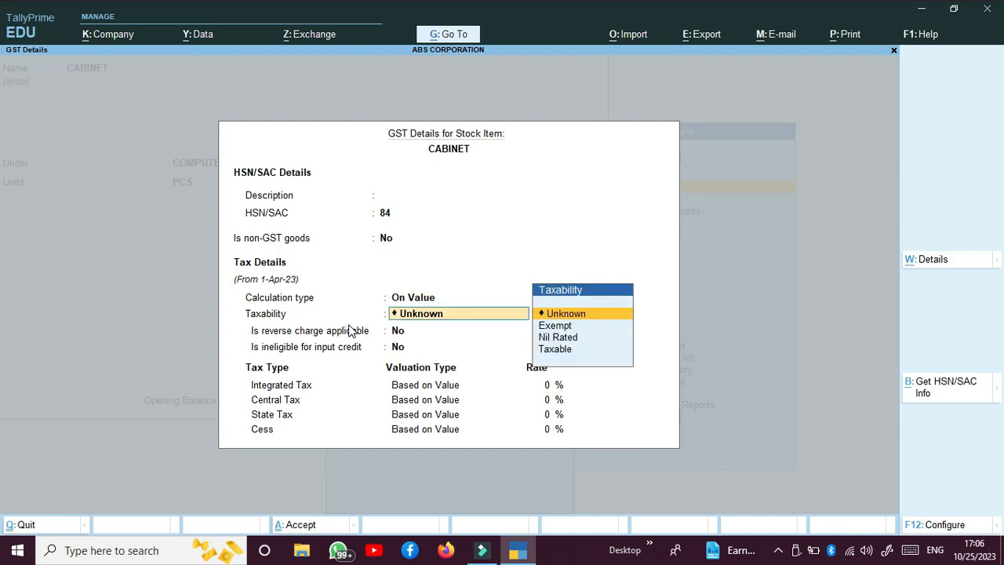
Make CABINET Taxable at 18% GST with Goods supply and complete the item
{"action": "key", "text": "Down"}
{"action": "key", "text": "Right"}
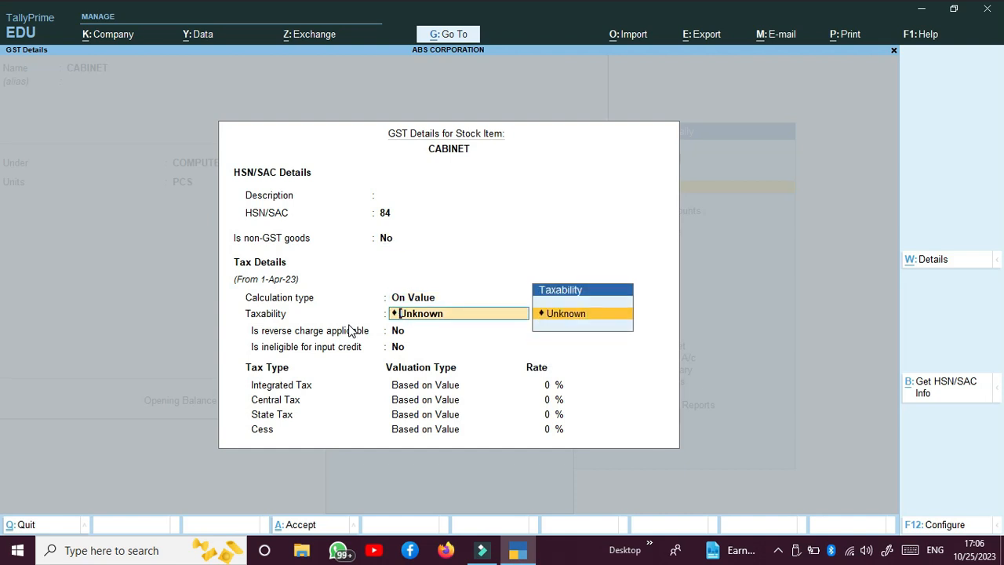
{"action": "key", "text": "BackSpace"}
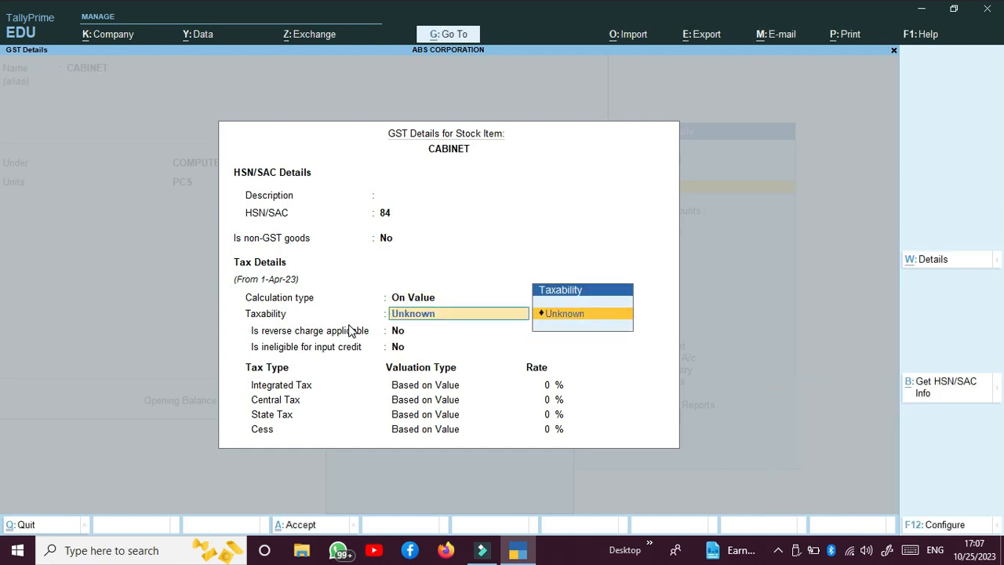
{"action": "key", "text": "BackSpace"}
{"action": "key", "text": "BackSpace"}
{"action": "key", "text": "BackSpace"}
{"action": "key", "text": "BackSpace"}
{"action": "key", "text": "BackSpace"}
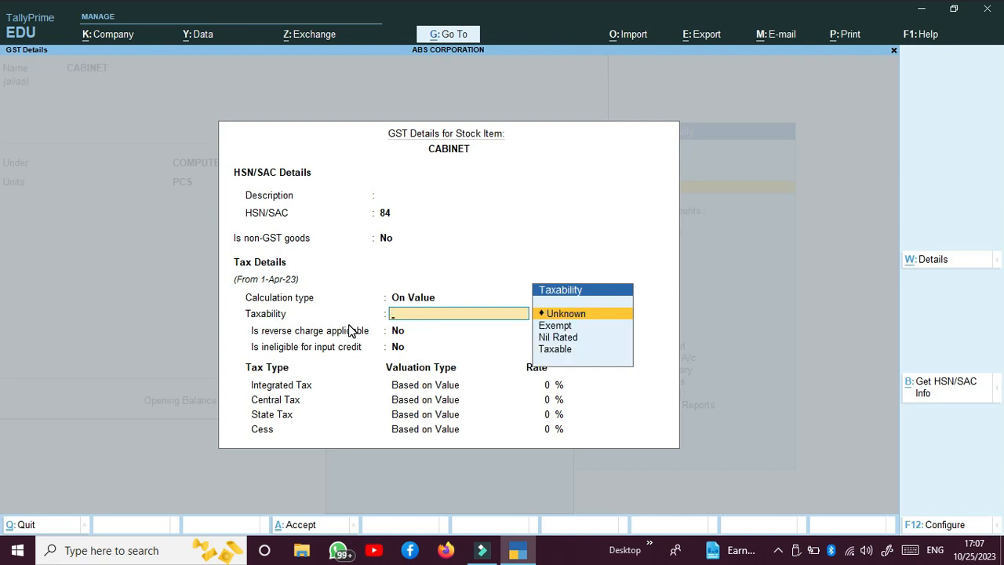
{"action": "key", "text": "Down"}
{"action": "key", "text": "Down"}
{"action": "key", "text": "Down"}
{"action": "key", "text": "Return"}
{"action": "key", "text": "Return"}
{"action": "key", "text": "Return"}
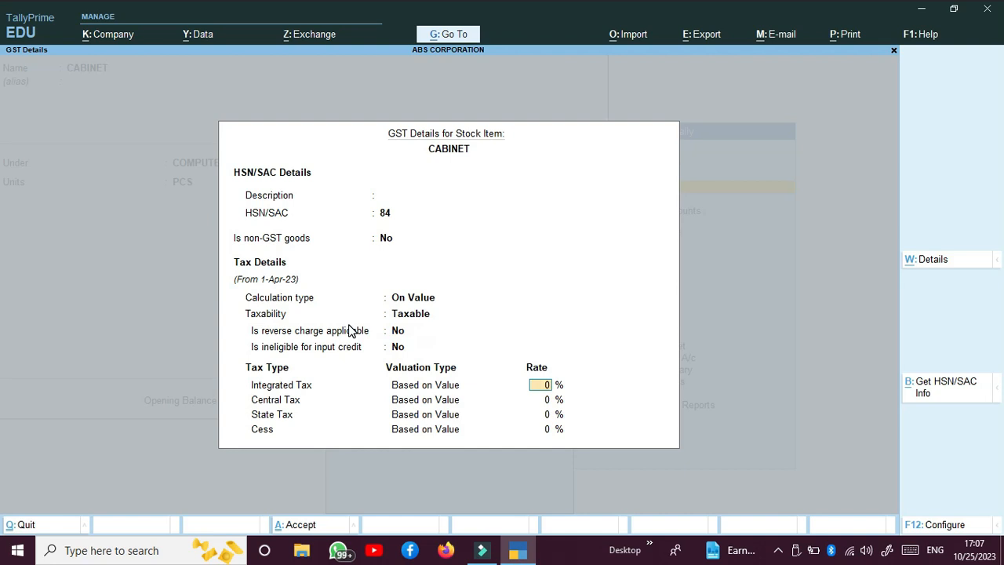
{"action": "type", "text": "18"}
{"action": "key", "text": "Return"}
{"action": "key", "text": "Return"}
{"action": "key", "text": "Return"}
{"action": "key", "text": "Return"}
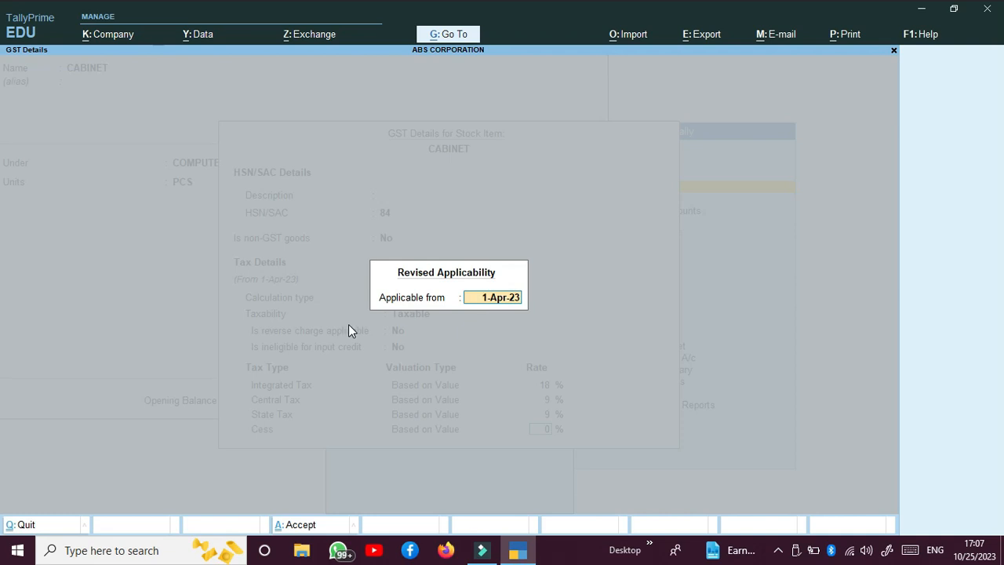
{"action": "key", "text": "Return"}
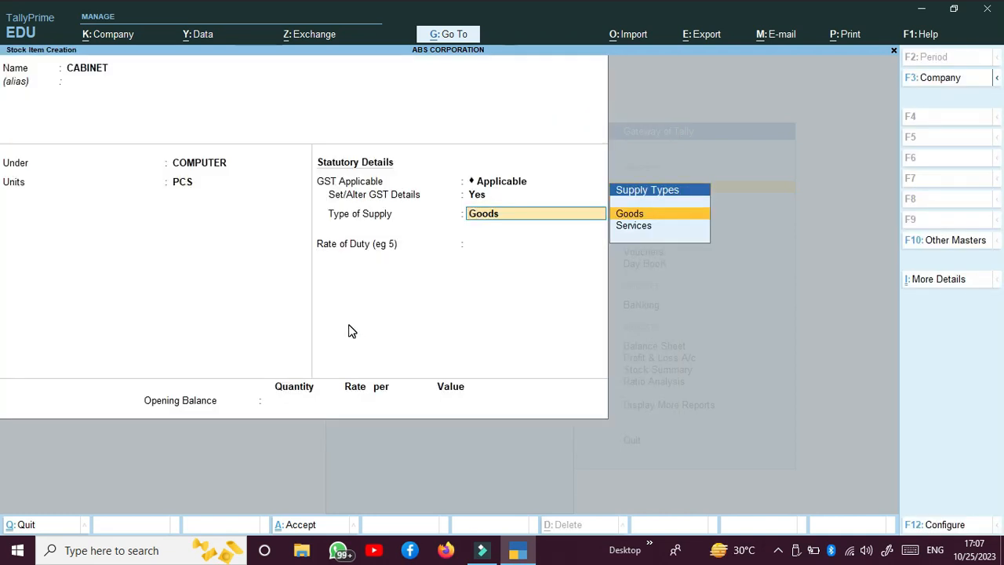
{"action": "key", "text": "Return"}
{"action": "key", "text": "Return"}
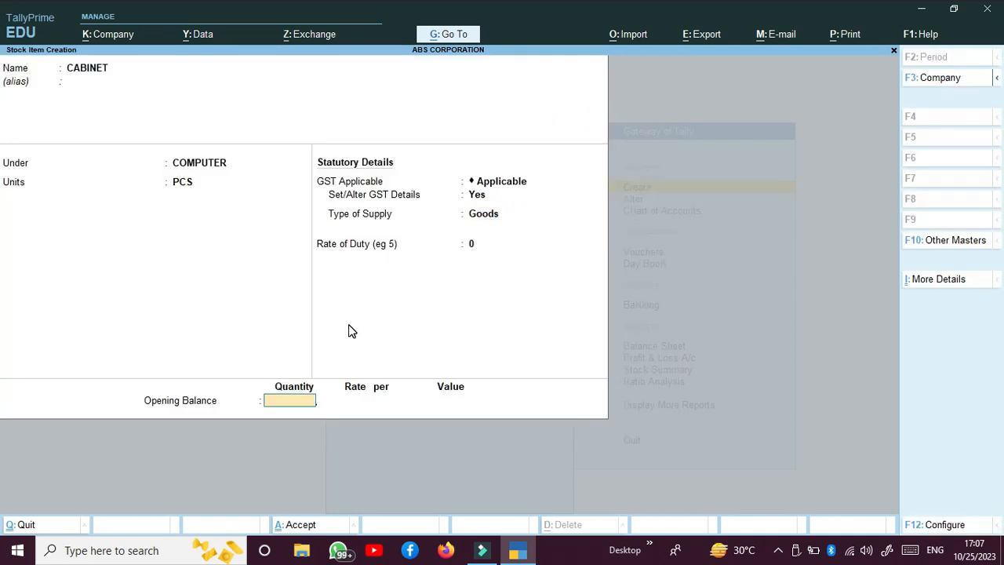
{"action": "key", "text": "Return"}
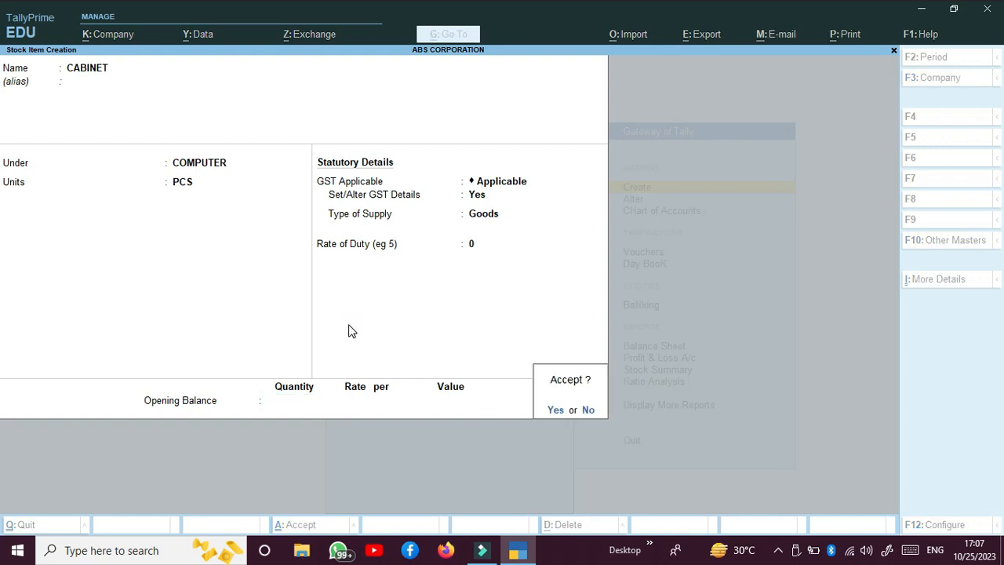
{"action": "key", "text": "Return"}
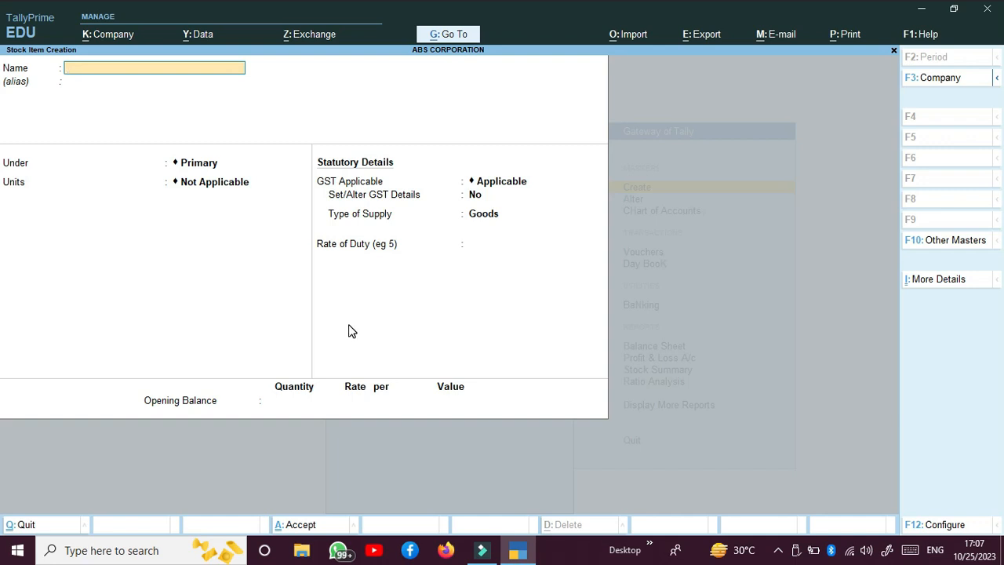
Start stock item KEYBOARD under the COMPUTER group with unit PCS
{"action": "type", "text": "EYBOARD"}
{"action": "key", "text": "Return"}
{"action": "key", "text": "Return"}
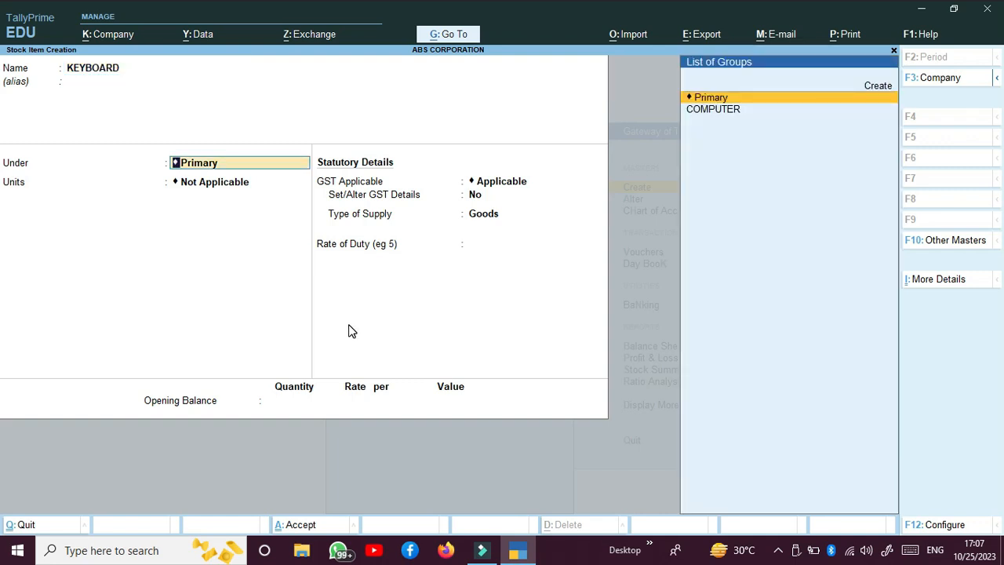
{"action": "key", "text": "Down"}
{"action": "key", "text": "Return"}
{"action": "key", "text": "Down"}
{"action": "key", "text": "Return"}
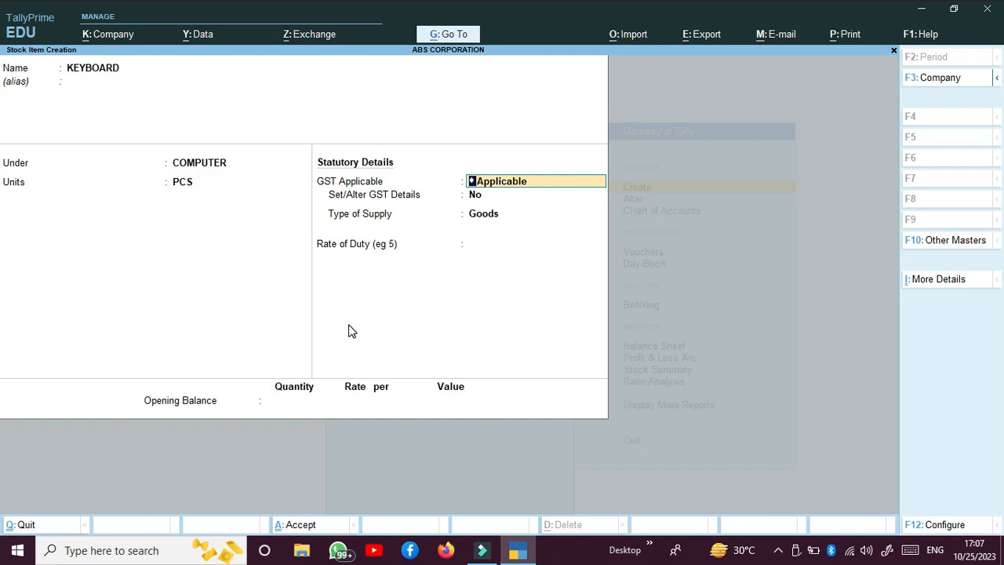
Give KEYBOARD HSN 84 and Taxable 18% GST, then save it
{"action": "key", "text": "Return"}
{"action": "type", "text": "y"}
{"action": "key", "text": "Return"}
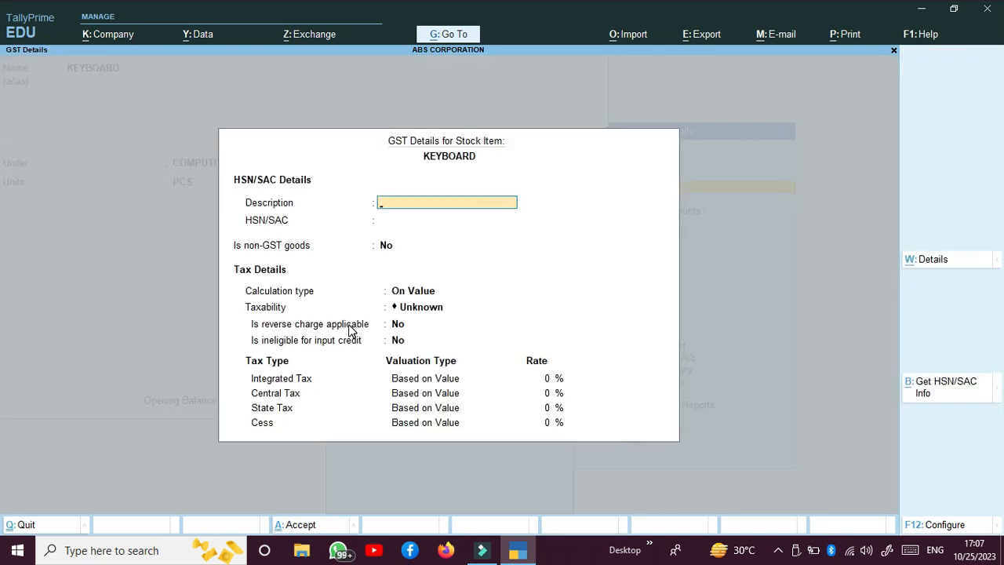
{"action": "key", "text": "Return"}
{"action": "type", "text": "84"}
{"action": "key", "text": "Return"}
{"action": "key", "text": "Return"}
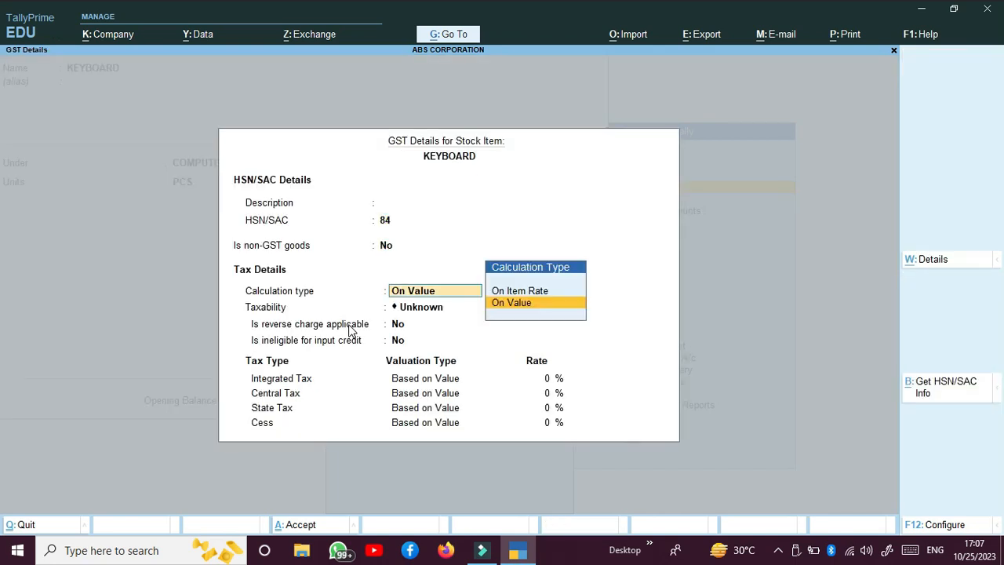
{"action": "key", "text": "Return"}
{"action": "key", "text": "Down"}
{"action": "key", "text": "Down"}
{"action": "key", "text": "Down"}
{"action": "key", "text": "Return"}
{"action": "key", "text": "Return"}
{"action": "key", "text": "Return"}
{"action": "type", "text": "18"}
{"action": "key", "text": "Return"}
{"action": "key", "text": "Return"}
{"action": "key", "text": "Return"}
{"action": "key", "text": "Return"}
{"action": "key", "text": "Return"}
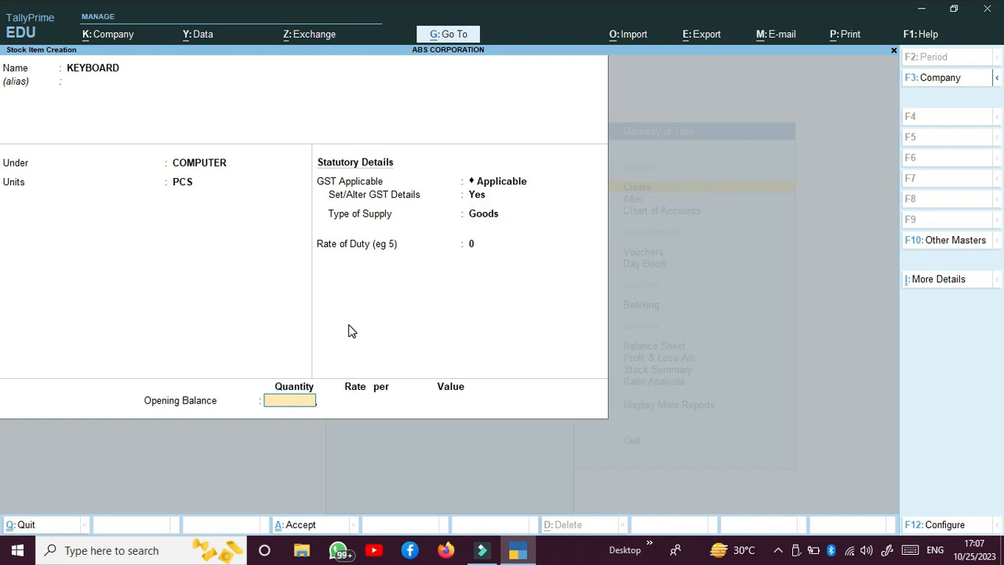
{"action": "key", "text": "Return"}
{"action": "key", "text": "Return"}
Start stock item MOUSE under the COMPUTER group with unit PCS
{"action": "type", "text": "MOUSE"}
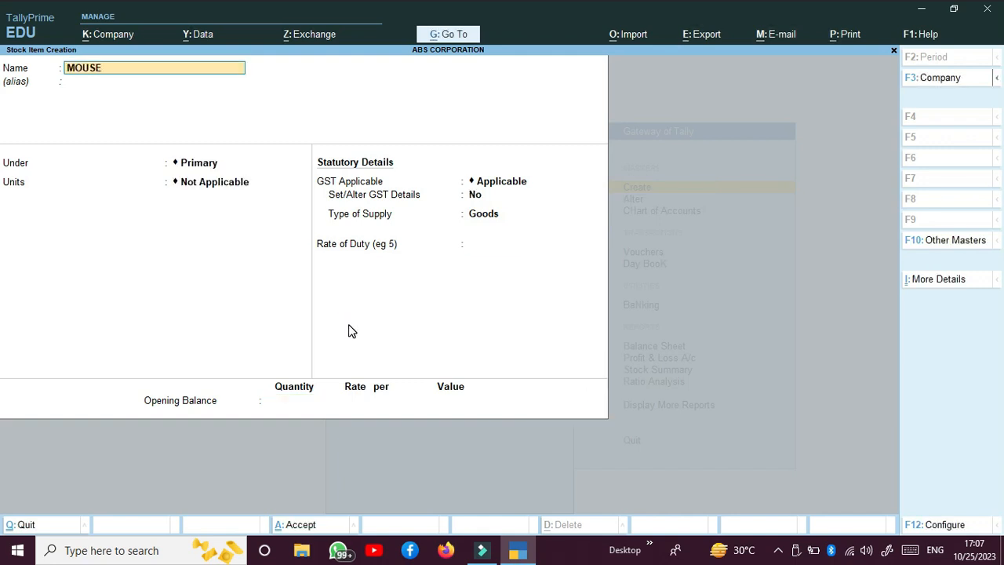
{"action": "key", "text": "Return"}
{"action": "key", "text": "Return"}
{"action": "key", "text": "Return"}
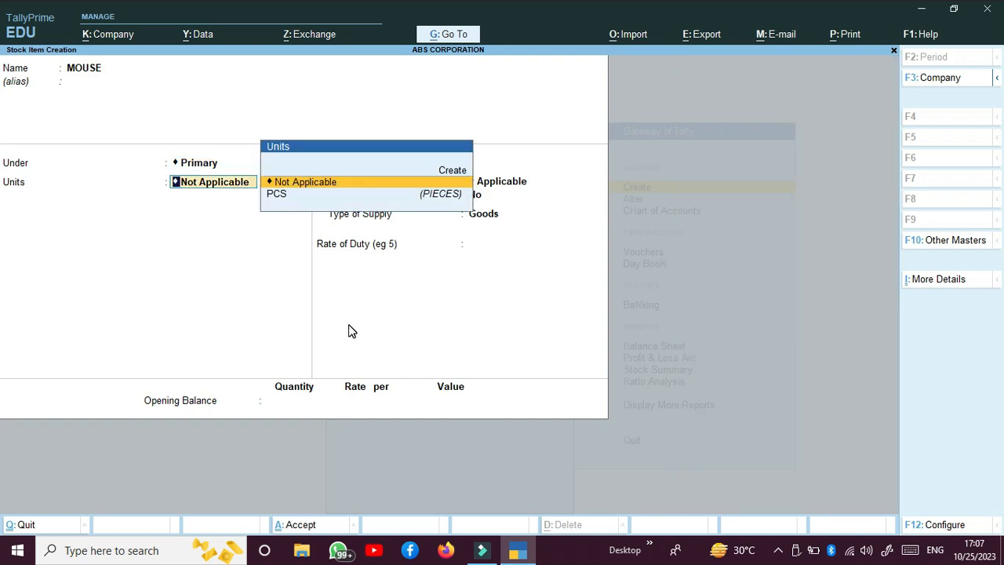
{"action": "key", "text": "BackSpace"}
{"action": "key", "text": "Down"}
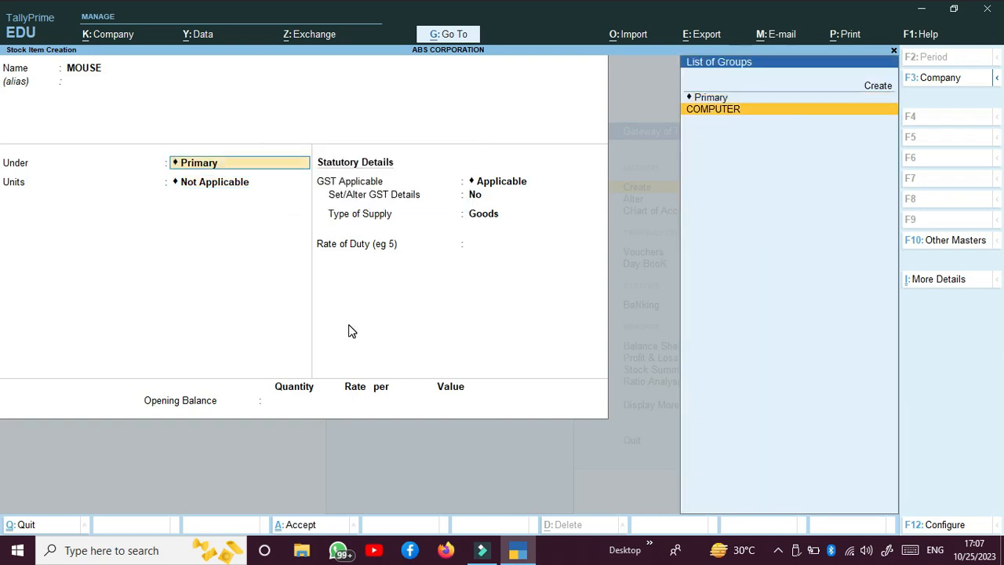
{"action": "key", "text": "Return"}
{"action": "key", "text": "Down"}
{"action": "key", "text": "Return"}
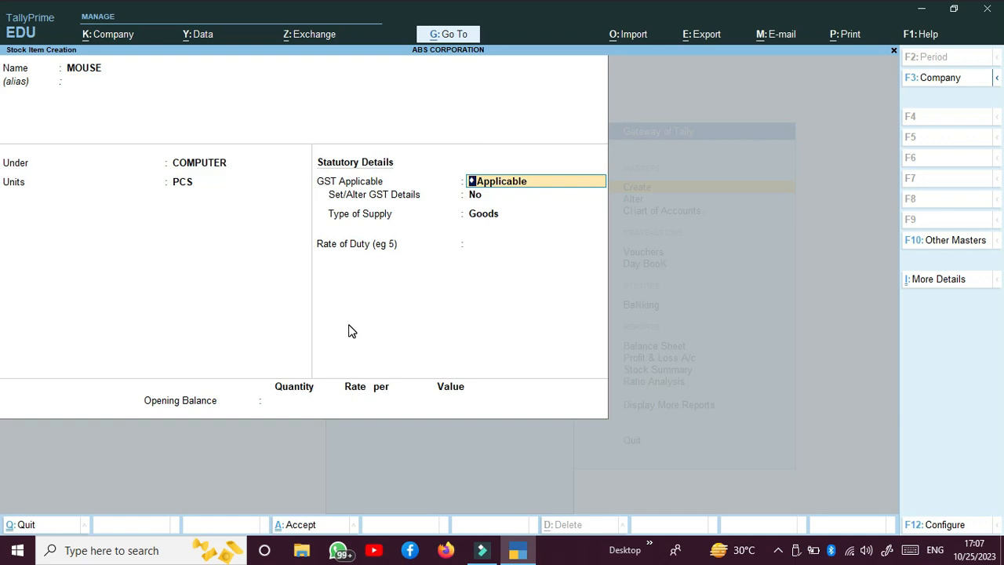
Give MOUSE HSN 84 and Taxable 18% GST, and complete the item
{"action": "key", "text": "Return"}
{"action": "type", "text": "y"}
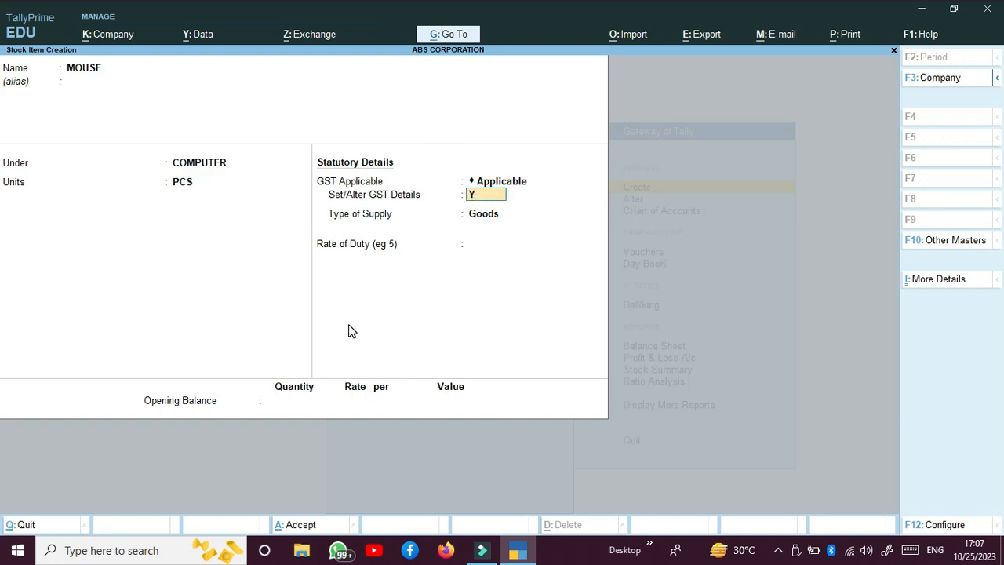
{"action": "key", "text": "Return"}
{"action": "key", "text": "Return"}
{"action": "type", "text": "84"}
{"action": "key", "text": "Return"}
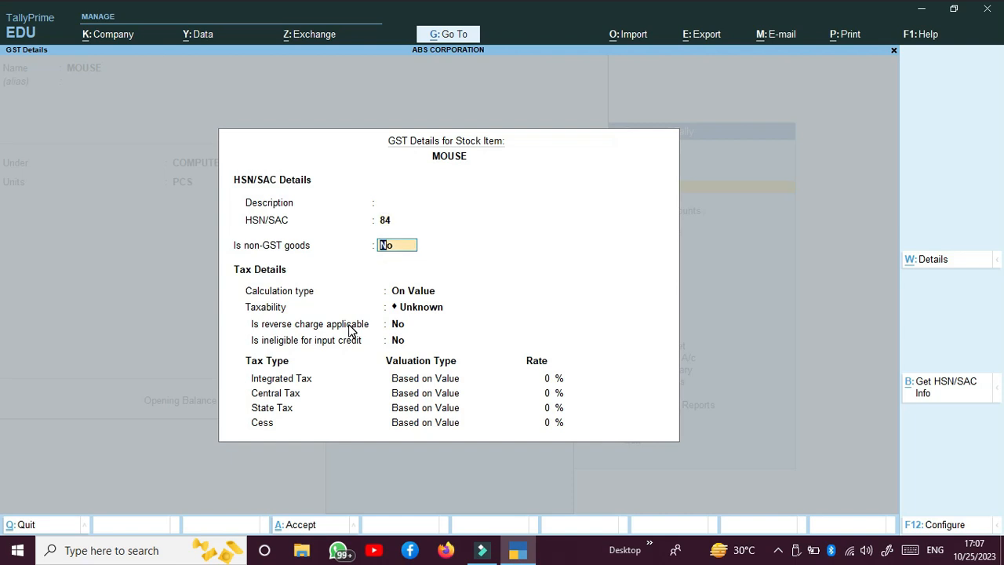
{"action": "key", "text": "Return"}
{"action": "key", "text": "Return"}
{"action": "key", "text": "Down"}
{"action": "key", "text": "Down"}
{"action": "key", "text": "Down"}
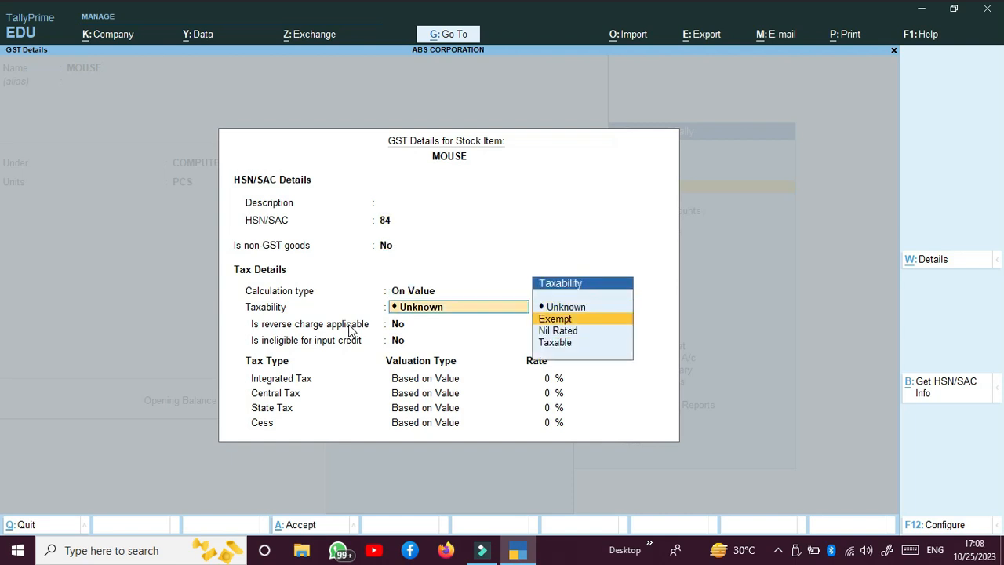
{"action": "key", "text": "Return"}
{"action": "key", "text": "Return"}
{"action": "key", "text": "Return"}
{"action": "type", "text": "18"}
{"action": "key", "text": "Return"}
{"action": "key", "text": "Return"}
{"action": "key", "text": "Return"}
{"action": "key", "text": "Return"}
{"action": "key", "text": "Return"}
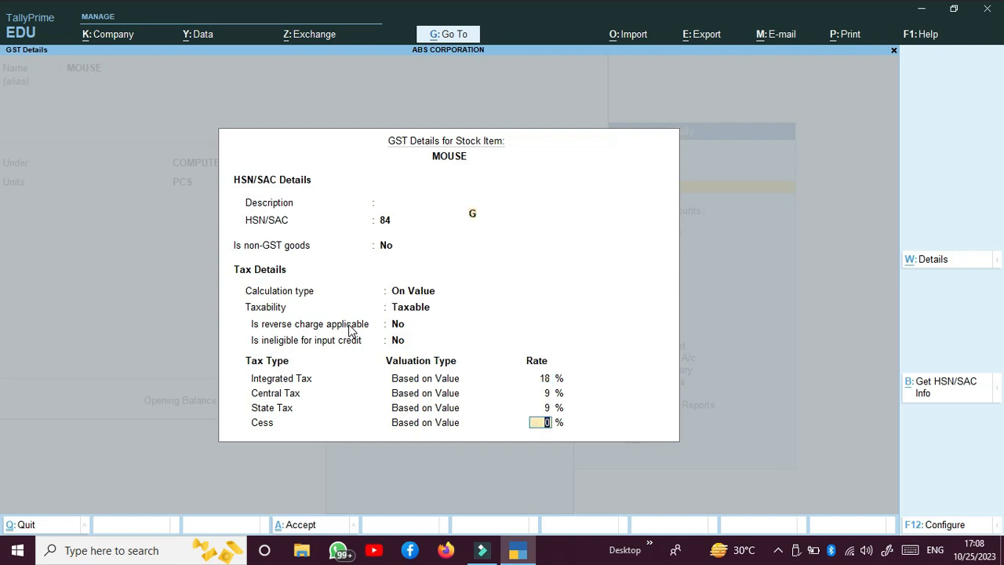
{"action": "key", "text": "Return"}
{"action": "key", "text": "Return"}
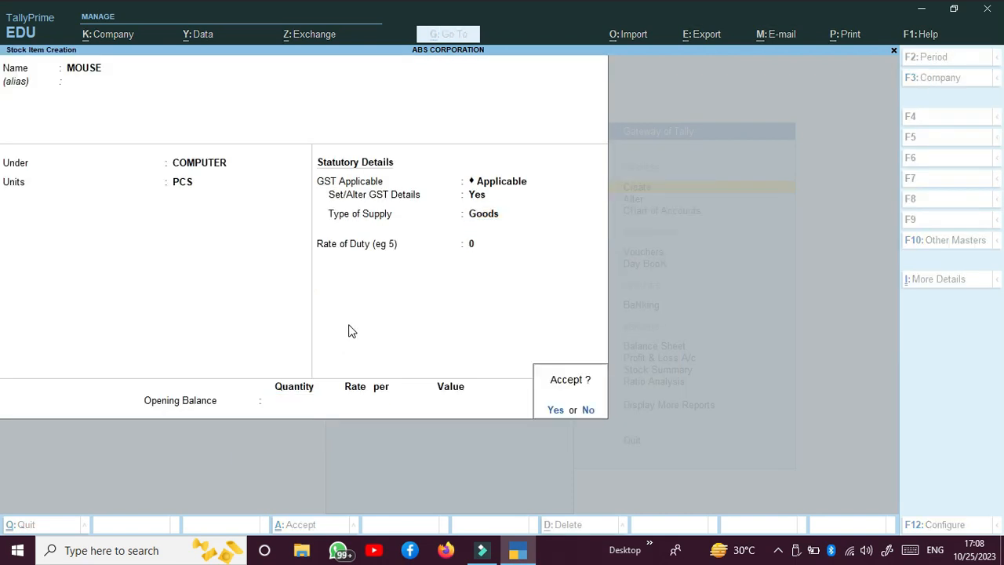
{"action": "key", "text": "Return"}
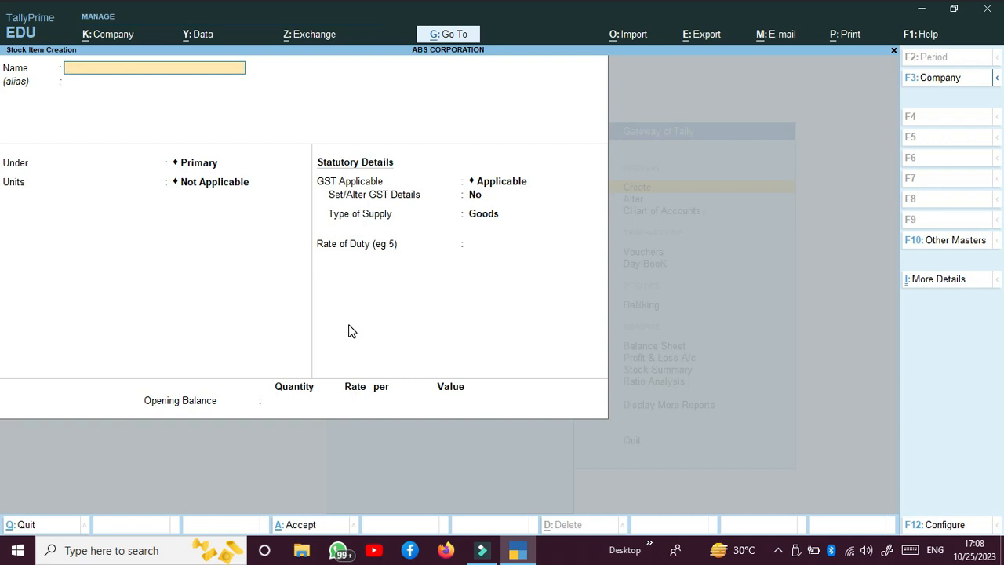
Open a Purchase voucher from the Gateway, keeping the date 1-Apr-23
{"action": "key", "text": "Escape"}
{"action": "key", "text": "Escape"}
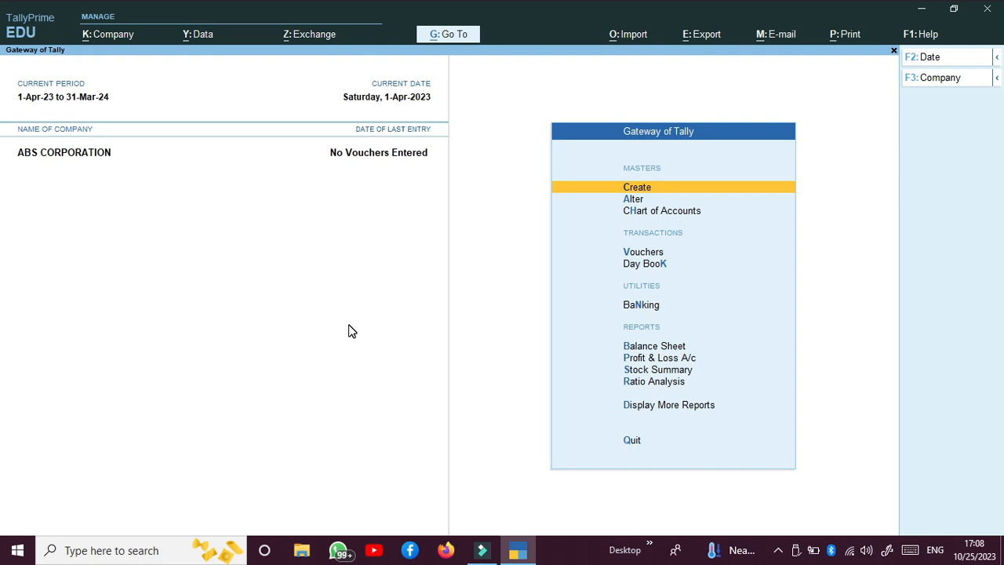
{"action": "key", "text": "Down"}
{"action": "key", "text": "Down"}
{"action": "key", "text": "Down"}
{"action": "key", "text": "Down"}
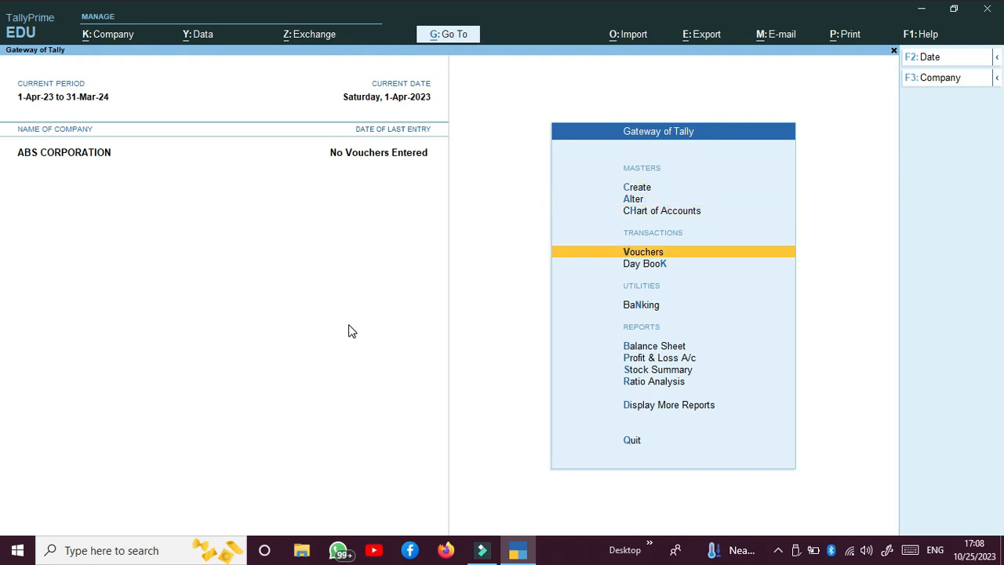
{"action": "key", "text": "Up"}
{"action": "key", "text": "Return"}
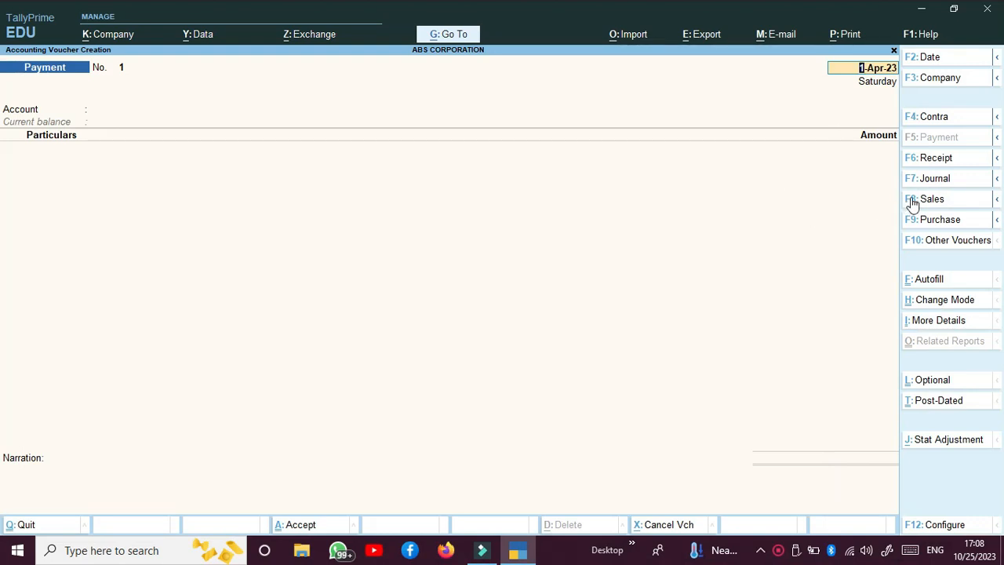
{"action": "left_click", "coordinate": [923, 226]}
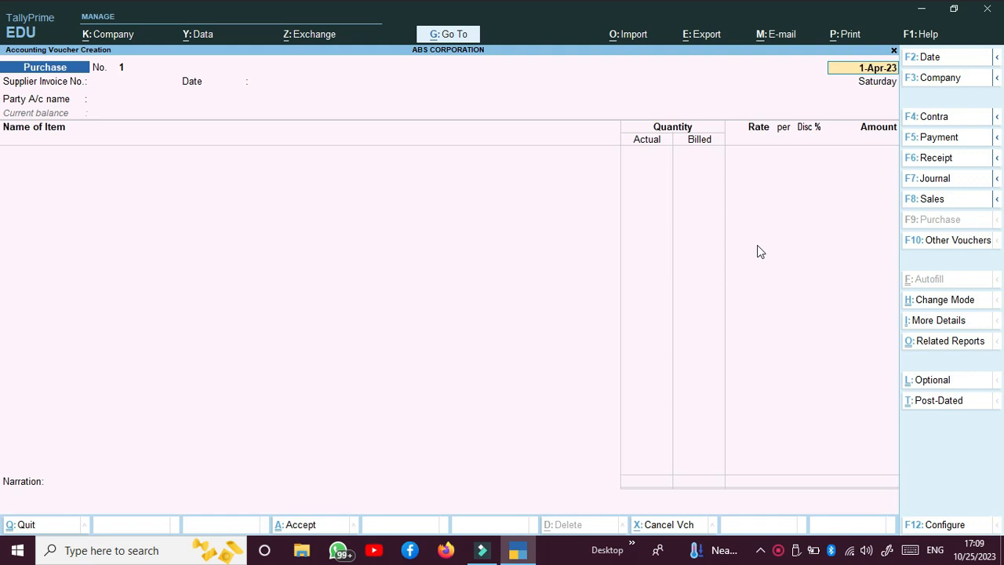
{"action": "key", "text": "F2"}
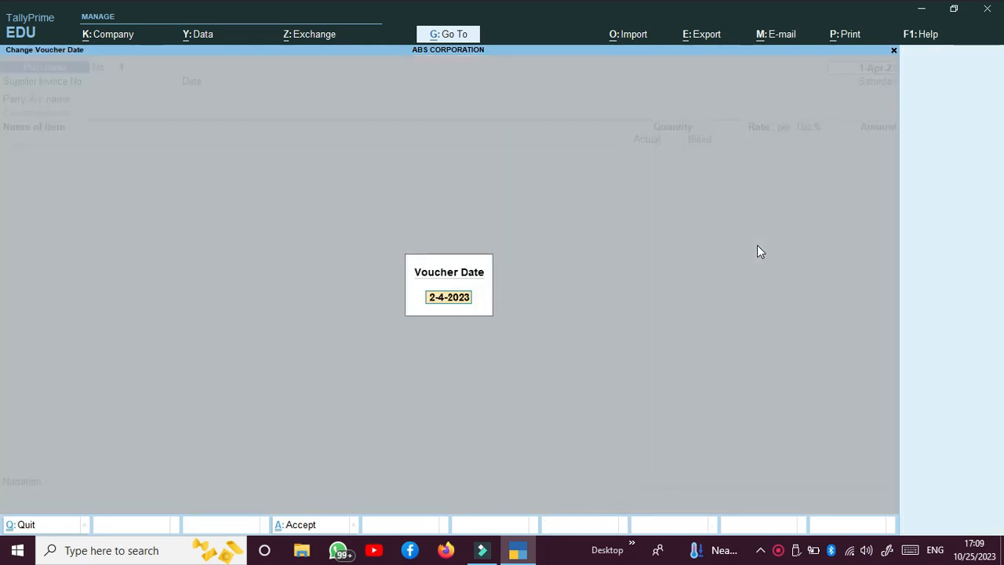
{"action": "key", "text": "BackSpace"}
{"action": "key", "text": "Escape"}
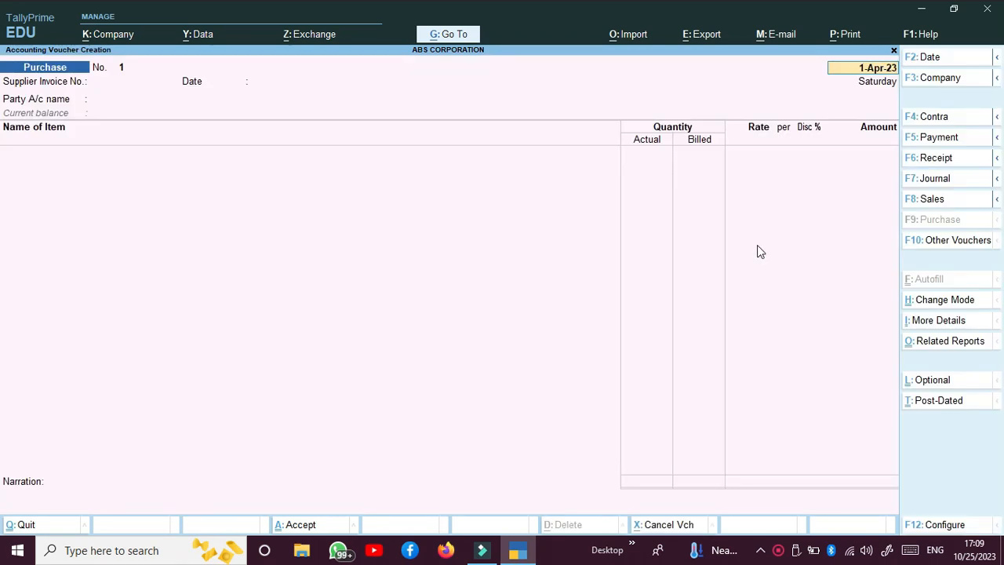
Enter supplier invoice number 5566 and select KULDEV COMPUTERS as the party account
{"action": "key", "text": "Return"}
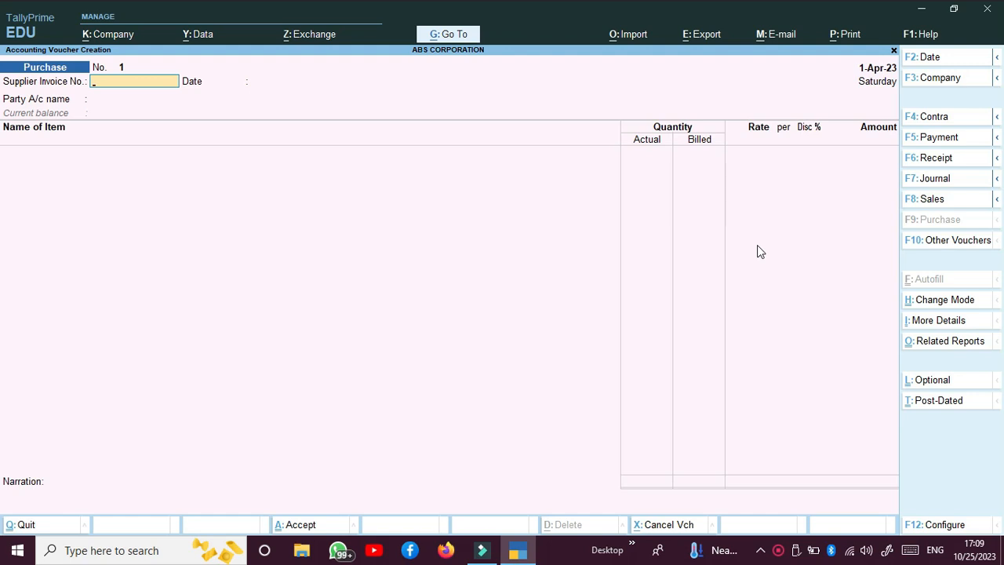
{"action": "type", "text": "5566"}
{"action": "key", "text": "Return"}
{"action": "key", "text": "Return"}
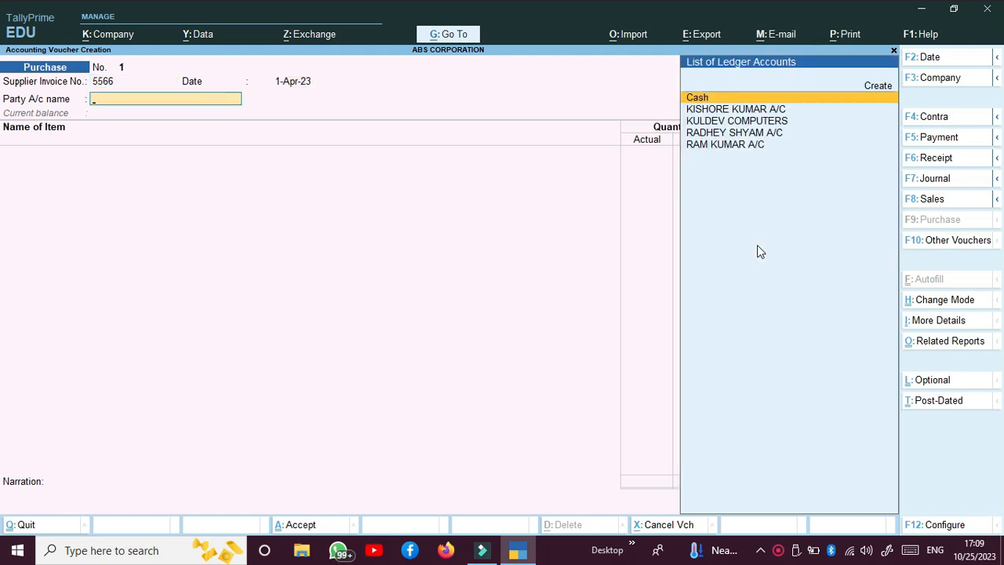
{"action": "key", "text": "Down"}
{"action": "key", "text": "Down"}
{"action": "key", "text": "Return"}
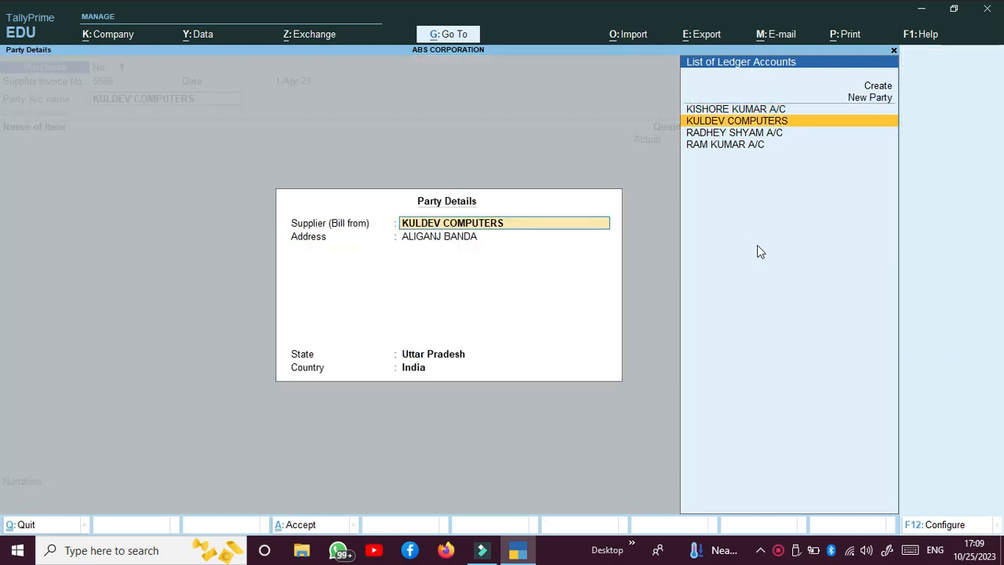
{"action": "key", "text": "Return"}
{"action": "key", "text": "Return"}
{"action": "key", "text": "Return"}
{"action": "key", "text": "Return"}
{"action": "key", "text": "Return"}
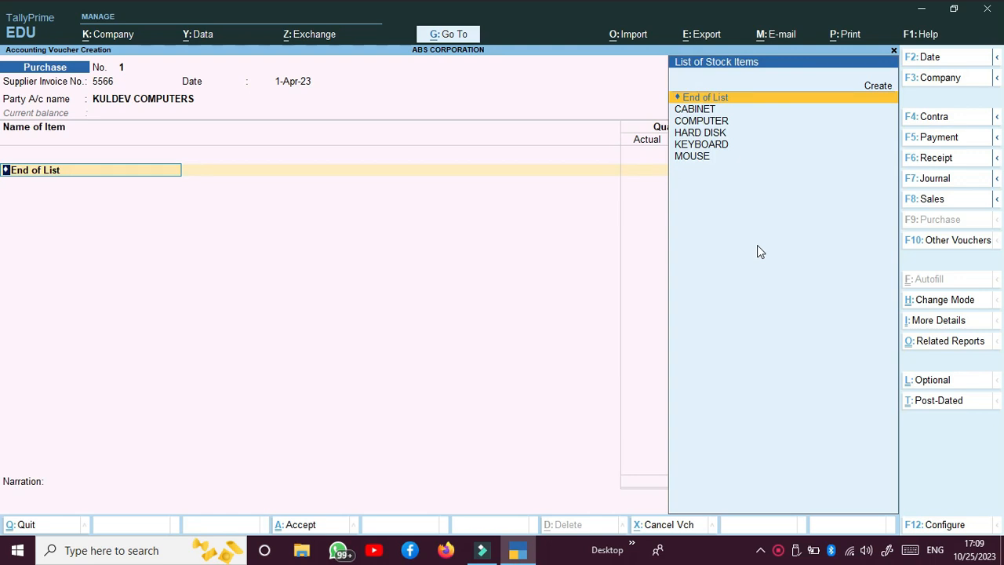
Add CABINET as the first item with 10 PCS at a rate of 1,500
{"action": "key", "text": "Down"}
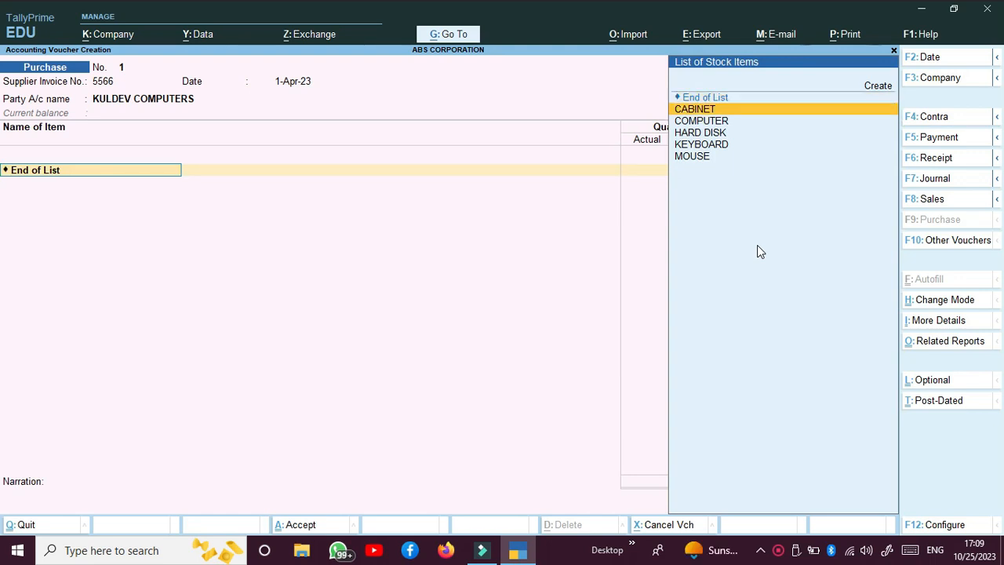
{"action": "key", "text": "Return"}
{"action": "type", "text": "10"}
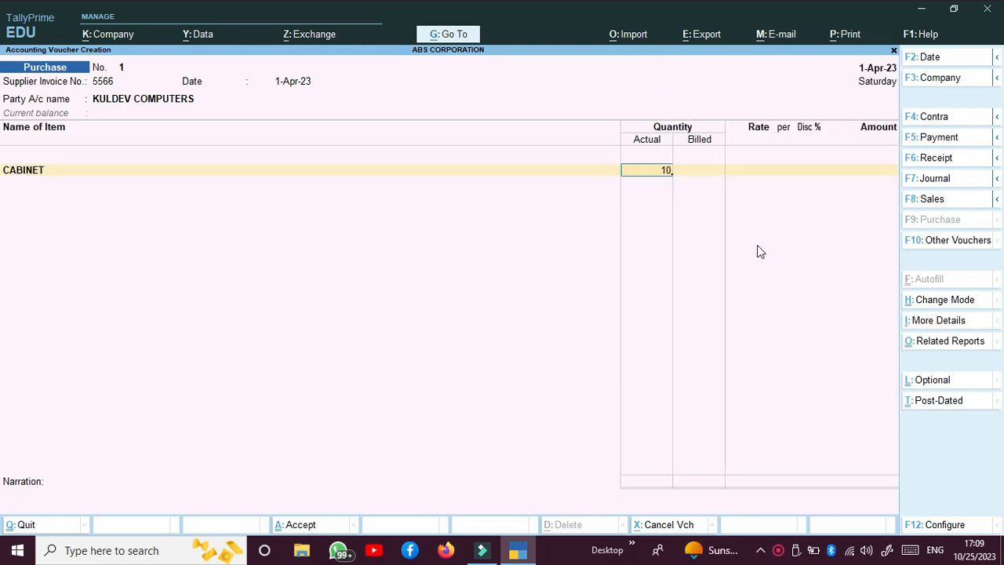
{"action": "key", "text": "Return"}
{"action": "key", "text": "Return"}
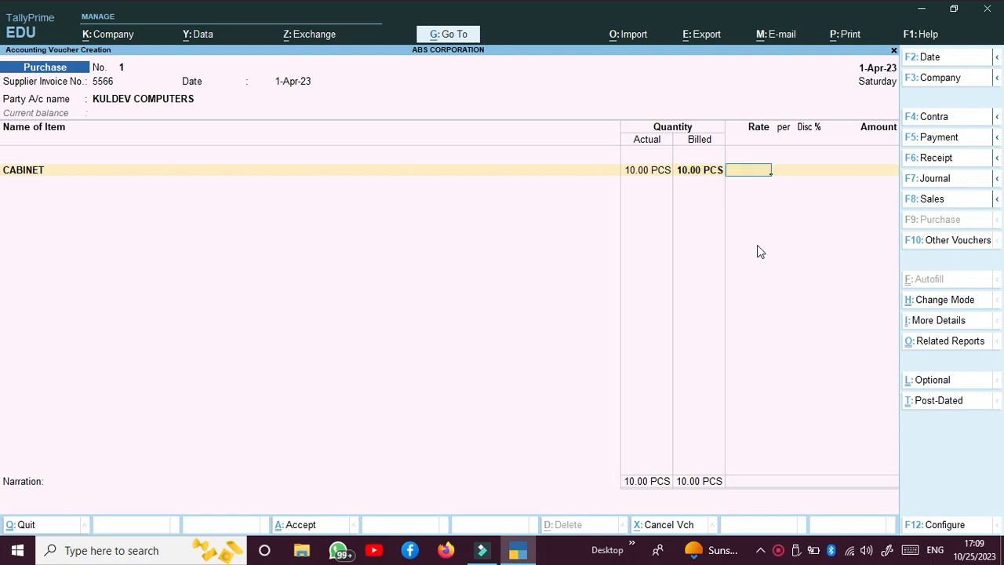
{"action": "type", "text": "1500"}
{"action": "key", "text": "Return"}
{"action": "key", "text": "Return"}
{"action": "key", "text": "Return"}
{"action": "key", "text": "Return"}
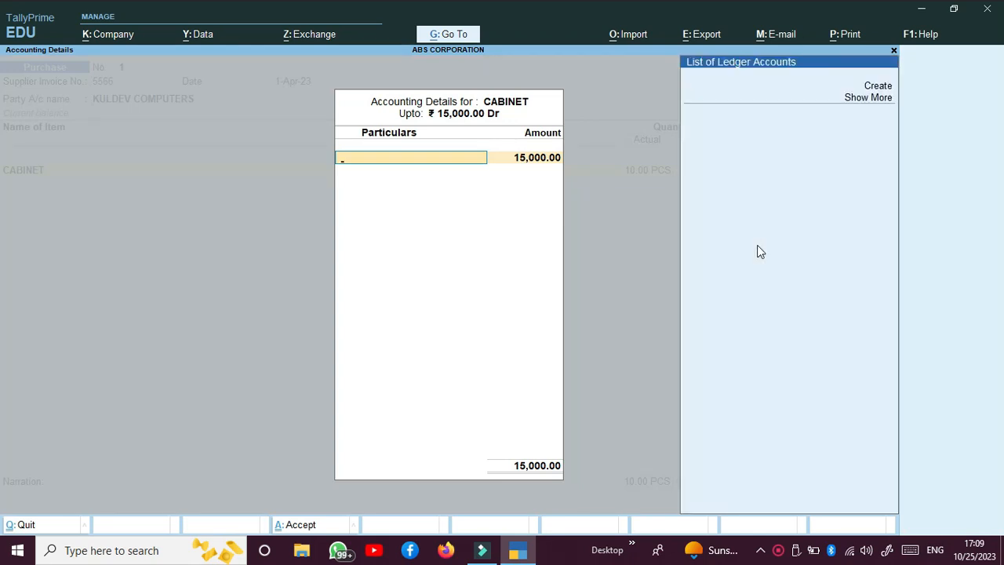
Create a PURCHASE A/C ledger under Purchase Accounts with GST applicability Undefined
{"action": "key", "text": "alt+c"}
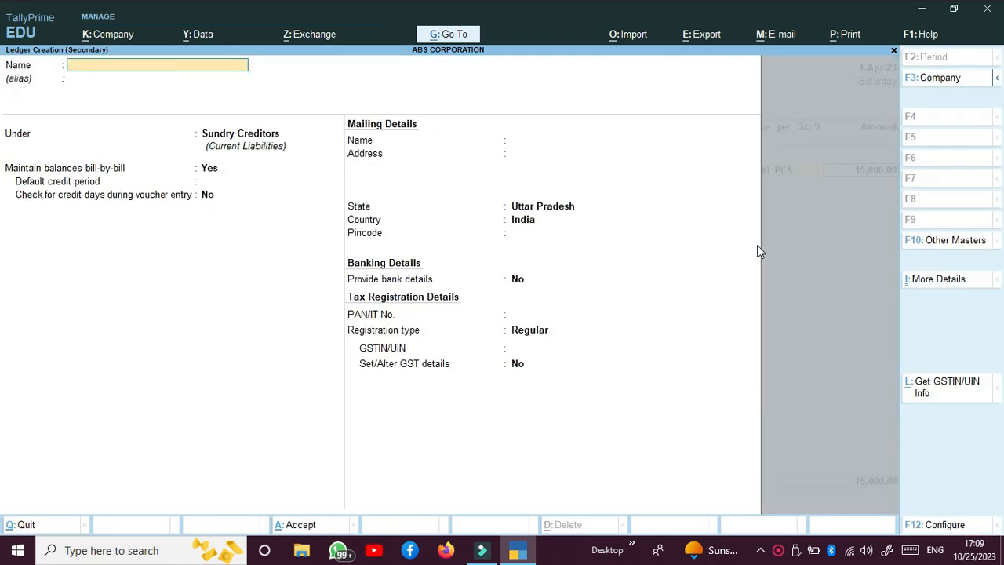
{"action": "type", "text": "PURCHASE A/C"}
{"action": "key", "text": "Return"}
{"action": "key", "text": "Return"}
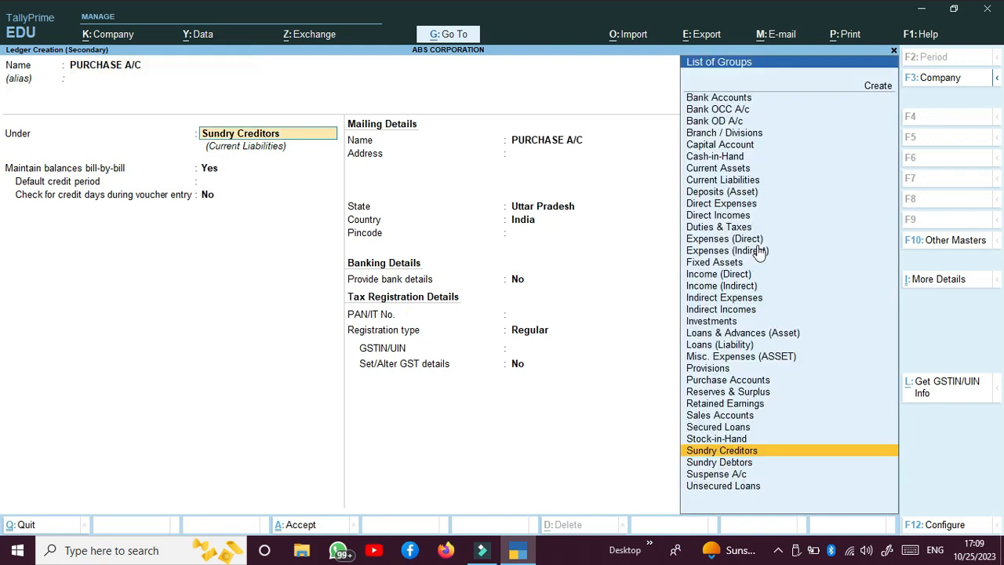
{"action": "type", "text": "P"}
{"action": "key", "text": "Down"}
{"action": "key", "text": "Return"}
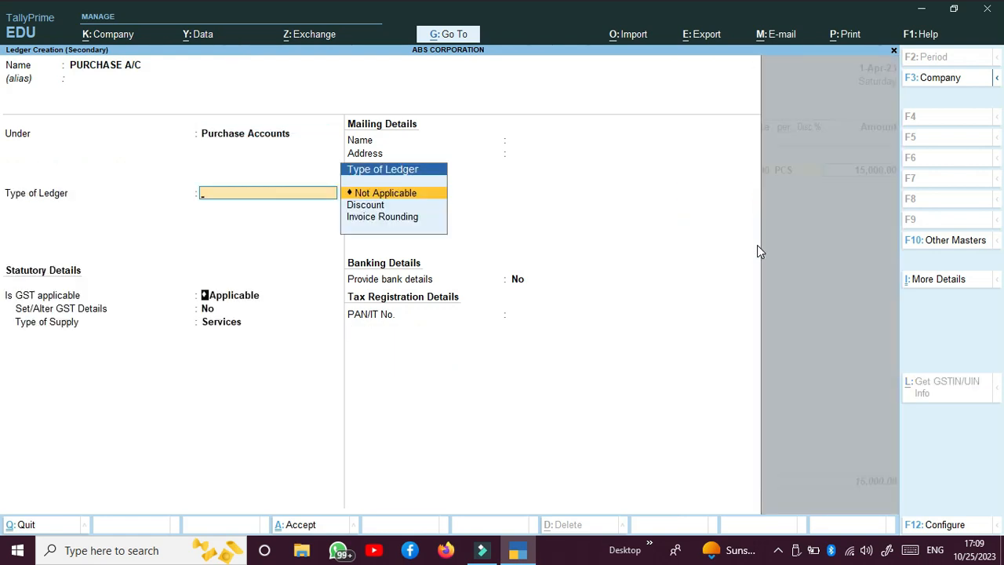
{"action": "key", "text": "Return"}
{"action": "key", "text": "Return"}
{"action": "key", "text": "Return"}
{"action": "key", "text": "Return"}
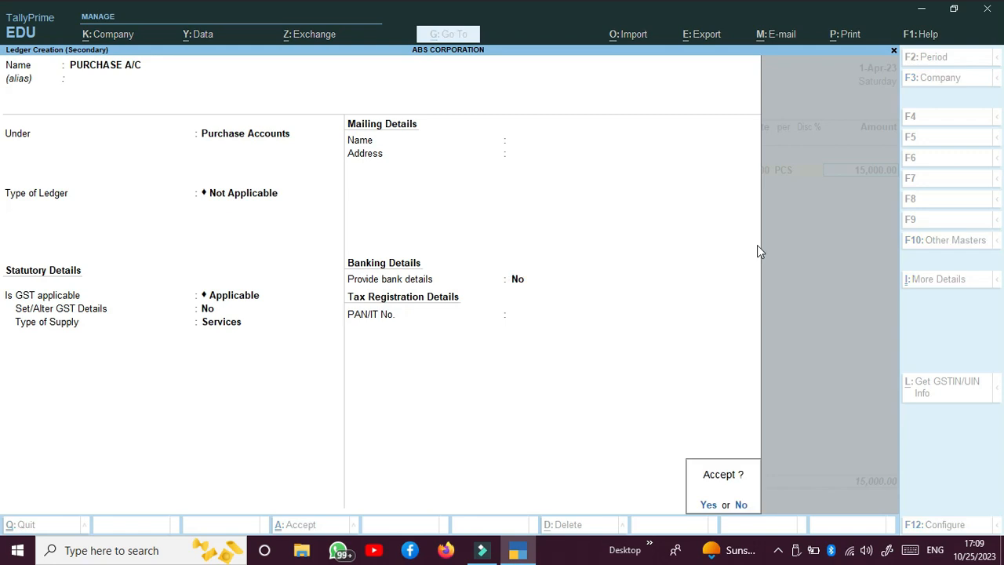
{"action": "key", "text": "Escape"}
{"action": "key", "text": "BackSpace"}
{"action": "key", "text": "BackSpace"}
{"action": "key", "text": "BackSpace"}
{"action": "key", "text": "Down"}
{"action": "key", "text": "Down"}
{"action": "key", "text": "Return"}
{"action": "key", "text": "Return"}
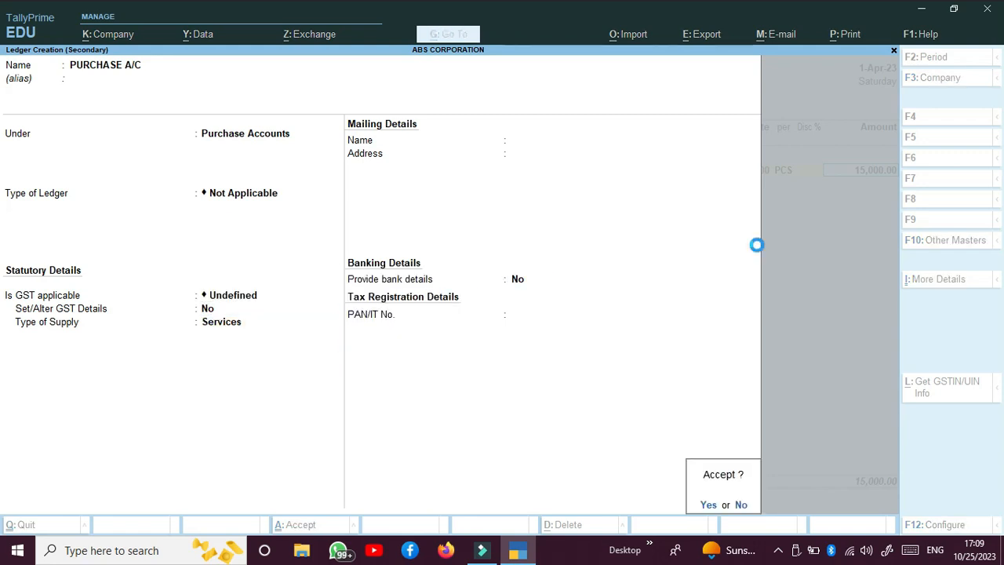
{"action": "key", "text": "Return"}
{"action": "key", "text": "Return"}
{"action": "key", "text": "Return"}
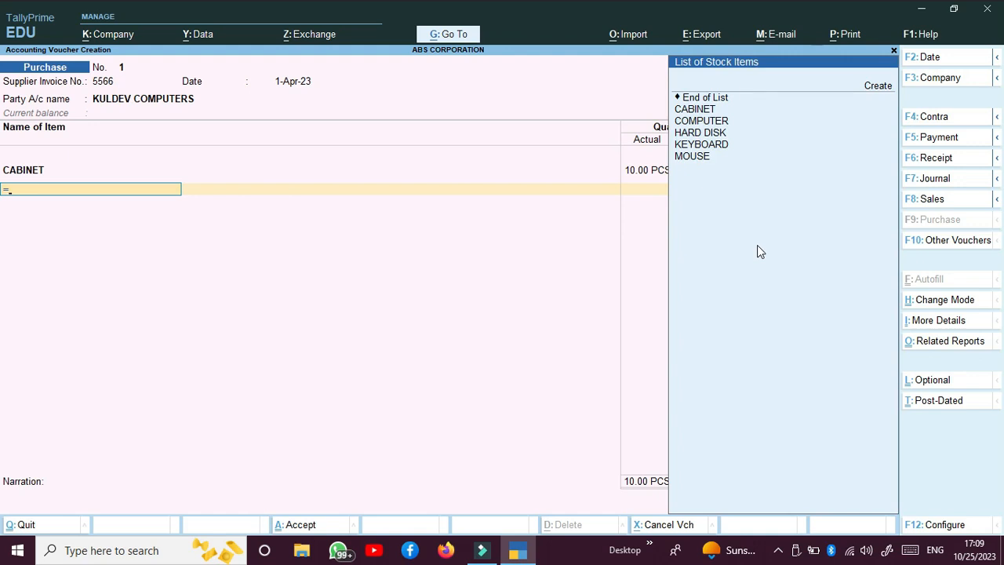
Post the CABINET line to PURCHASE A/C with a Purchase Taxable nature of transaction
{"action": "key", "text": "BackSpace"}
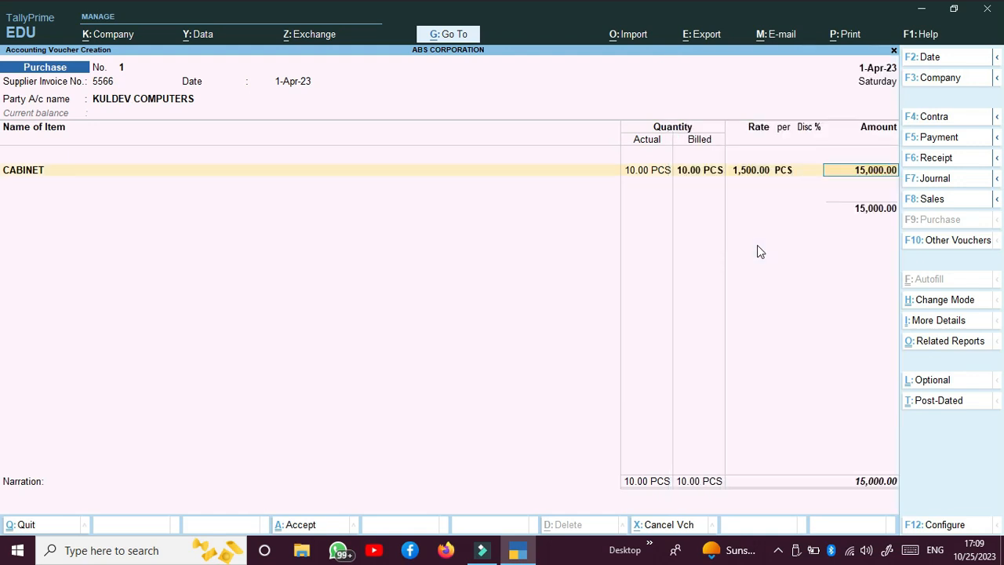
{"action": "key", "text": "Return"}
{"action": "key", "text": "Return"}
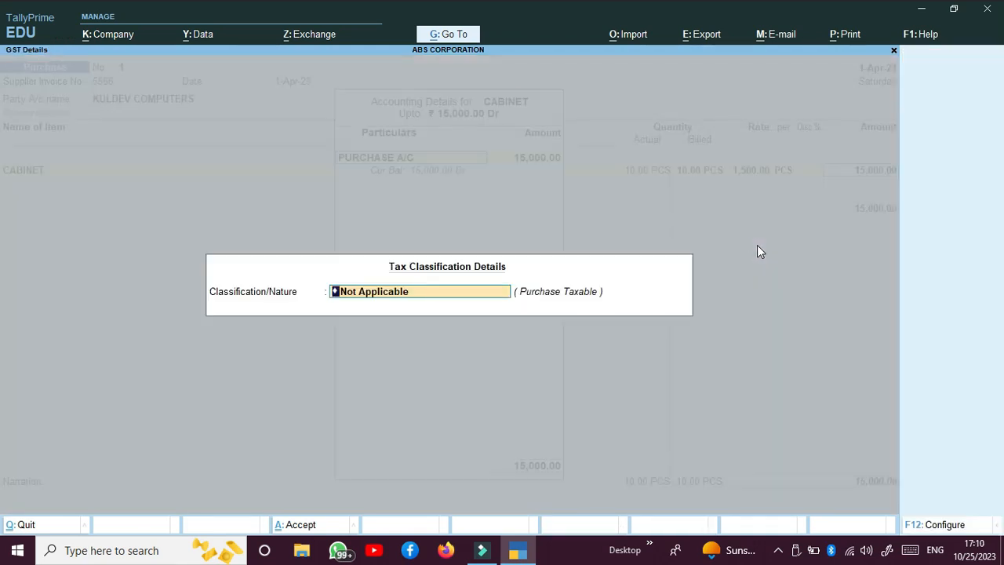
{"action": "key", "text": "BackSpace"}
{"action": "key", "text": "Down"}
{"action": "key", "text": "Down"}
{"action": "key", "text": "Down"}
{"action": "key", "text": "Down"}
{"action": "key", "text": "Down"}
{"action": "key", "text": "Down"}
{"action": "key", "text": "Down"}
{"action": "key", "text": "Down"}
{"action": "key", "text": "Down"}
{"action": "key", "text": "Down"}
{"action": "key", "text": "Down"}
{"action": "key", "text": "Down"}
{"action": "key", "text": "Down"}
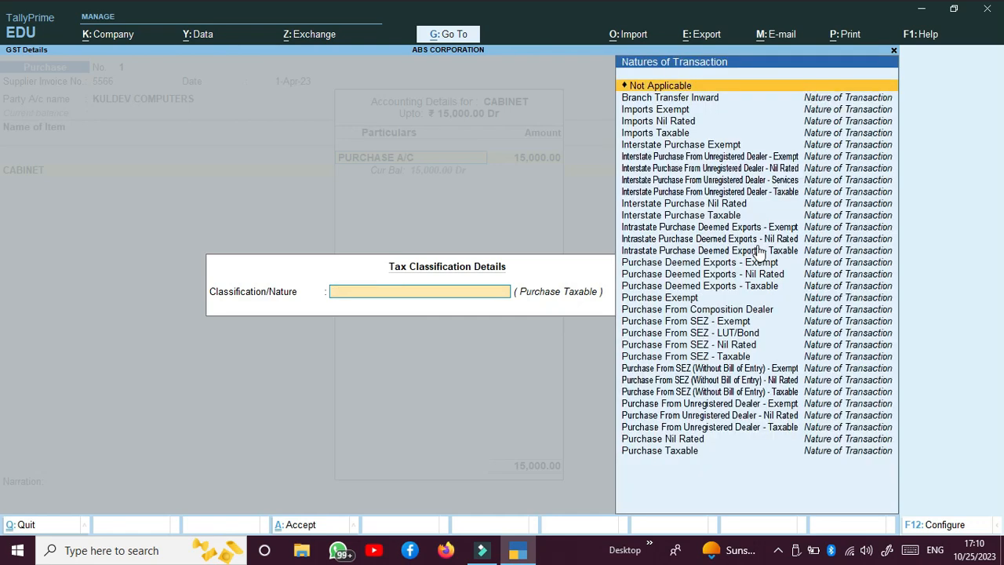
{"action": "key", "text": "Down"}
{"action": "key", "text": "Down"}
{"action": "key", "text": "Down"}
{"action": "key", "text": "Down"}
{"action": "key", "text": "Down"}
{"action": "key", "text": "Down"}
{"action": "key", "text": "Down"}
{"action": "key", "text": "Down"}
{"action": "key", "text": "Down"}
{"action": "key", "text": "Down"}
{"action": "key", "text": "Down"}
{"action": "key", "text": "Down"}
{"action": "key", "text": "Down"}
{"action": "key", "text": "Down"}
{"action": "key", "text": "Down"}
{"action": "key", "text": "Down"}
{"action": "key", "text": "Down"}
{"action": "key", "text": "Down"}
{"action": "key", "text": "Down"}
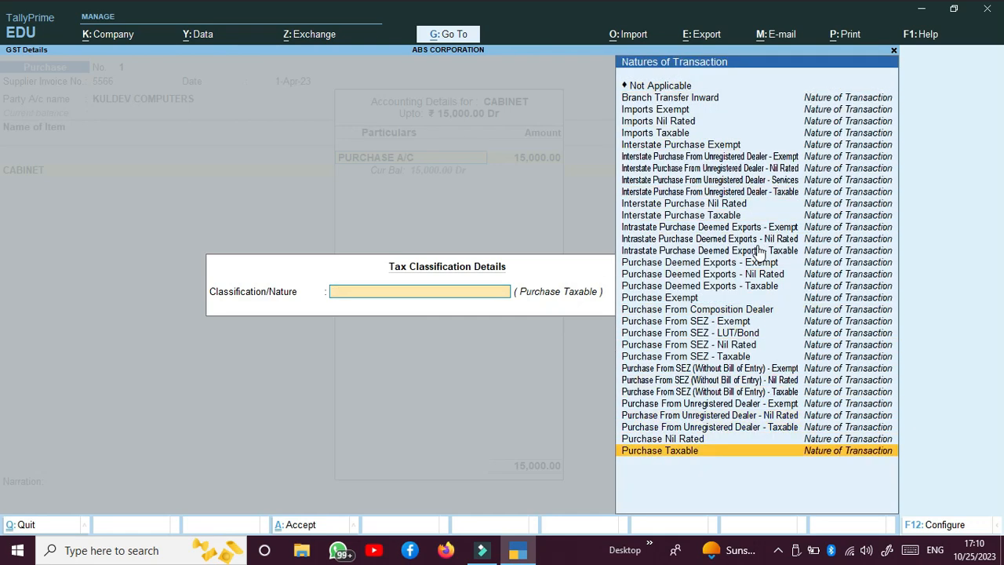
{"action": "key", "text": "Return"}
{"action": "key", "text": "Return"}
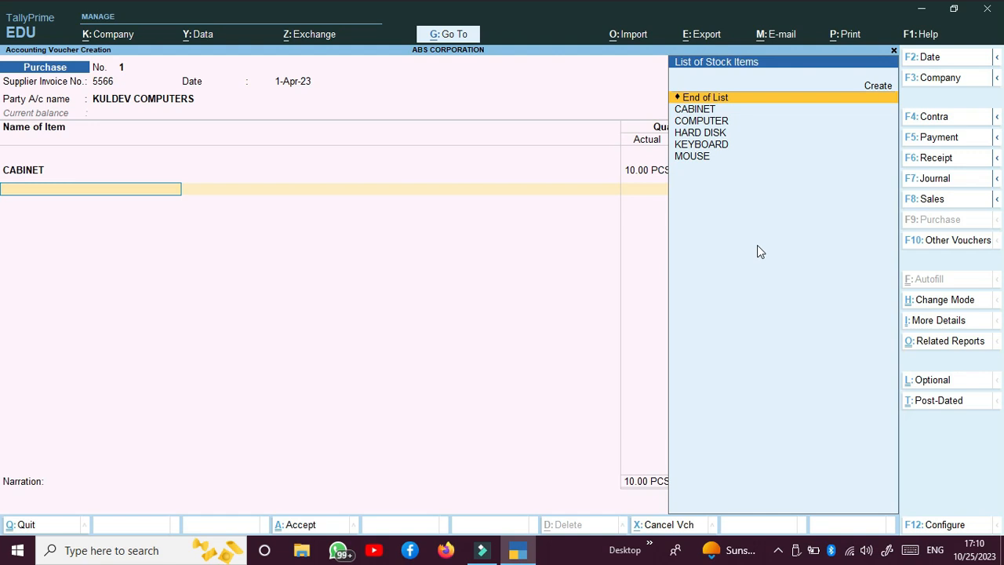
Add 10 COMPUTER at 37,000 with 2% discount, posted to PURCHASE A/C as Purchase Taxable
{"action": "key", "text": "Down"}
{"action": "key", "text": "Down"}
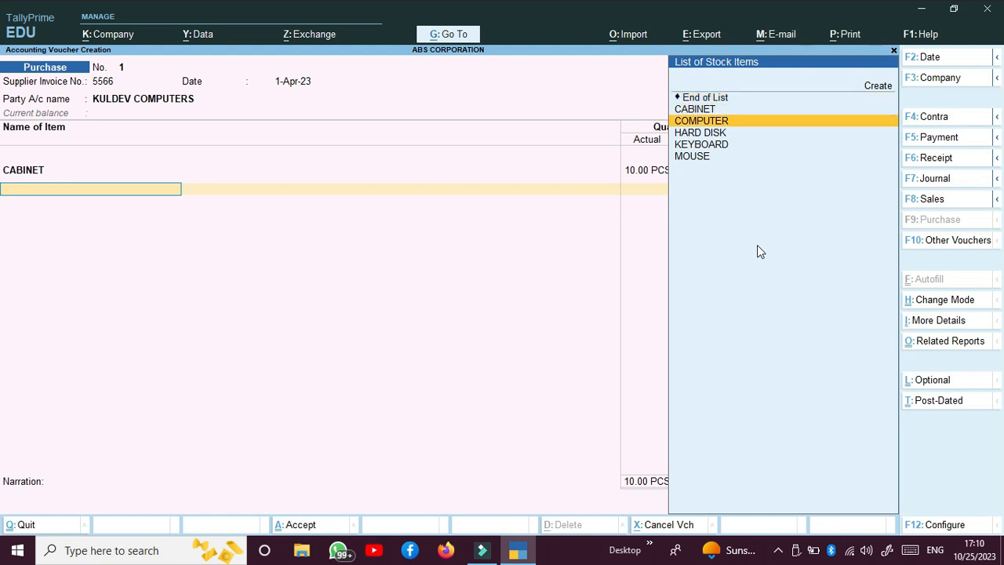
{"action": "key", "text": "Return"}
{"action": "type", "text": "10"}
{"action": "key", "text": "Return"}
{"action": "key", "text": "Return"}
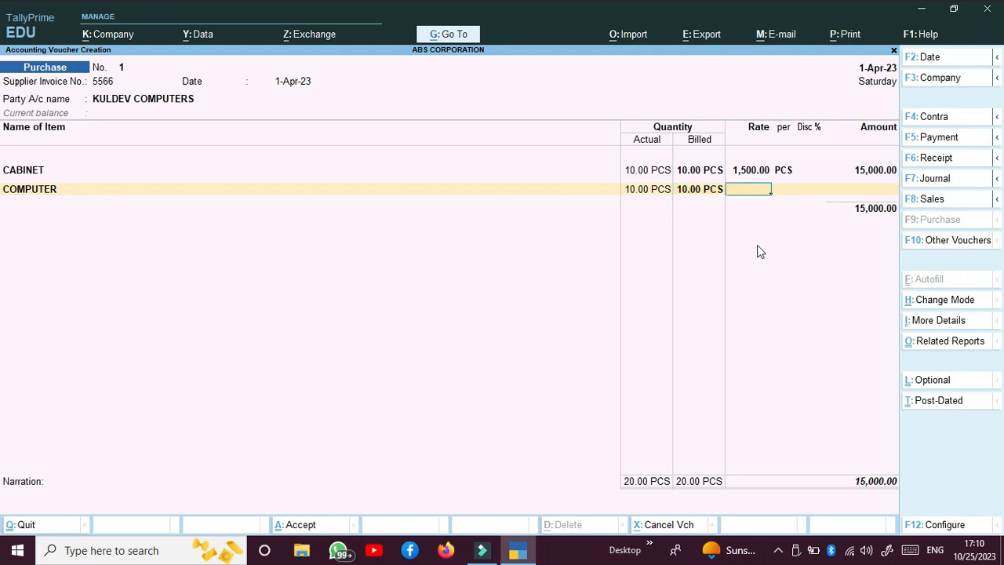
{"action": "type", "text": "37000"}
{"action": "key", "text": "Return"}
{"action": "key", "text": "Return"}
{"action": "type", "text": "2"}
{"action": "key", "text": "Return"}
{"action": "key", "text": "Return"}
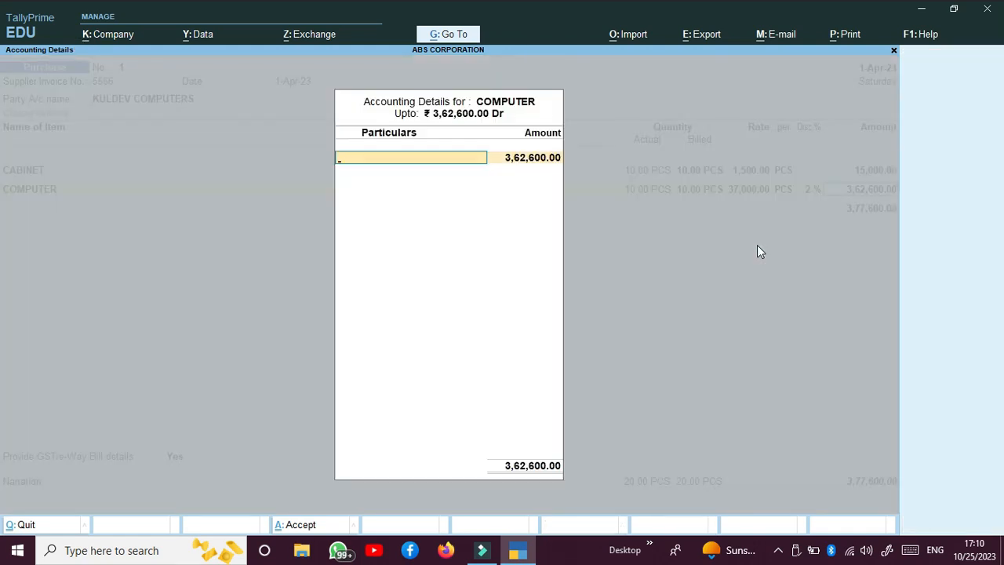
{"action": "key", "text": "Down"}
{"action": "key", "text": "Down"}
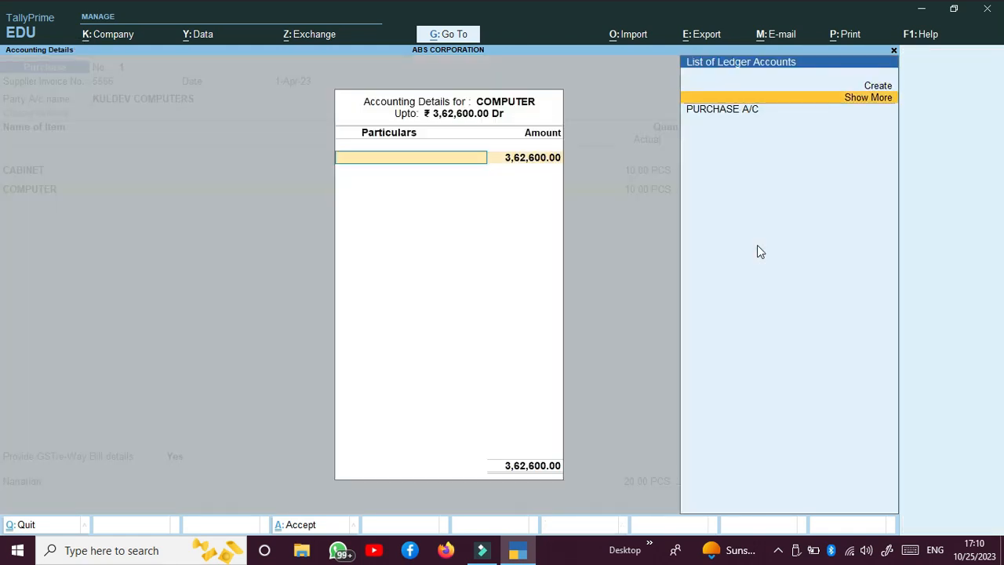
{"action": "key", "text": "Down"}
{"action": "key", "text": "Return"}
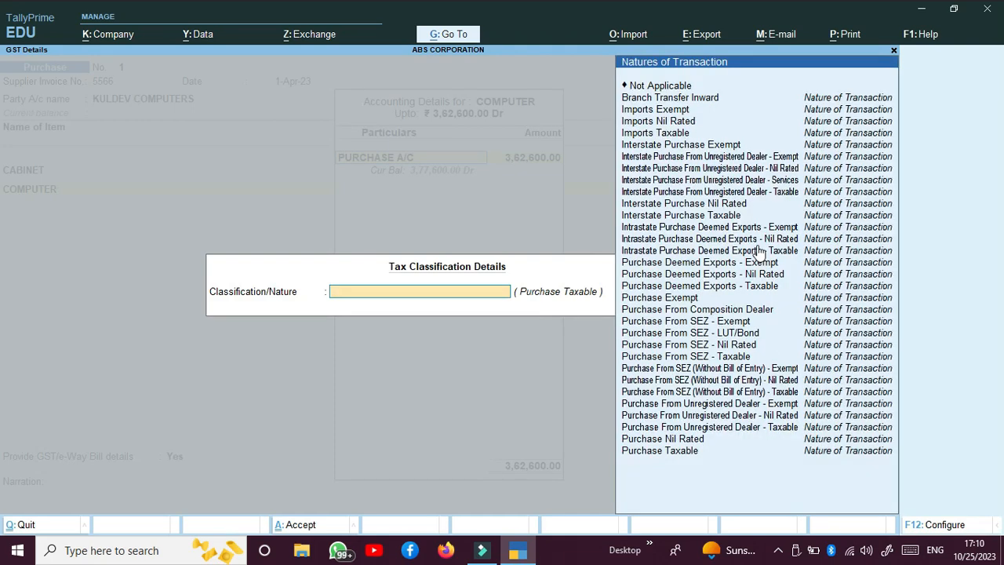
{"action": "key", "text": "Down"}
{"action": "key", "text": "Down"}
{"action": "key", "text": "Down"}
{"action": "key", "text": "Down"}
{"action": "key", "text": "Down"}
{"action": "key", "text": "Down"}
{"action": "key", "text": "Down"}
{"action": "key", "text": "Down"}
{"action": "key", "text": "Down"}
{"action": "key", "text": "Down"}
{"action": "key", "text": "Down"}
{"action": "key", "text": "Down"}
{"action": "key", "text": "Down"}
{"action": "key", "text": "Down"}
{"action": "key", "text": "Down"}
{"action": "key", "text": "Down"}
{"action": "key", "text": "Down"}
{"action": "key", "text": "Down"}
{"action": "key", "text": "Down"}
{"action": "key", "text": "Down"}
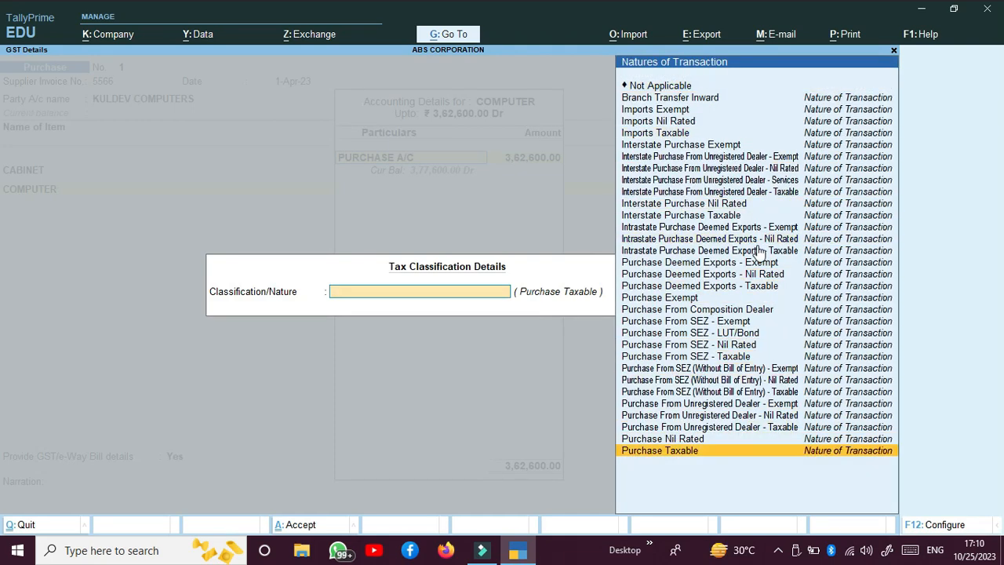
{"action": "key", "text": "Return"}
{"action": "key", "text": "Return"}
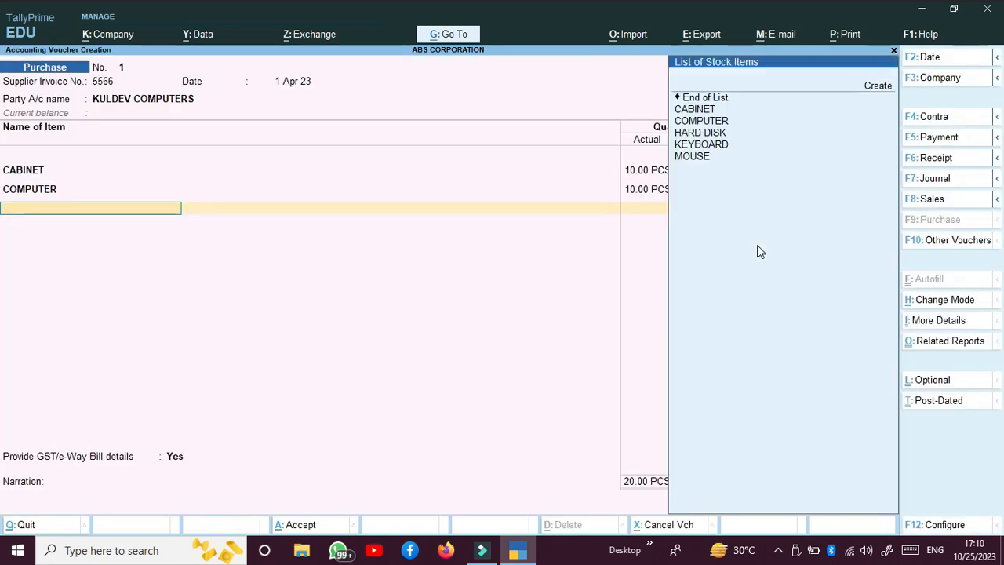
Add 10 HARD DISK at 8,800 with 2% discount, posted to PURCHASE A/C as Purchase Taxable
{"action": "key", "text": "Down"}
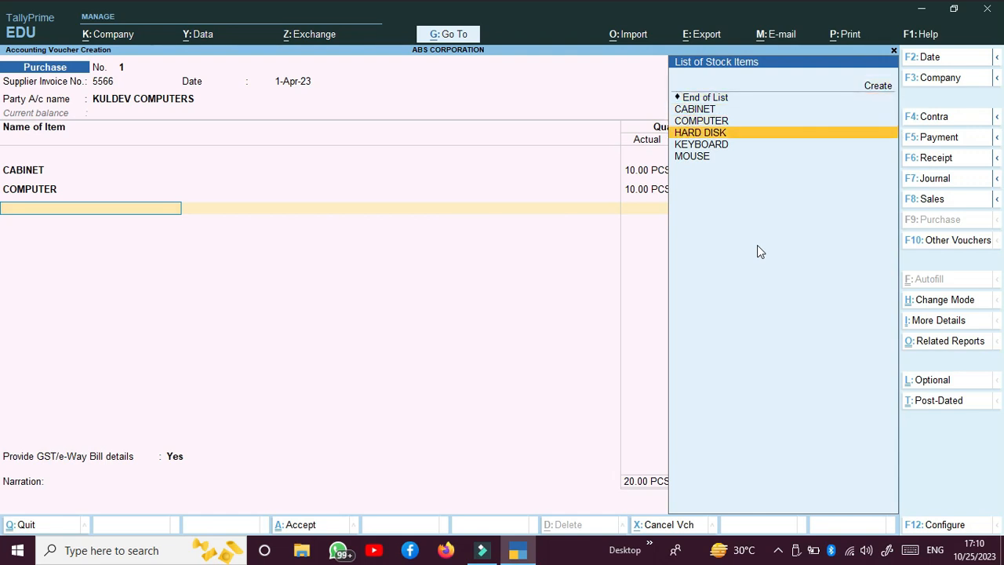
{"action": "key", "text": "Return"}
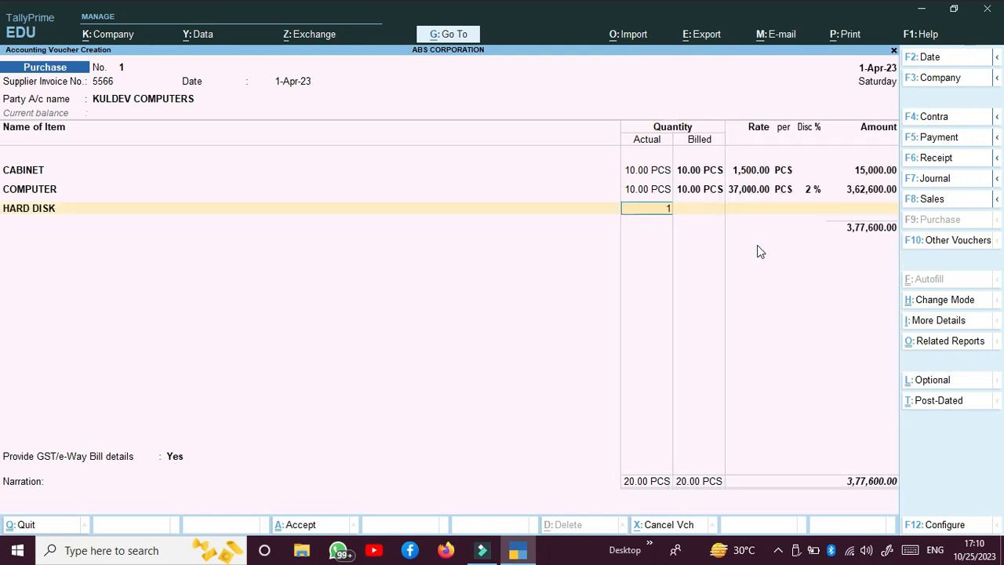
{"action": "type", "text": "10"}
{"action": "key", "text": "Return"}
{"action": "key", "text": "Return"}
{"action": "type", "text": "8,800"}
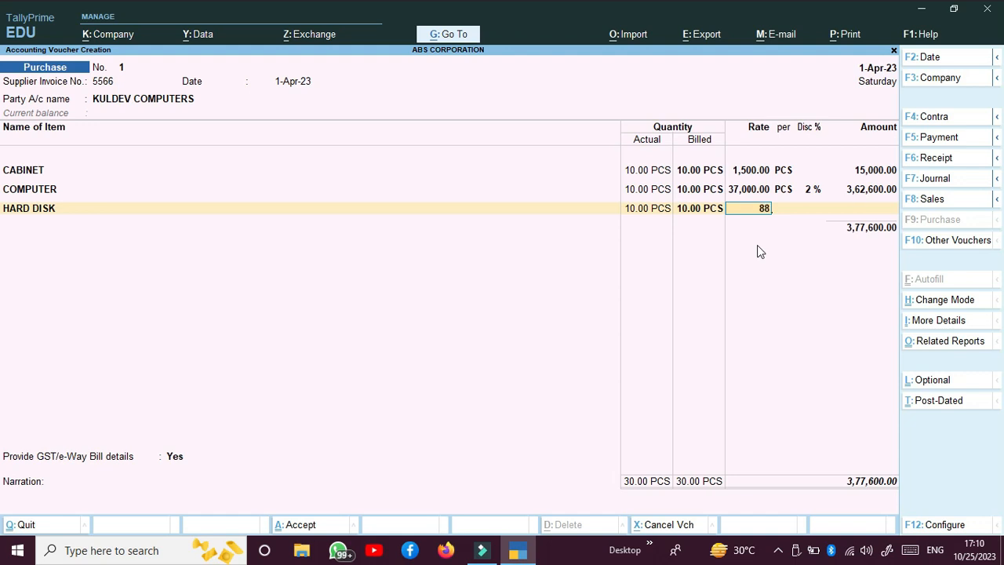
{"action": "key", "text": "Return"}
{"action": "key", "text": "Return"}
{"action": "type", "text": "2"}
{"action": "key", "text": "Return"}
{"action": "key", "text": "Return"}
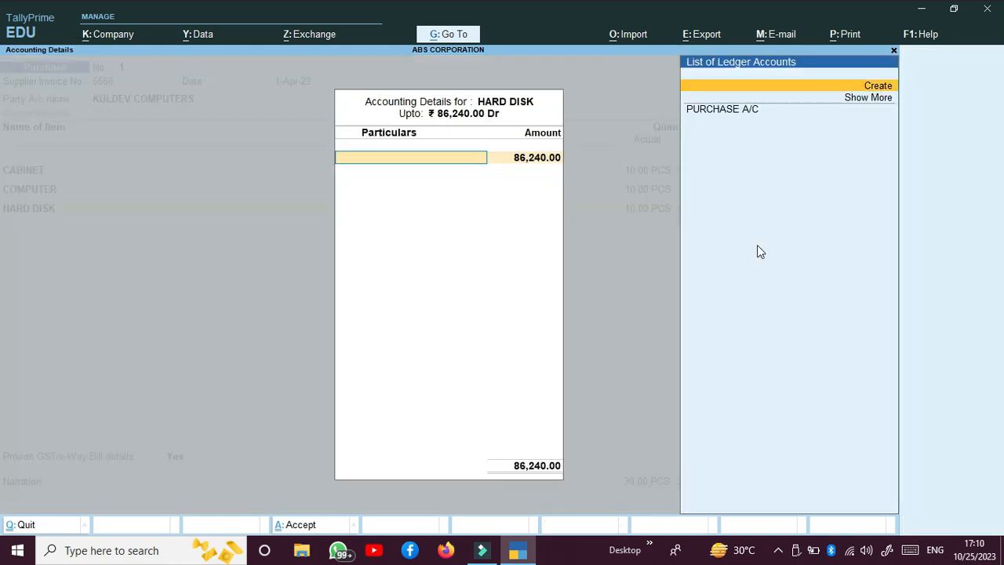
{"action": "key", "text": "Down"}
{"action": "key", "text": "Return"}
{"action": "key", "text": "Return"}
{"action": "key", "text": "Down"}
{"action": "key", "text": "Down"}
{"action": "key", "text": "Down"}
{"action": "key", "text": "Down"}
{"action": "key", "text": "Down"}
{"action": "key", "text": "Down"}
{"action": "key", "text": "Down"}
{"action": "key", "text": "Down"}
{"action": "key", "text": "Down"}
{"action": "key", "text": "Down"}
{"action": "key", "text": "Down"}
{"action": "key", "text": "Down"}
{"action": "key", "text": "Down"}
{"action": "key", "text": "Down"}
{"action": "key", "text": "Down"}
{"action": "key", "text": "Down"}
{"action": "key", "text": "Down"}
{"action": "key", "text": "Down"}
{"action": "key", "text": "Down"}
{"action": "key", "text": "Down"}
{"action": "key", "text": "Down"}
{"action": "key", "text": "Down"}
{"action": "key", "text": "Down"}
{"action": "key", "text": "Down"}
{"action": "key", "text": "Down"}
{"action": "key", "text": "Down"}
{"action": "key", "text": "Down"}
{"action": "key", "text": "Down"}
{"action": "key", "text": "Down"}
{"action": "key", "text": "Down"}
{"action": "key", "text": "Down"}
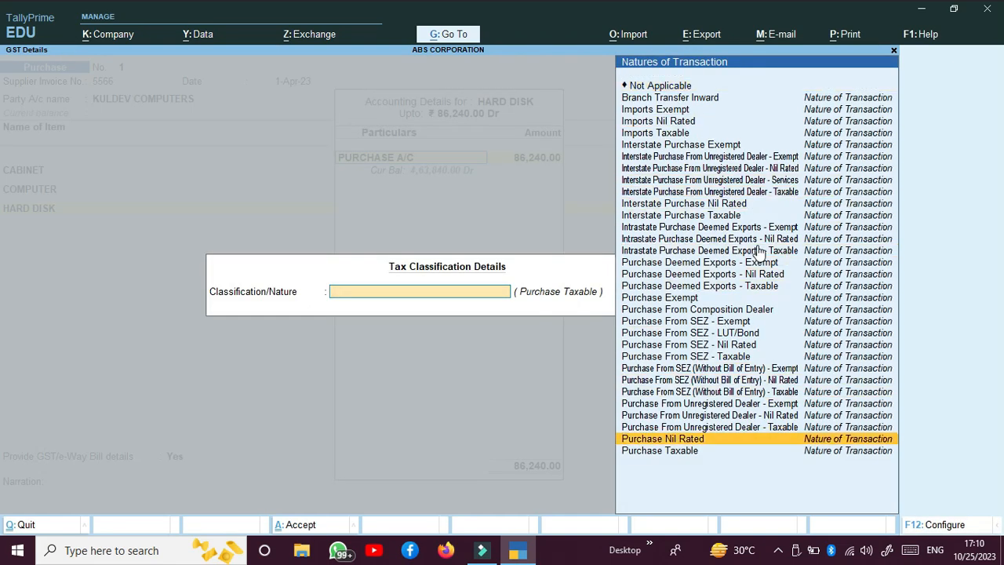
Add 15 KEYBOARD at 250, posted to PURCHASE A/C as Purchase Taxable
{"action": "key", "text": "Down"}
{"action": "key", "text": "Return"}
{"action": "key", "text": "Return"}
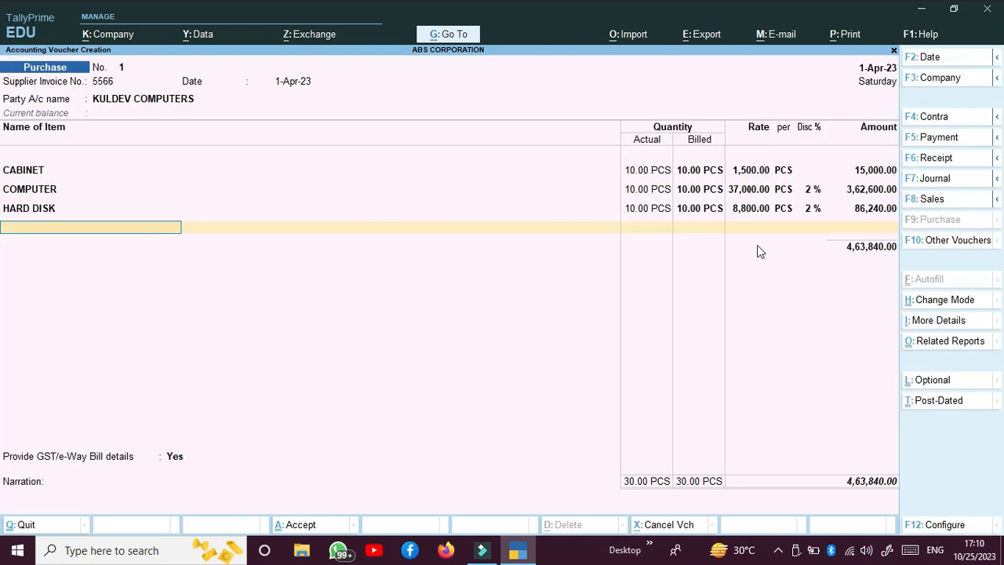
{"action": "key", "text": "Down"}
{"action": "key", "text": "Down"}
{"action": "key", "text": "Down"}
{"action": "key", "text": "Down"}
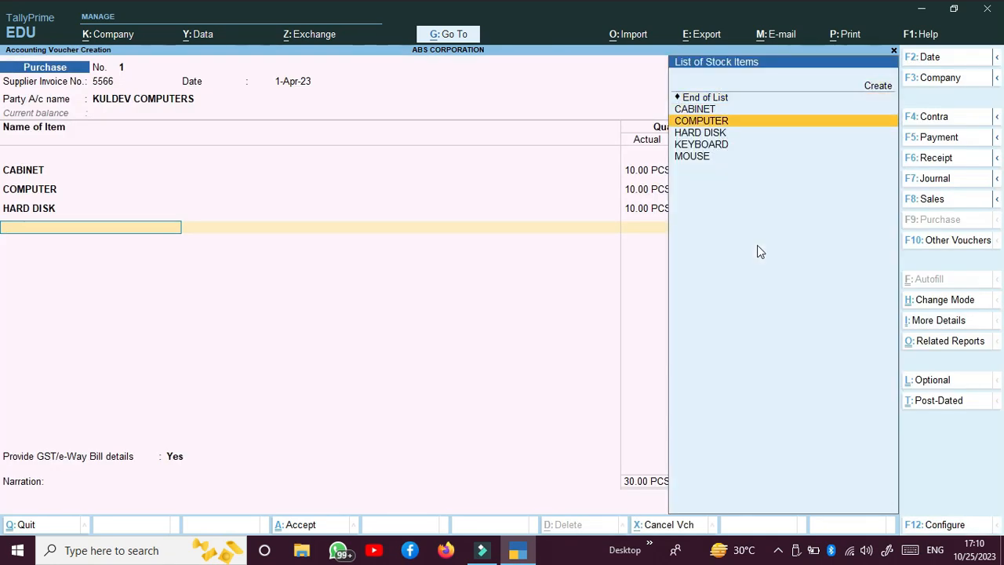
{"action": "key", "text": "Return"}
{"action": "type", "text": "15"}
{"action": "key", "text": "Return"}
{"action": "key", "text": "Return"}
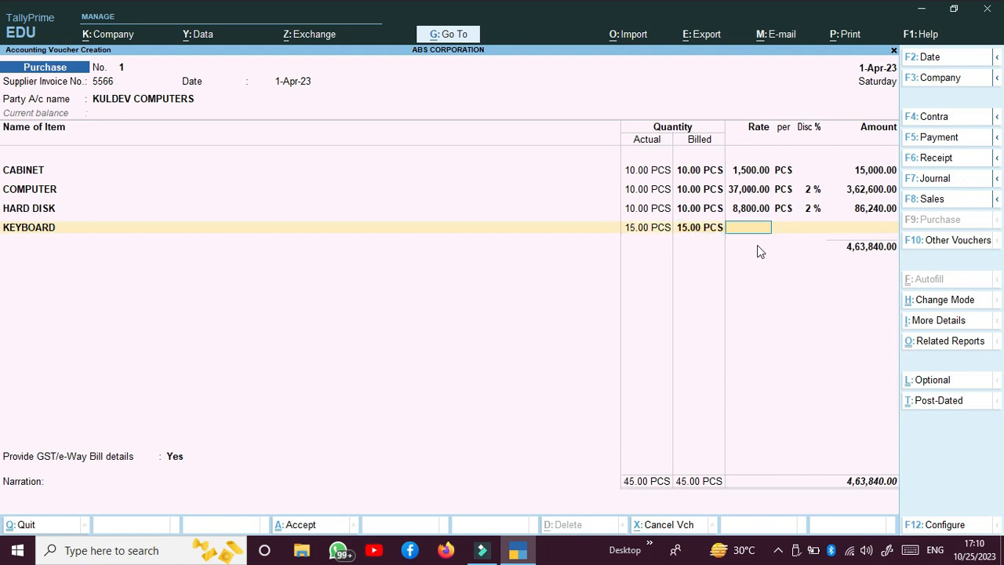
{"action": "type", "text": "250"}
{"action": "key", "text": "Return"}
{"action": "key", "text": "Return"}
{"action": "key", "text": "Return"}
{"action": "key", "text": "Return"}
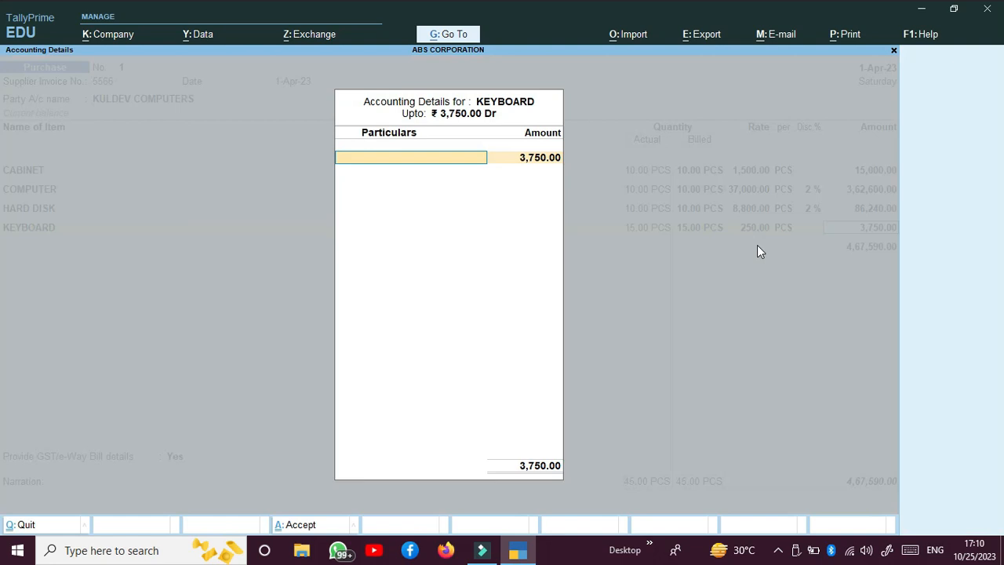
{"action": "key", "text": "Return"}
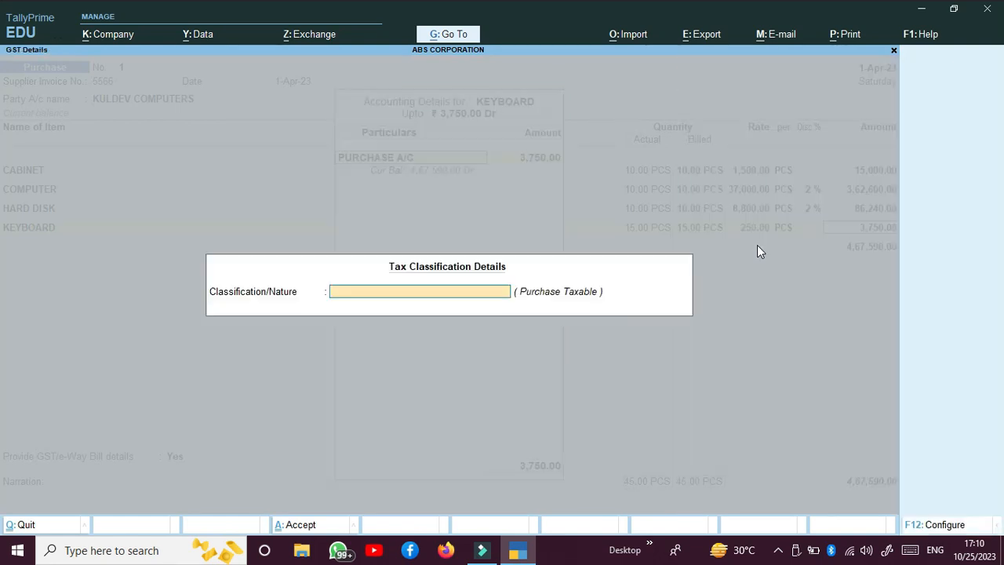
{"action": "key", "text": "Down"}
{"action": "key", "text": "Down"}
{"action": "key", "text": "Down"}
{"action": "key", "text": "Down"}
{"action": "key", "text": "Down"}
{"action": "key", "text": "Down"}
{"action": "key", "text": "Down"}
{"action": "key", "text": "Down"}
{"action": "key", "text": "Down"}
{"action": "key", "text": "Down"}
{"action": "key", "text": "Down"}
{"action": "key", "text": "Down"}
{"action": "key", "text": "Down"}
{"action": "key", "text": "Down"}
{"action": "key", "text": "Down"}
{"action": "key", "text": "Down"}
{"action": "key", "text": "Down"}
{"action": "key", "text": "Down"}
{"action": "key", "text": "Down"}
{"action": "key", "text": "Down"}
{"action": "key", "text": "Down"}
{"action": "key", "text": "Down"}
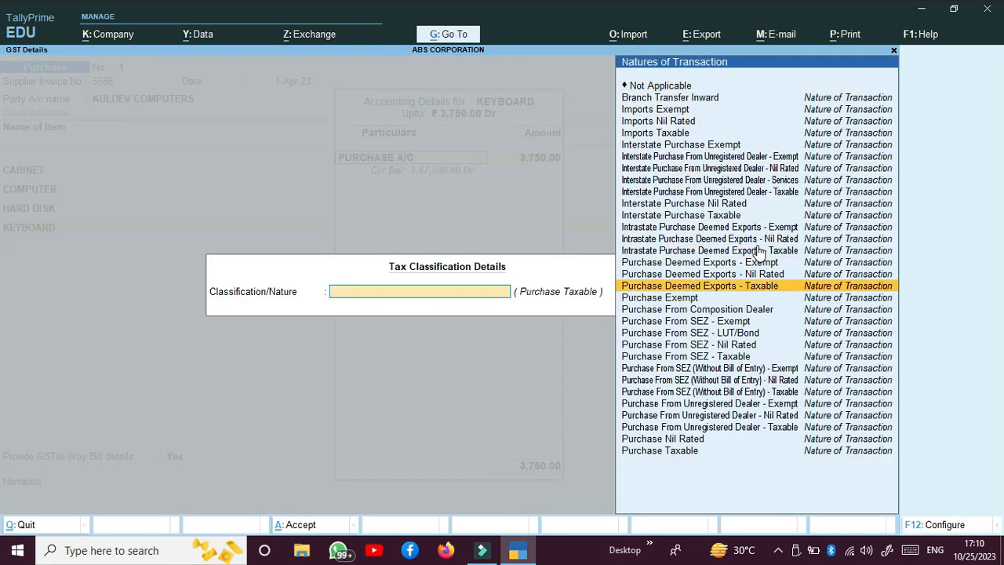
{"action": "key", "text": "Return"}
{"action": "key", "text": "Return"}
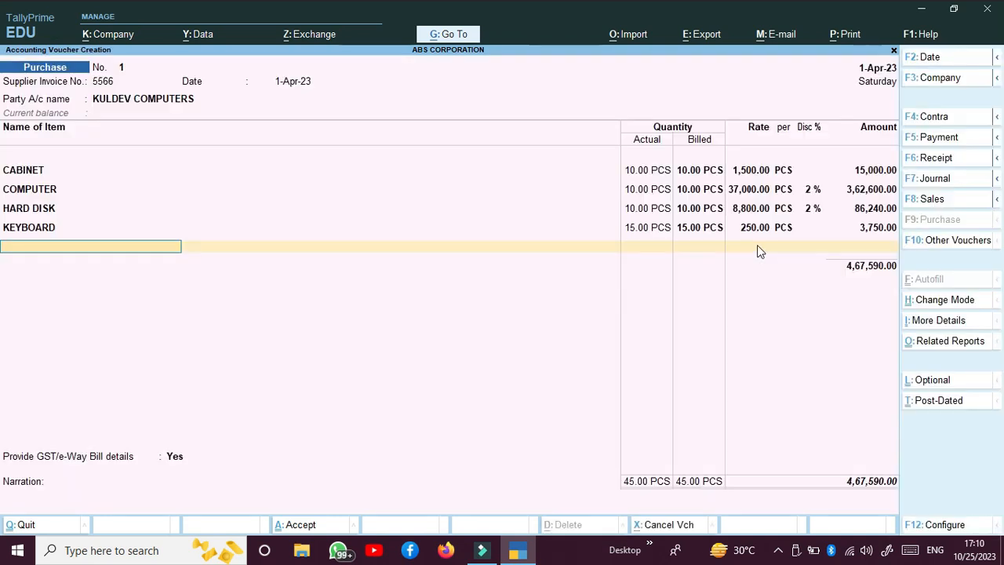
Add 20 MOUSE at a rate of 250 with a 1% discount
{"action": "key", "text": "Down"}
{"action": "key", "text": "Down"}
{"action": "key", "text": "Down"}
{"action": "key", "text": "Down"}
{"action": "key", "text": "Down"}
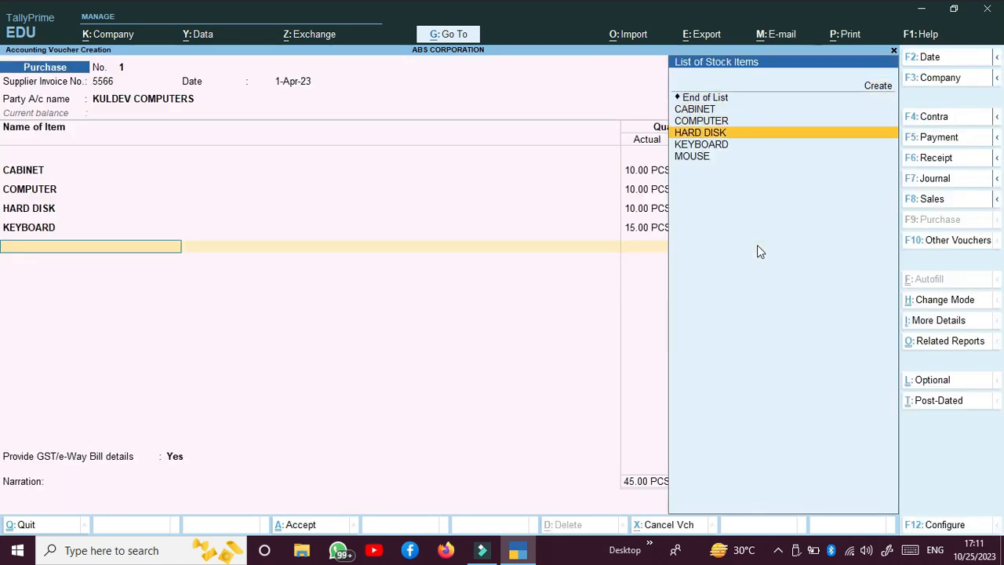
{"action": "key", "text": "Return"}
{"action": "type", "text": "20"}
{"action": "key", "text": "Return"}
{"action": "key", "text": "Return"}
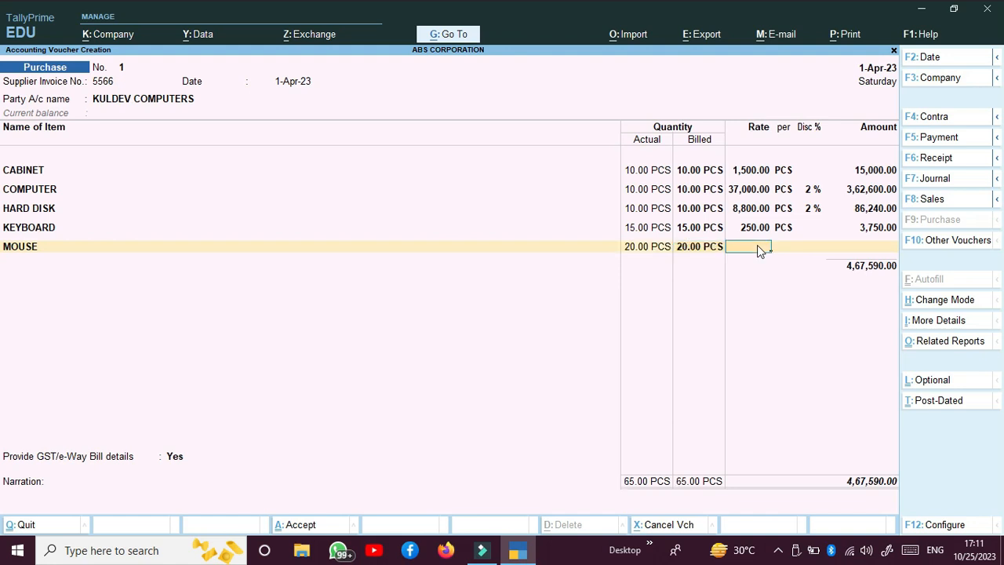
{"action": "type", "text": "250"}
{"action": "key", "text": "Return"}
{"action": "key", "text": "Return"}
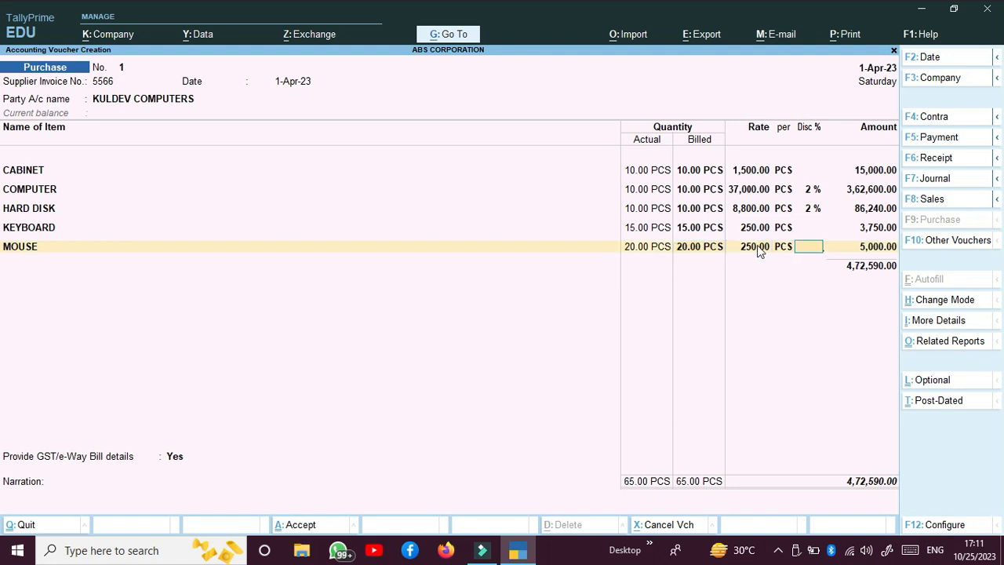
{"action": "type", "text": "1"}
{"action": "key", "text": "Return"}
{"action": "key", "text": "Return"}
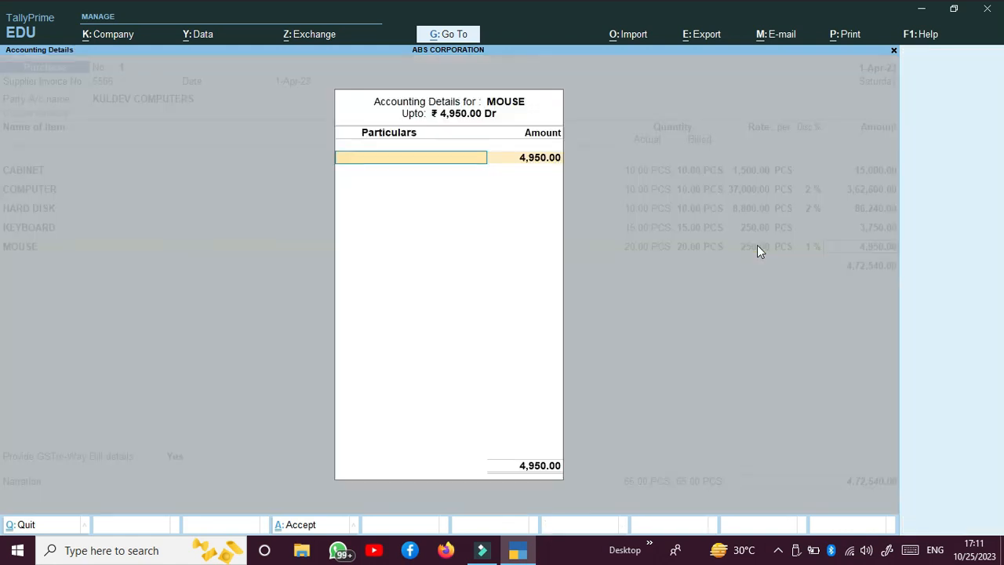
Post the MOUSE line to PURCHASE A/C as Purchase Taxable and end the item list
{"action": "key", "text": "Down"}
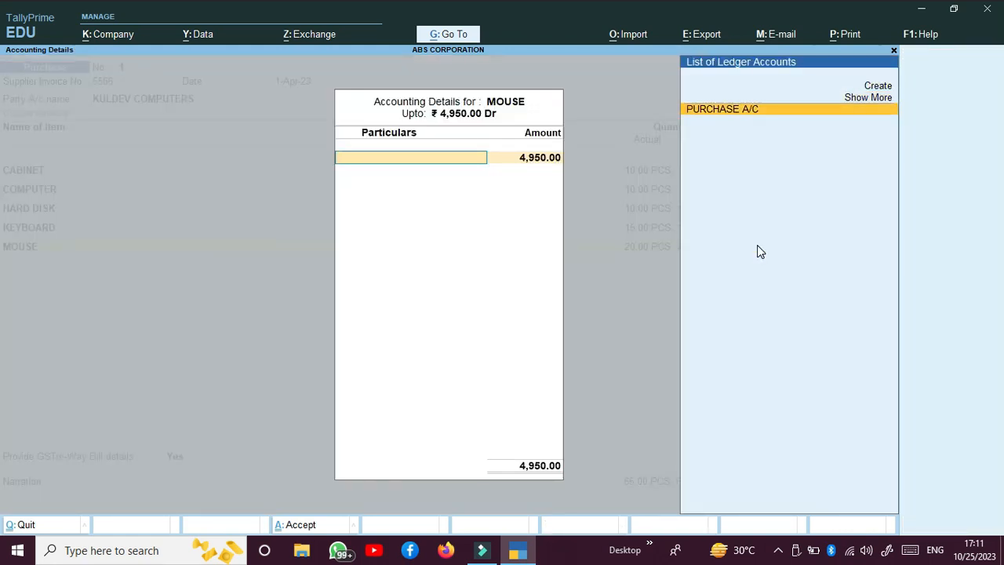
{"action": "key", "text": "Return"}
{"action": "key", "text": "Down"}
{"action": "key", "text": "Down"}
{"action": "key", "text": "Down"}
{"action": "key", "text": "Down"}
{"action": "key", "text": "Down"}
{"action": "key", "text": "Down"}
{"action": "key", "text": "Down"}
{"action": "key", "text": "Down"}
{"action": "key", "text": "Down"}
{"action": "key", "text": "Down"}
{"action": "key", "text": "Down"}
{"action": "key", "text": "Down"}
{"action": "key", "text": "Down"}
{"action": "key", "text": "Down"}
{"action": "key", "text": "Down"}
{"action": "key", "text": "Down"}
{"action": "key", "text": "Down"}
{"action": "key", "text": "Down"}
{"action": "key", "text": "Down"}
{"action": "key", "text": "Down"}
{"action": "key", "text": "Down"}
{"action": "key", "text": "Down"}
{"action": "key", "text": "Down"}
{"action": "key", "text": "Down"}
{"action": "key", "text": "Down"}
{"action": "key", "text": "Down"}
{"action": "key", "text": "Return"}
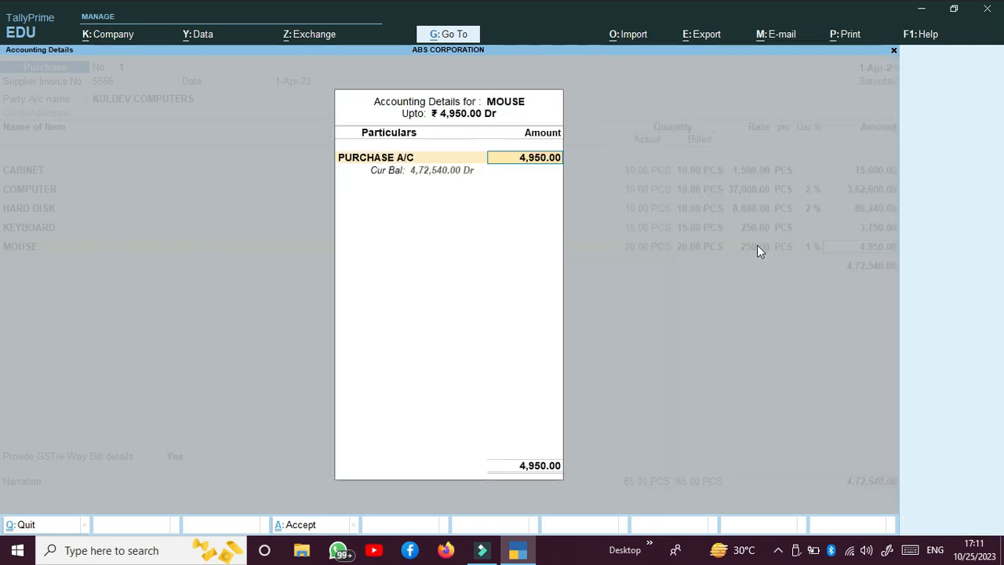
{"action": "key", "text": "Return"}
{"action": "key", "text": "Return"}
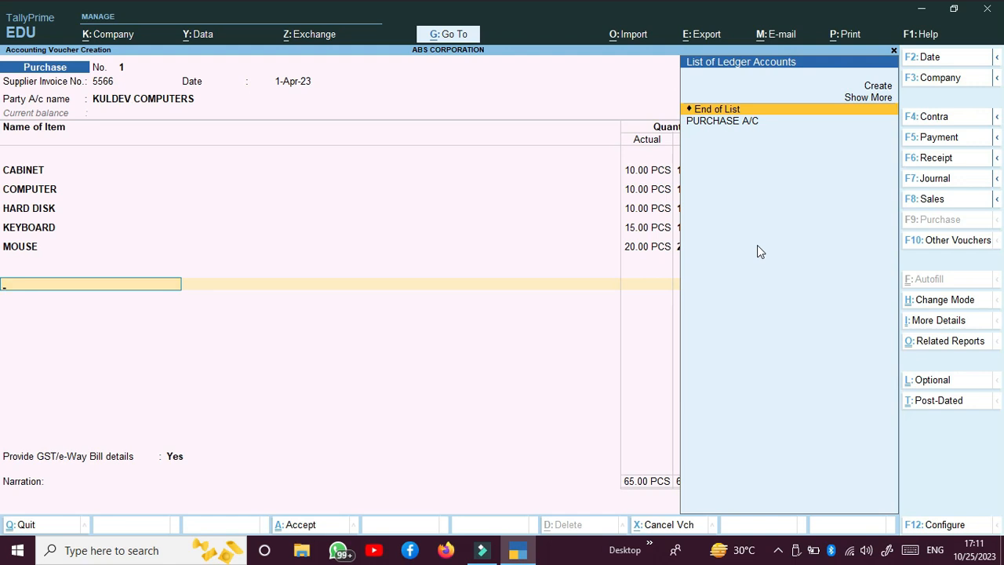
{"action": "key", "text": "Return"}
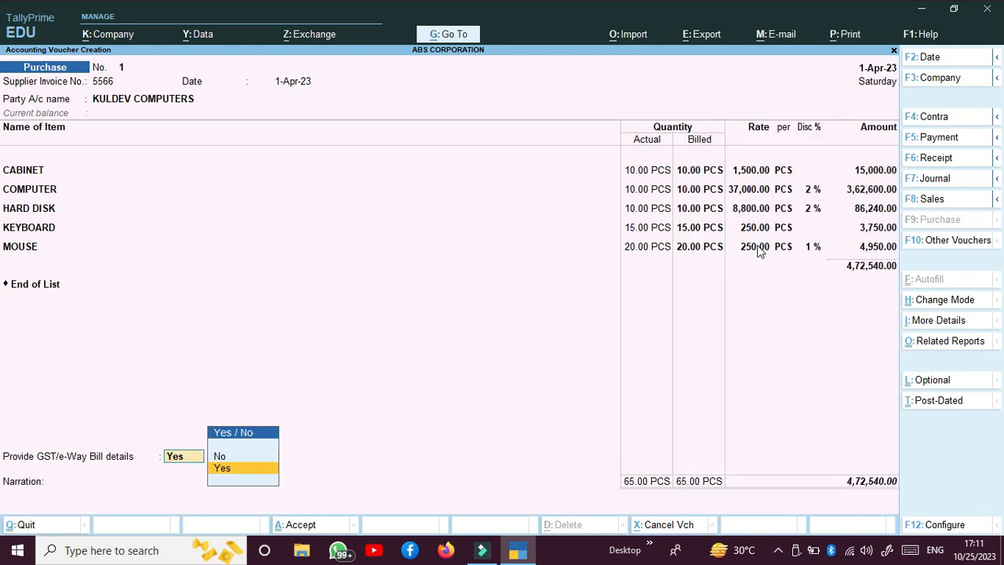
Create an IGST ledger under Duties & Taxes, type GST, tax type Integrated Tax, on the tax row
{"action": "key", "text": "BackSpace"}
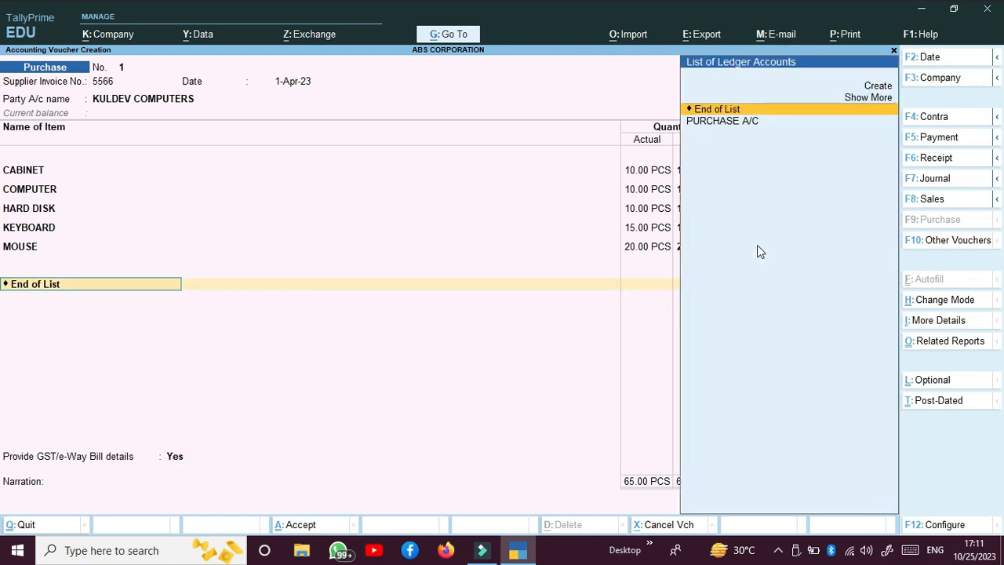
{"action": "key", "text": "alt+c"}
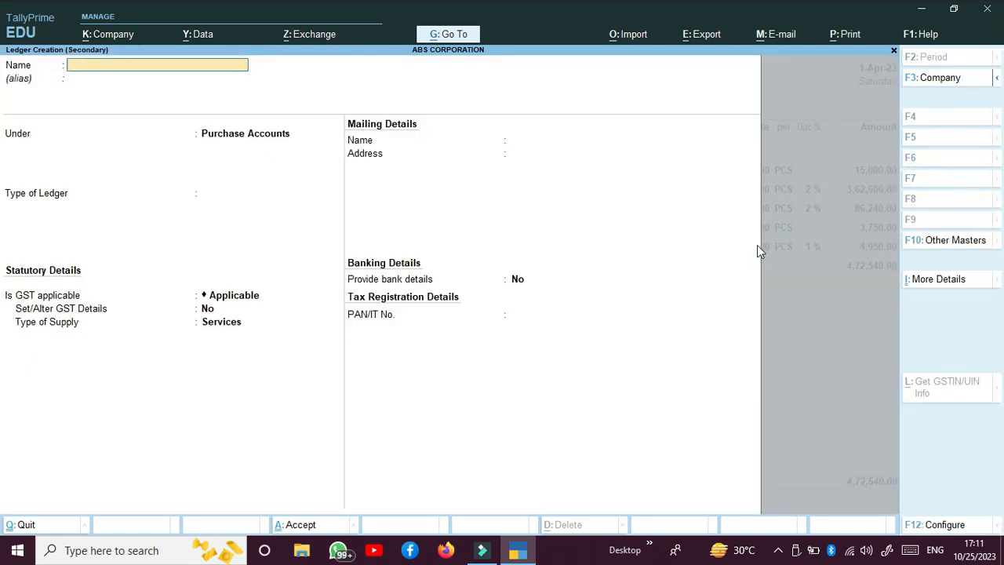
{"action": "type", "text": "IGST"}
{"action": "key", "text": "Return"}
{"action": "type", "text": "DU"}
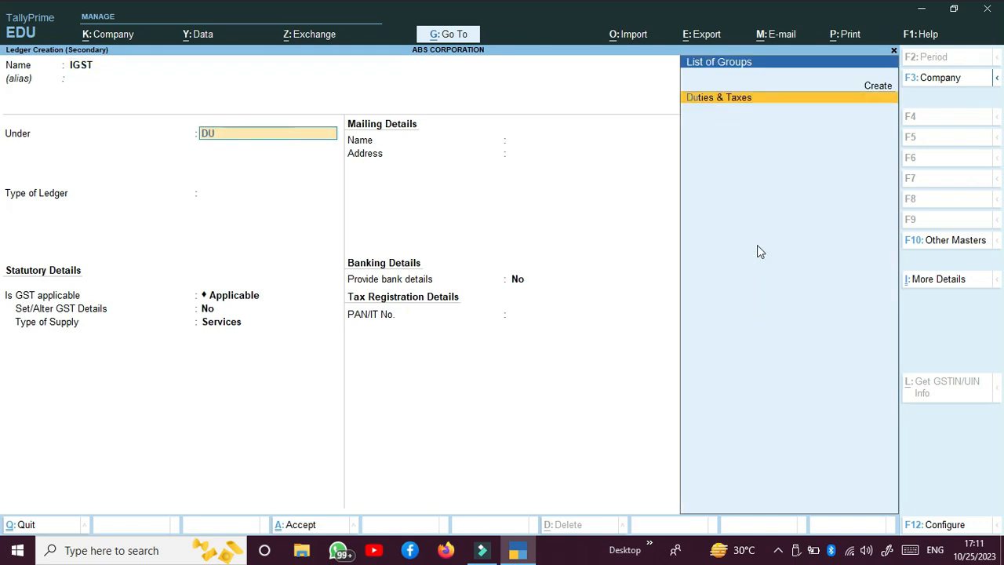
{"action": "key", "text": "Return"}
{"action": "key", "text": "Up"}
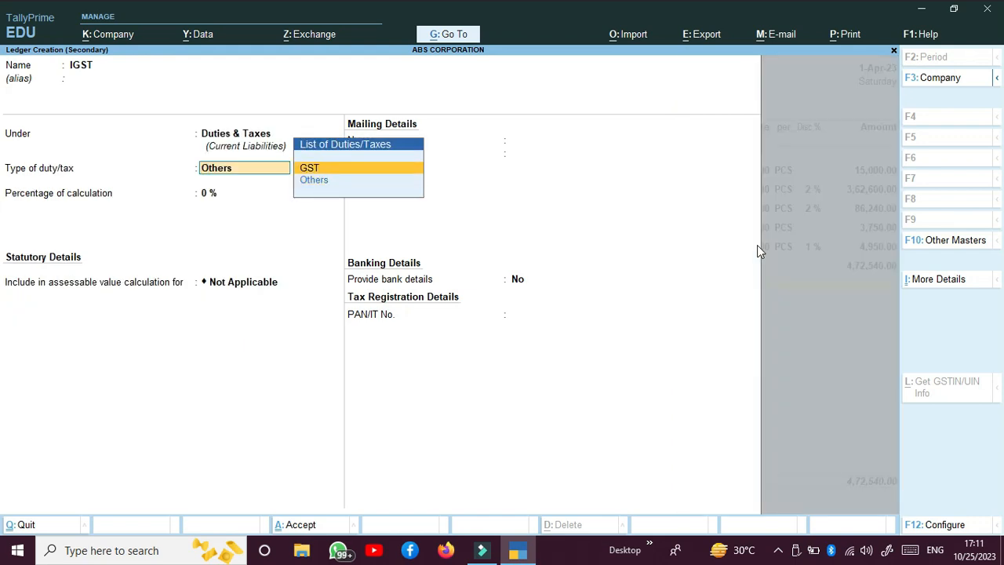
{"action": "key", "text": "Return"}
{"action": "key", "text": "Down"}
{"action": "key", "text": "Down"}
{"action": "key", "text": "Return"}
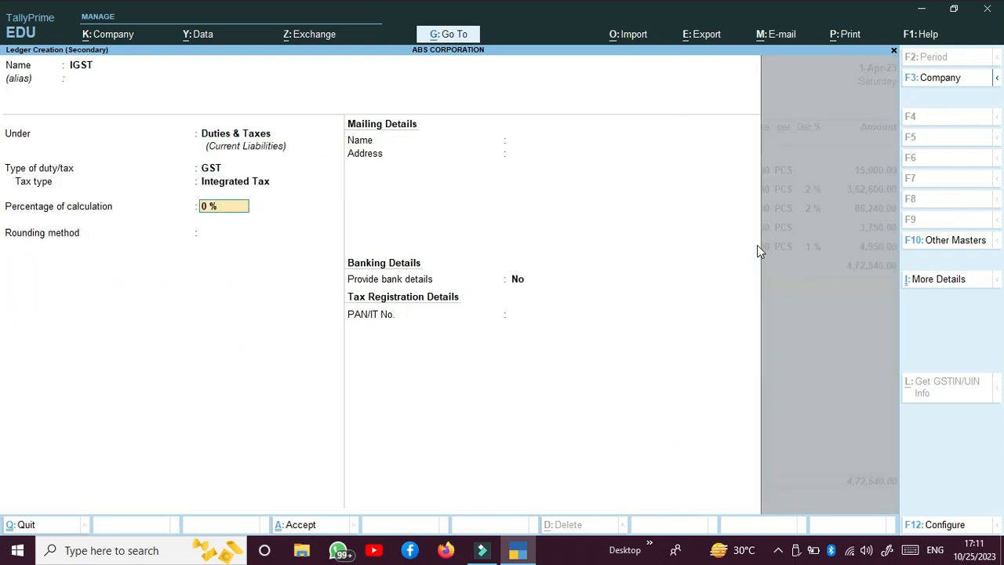
{"action": "key", "text": "Return"}
{"action": "key", "text": "Return"}
{"action": "key", "text": "Return"}
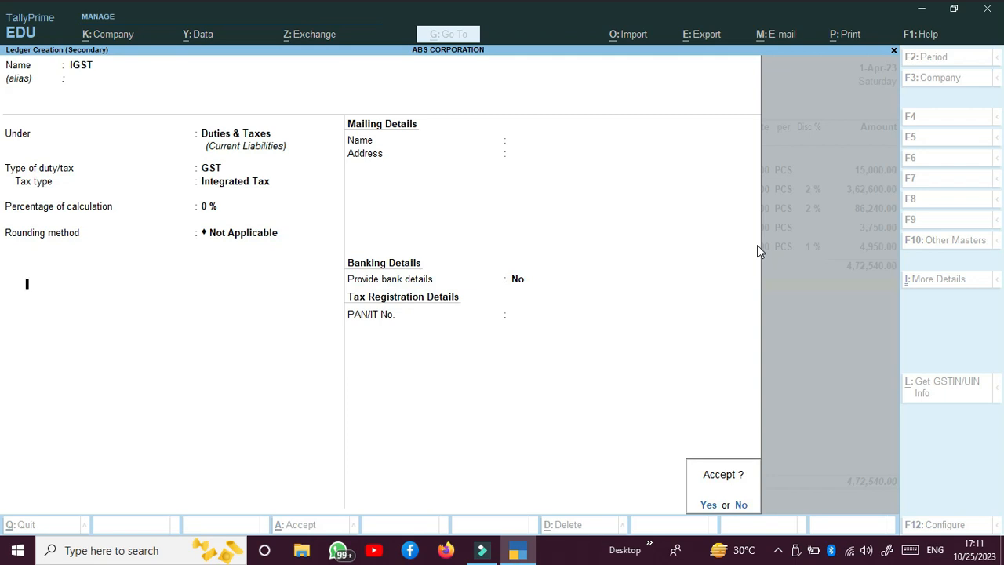
{"action": "key", "text": "Return"}
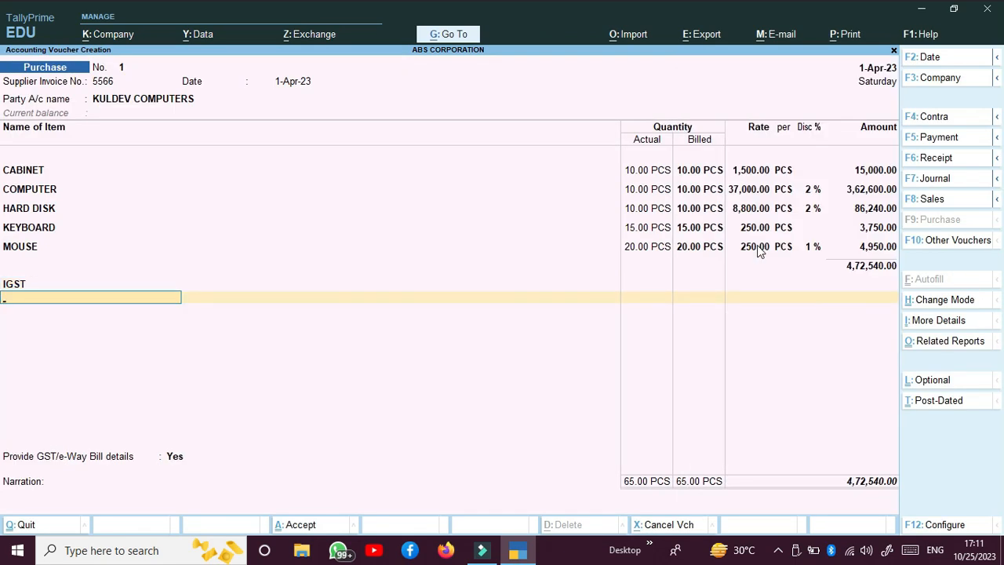
{"action": "key", "text": "BackSpace"}
{"action": "key", "text": "BackSpace"}
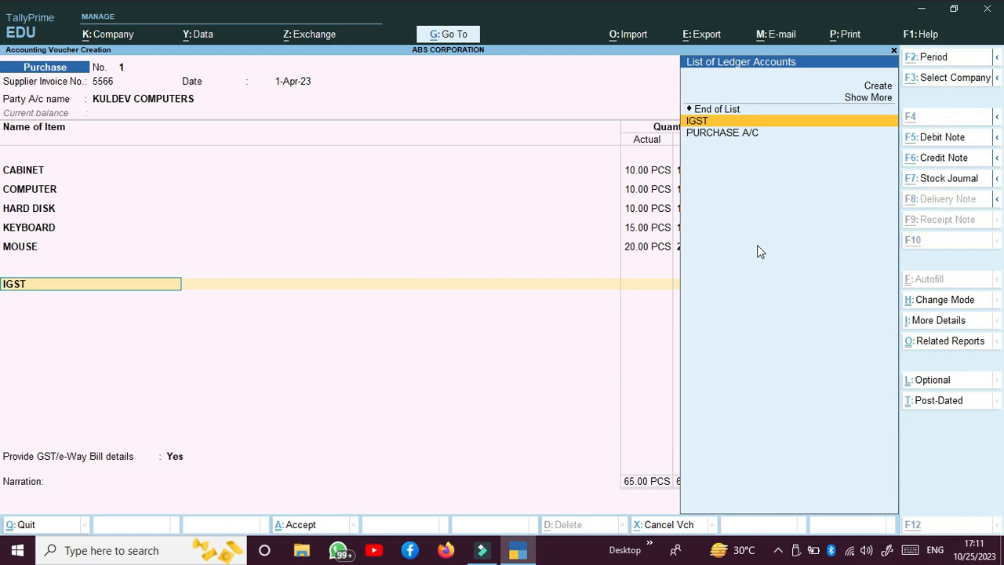
Create a CGST ledger of duty type GST with tax type Central Tax
{"action": "key", "text": "alt+c"}
{"action": "type", "text": "CGS"}
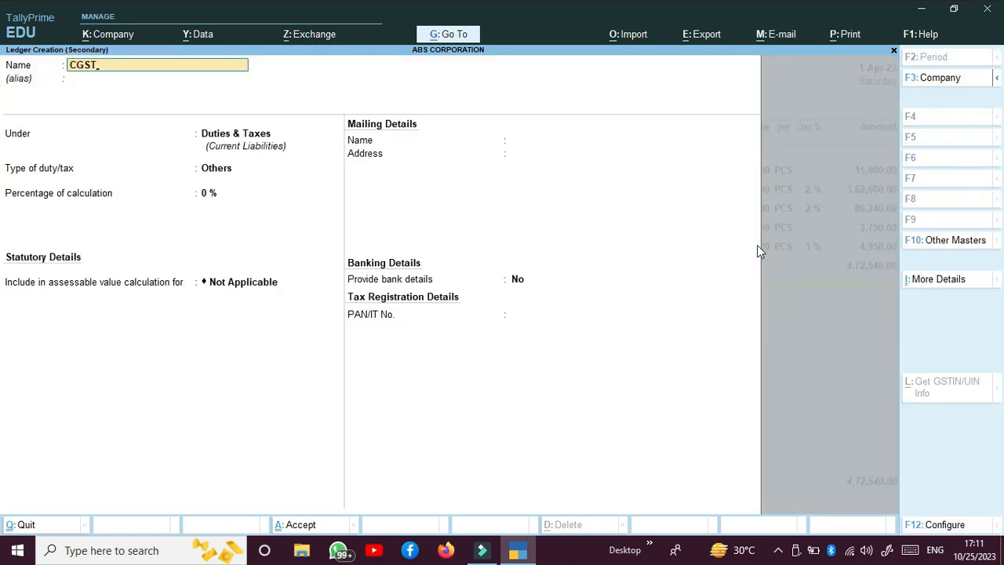
{"action": "type", "text": "T"}
{"action": "key", "text": "Return"}
{"action": "key", "text": "Return"}
{"action": "key", "text": "Return"}
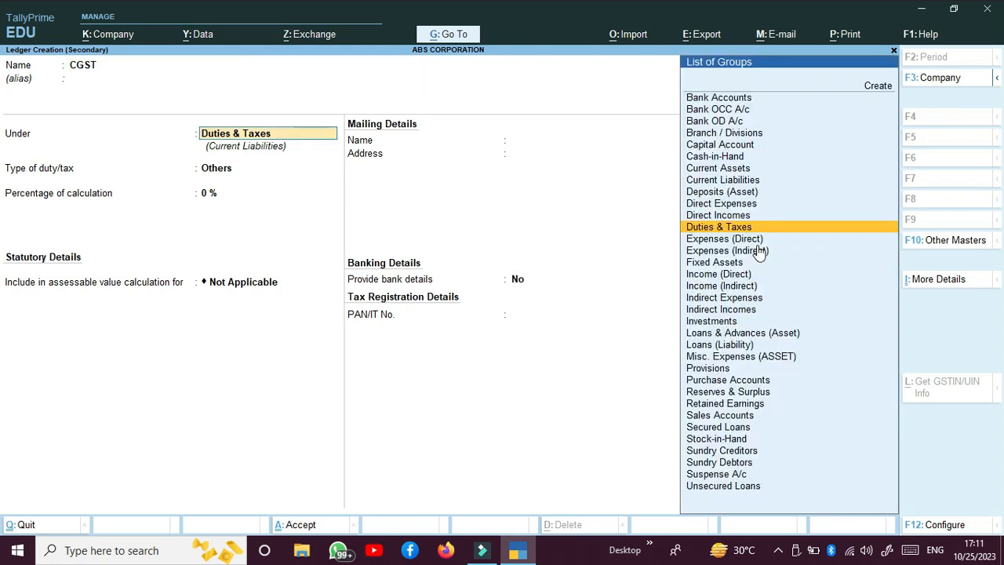
{"action": "key", "text": "Up"}
{"action": "key", "text": "Return"}
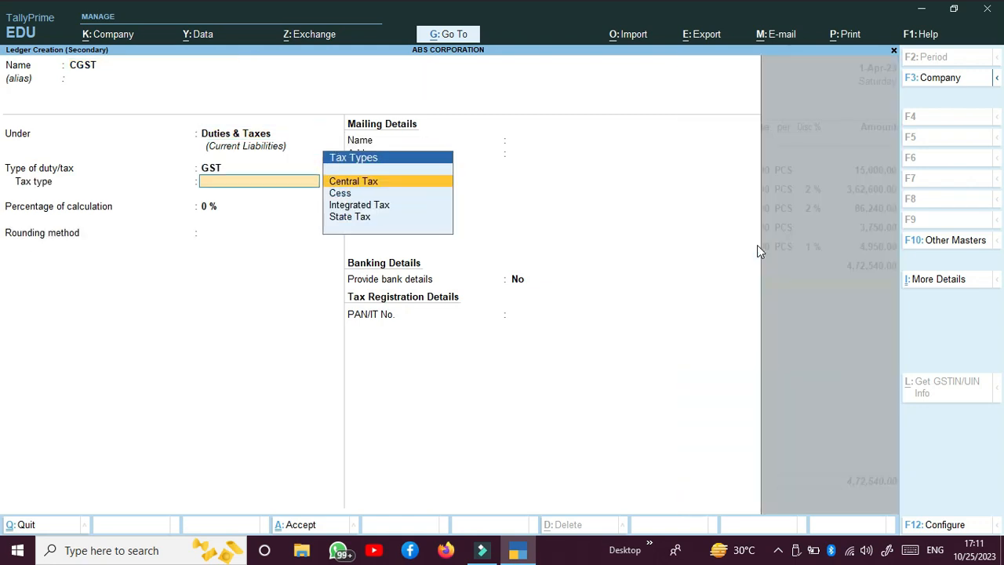
{"action": "key", "text": "Down"}
{"action": "key", "text": "Down"}
{"action": "key", "text": "Up"}
{"action": "key", "text": "Up"}
{"action": "key", "text": "Return"}
{"action": "key", "text": "Return"}
{"action": "key", "text": "Return"}
{"action": "key", "text": "Return"}
{"action": "key", "text": "Return"}
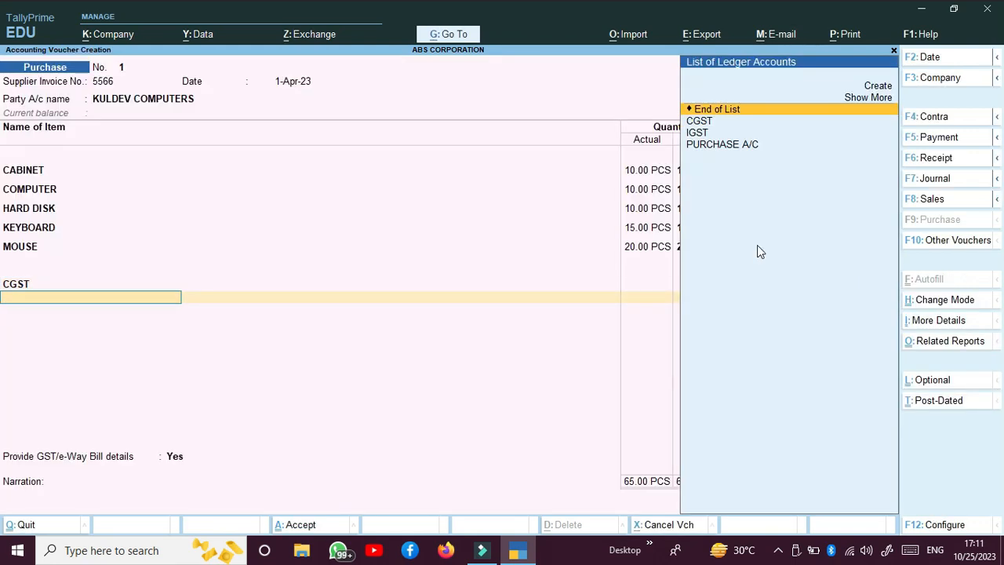
{"action": "key", "text": "BackSpace"}
{"action": "key", "text": "BackSpace"}
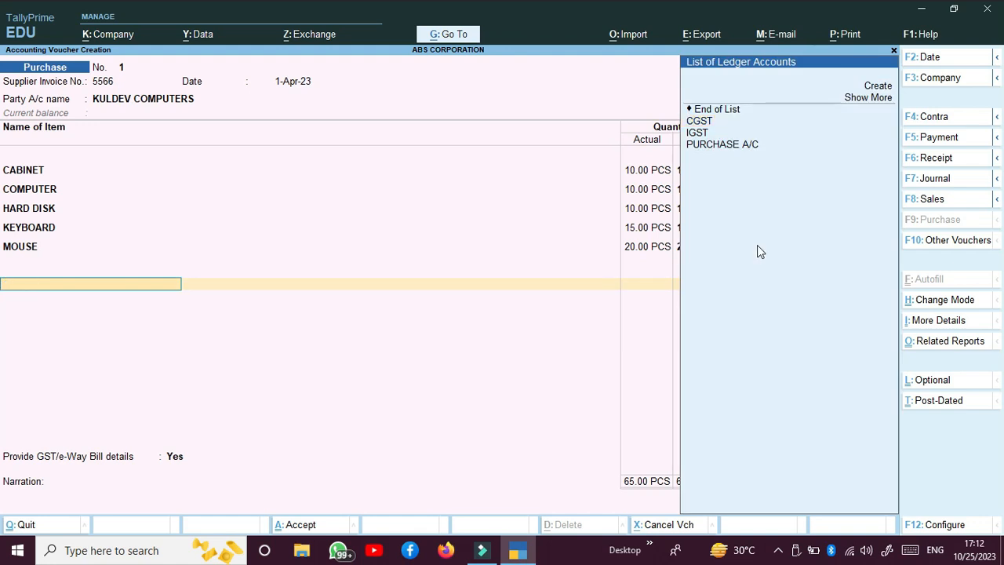
Create an SGST ledger of duty type GST with tax type State Tax and place it on the tax line
{"action": "key", "text": "alt+c"}
{"action": "type", "text": "SGST"}
{"action": "key", "text": "Return"}
{"action": "key", "text": "Return"}
{"action": "key", "text": "Return"}
{"action": "key", "text": "Up"}
{"action": "key", "text": "Return"}
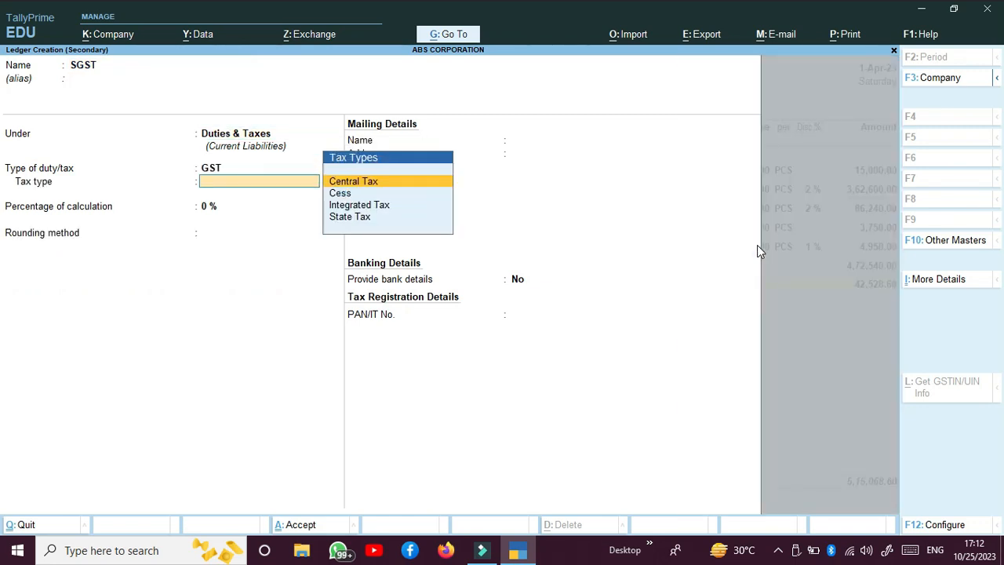
{"action": "key", "text": "Down"}
{"action": "key", "text": "Down"}
{"action": "key", "text": "Down"}
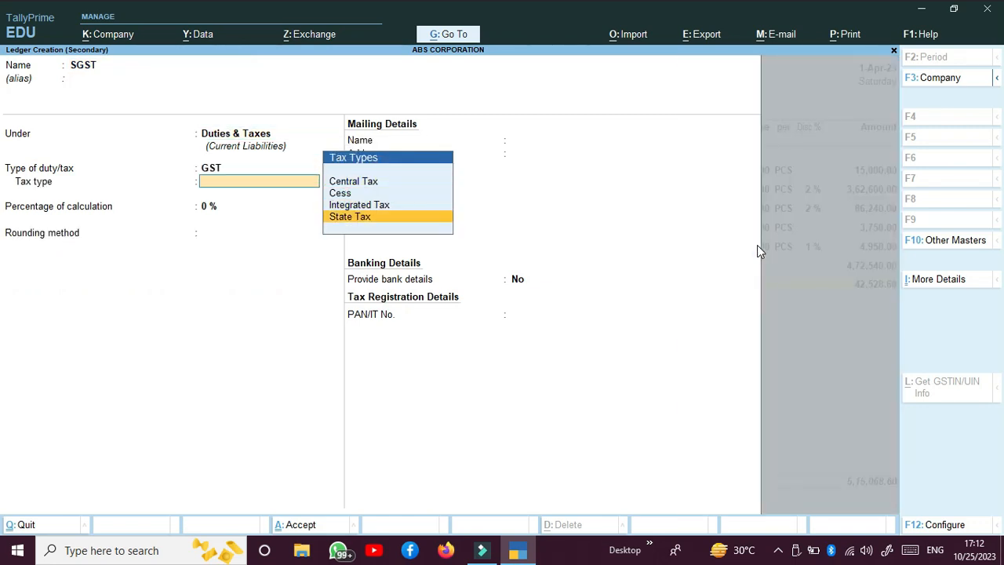
{"action": "key", "text": "Return"}
{"action": "key", "text": "Return"}
{"action": "key", "text": "Return"}
{"action": "key", "text": "Return"}
{"action": "key", "text": "Return"}
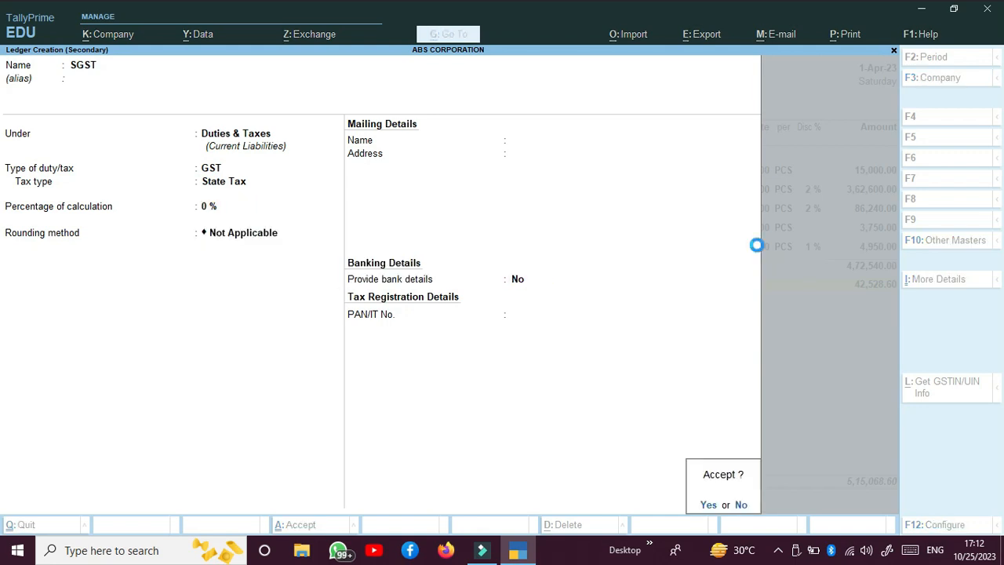
{"action": "key", "text": "Return"}
{"action": "key", "text": "Return"}
{"action": "key", "text": "BackSpace"}
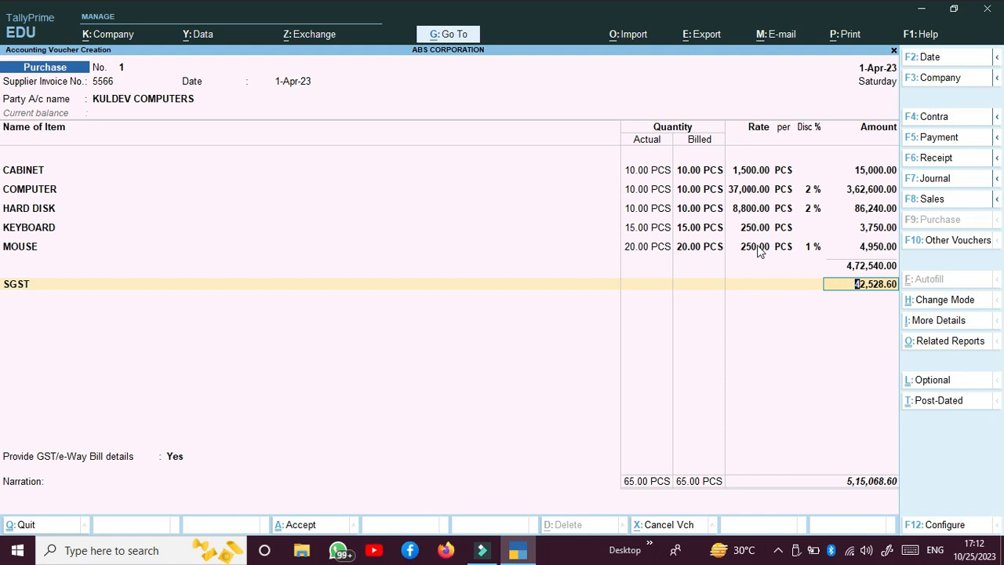
Enter CGST and SGST tax lines at 42,528.60 each below the items
{"action": "type", "text": "CG"}
{"action": "key", "text": "BackSpace"}
{"action": "key", "text": "BackSpace"}
{"action": "key", "text": "BackSpace"}
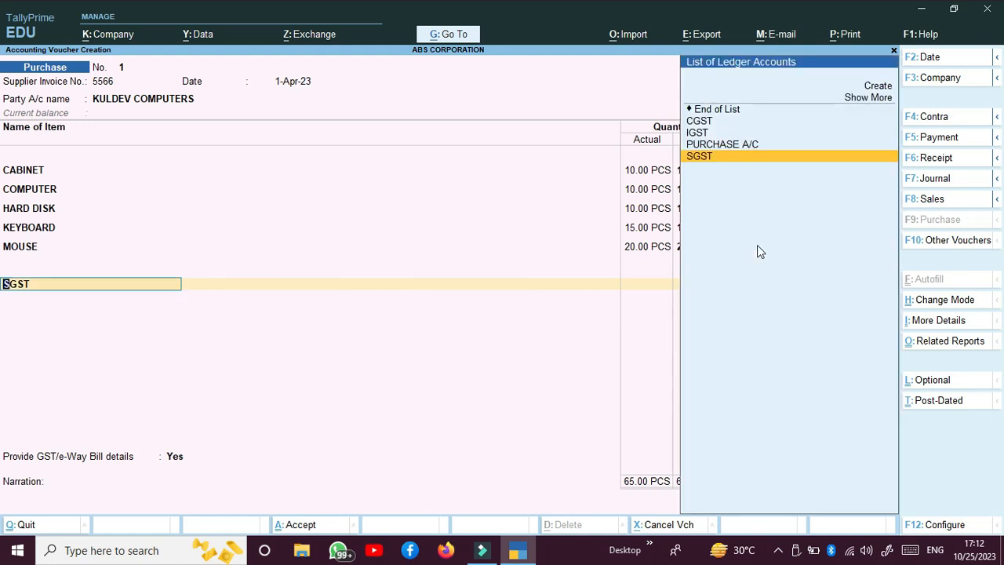
{"action": "type", "text": "CG"}
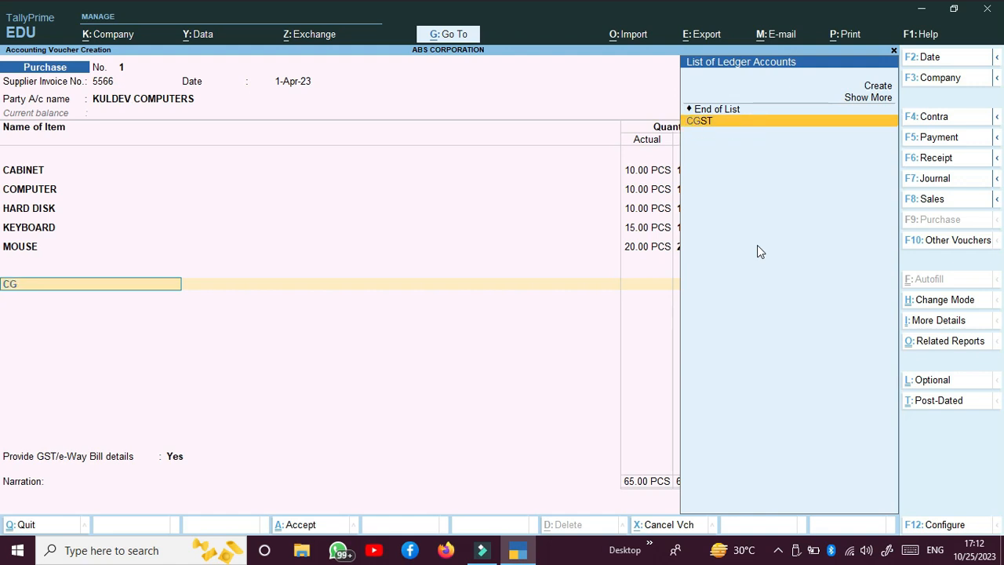
{"action": "key", "text": "Return"}
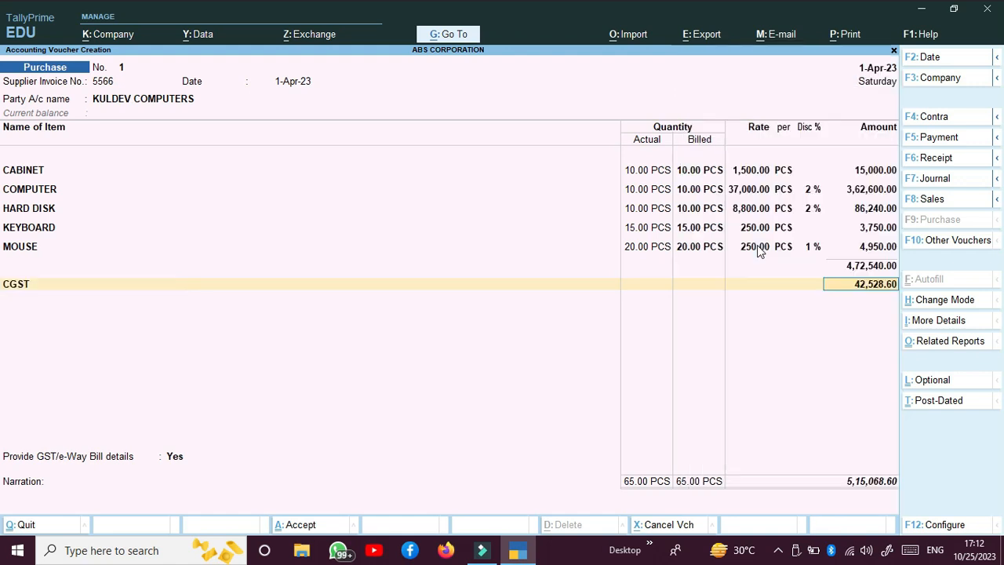
{"action": "key", "text": "Return"}
{"action": "type", "text": "SG"}
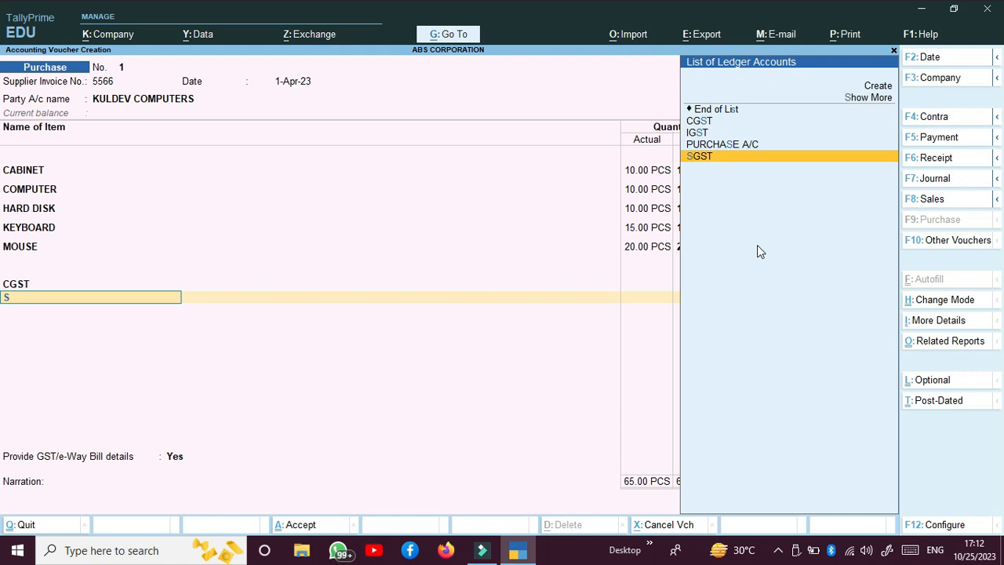
{"action": "key", "text": "Return"}
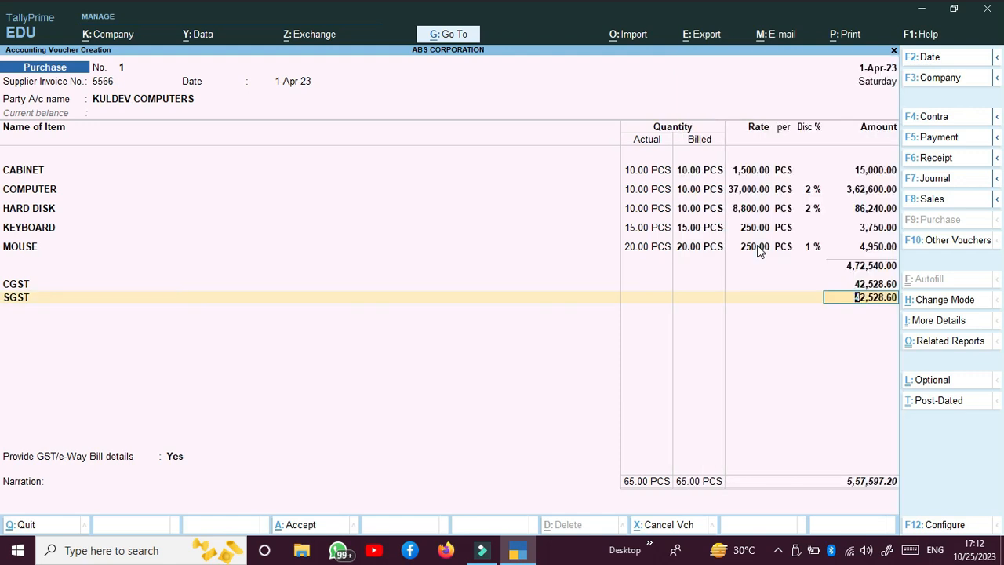
{"action": "key", "text": "Return"}
Create a ROUND OFF ledger under Indirect Expenses as an Invoice Rounding type, adjusting (-)0.20
{"action": "key", "text": "alt+c"}
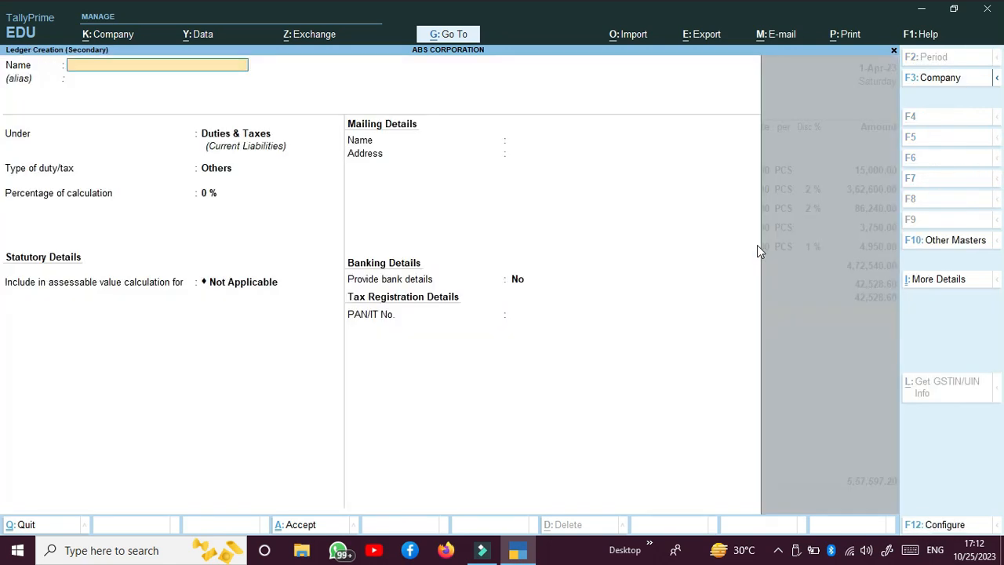
{"action": "type", "text": "ROUND OF"}
{"action": "key", "text": "Return"}
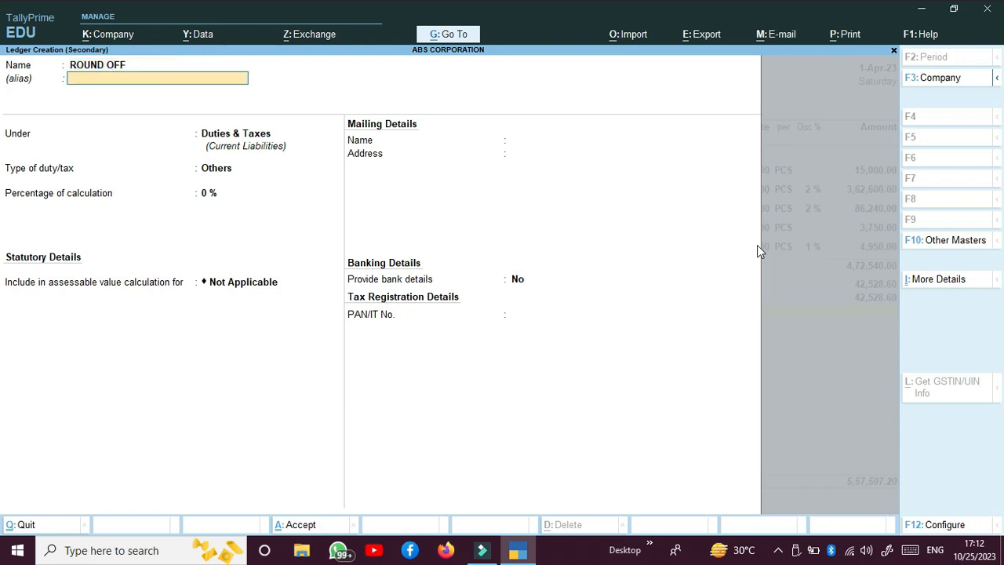
{"action": "key", "text": "Return"}
{"action": "type", "text": "IN"}
{"action": "key", "text": "Down"}
{"action": "key", "text": "Down"}
{"action": "key", "text": "Down"}
{"action": "key", "text": "Return"}
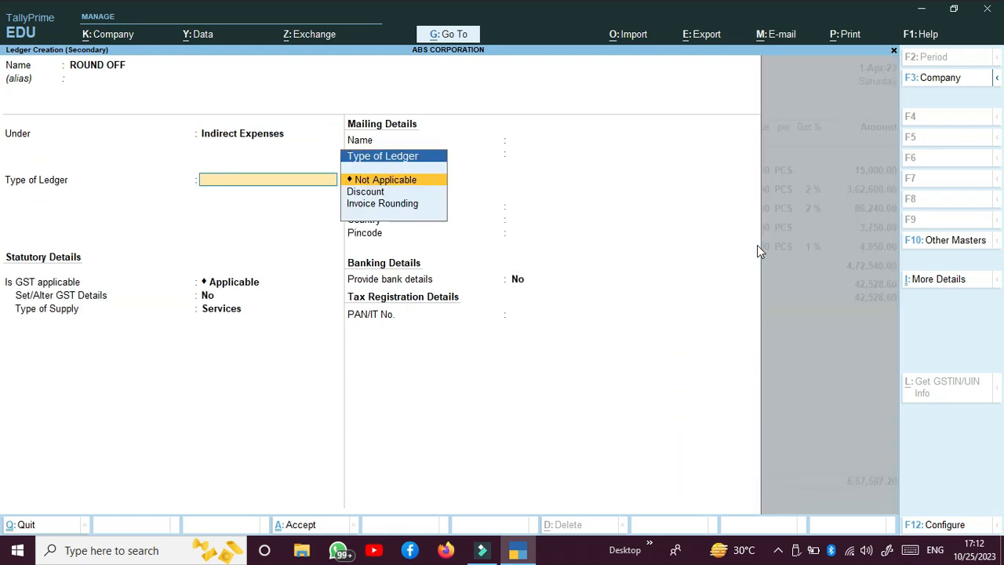
{"action": "key", "text": "Down"}
{"action": "key", "text": "Down"}
{"action": "key", "text": "Return"}
{"action": "key", "text": "Return"}
{"action": "key", "text": "Return"}
{"action": "key", "text": "Return"}
{"action": "key", "text": "Return"}
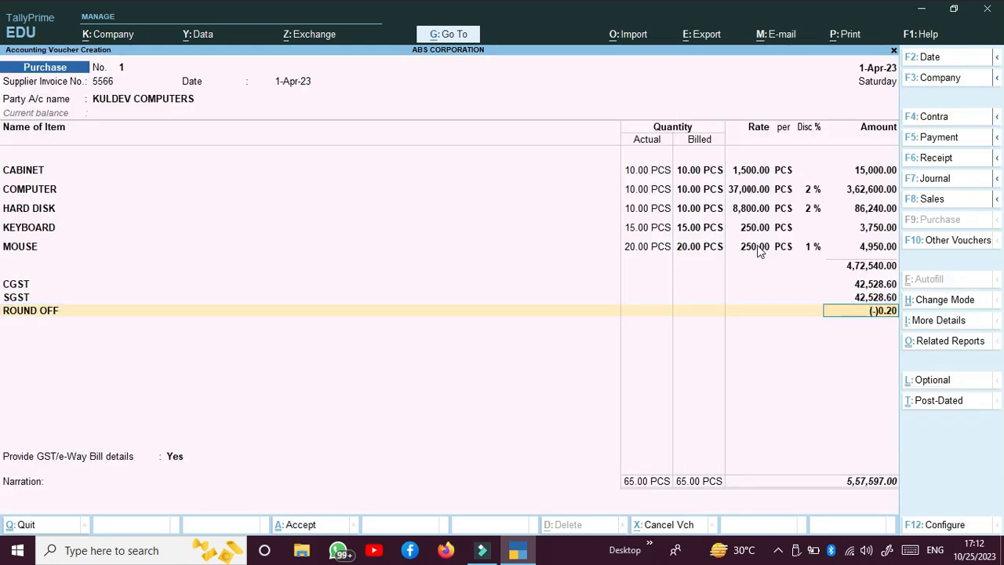
{"action": "key", "text": "ctrl"}
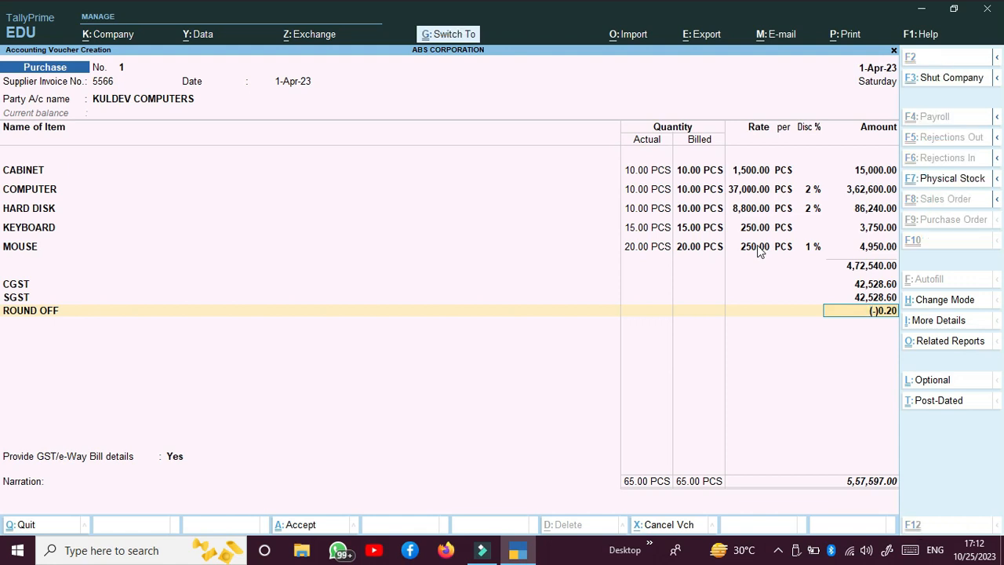
Save purchase voucher No. 1 and switch the new blank voucher to Sales
{"action": "key", "text": "ctrl+a"}
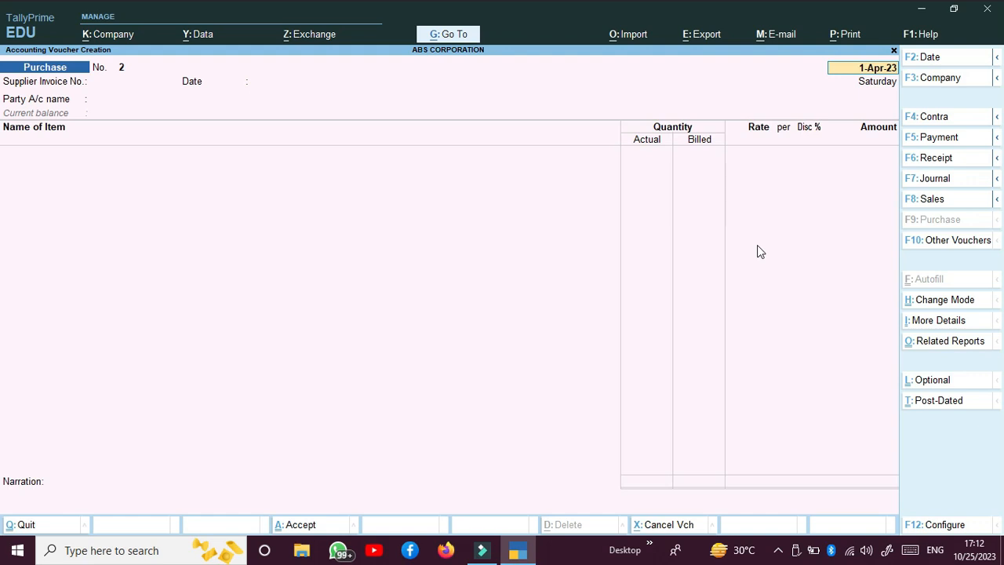
{"action": "key", "text": "BackSpace"}
{"action": "left_click", "coordinate": [911, 200]}
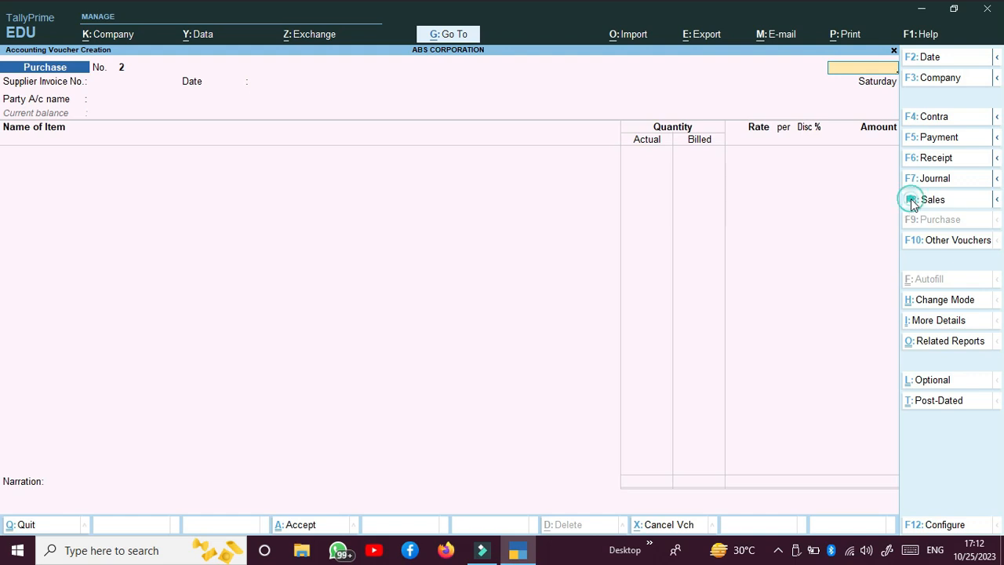
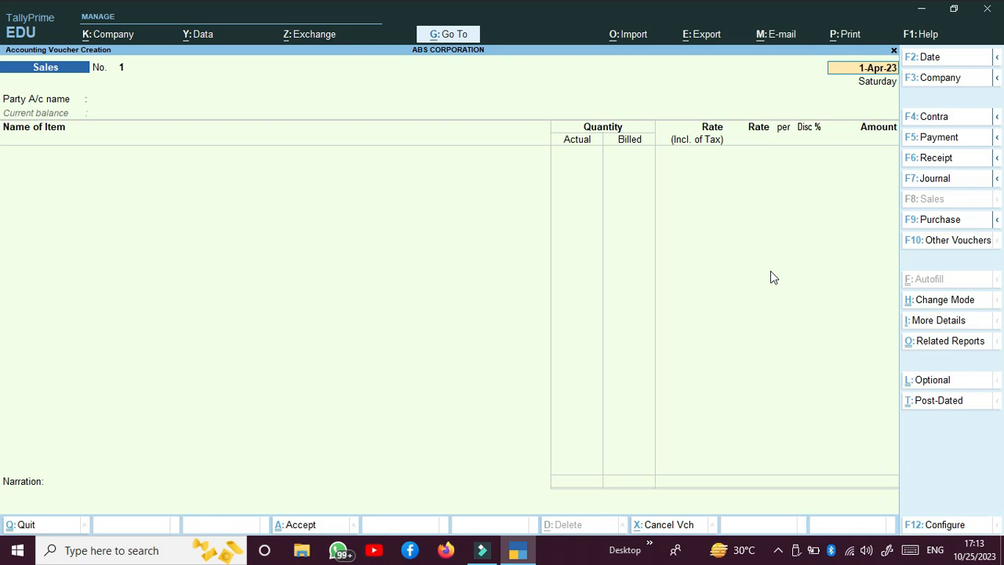
Choose the customer as party, keep Uttar Pradesh as place of supply, and add 2 COMPUTER at 33,550 tax-inclusive
{"action": "key", "text": "Return"}
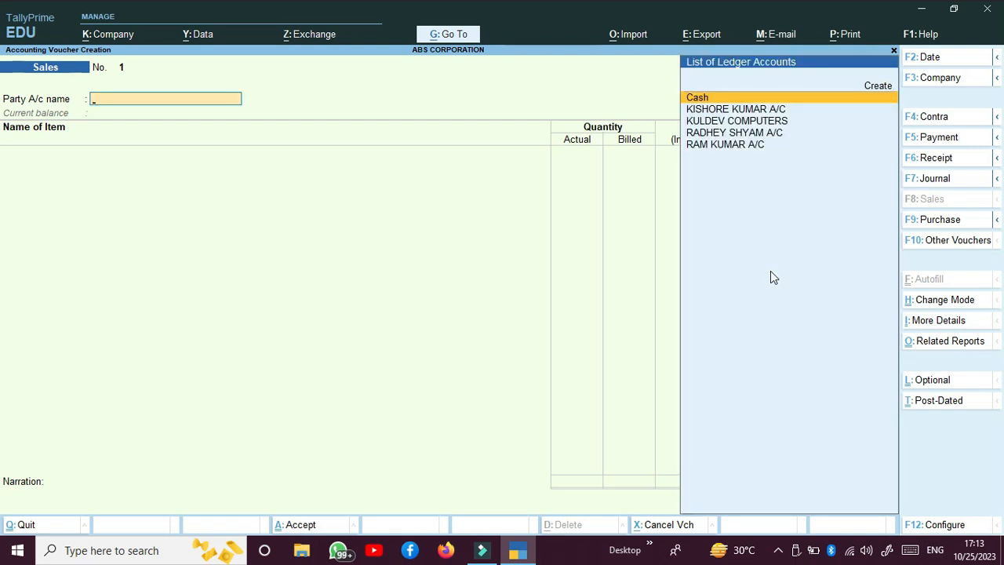
{"action": "key", "text": "Down"}
{"action": "key", "text": "Return"}
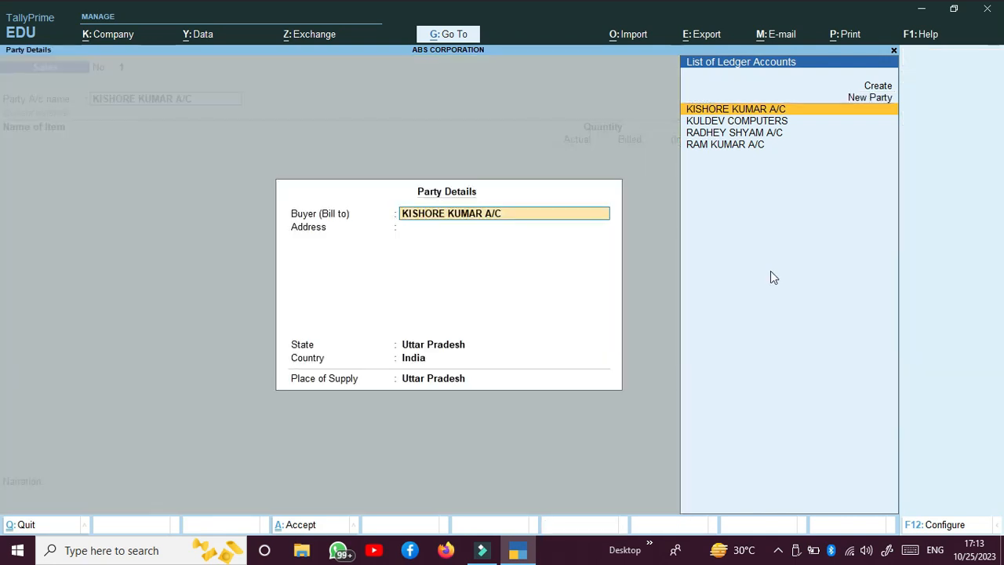
{"action": "key", "text": "Return"}
{"action": "key", "text": "Return"}
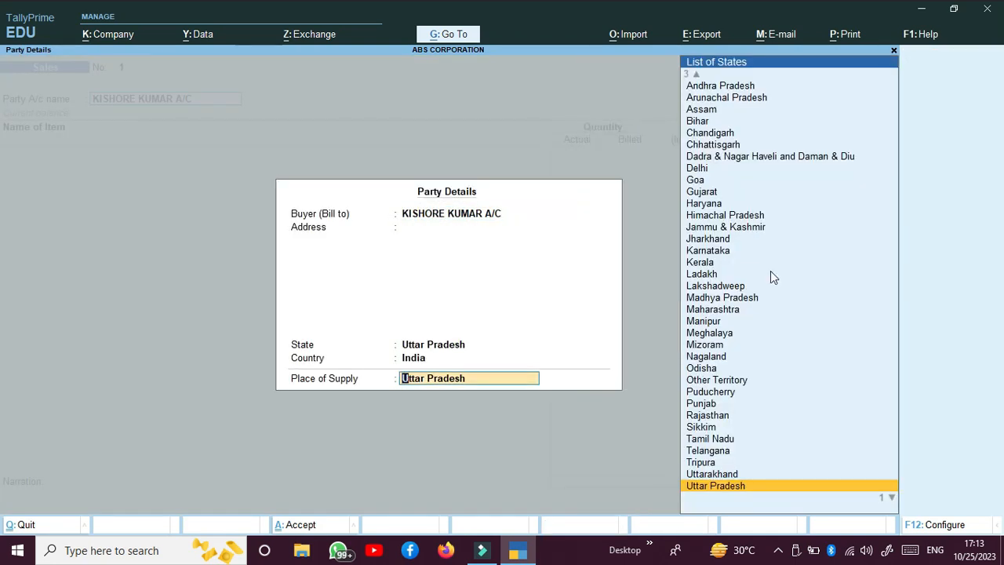
{"action": "key", "text": "Return"}
{"action": "key", "text": "Down"}
{"action": "key", "text": "Down"}
{"action": "key", "text": "Down"}
{"action": "key", "text": "Return"}
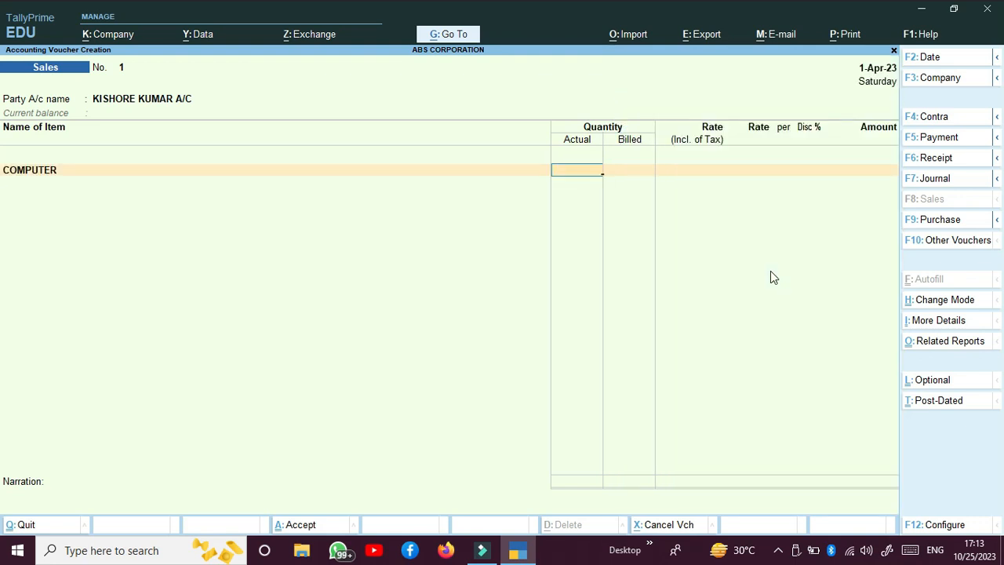
{"action": "key", "text": "Return"}
{"action": "key", "text": "Return"}
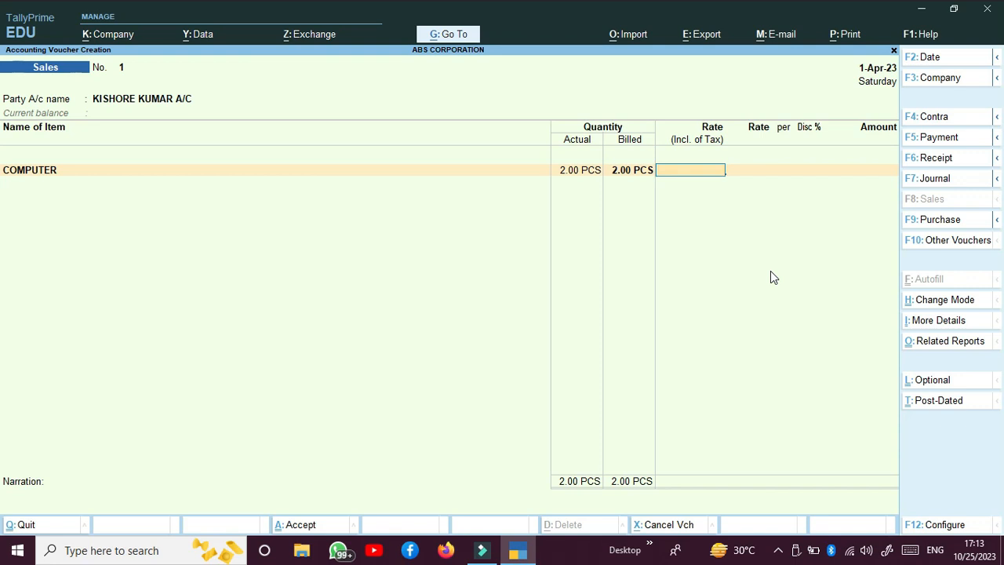
{"action": "type", "text": "33,550"}
{"action": "key", "text": "Return"}
{"action": "key", "text": "Return"}
{"action": "key", "text": "Return"}
{"action": "key", "text": "Return"}
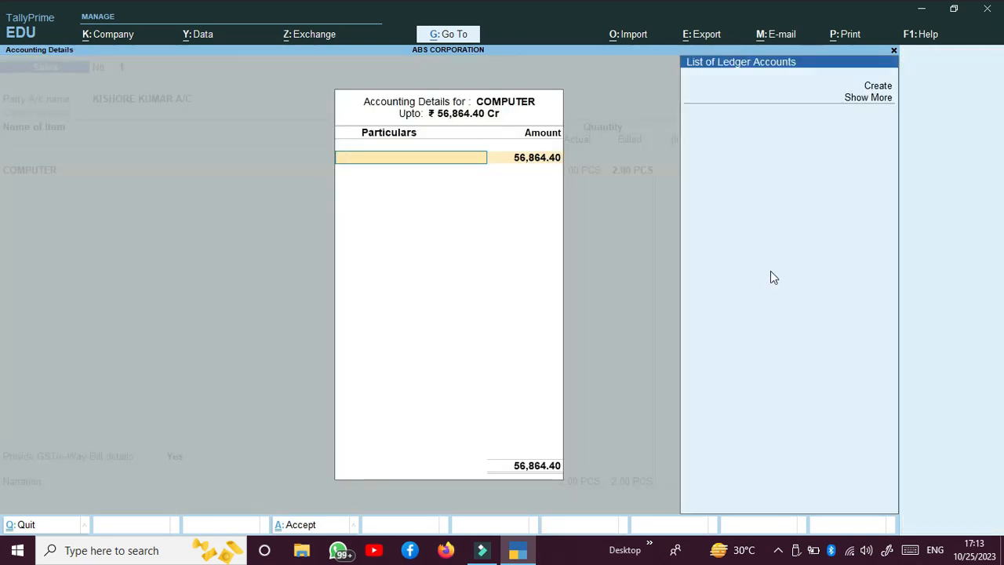
Create ledger SALES A/C under Sales Accounts with GST not applicable and allocate the COMPUTER amount to it
{"action": "key", "text": "alt+c"}
{"action": "type", "text": "SALES A/"}
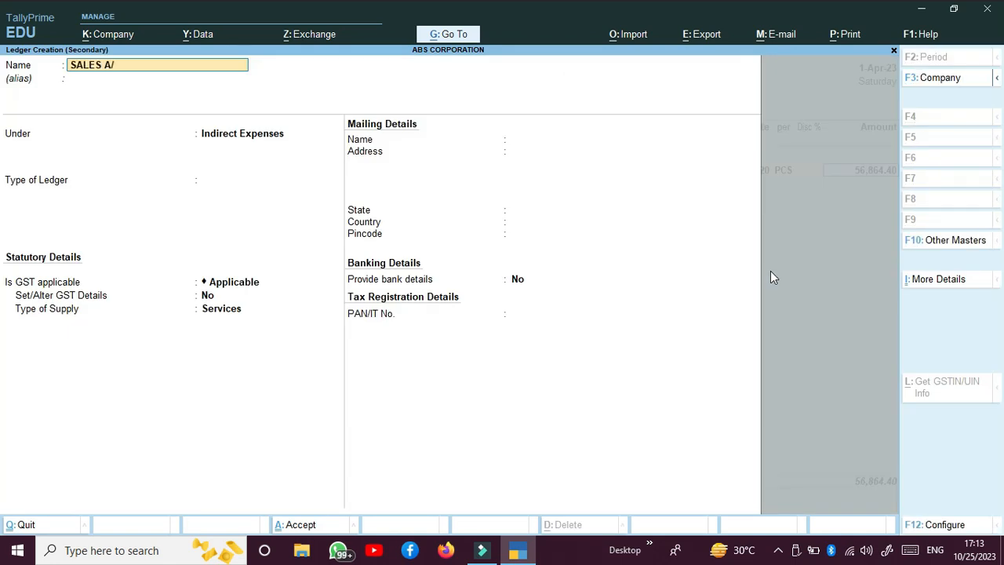
{"action": "key", "text": "Return"}
{"action": "key", "text": "Return"}
{"action": "type", "text": "S"}
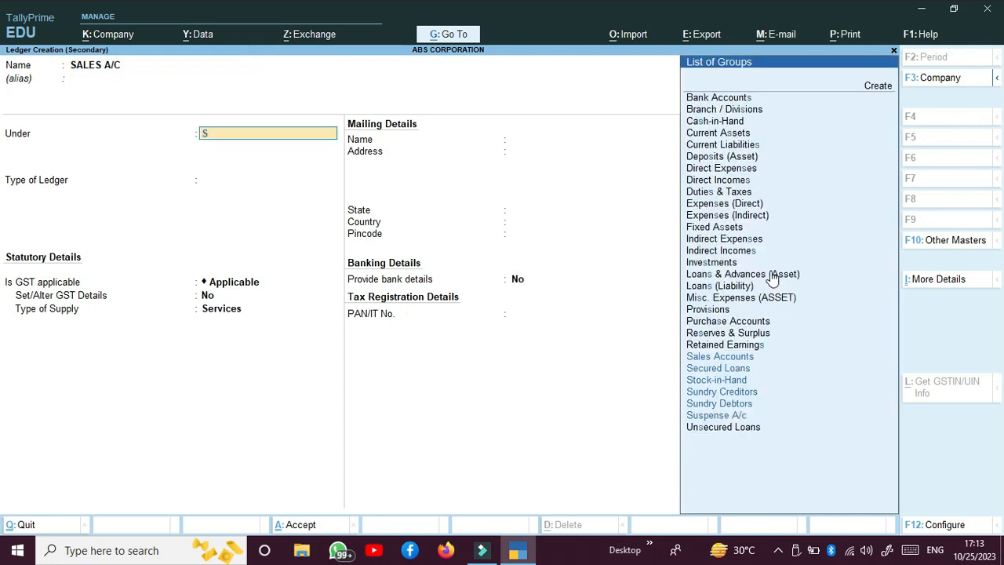
{"action": "type", "text": "a"}
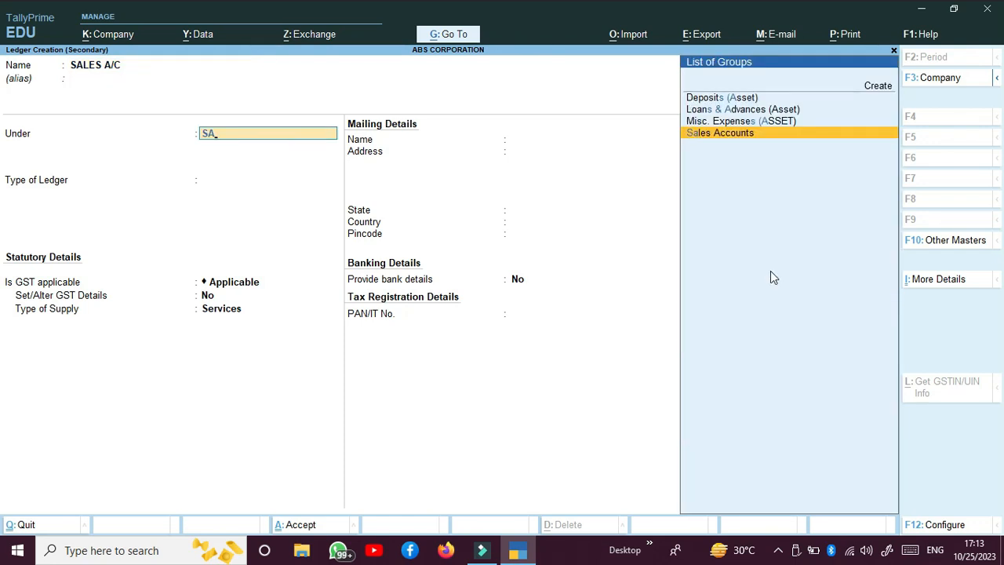
{"action": "key", "text": "Return"}
{"action": "key", "text": "Return"}
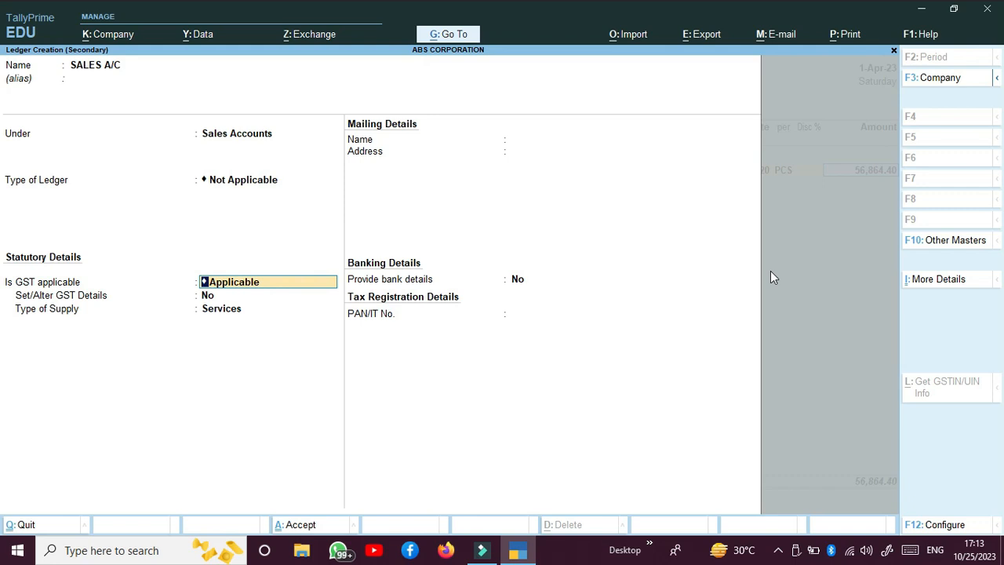
{"action": "key", "text": "BackSpace"}
{"action": "key", "text": "Down"}
{"action": "key", "text": "Down"}
{"action": "key", "text": "Return"}
{"action": "key", "text": "Return"}
{"action": "key", "text": "Return"}
{"action": "key", "text": "Return"}
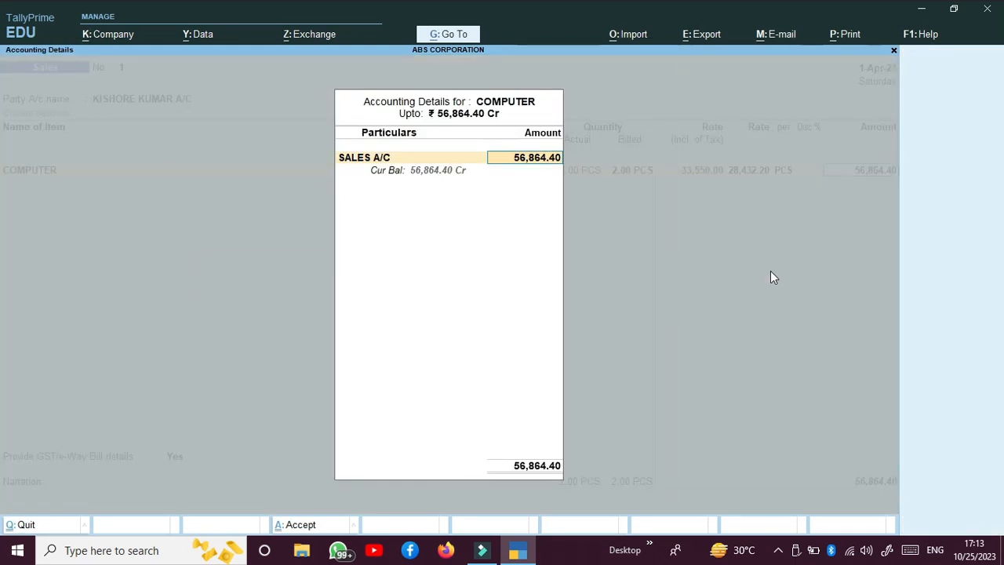
{"action": "key", "text": "Return"}
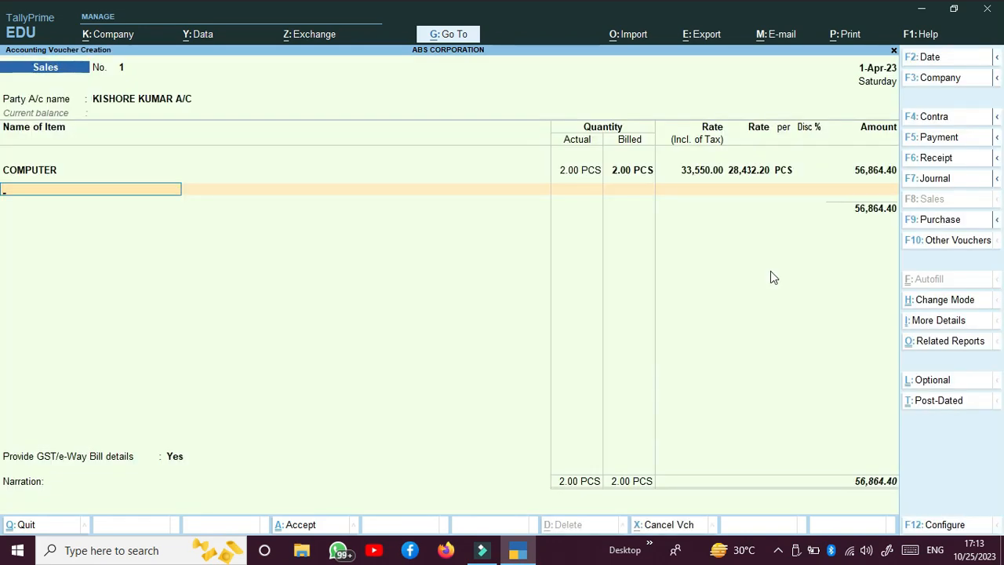
Add 1 CABINET at 6,500 tax-inclusive, credited to SALES A/C
{"action": "key", "text": "Down"}
{"action": "key", "text": "Down"}
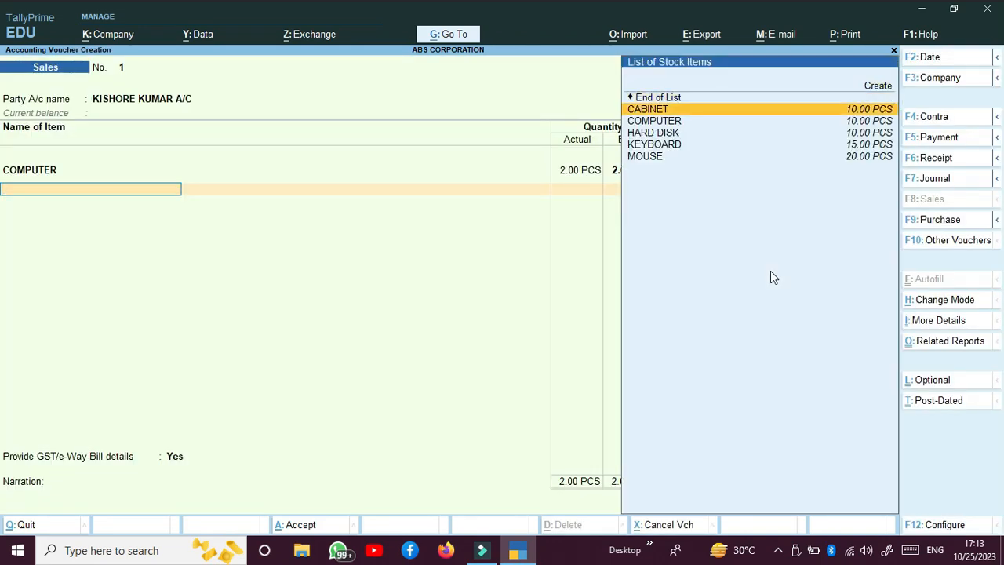
{"action": "key", "text": "Up"}
{"action": "key", "text": "Return"}
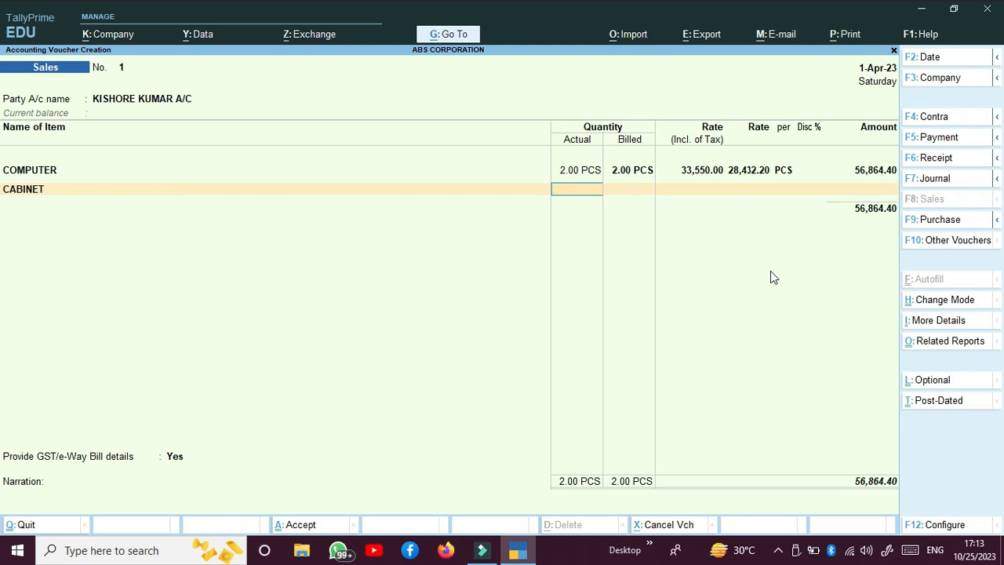
{"action": "key", "text": "Return"}
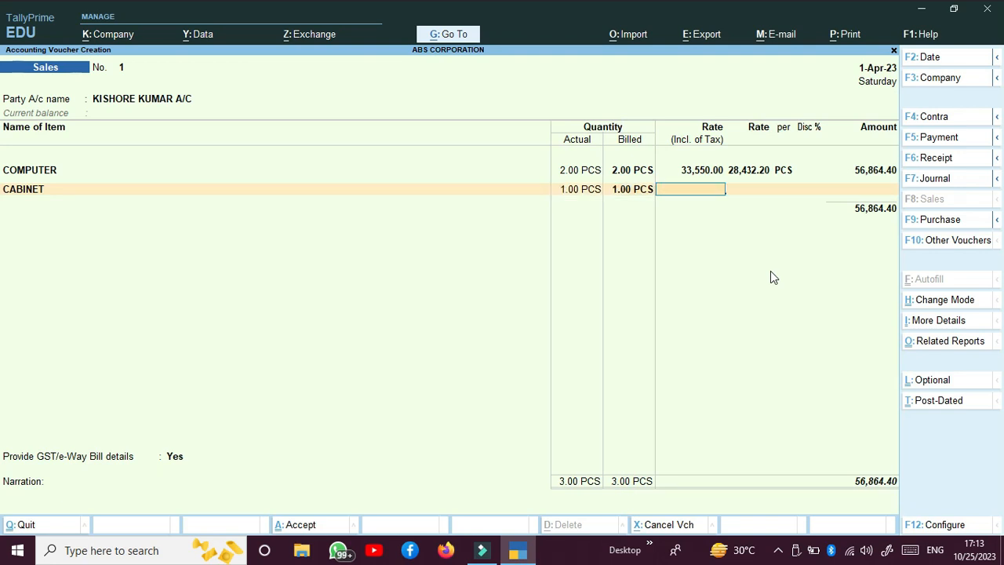
{"action": "type", "text": "6,500"}
{"action": "key", "text": "Return"}
{"action": "key", "text": "Return"}
{"action": "key", "text": "Return"}
{"action": "key", "text": "Return"}
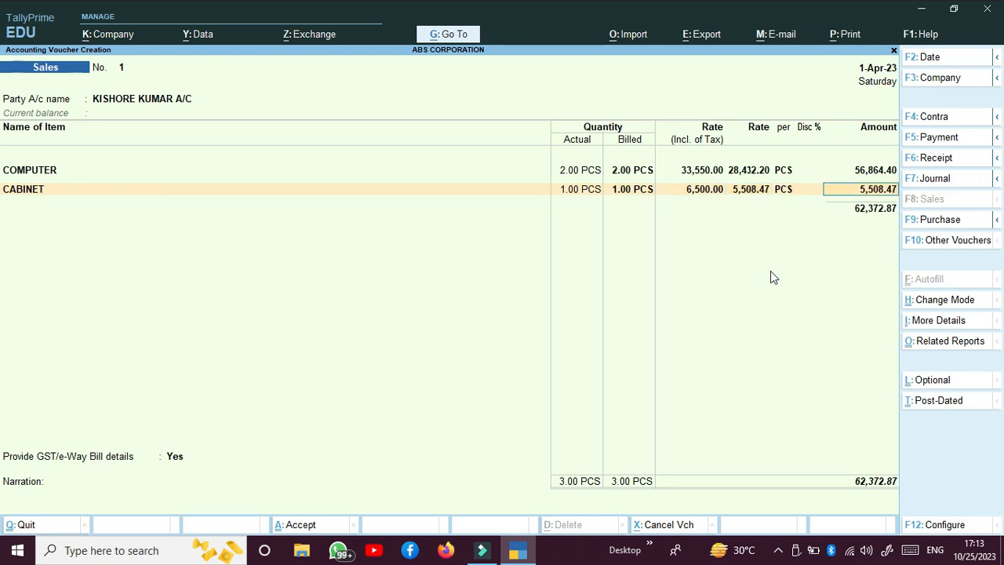
{"action": "key", "text": "Return"}
{"action": "key", "text": "Down"}
{"action": "key", "text": "Down"}
{"action": "key", "text": "Down"}
{"action": "key", "text": "Return"}
{"action": "key", "text": "Down"}
{"action": "key", "text": "Down"}
{"action": "key", "text": "Down"}
{"action": "key", "text": "Down"}
{"action": "key", "text": "Down"}
{"action": "key", "text": "Down"}
{"action": "key", "text": "Down"}
{"action": "key", "text": "Down"}
{"action": "key", "text": "Down"}
{"action": "key", "text": "Down"}
{"action": "key", "text": "Down"}
{"action": "key", "text": "Down"}
{"action": "key", "text": "Down"}
{"action": "key", "text": "Down"}
{"action": "key", "text": "Down"}
{"action": "key", "text": "Down"}
{"action": "key", "text": "Down"}
{"action": "key", "text": "Down"}
{"action": "key", "text": "Down"}
{"action": "key", "text": "Down"}
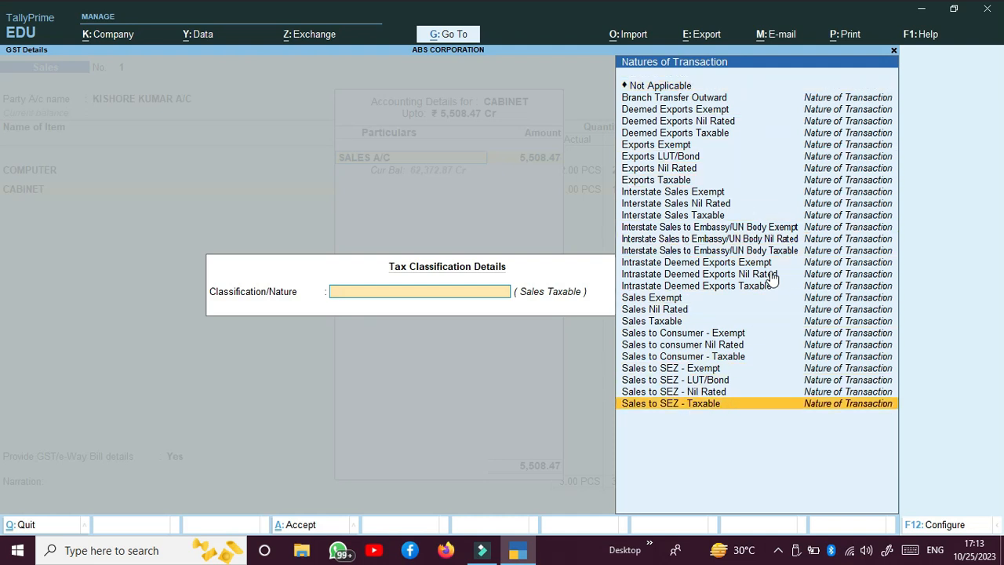
{"action": "key", "text": "Return"}
{"action": "key", "text": "Return"}
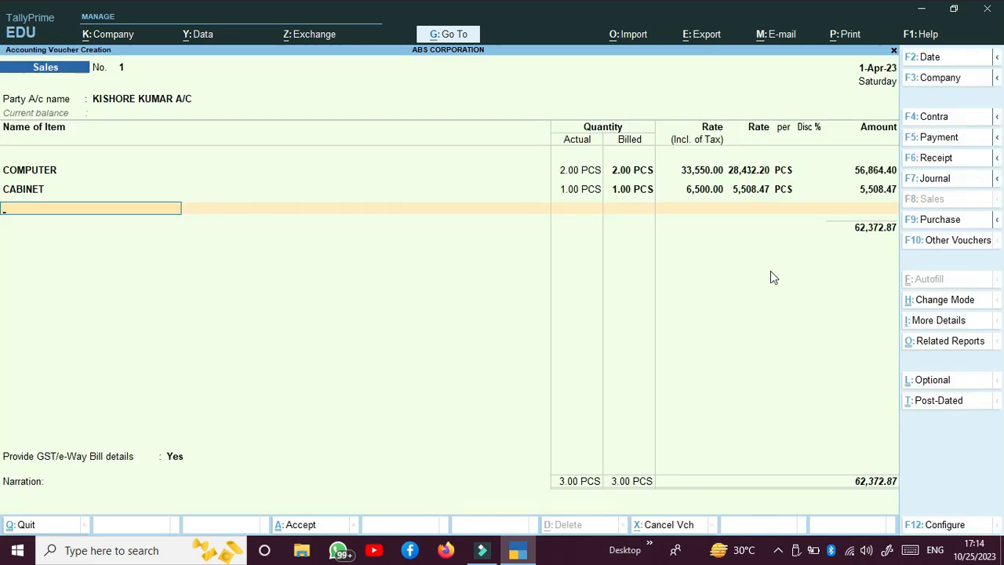
Add 1 HARD DISK at 9,900 tax-inclusive, credited to SALES A/C
{"action": "key", "text": "Down"}
{"action": "key", "text": "Down"}
{"action": "key", "text": "Down"}
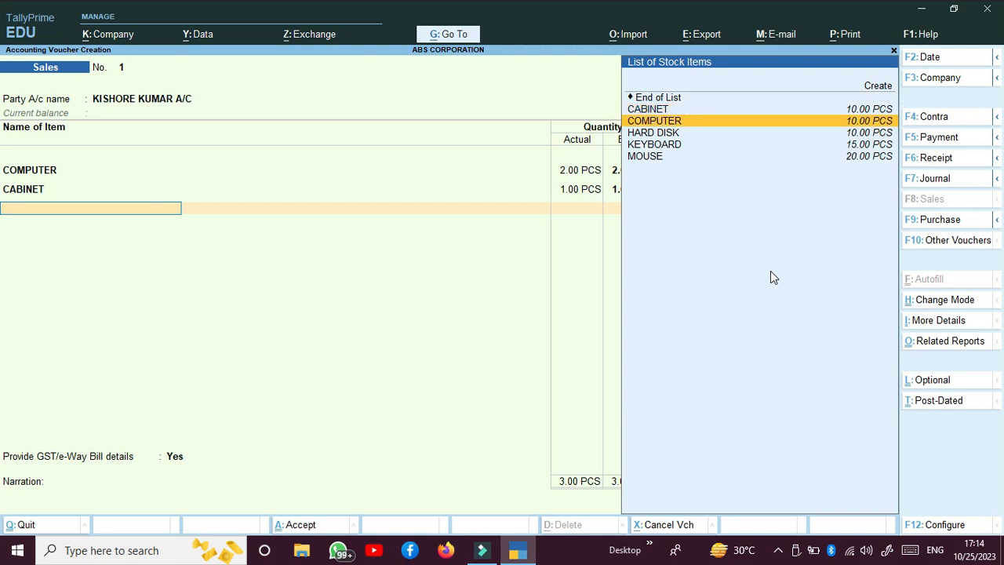
{"action": "key", "text": "Down"}
{"action": "key", "text": "Return"}
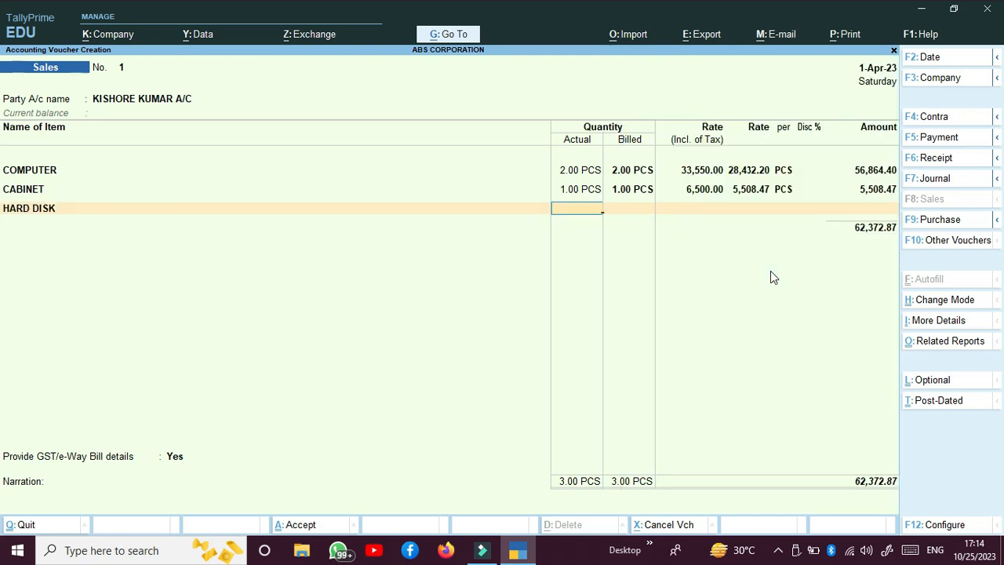
{"action": "key", "text": "Return"}
{"action": "key", "text": "Return"}
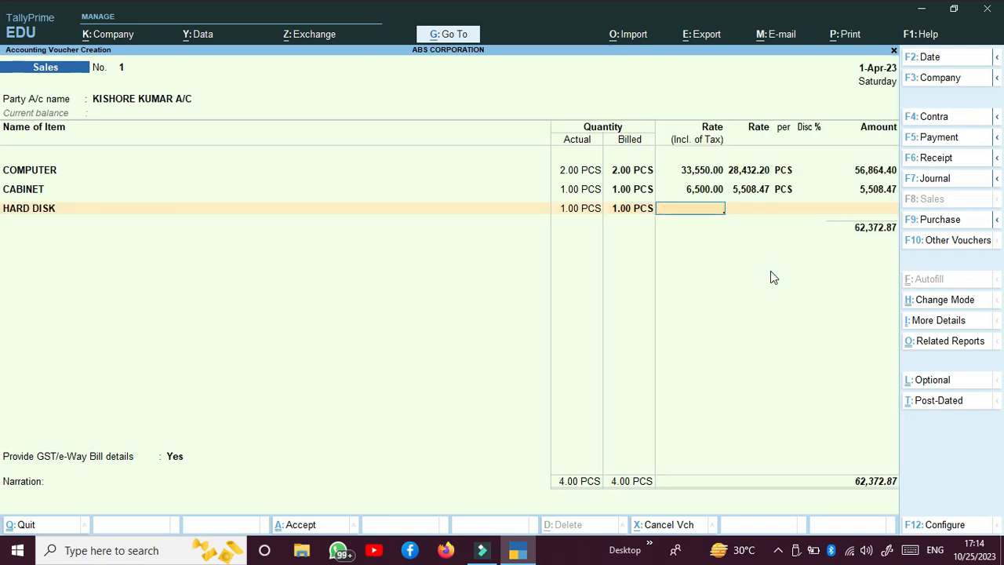
{"action": "type", "text": "9900"}
{"action": "key", "text": "Return"}
{"action": "key", "text": "Return"}
{"action": "key", "text": "Return"}
{"action": "key", "text": "Return"}
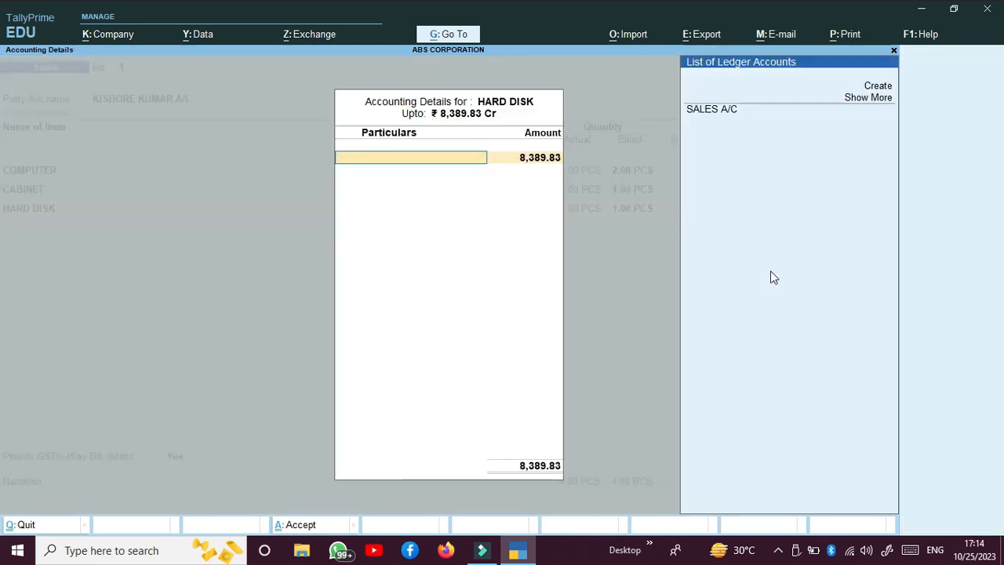
{"action": "key", "text": "Down"}
{"action": "key", "text": "Down"}
{"action": "key", "text": "Return"}
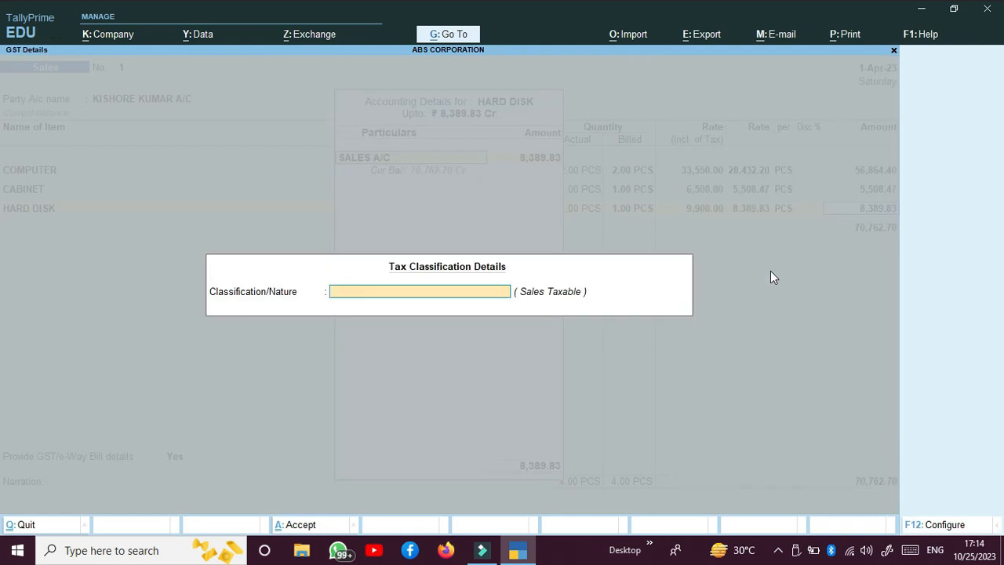
{"action": "key", "text": "Down"}
{"action": "key", "text": "Down"}
{"action": "key", "text": "Down"}
{"action": "key", "text": "Down"}
{"action": "key", "text": "Down"}
{"action": "key", "text": "Down"}
{"action": "key", "text": "Down"}
{"action": "key", "text": "Down"}
{"action": "key", "text": "Down"}
{"action": "key", "text": "Down"}
{"action": "key", "text": "Down"}
{"action": "key", "text": "Down"}
{"action": "key", "text": "Down"}
{"action": "key", "text": "Down"}
{"action": "key", "text": "Down"}
{"action": "key", "text": "Down"}
{"action": "key", "text": "Down"}
{"action": "key", "text": "Down"}
{"action": "key", "text": "Down"}
{"action": "key", "text": "Down"}
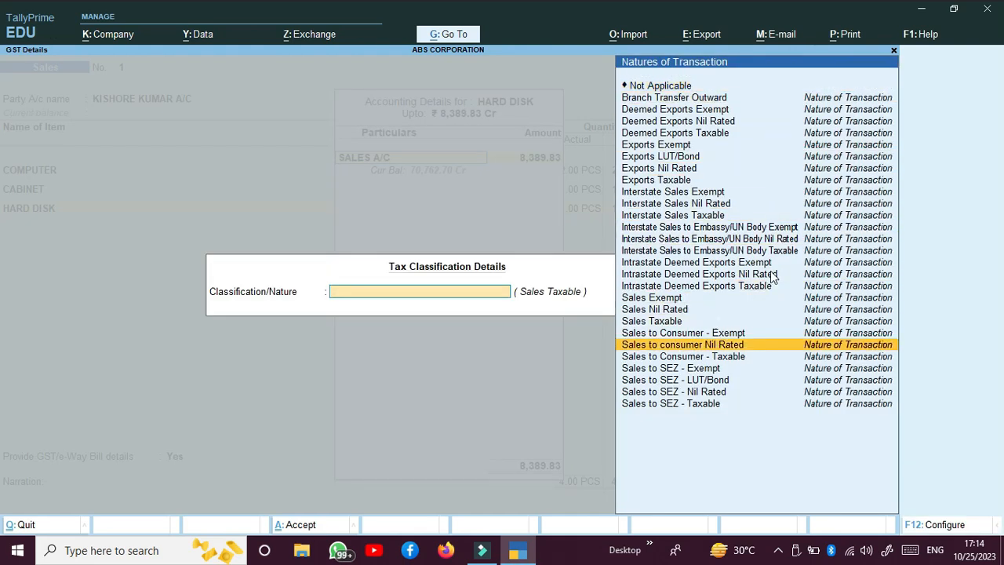
{"action": "key", "text": "Return"}
{"action": "key", "text": "Return"}
{"action": "key", "text": "Return"}
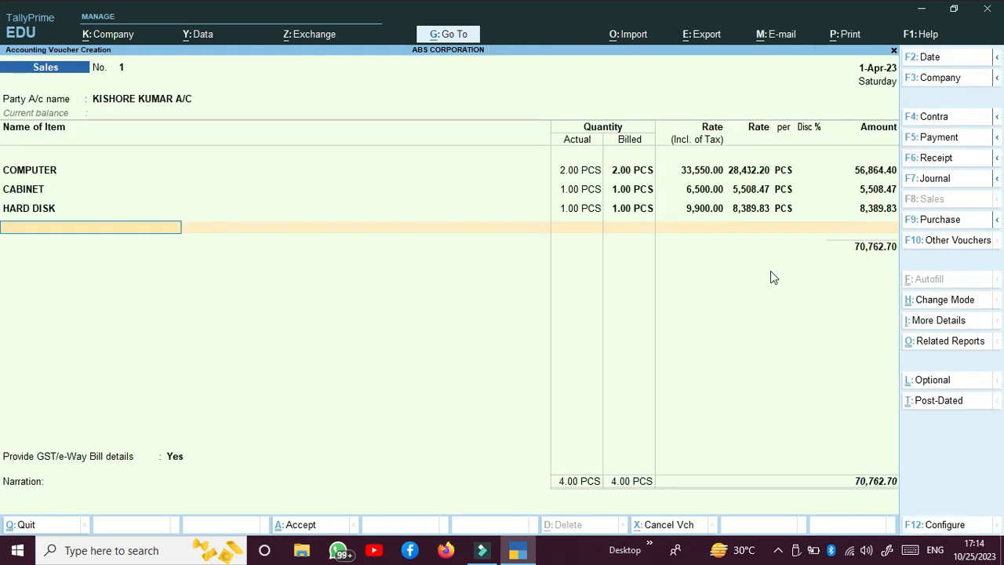
Add 1 KEYBOARD at 350 tax-inclusive to SALES A/C, classified as Sales to SEZ - Taxable
{"action": "key", "text": "Down"}
{"action": "key", "text": "Down"}
{"action": "key", "text": "Down"}
{"action": "key", "text": "Down"}
{"action": "key", "text": "Down"}
{"action": "key", "text": "Down"}
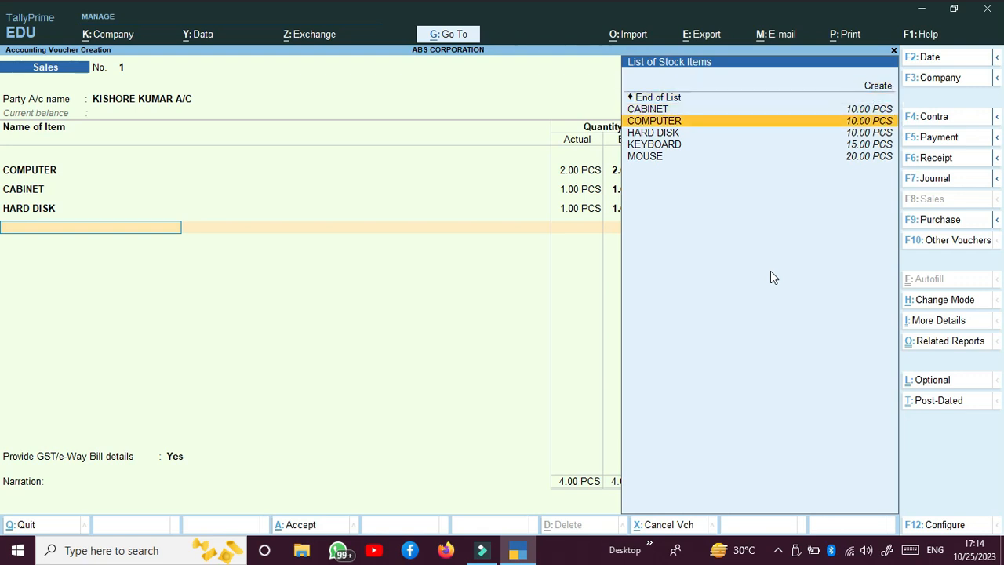
{"action": "key", "text": "Return"}
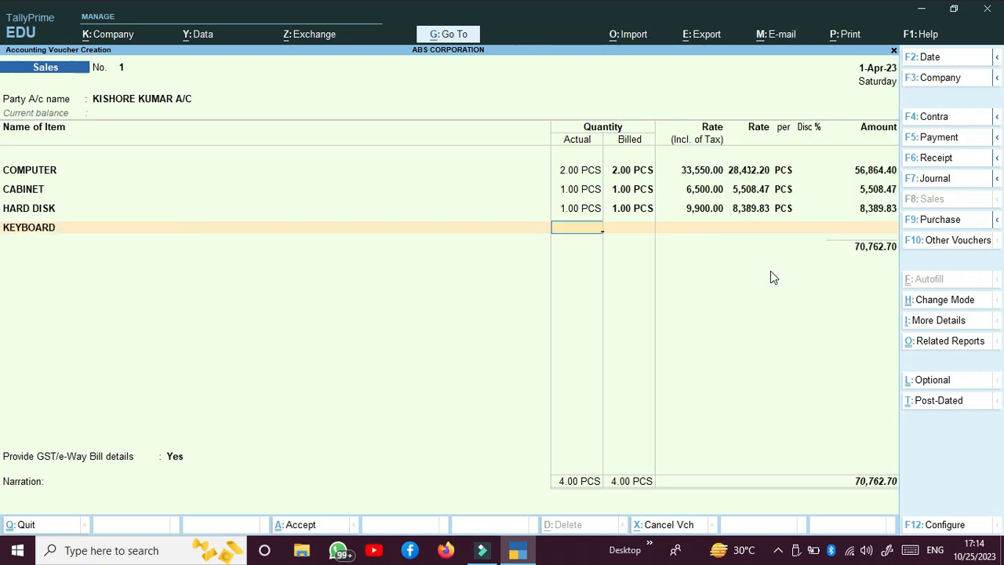
{"action": "type", "text": "1"}
{"action": "key", "text": "Return"}
{"action": "key", "text": "Return"}
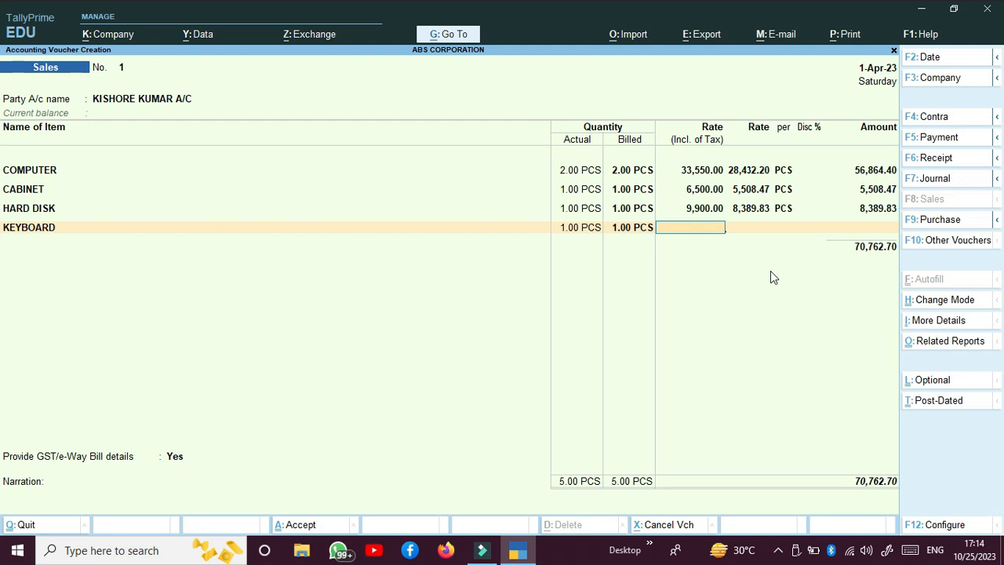
{"action": "type", "text": "350"}
{"action": "key", "text": "Return"}
{"action": "key", "text": "Return"}
{"action": "key", "text": "Return"}
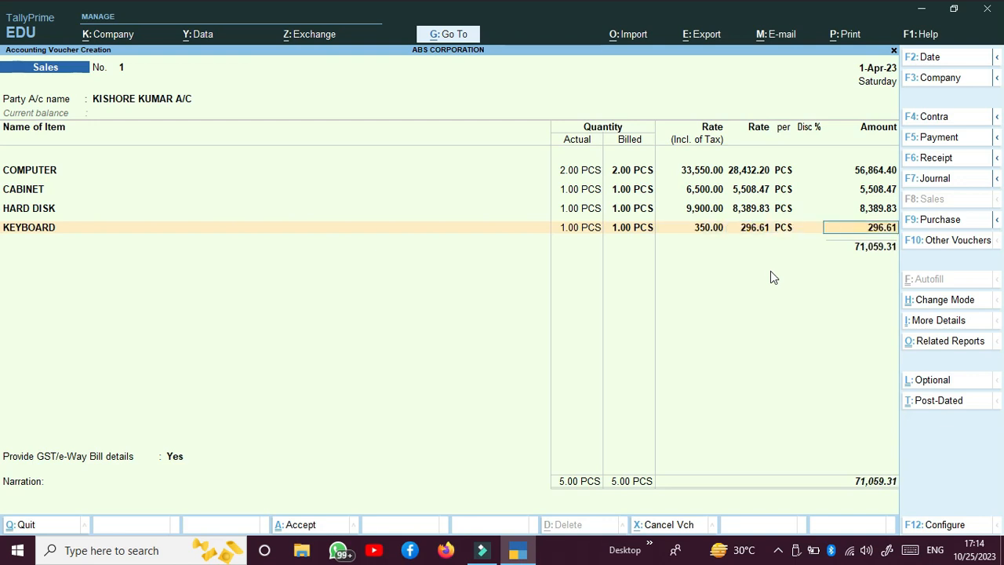
{"action": "key", "text": "Return"}
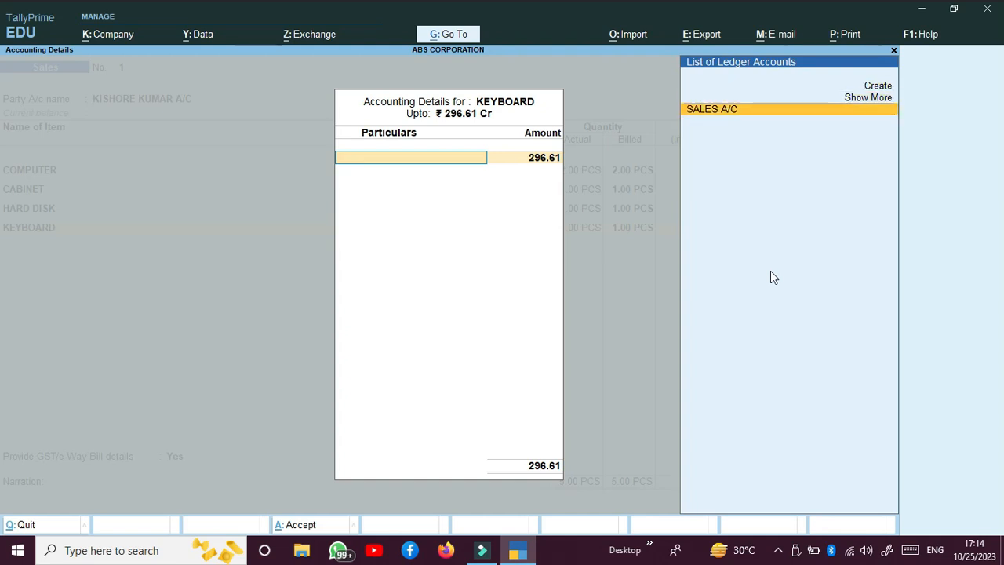
{"action": "key", "text": "Return"}
{"action": "key", "text": "Down"}
{"action": "key", "text": "Down"}
{"action": "key", "text": "Down"}
{"action": "key", "text": "Down"}
{"action": "key", "text": "Down"}
{"action": "key", "text": "Down"}
{"action": "key", "text": "Down"}
{"action": "key", "text": "Down"}
{"action": "key", "text": "Down"}
{"action": "key", "text": "Down"}
{"action": "key", "text": "Down"}
{"action": "key", "text": "Down"}
{"action": "key", "text": "Down"}
{"action": "key", "text": "Down"}
{"action": "key", "text": "Down"}
{"action": "key", "text": "Down"}
{"action": "key", "text": "Down"}
{"action": "key", "text": "Down"}
{"action": "key", "text": "Down"}
{"action": "key", "text": "Down"}
{"action": "key", "text": "Return"}
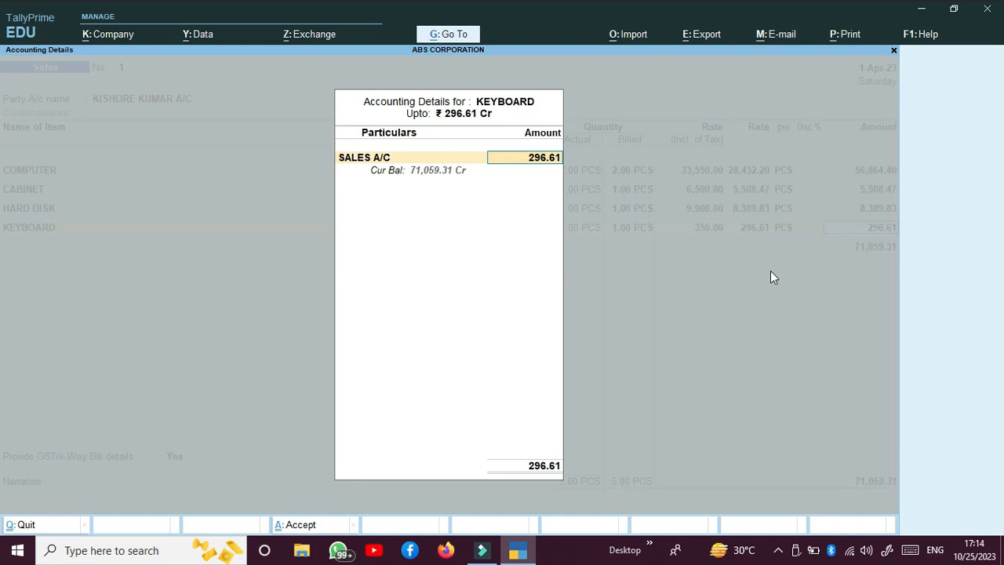
{"action": "key", "text": "Return"}
Add 1 MOUSE at 350 tax-inclusive to SALES A/C, classified as Sales to SEZ - Taxable
{"action": "key", "text": "Down"}
{"action": "key", "text": "Down"}
{"action": "key", "text": "Down"}
{"action": "key", "text": "Down"}
{"action": "key", "text": "Down"}
{"action": "key", "text": "Return"}
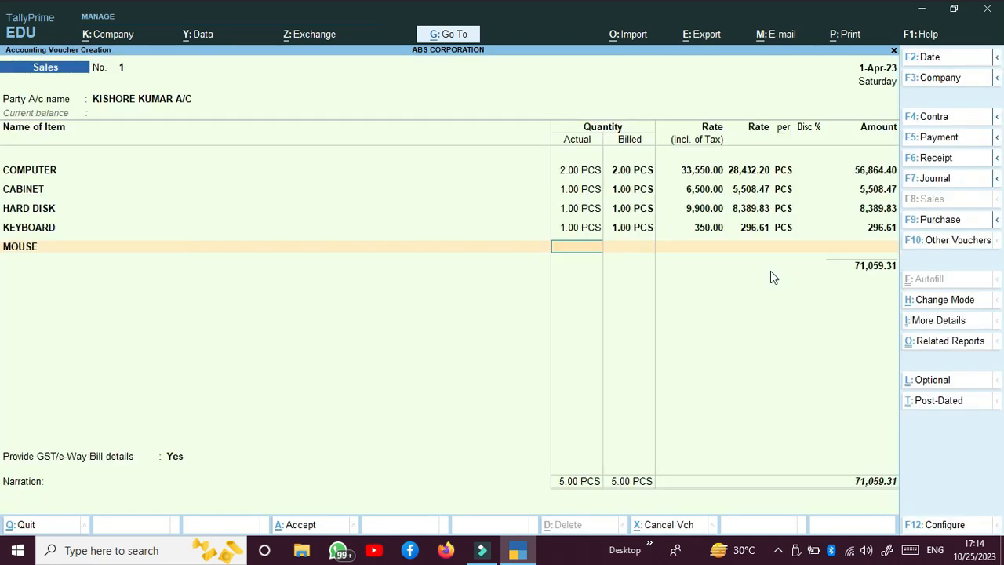
{"action": "type", "text": "1"}
{"action": "key", "text": "Return"}
{"action": "key", "text": "Return"}
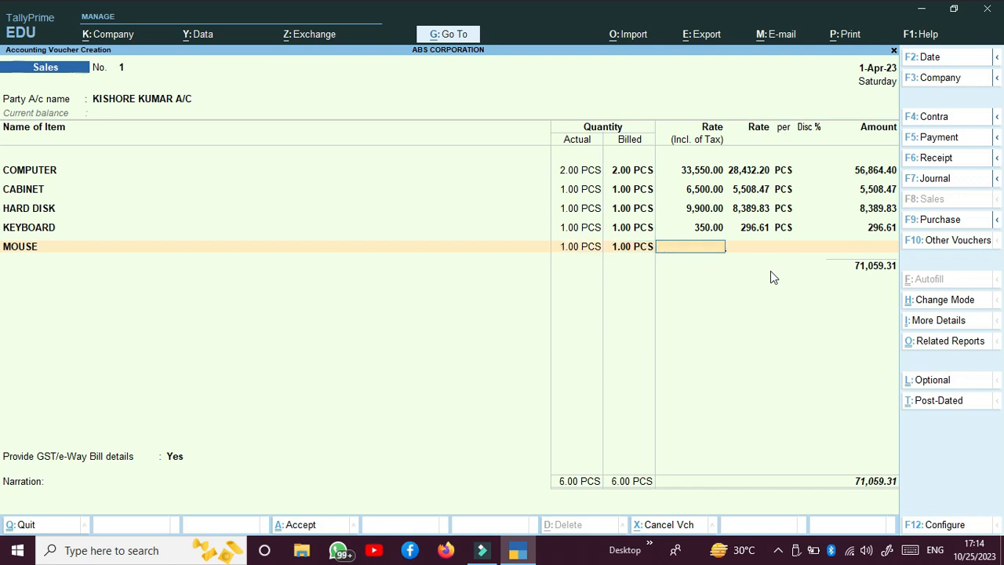
{"action": "type", "text": "350"}
{"action": "key", "text": "Return"}
{"action": "key", "text": "Return"}
{"action": "key", "text": "Return"}
{"action": "key", "text": "Return"}
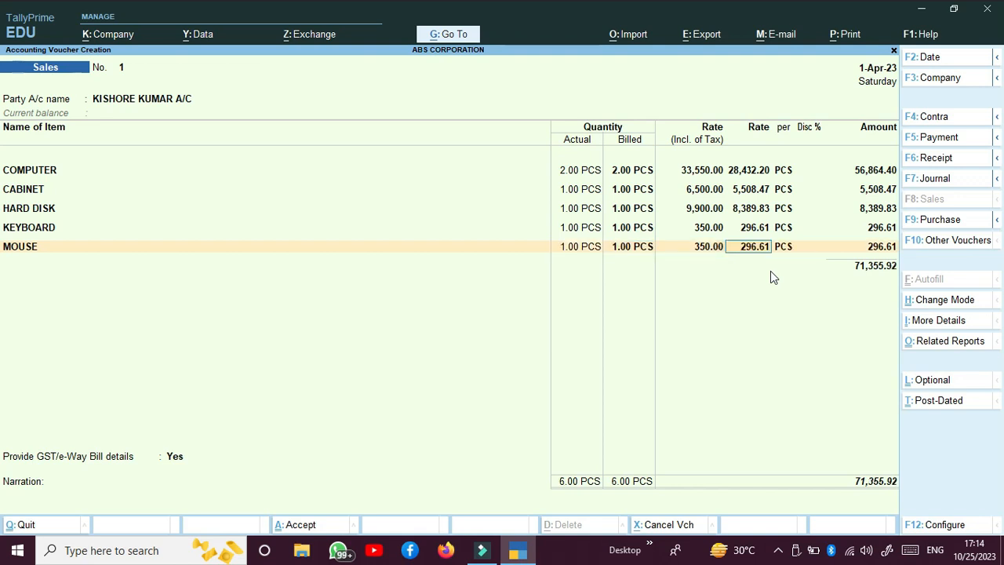
{"action": "key", "text": "Return"}
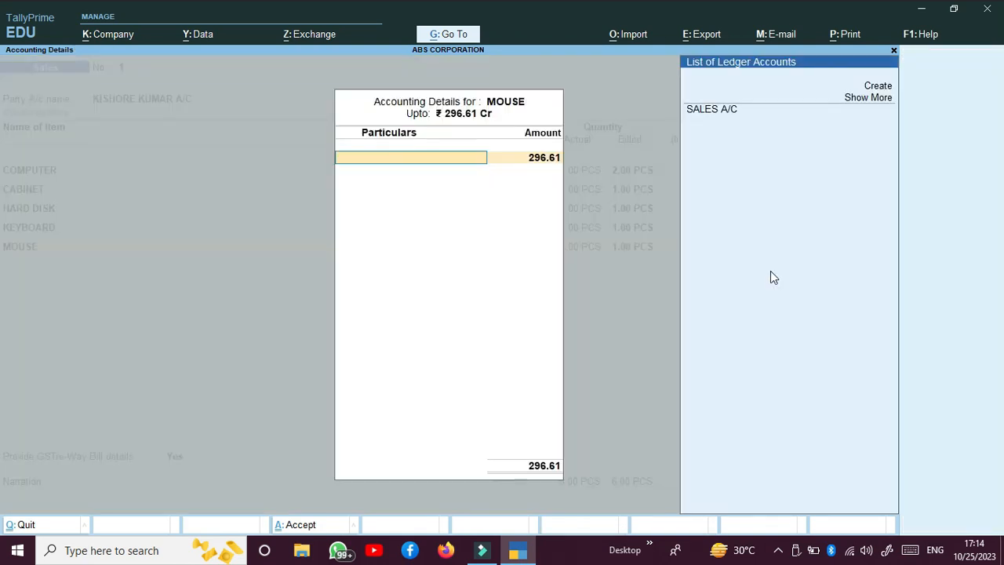
{"action": "key", "text": "Return"}
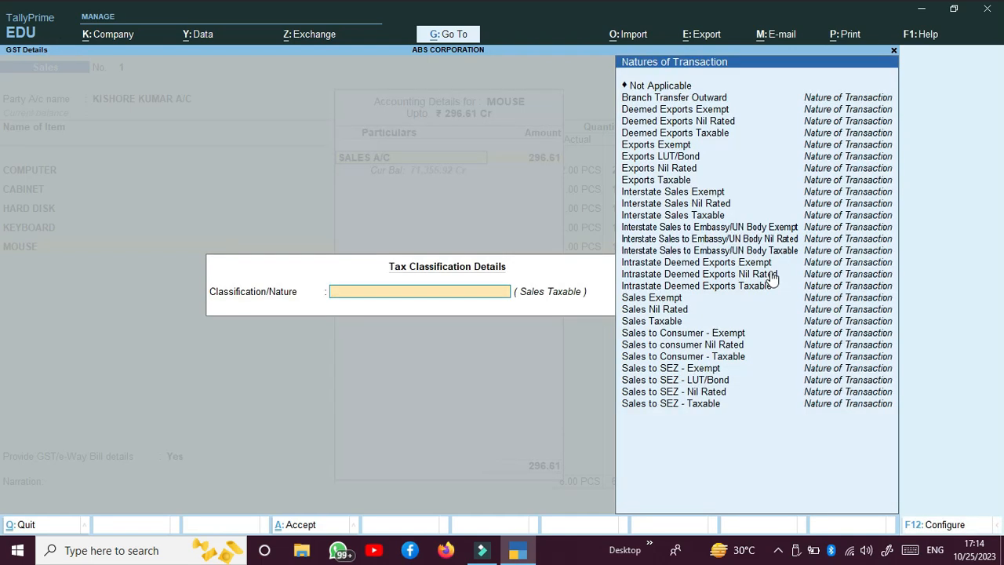
{"action": "key", "text": "Down"}
{"action": "key", "text": "Down"}
{"action": "key", "text": "Down"}
{"action": "key", "text": "Down"}
{"action": "key", "text": "Down"}
{"action": "key", "text": "Down"}
{"action": "key", "text": "Down"}
{"action": "key", "text": "Down"}
{"action": "key", "text": "Down"}
{"action": "key", "text": "Down"}
{"action": "key", "text": "Down"}
{"action": "key", "text": "Down"}
{"action": "key", "text": "Down"}
{"action": "key", "text": "Down"}
{"action": "key", "text": "Down"}
{"action": "key", "text": "Down"}
{"action": "key", "text": "Down"}
{"action": "key", "text": "Down"}
{"action": "key", "text": "Down"}
{"action": "key", "text": "Down"}
{"action": "key", "text": "Down"}
{"action": "key", "text": "Down"}
{"action": "key", "text": "Down"}
{"action": "key", "text": "Down"}
{"action": "key", "text": "Down"}
{"action": "key", "text": "Down"}
{"action": "key", "text": "Down"}
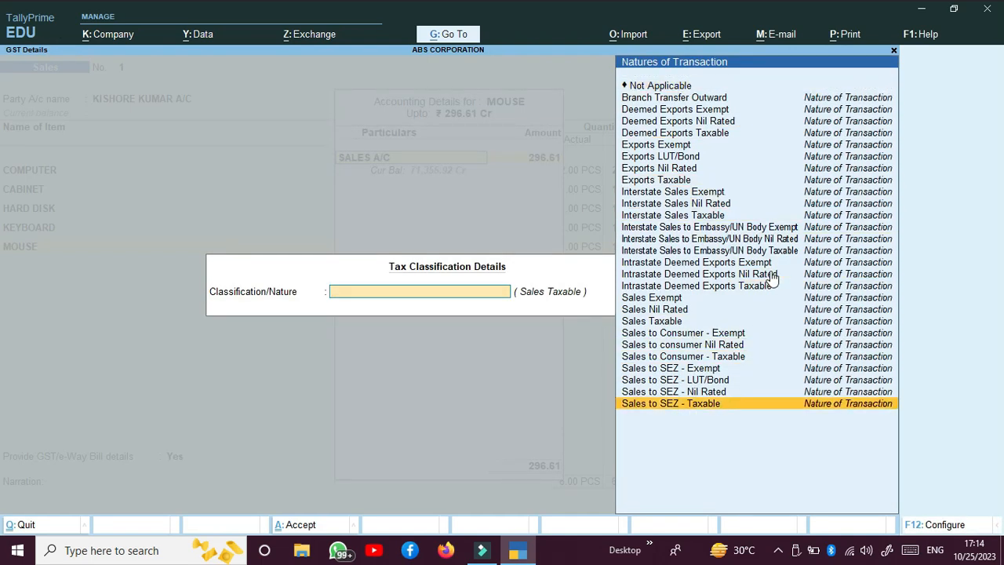
{"action": "key", "text": "Return"}
{"action": "key", "text": "Return"}
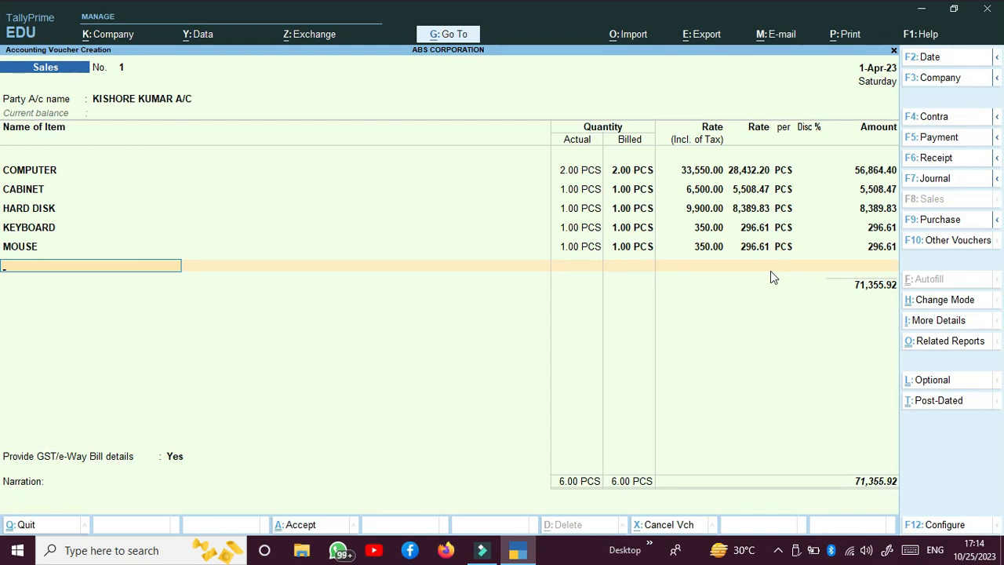
{"action": "key", "text": "Return"}
Add CGST and SGST lines of 5,117.80 each below the items
{"action": "type", "text": "CG"}
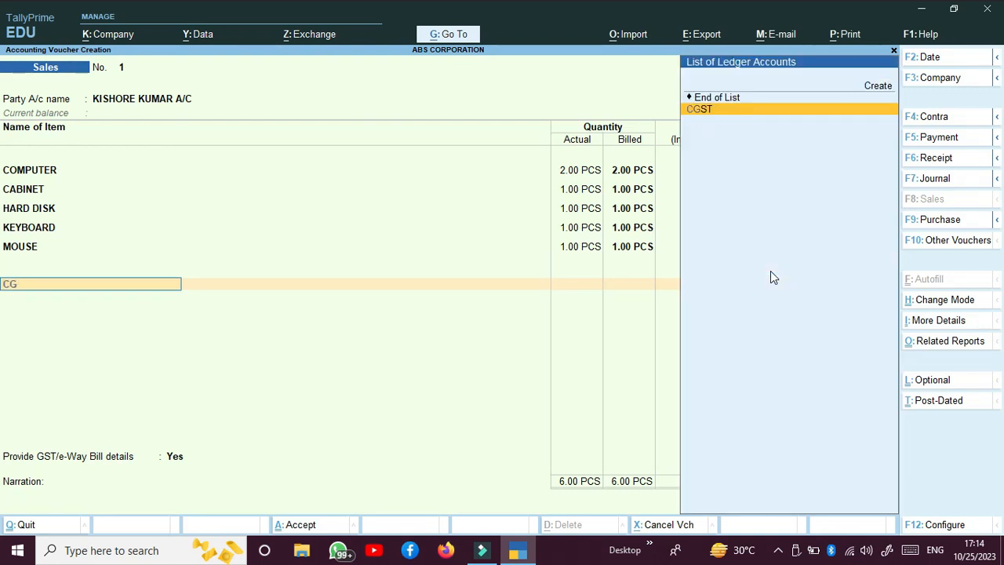
{"action": "key", "text": "Return"}
{"action": "type", "text": "SG"}
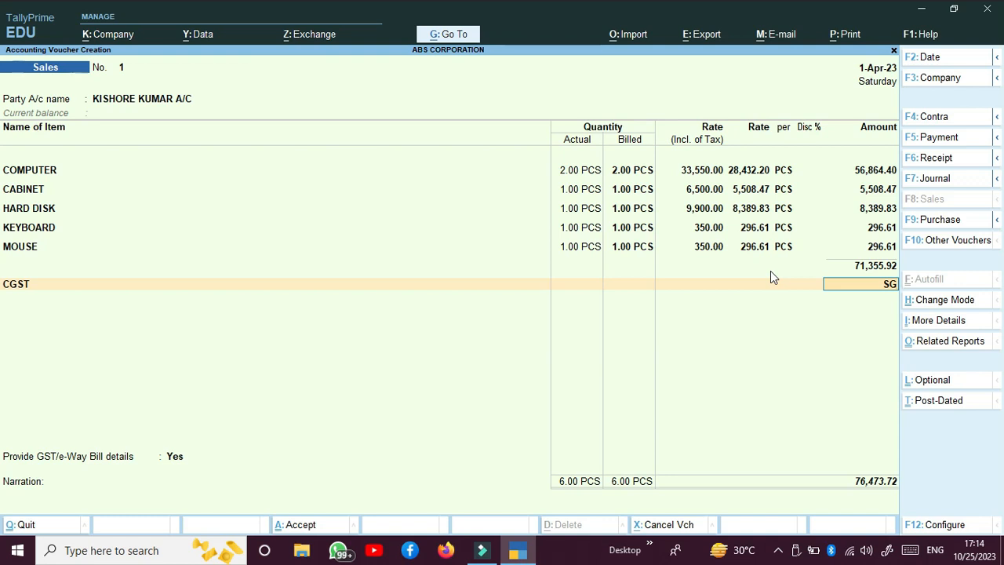
{"action": "key", "text": "BackSpace"}
{"action": "key", "text": "Return"}
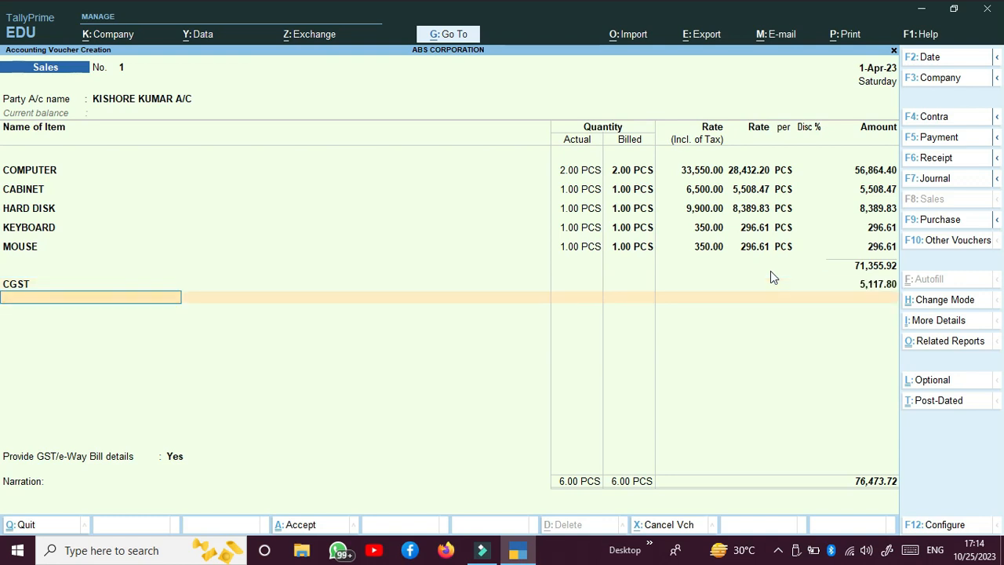
{"action": "type", "text": "S"}
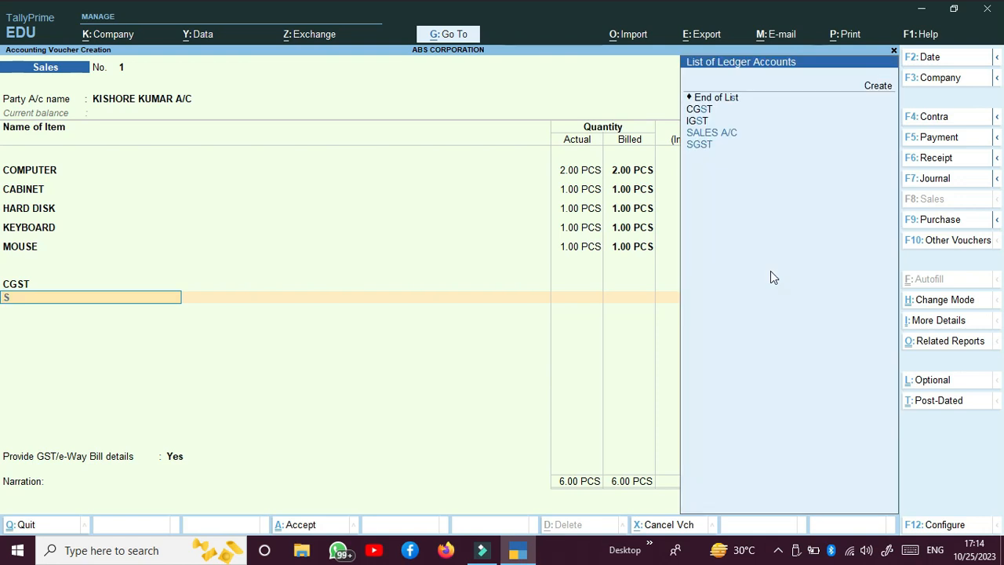
{"action": "type", "text": "G"}
{"action": "key", "text": "Return"}
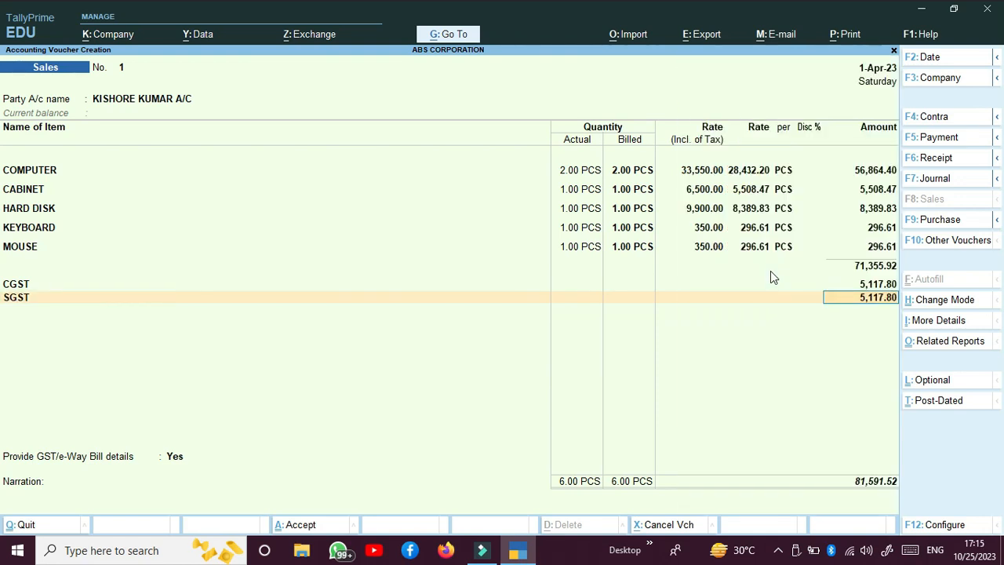
{"action": "key", "text": "Return"}
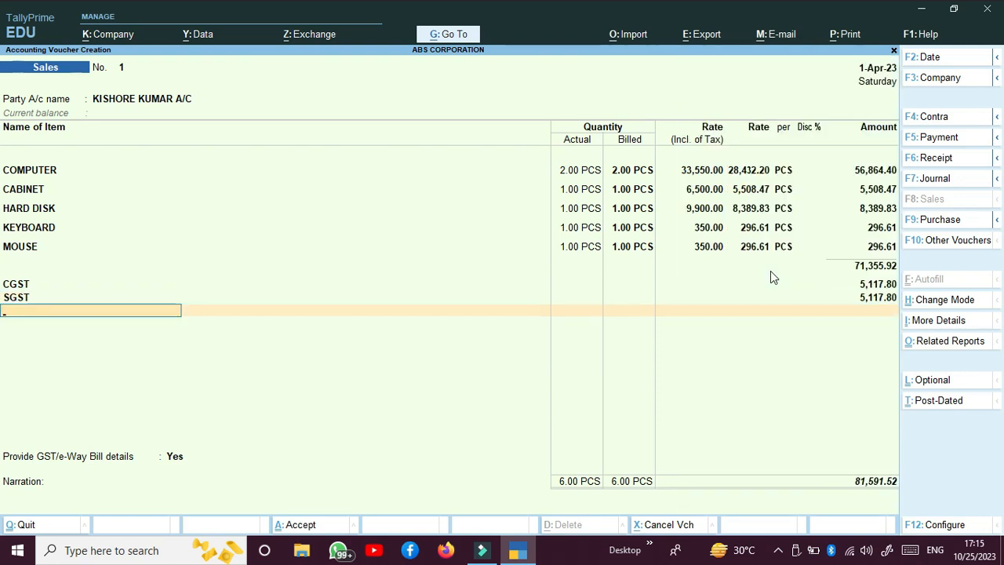
Add a 0.48 ROUND OFF line and save sales voucher 1 at 81,592.00
{"action": "type", "text": "r"}
{"action": "key", "text": "Return"}
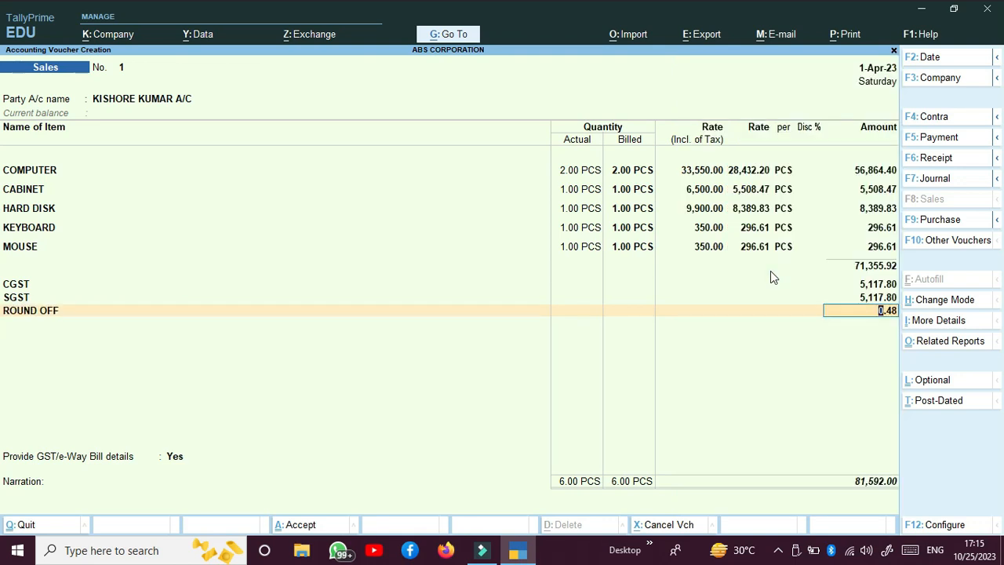
{"action": "key", "text": "ctrl"}
{"action": "key", "text": "ctrl+a"}
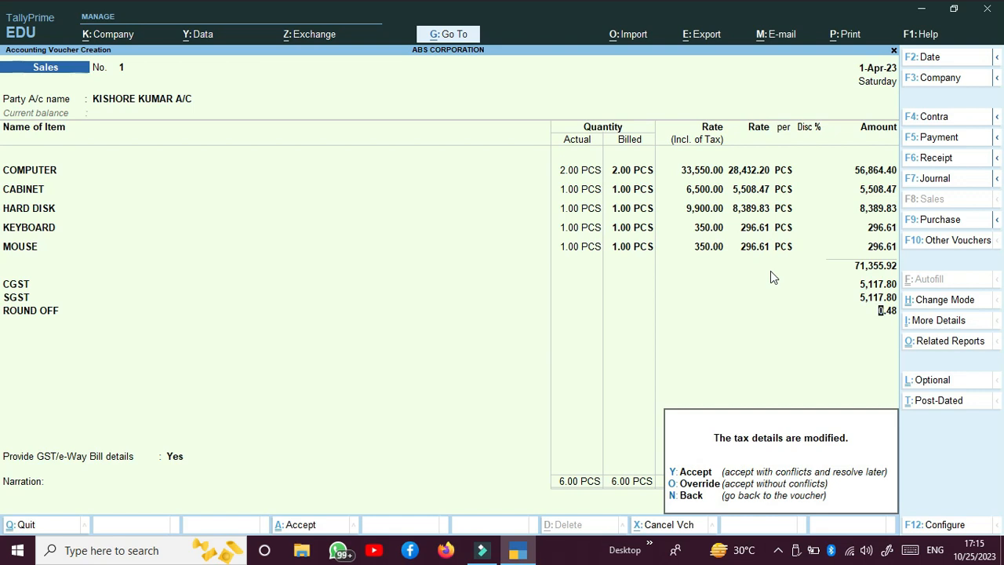
{"action": "key", "text": "y"}
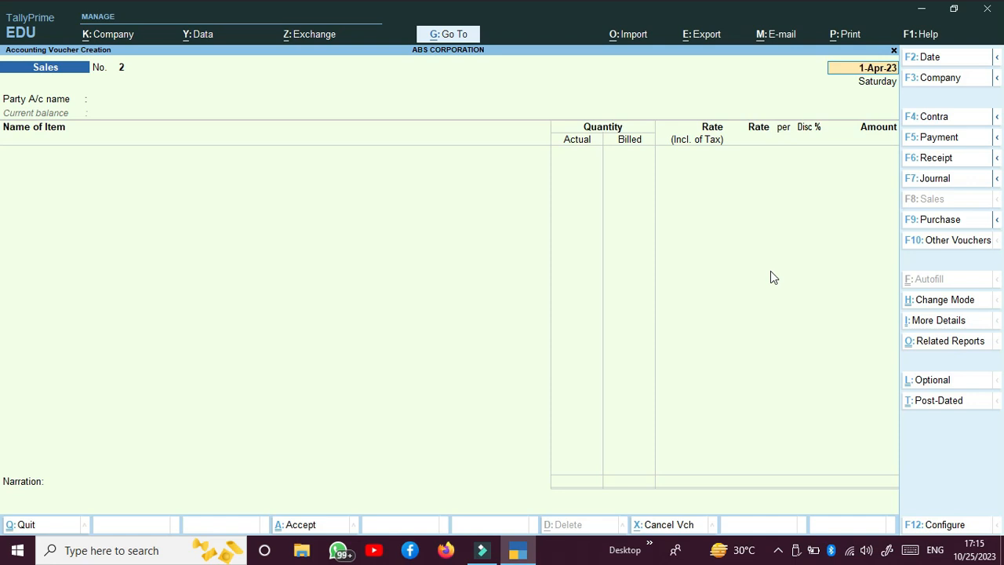
Select the customer ledger as party for sales voucher 2
{"action": "key", "text": "Return"}
{"action": "key", "text": "Down"}
{"action": "key", "text": "Down"}
{"action": "key", "text": "Down"}
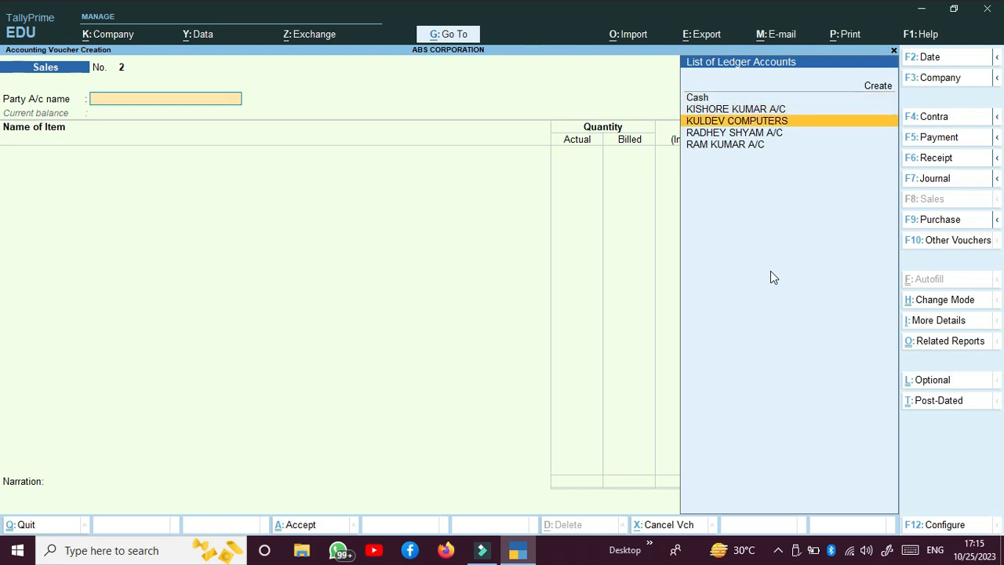
{"action": "key", "text": "Return"}
{"action": "key", "text": "Return"}
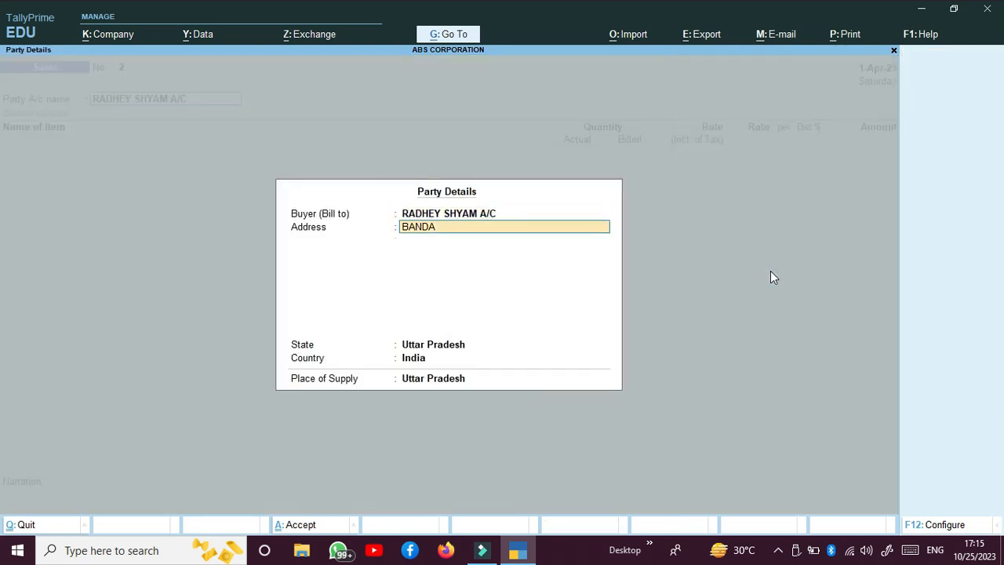
{"action": "key", "text": "Return"}
{"action": "key", "text": "Return"}
{"action": "key", "text": "Return"}
{"action": "key", "text": "Return"}
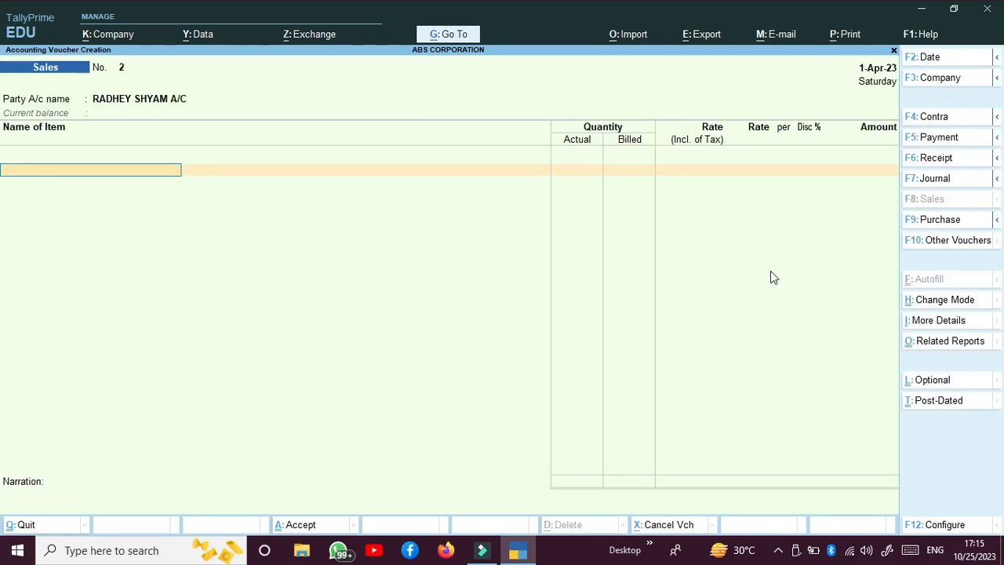
Add 2 COMPUTER at 45,000 tax-inclusive to SALES A/C as Sales to SEZ - Taxable
{"action": "key", "text": "Down"}
{"action": "key", "text": "Down"}
{"action": "key", "text": "Down"}
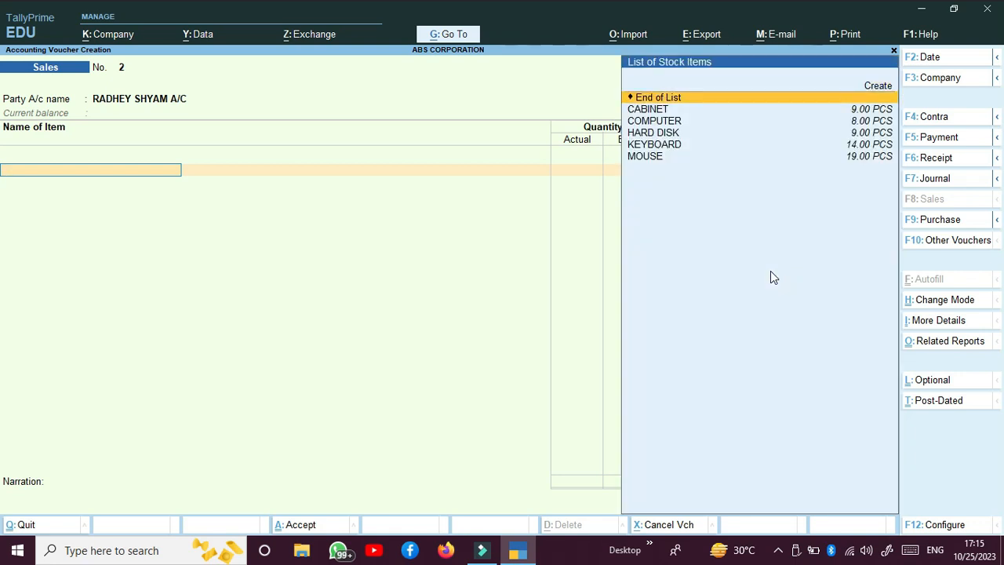
{"action": "key", "text": "Return"}
{"action": "type", "text": "2"}
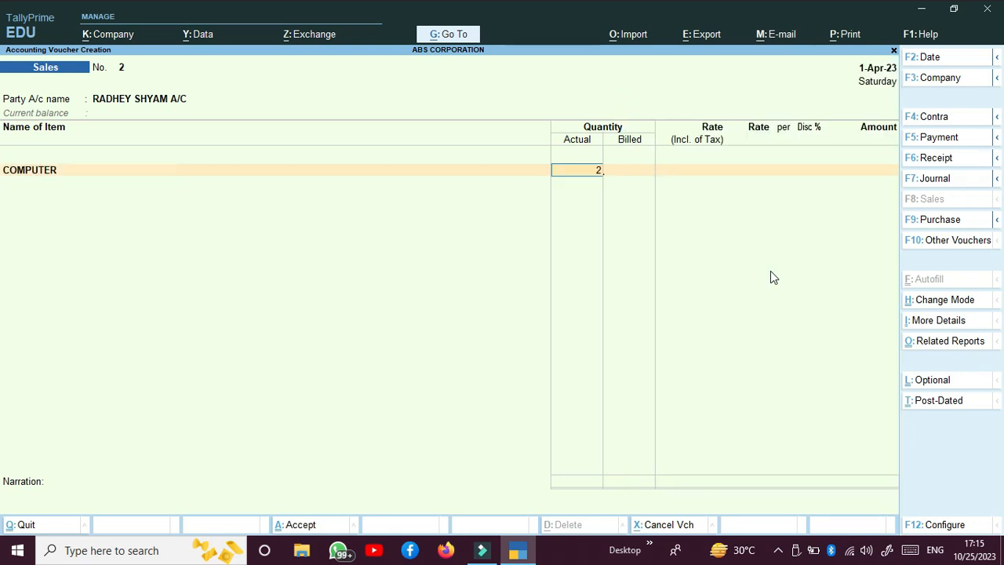
{"action": "key", "text": "Return"}
{"action": "key", "text": "Return"}
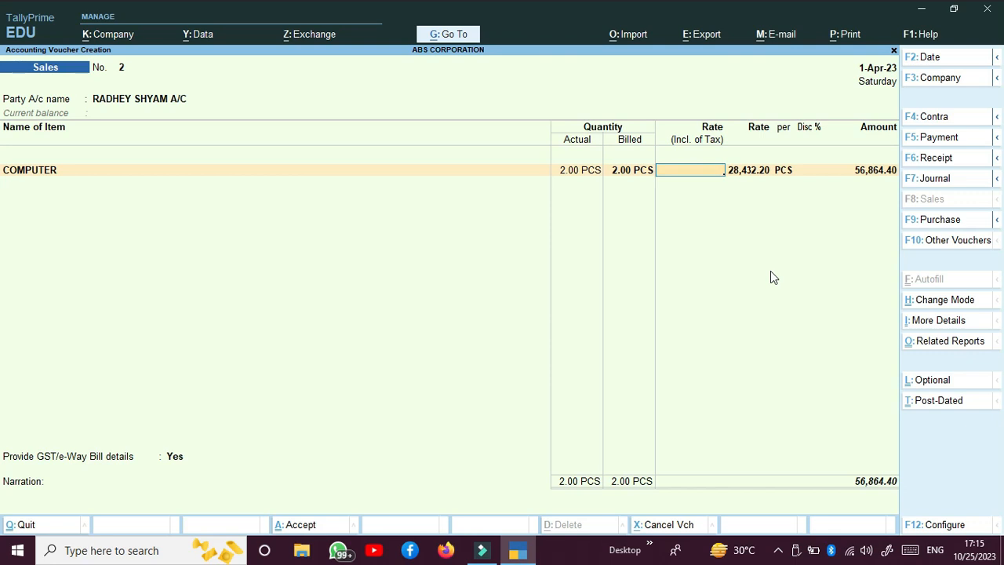
{"action": "type", "text": "450000"}
{"action": "key", "text": "BackSpace"}
{"action": "key", "text": "Return"}
{"action": "key", "text": "Return"}
{"action": "key", "text": "Return"}
{"action": "key", "text": "Return"}
{"action": "key", "text": "Return"}
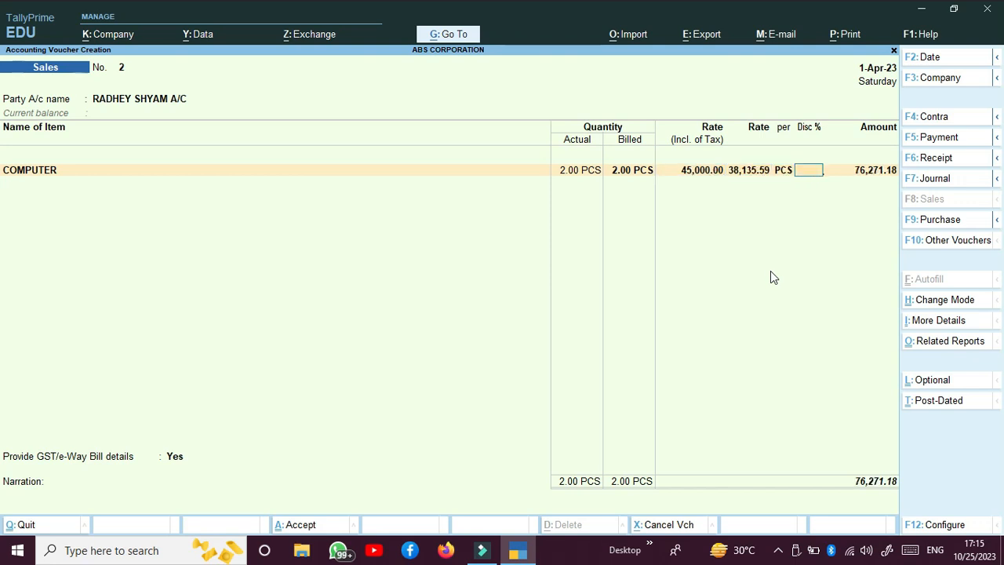
{"action": "key", "text": "Return"}
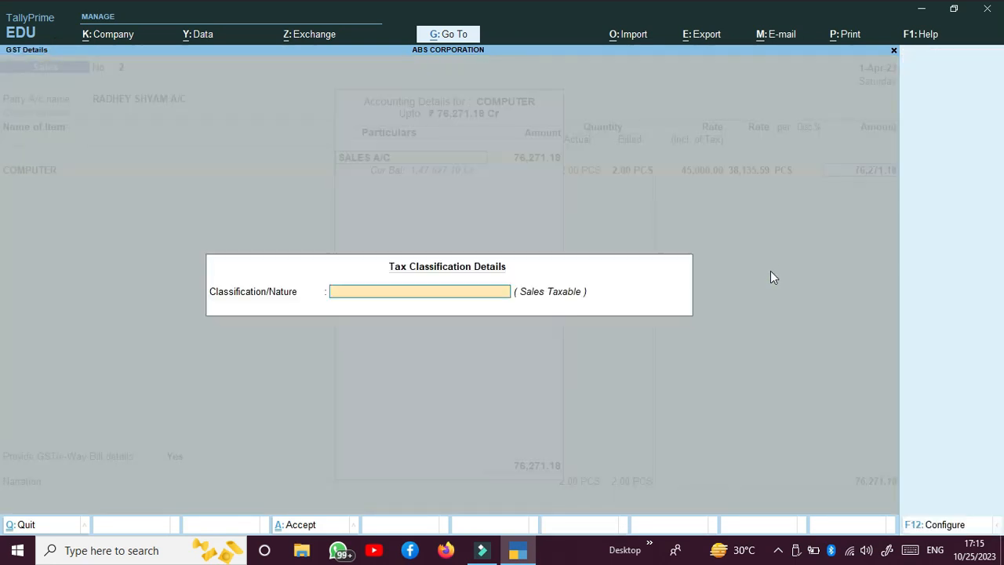
{"action": "key", "text": "Down"}
{"action": "key", "text": "Down"}
{"action": "key", "text": "Down"}
{"action": "key", "text": "Down"}
{"action": "key", "text": "Down"}
{"action": "key", "text": "Down"}
{"action": "key", "text": "Down"}
{"action": "key", "text": "Down"}
{"action": "key", "text": "Down"}
{"action": "key", "text": "Down"}
{"action": "key", "text": "Down"}
{"action": "key", "text": "Down"}
{"action": "key", "text": "Down"}
{"action": "key", "text": "Down"}
{"action": "key", "text": "Down"}
{"action": "key", "text": "Down"}
{"action": "key", "text": "Down"}
{"action": "key", "text": "Down"}
{"action": "key", "text": "Down"}
{"action": "key", "text": "Down"}
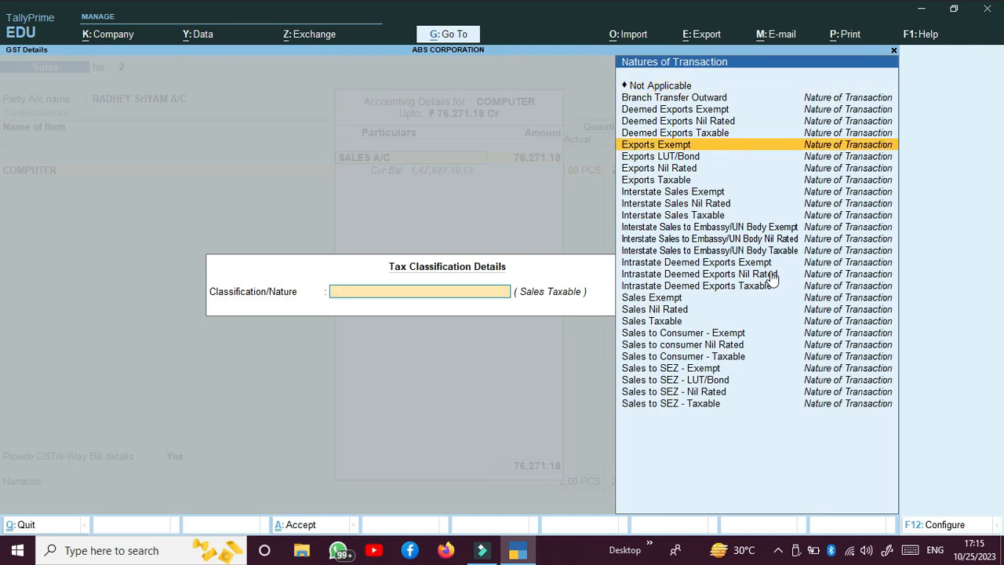
{"action": "key", "text": "Down"}
{"action": "key", "text": "Down"}
{"action": "key", "text": "Down"}
{"action": "key", "text": "Down"}
{"action": "key", "text": "Down"}
{"action": "key", "text": "Down"}
{"action": "key", "text": "Return"}
{"action": "key", "text": "Return"}
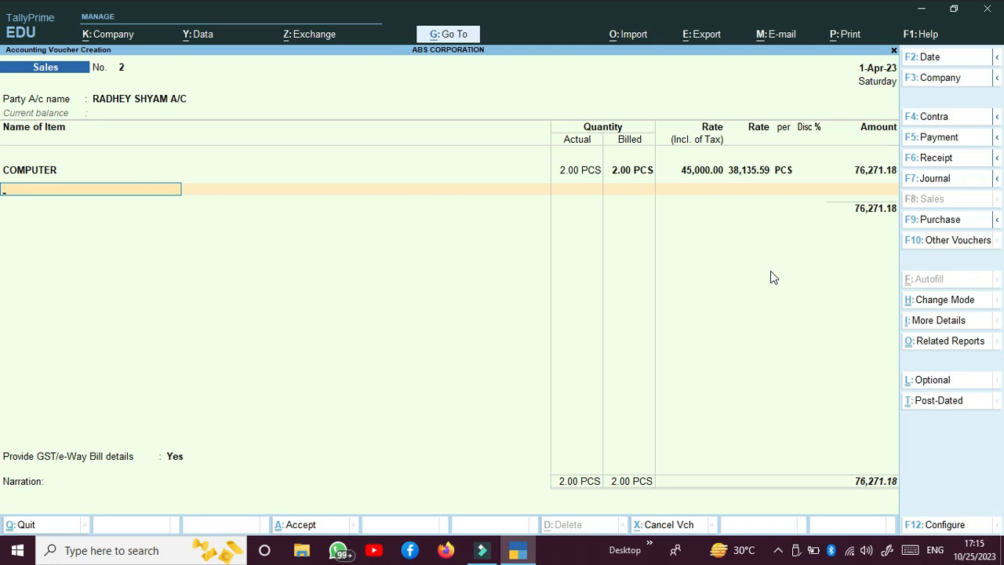
Add 1 HARD DISK at 9,900 tax-inclusive as Sales to SEZ - Taxable, then start a CGST line
{"action": "key", "text": "Down"}
{"action": "key", "text": "Down"}
{"action": "key", "text": "Down"}
{"action": "key", "text": "Down"}
{"action": "key", "text": "Return"}
{"action": "type", "text": "1"}
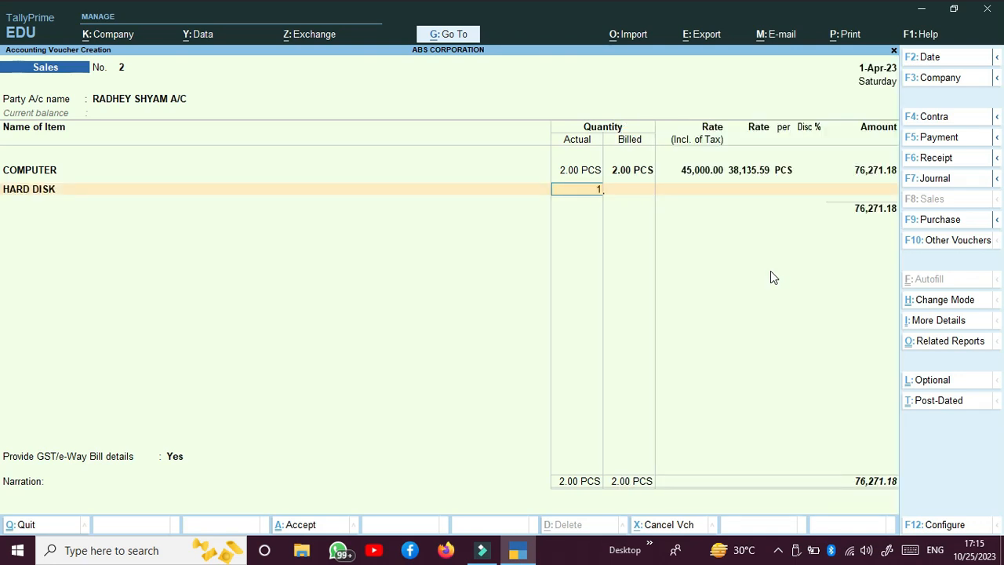
{"action": "key", "text": "Return"}
{"action": "key", "text": "Return"}
{"action": "type", "text": "9"}
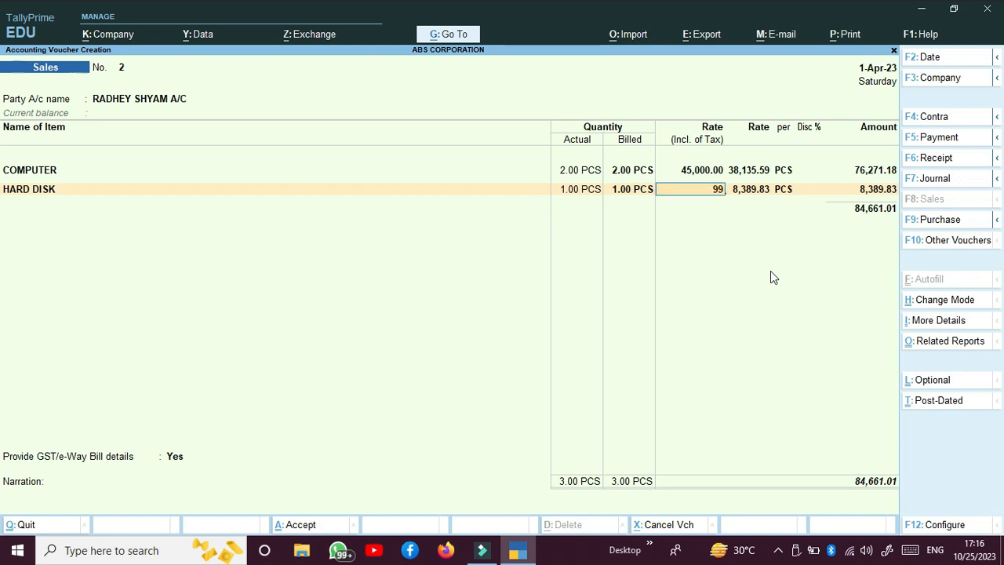
{"action": "type", "text": ",900"}
{"action": "key", "text": "Return"}
{"action": "key", "text": "Return"}
{"action": "key", "text": "Return"}
{"action": "key", "text": "Return"}
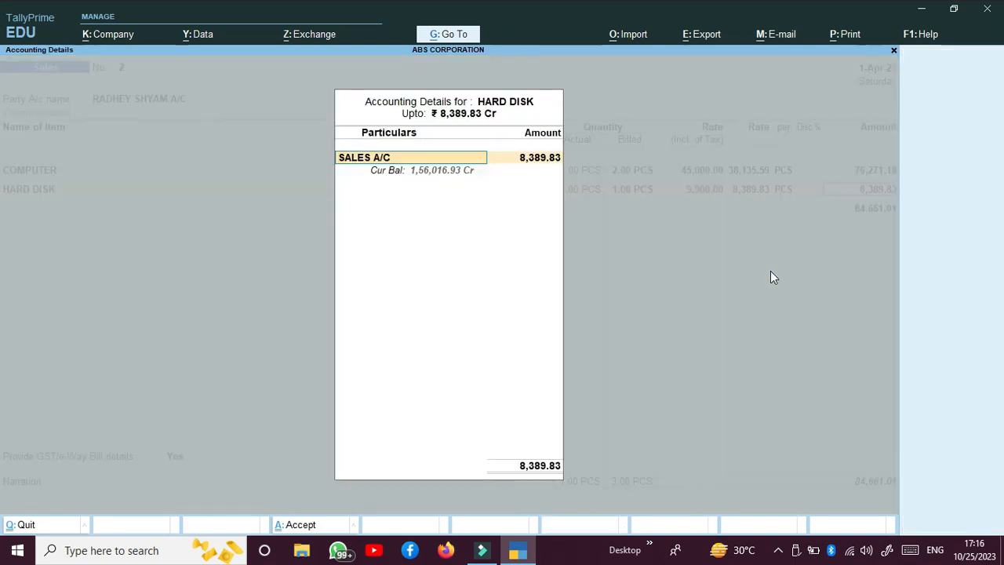
{"action": "key", "text": "Return"}
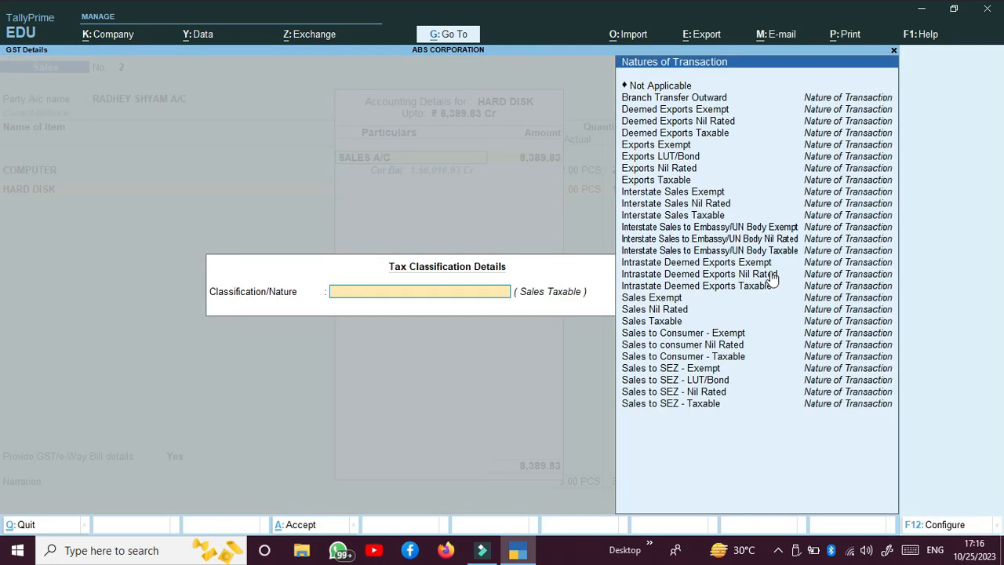
{"action": "key", "text": "Down"}
{"action": "key", "text": "Down"}
{"action": "key", "text": "Down"}
{"action": "key", "text": "Down"}
{"action": "key", "text": "Down"}
{"action": "key", "text": "Down"}
{"action": "key", "text": "Down"}
{"action": "key", "text": "Down"}
{"action": "key", "text": "Down"}
{"action": "key", "text": "Down"}
{"action": "key", "text": "Down"}
{"action": "key", "text": "Down"}
{"action": "key", "text": "Down"}
{"action": "key", "text": "Down"}
{"action": "key", "text": "Down"}
{"action": "key", "text": "Down"}
{"action": "key", "text": "Down"}
{"action": "key", "text": "Down"}
{"action": "key", "text": "Down"}
{"action": "key", "text": "Down"}
{"action": "key", "text": "Return"}
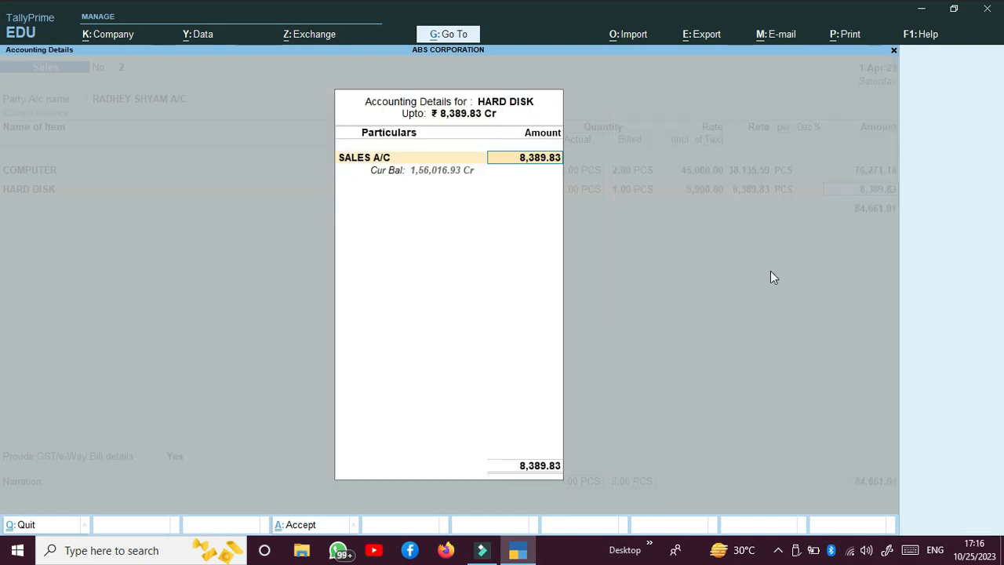
{"action": "key", "text": "Return"}
{"action": "key", "text": "Return"}
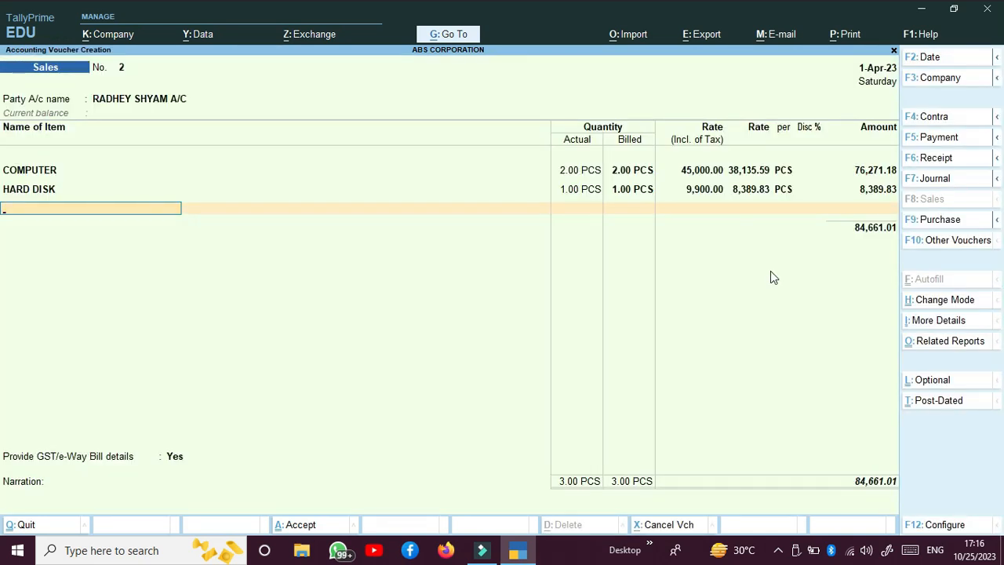
{"action": "key", "text": "Return"}
{"action": "type", "text": "cg"}
{"action": "key", "text": "Return"}
{"action": "key", "text": "Return"}
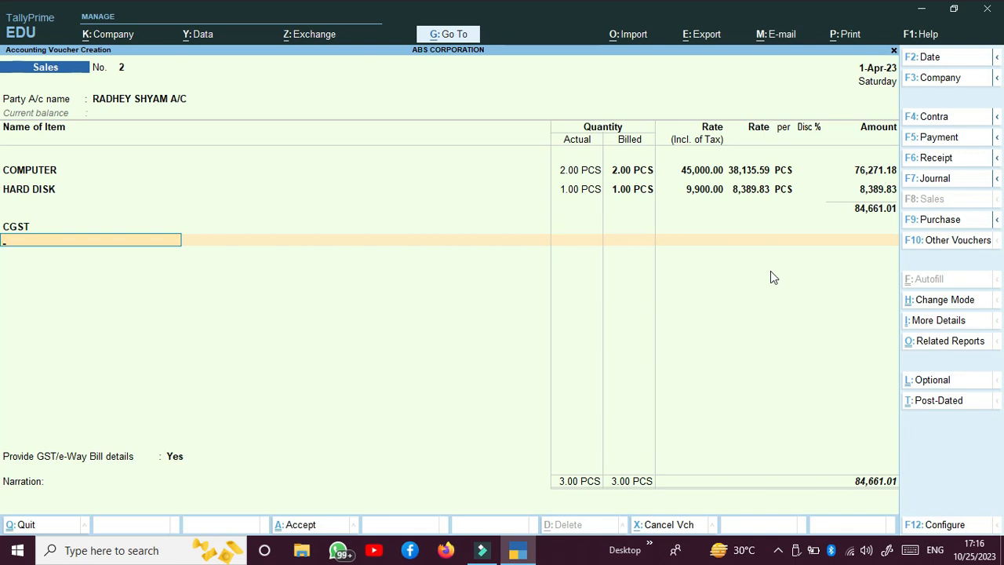
Go back and change the COMPUTER line's nature to Sales Taxable
{"action": "key", "text": "BackSpace"}
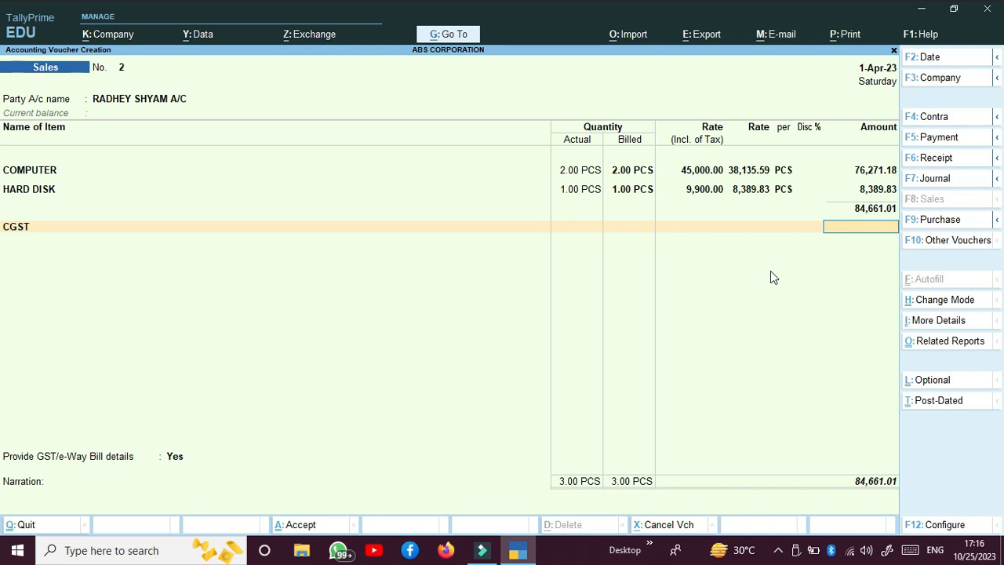
{"action": "key", "text": "BackSpace"}
{"action": "key", "text": "Return"}
{"action": "key", "text": "BackSpace"}
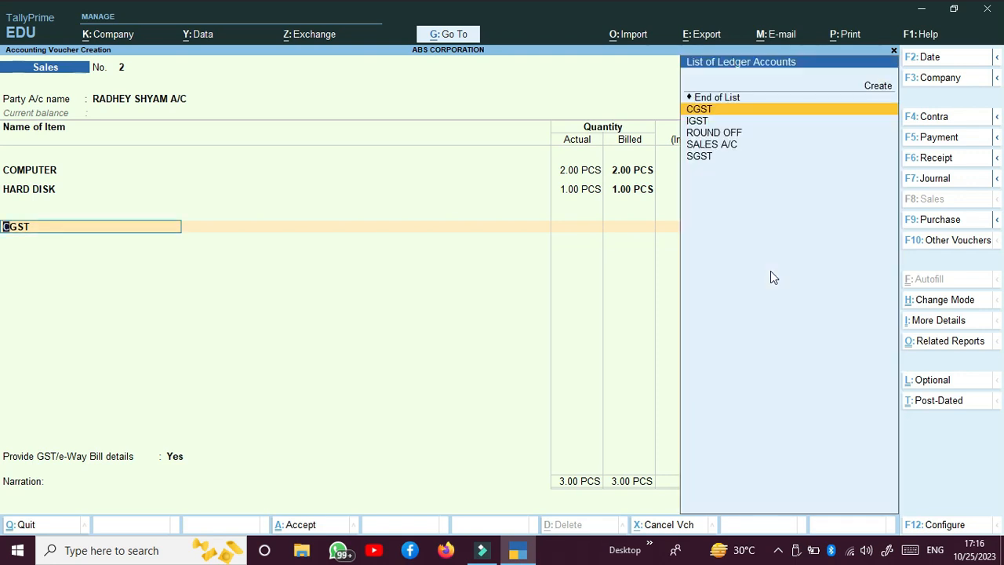
{"action": "key", "text": "BackSpace"}
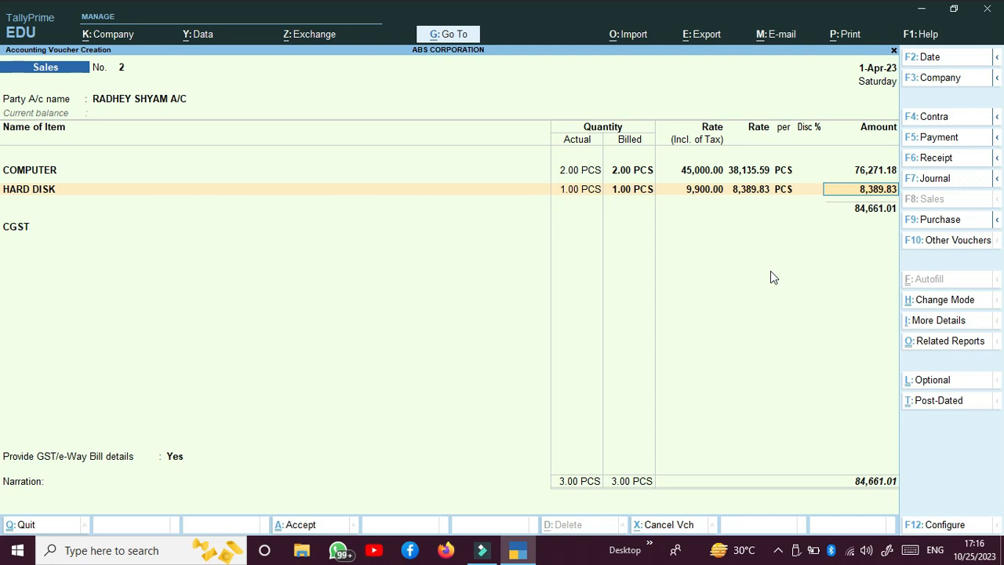
{"action": "key", "text": "Up"}
{"action": "key", "text": "Return"}
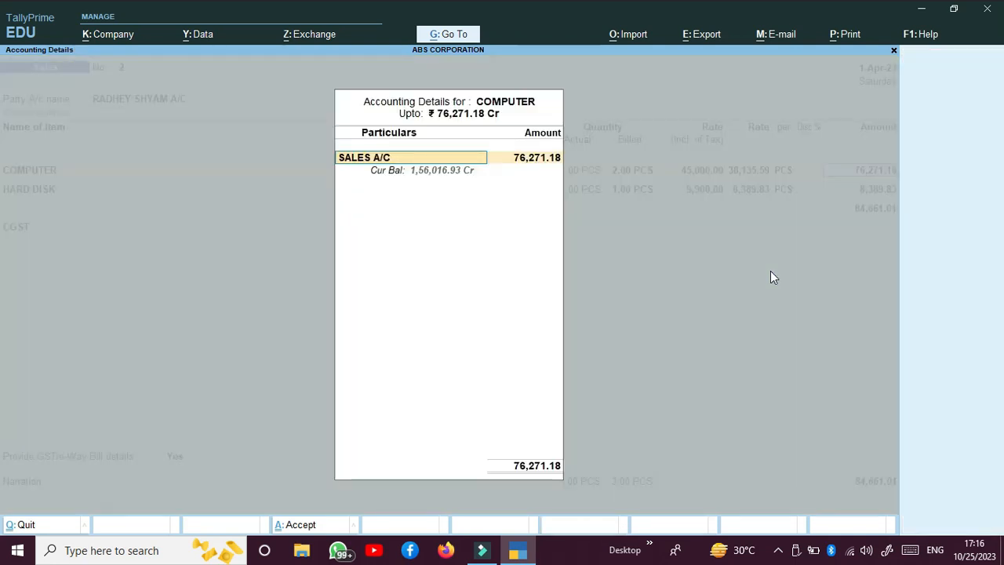
{"action": "key", "text": "Return"}
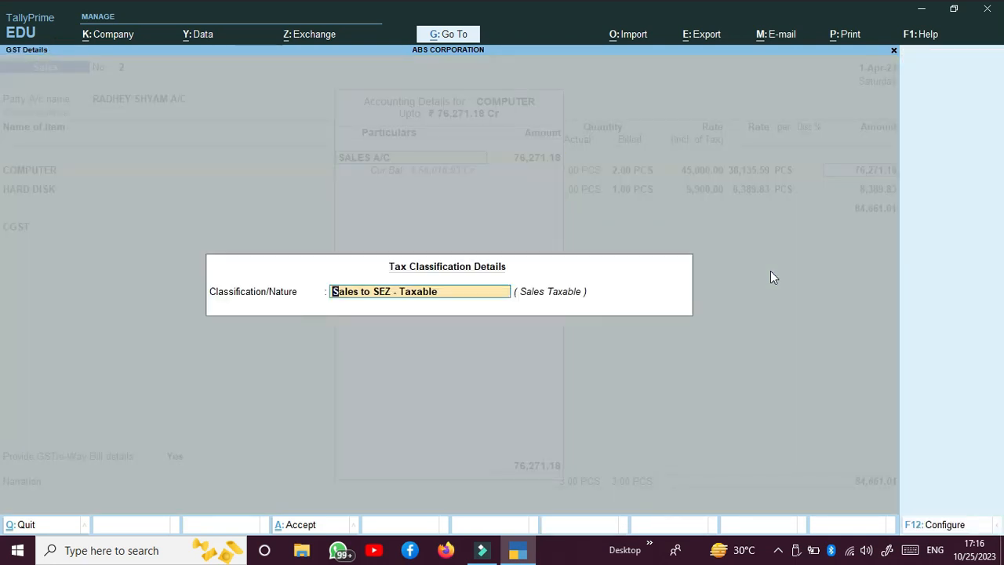
{"action": "key", "text": "BackSpace"}
{"action": "key", "text": "Down"}
{"action": "key", "text": "Down"}
{"action": "key", "text": "Down"}
{"action": "key", "text": "Down"}
{"action": "key", "text": "Down"}
{"action": "key", "text": "Down"}
{"action": "key", "text": "Down"}
{"action": "key", "text": "Down"}
{"action": "key", "text": "Down"}
{"action": "key", "text": "Down"}
{"action": "key", "text": "Down"}
{"action": "key", "text": "Down"}
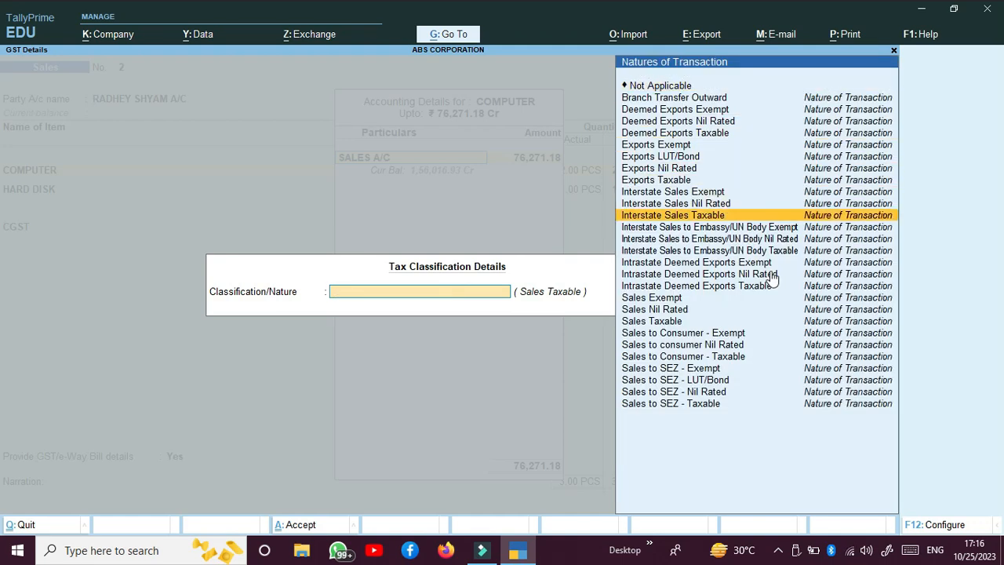
{"action": "key", "text": "Down"}
{"action": "key", "text": "Down"}
{"action": "key", "text": "Down"}
{"action": "key", "text": "Down"}
{"action": "key", "text": "Down"}
{"action": "key", "text": "Down"}
{"action": "key", "text": "Down"}
{"action": "key", "text": "Down"}
{"action": "key", "text": "Down"}
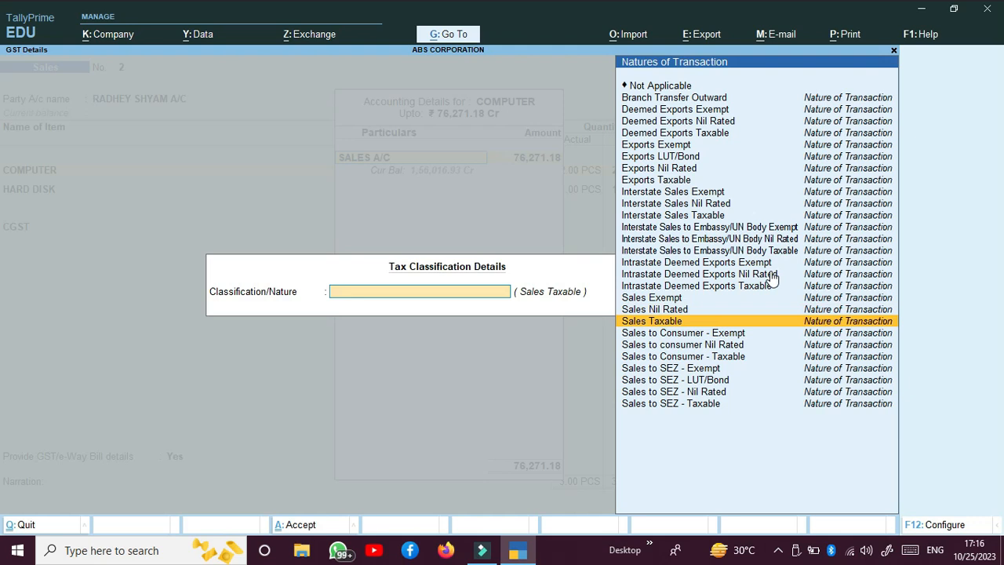
{"action": "key", "text": "Return"}
{"action": "key", "text": "Return"}
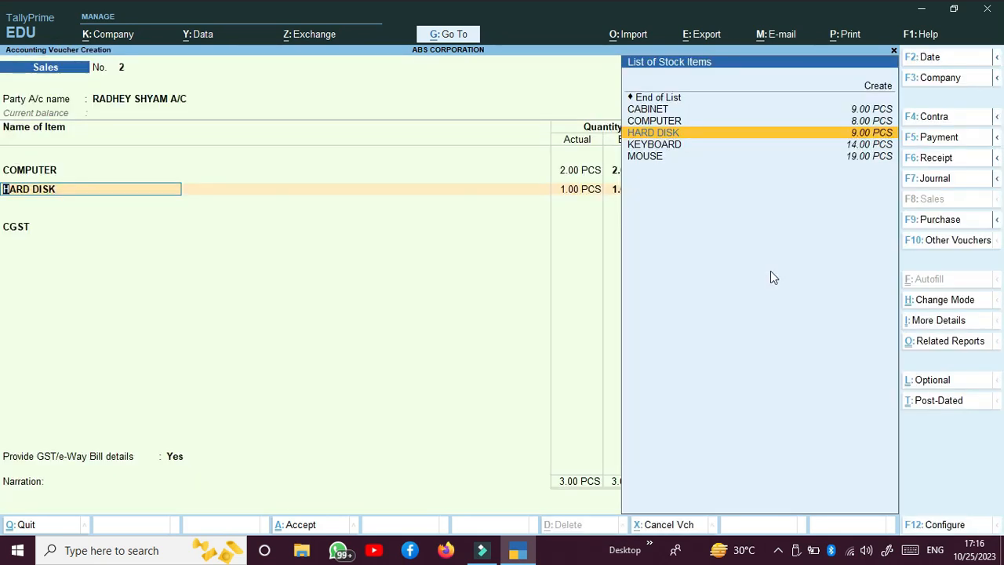
{"action": "key", "text": "Return"}
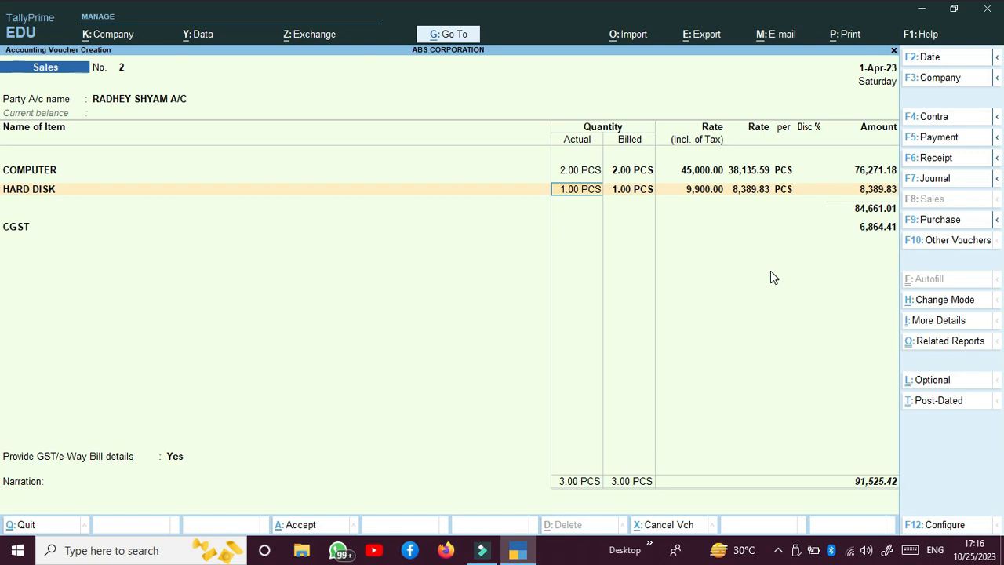
Change the HARD DISK nature to Sales Taxable and recheck both items' classifications
{"action": "key", "text": "Return"}
{"action": "key", "text": "Return"}
{"action": "key", "text": "Return"}
{"action": "key", "text": "Return"}
{"action": "key", "text": "Return"}
{"action": "key", "text": "Return"}
{"action": "key", "text": "Return"}
{"action": "key", "text": "Return"}
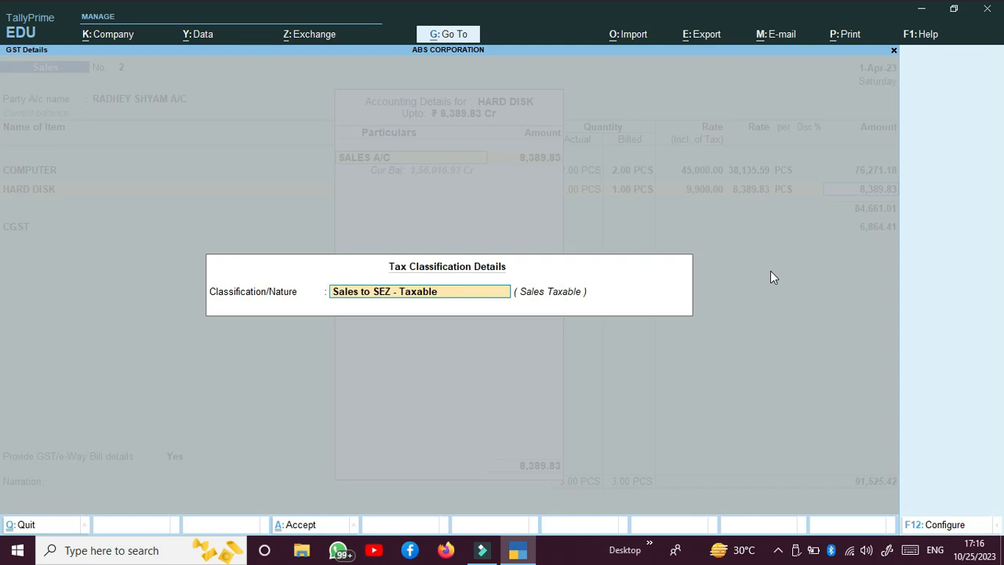
{"action": "key", "text": "BackSpace"}
{"action": "key", "text": "Down"}
{"action": "key", "text": "Down"}
{"action": "key", "text": "Down"}
{"action": "key", "text": "Down"}
{"action": "key", "text": "Down"}
{"action": "key", "text": "Up"}
{"action": "key", "text": "Return"}
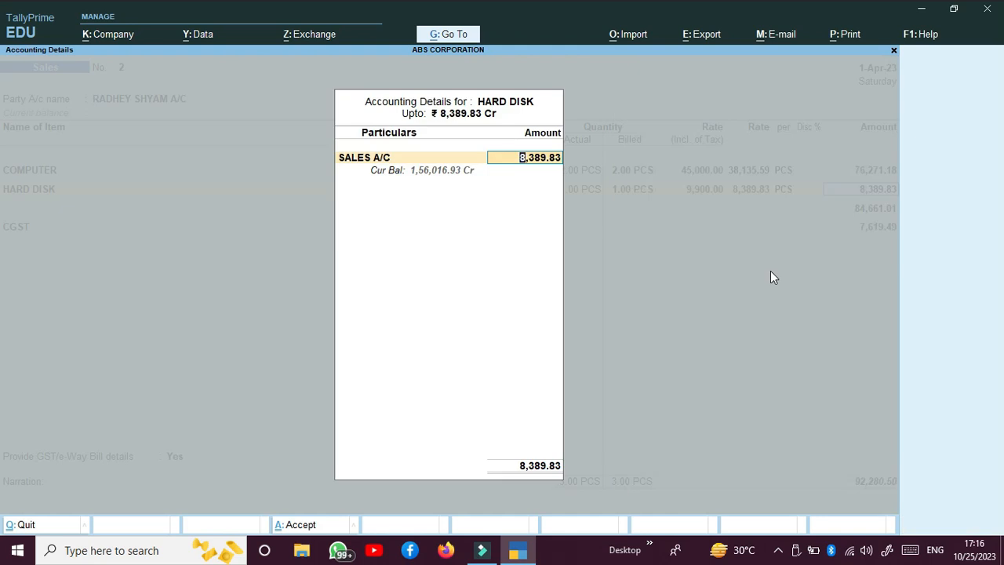
{"action": "key", "text": "Return"}
{"action": "key", "text": "BackSpace"}
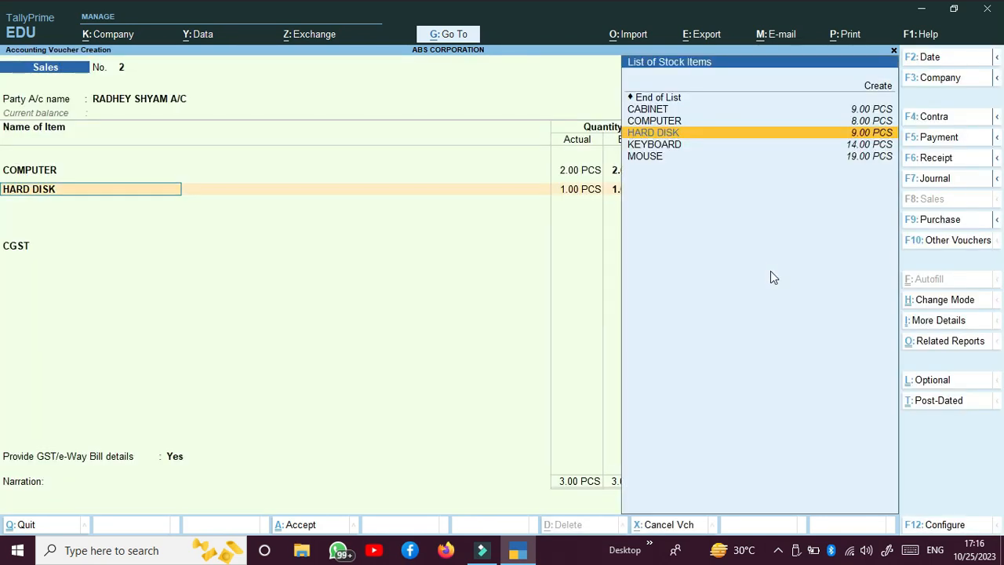
{"action": "key", "text": "BackSpace"}
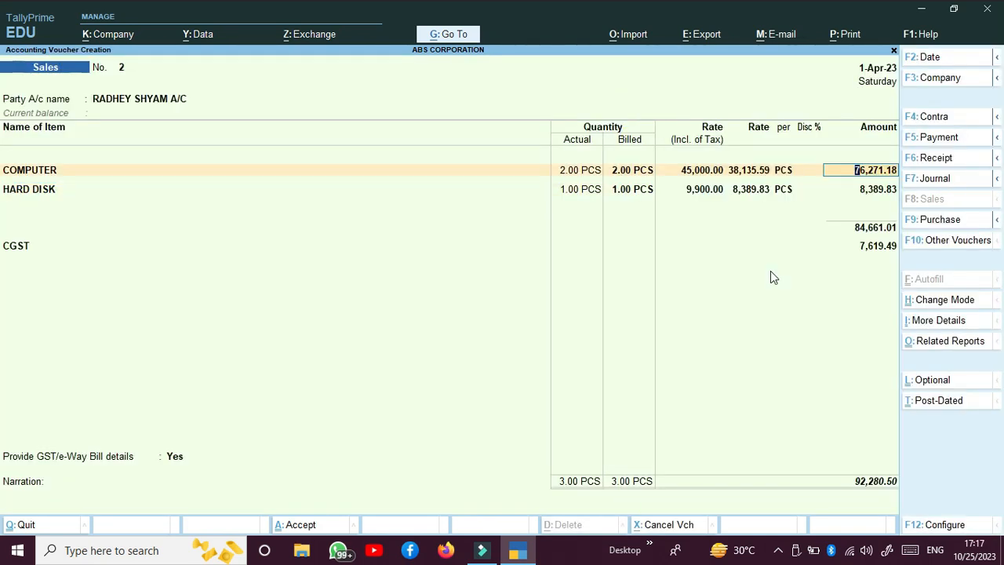
{"action": "key", "text": "Return"}
{"action": "key", "text": "Return"}
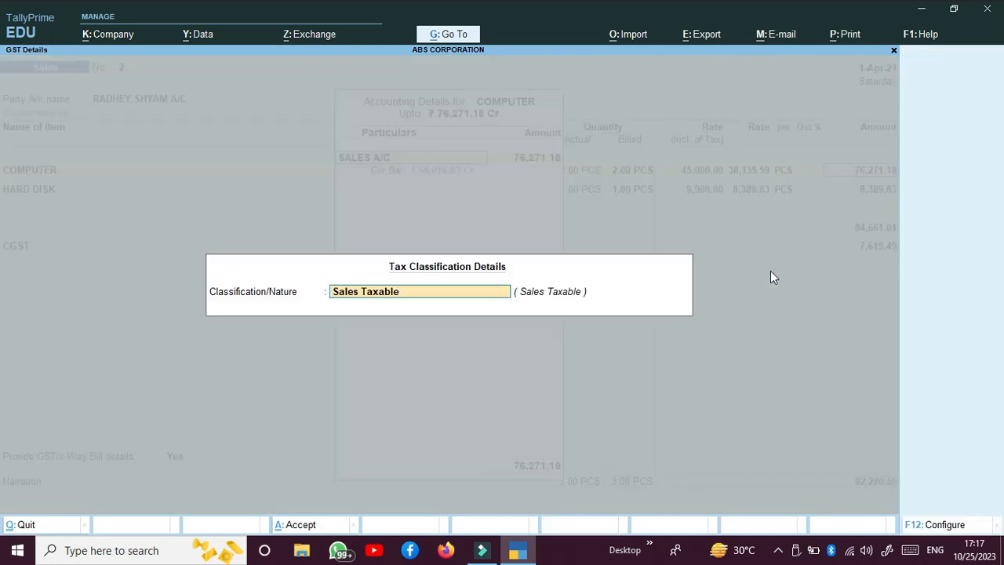
{"action": "key", "text": "Return"}
{"action": "key", "text": "Return"}
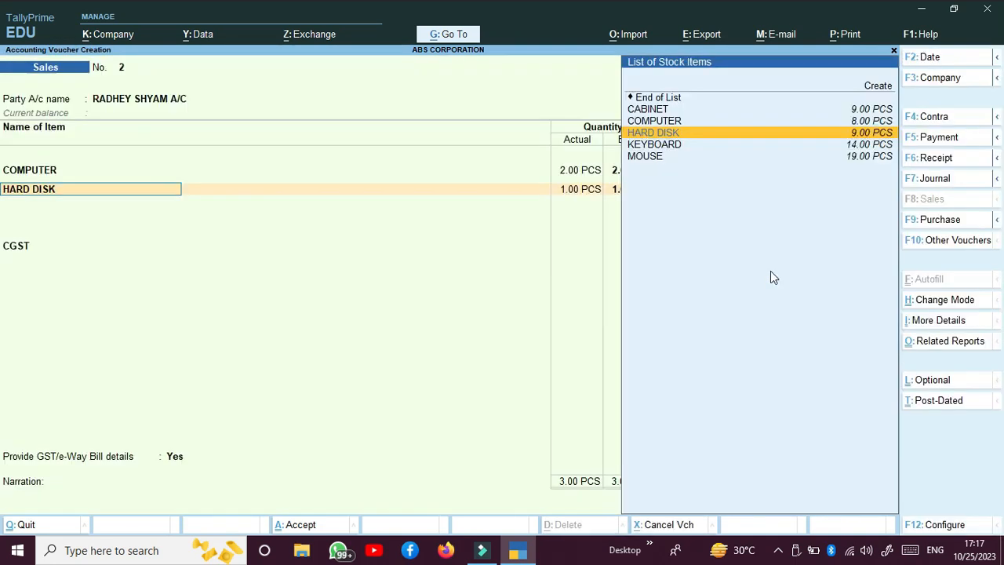
{"action": "key", "text": "Return"}
{"action": "key", "text": "Return"}
{"action": "key", "text": "Return"}
{"action": "key", "text": "Return"}
{"action": "key", "text": "Return"}
{"action": "key", "text": "Return"}
{"action": "key", "text": "Return"}
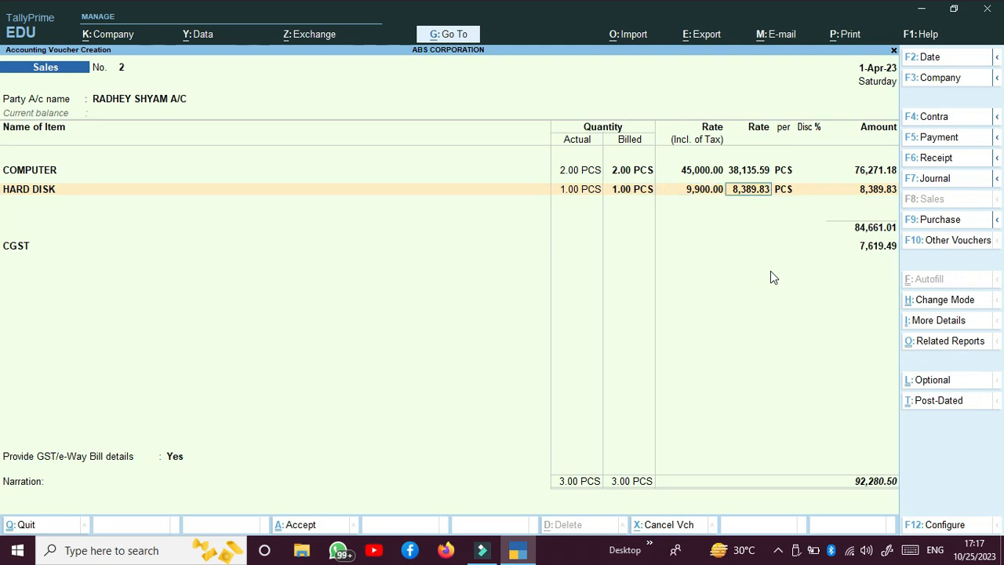
{"action": "key", "text": "Return"}
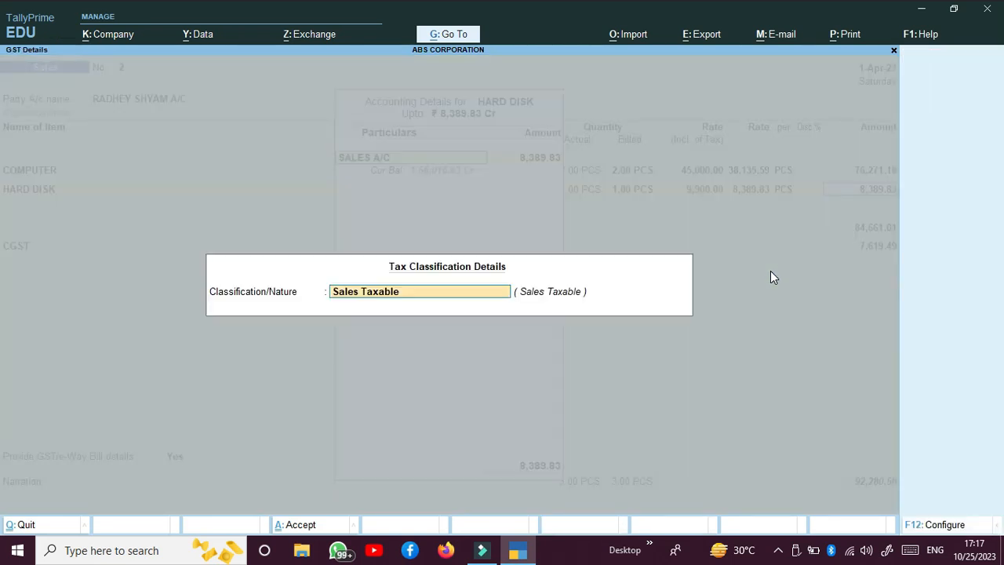
{"action": "key", "text": "Return"}
{"action": "key", "text": "Return"}
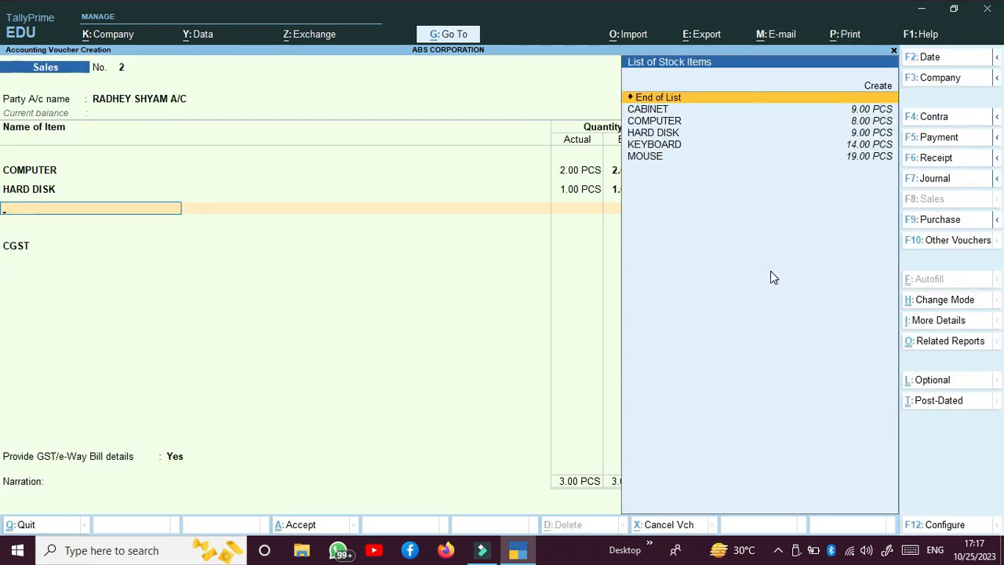
{"action": "key", "text": "Return"}
Add CGST and SGST of 7,619.49 each plus a 0.01 ROUND OFF line
{"action": "key", "text": "Return"}
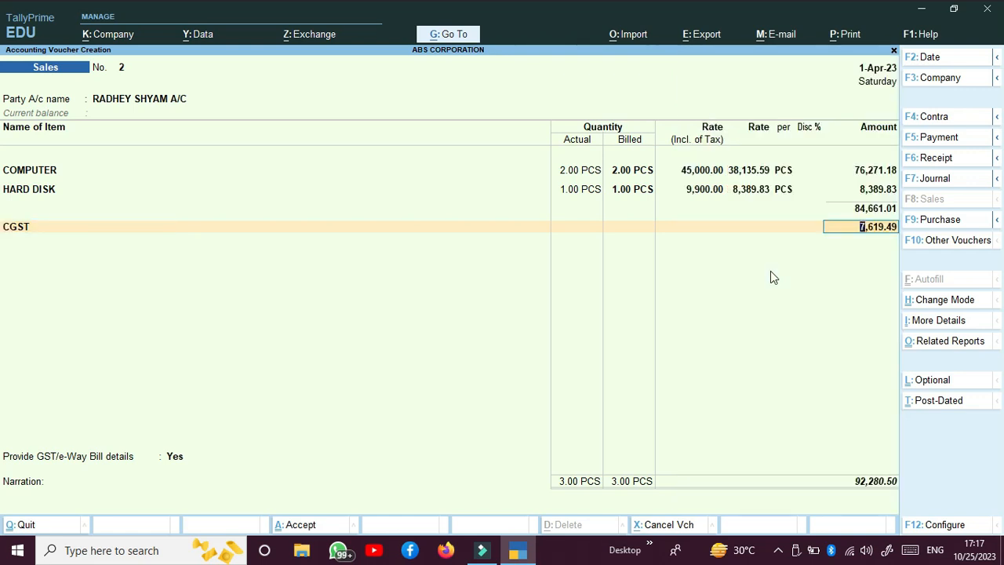
{"action": "key", "text": "Return"}
{"action": "type", "text": "SG"}
{"action": "key", "text": "Return"}
{"action": "key", "text": "Return"}
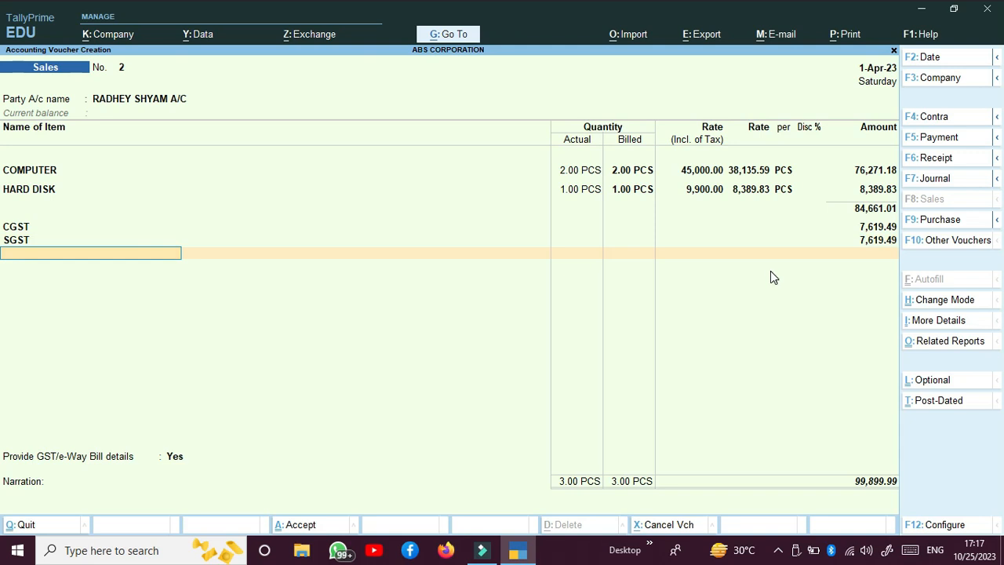
{"action": "type", "text": "R"}
{"action": "key", "text": "Return"}
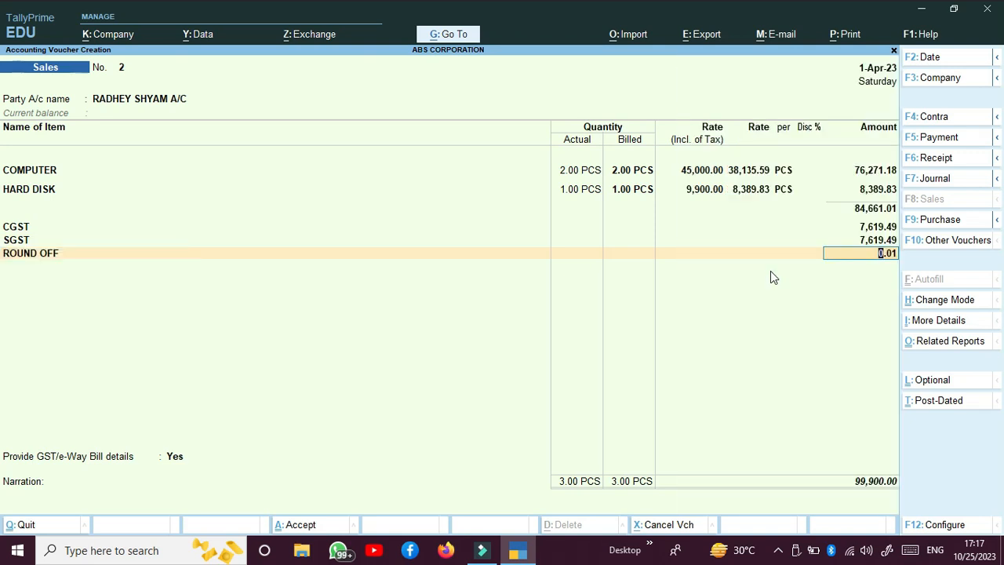
Save sales voucher 2 at 99,900.00 and quit voucher entry to Gateway of Tally
{"action": "key", "text": "ctrl"}
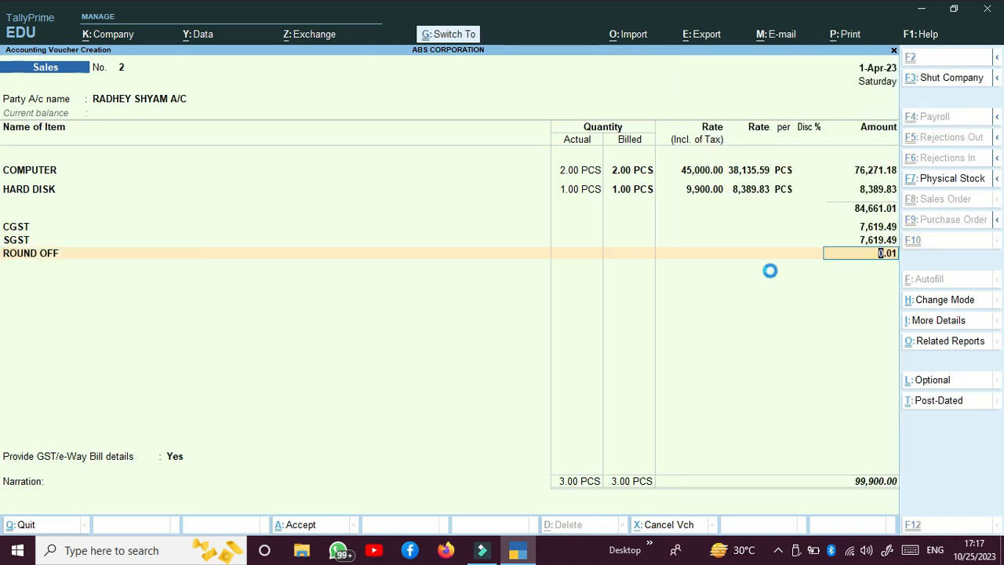
{"action": "key", "text": "ctrl+a"}
{"action": "key", "text": "BackSpace"}
{"action": "key", "text": "Escape"}
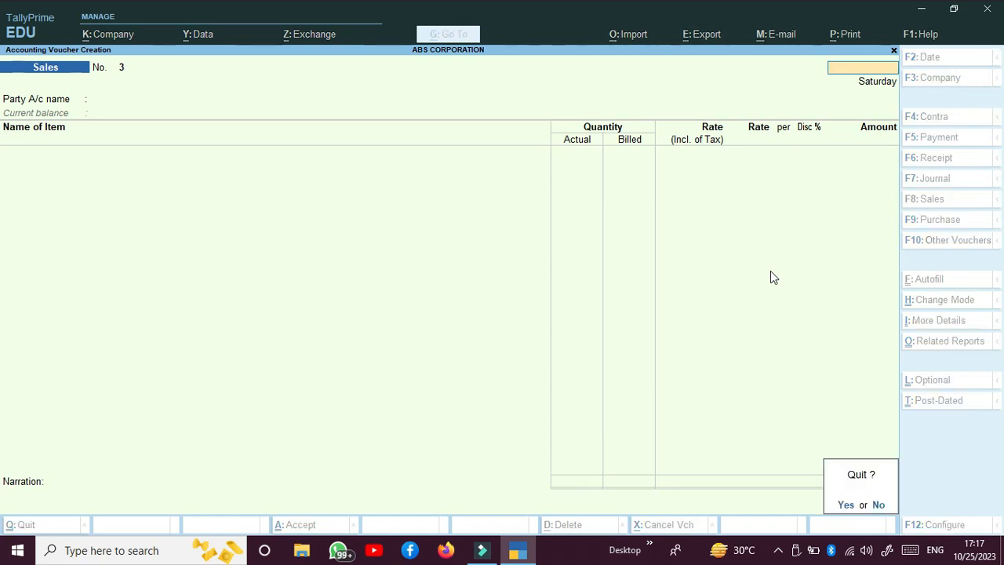
{"action": "key", "text": "y"}
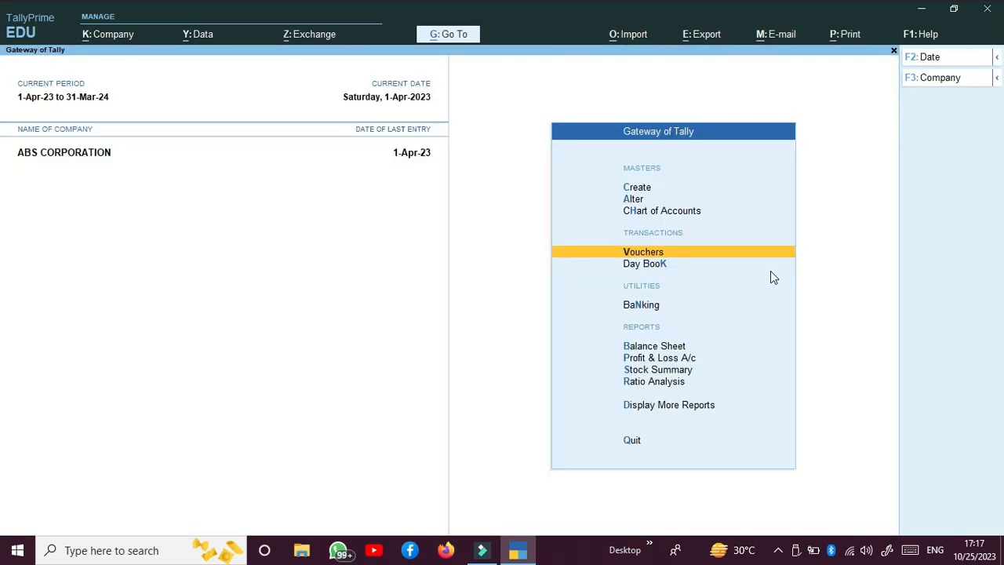
Open the Day Book and review the first sales voucher
{"action": "key", "text": "Down"}
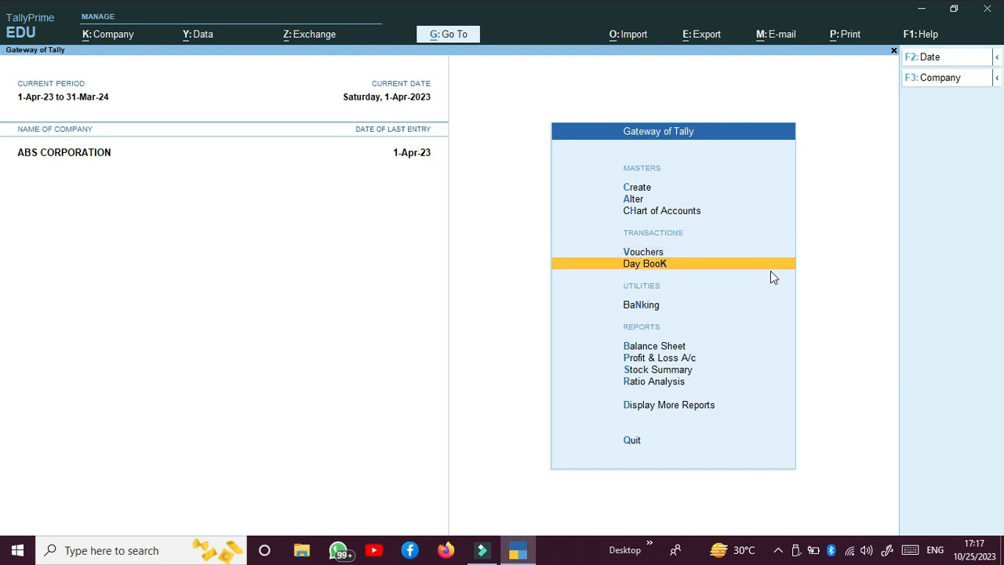
{"action": "key", "text": "Return"}
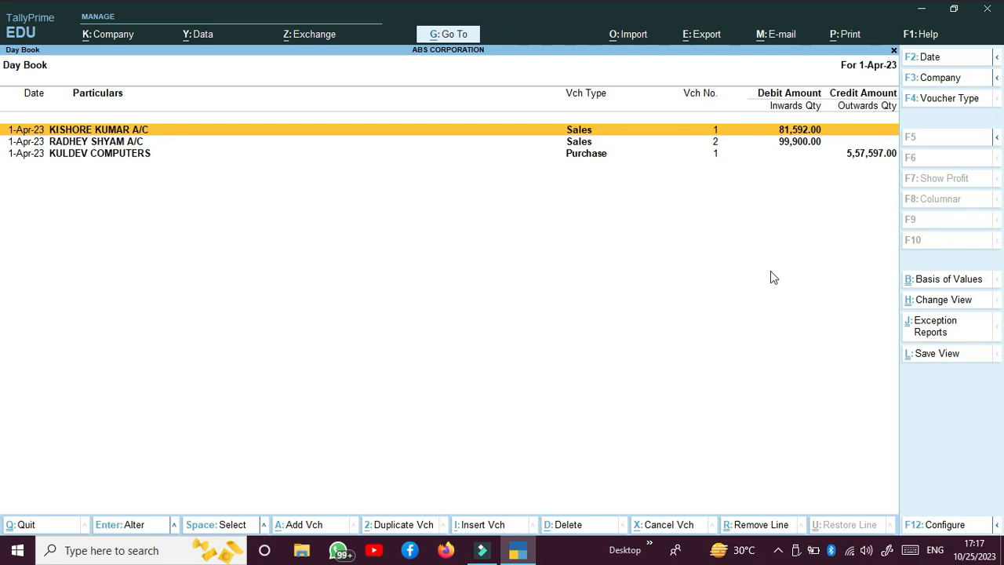
{"action": "key", "text": "Return"}
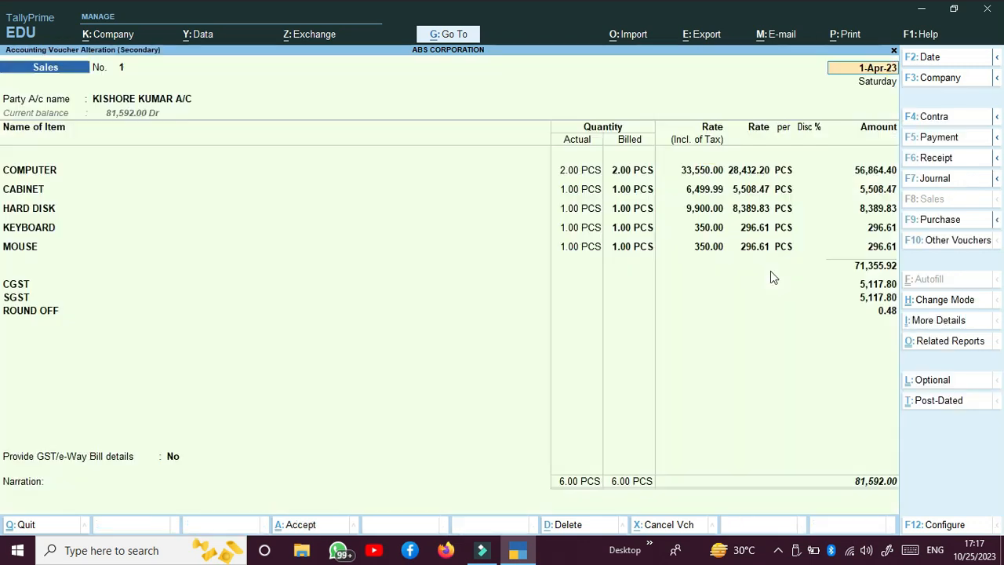
{"action": "key", "text": "BackSpace"}
{"action": "key", "text": "Escape"}
Review the purchase voucher, then close it and the Day Book
{"action": "key", "text": "Down"}
{"action": "key", "text": "Down"}
{"action": "key", "text": "Return"}
{"action": "key", "text": "BackSpace"}
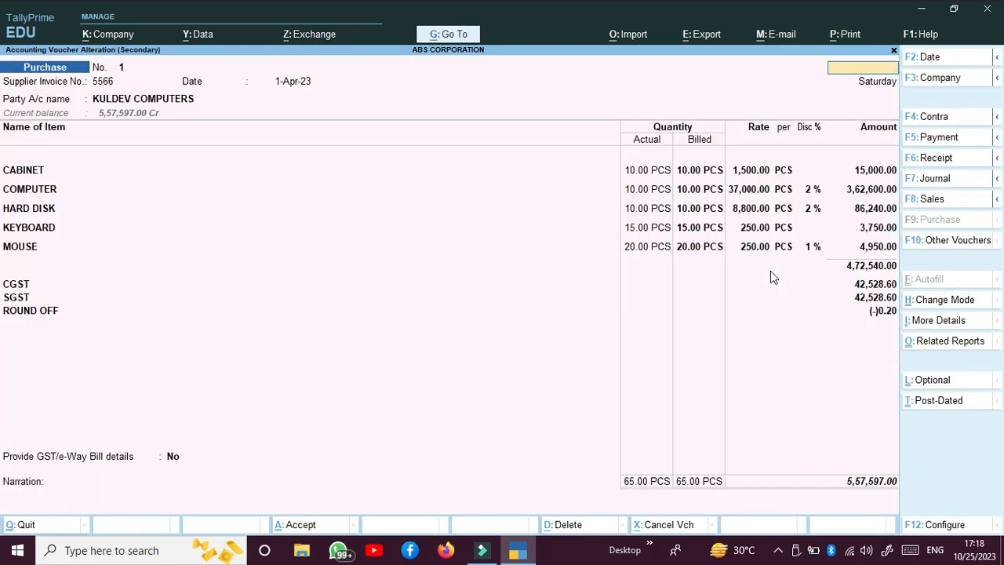
{"action": "key", "text": "Escape"}
{"action": "key", "text": "Escape"}
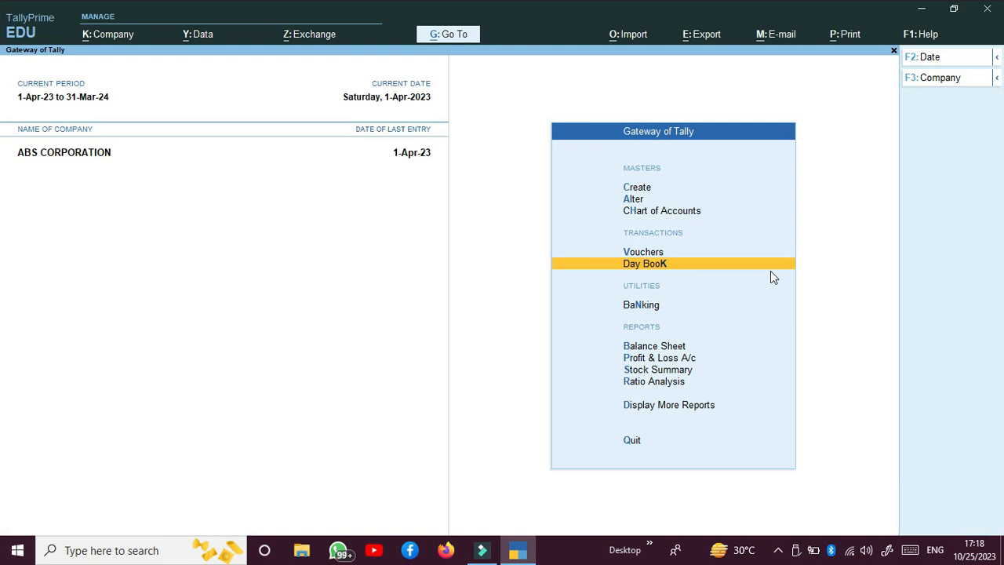
{"action": "key", "text": "Down"}
{"action": "key", "text": "Down"}
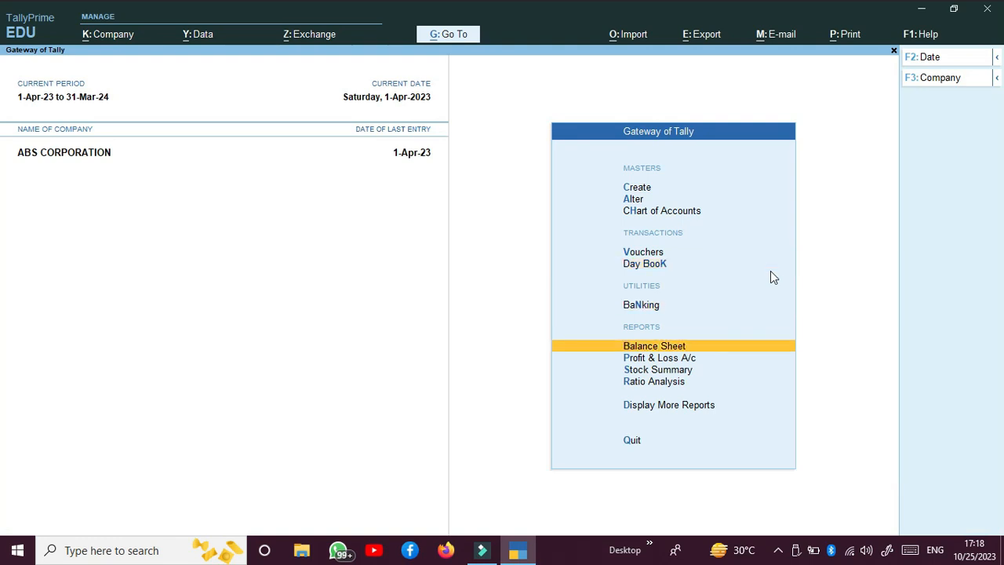
{"action": "key", "text": "Return"}
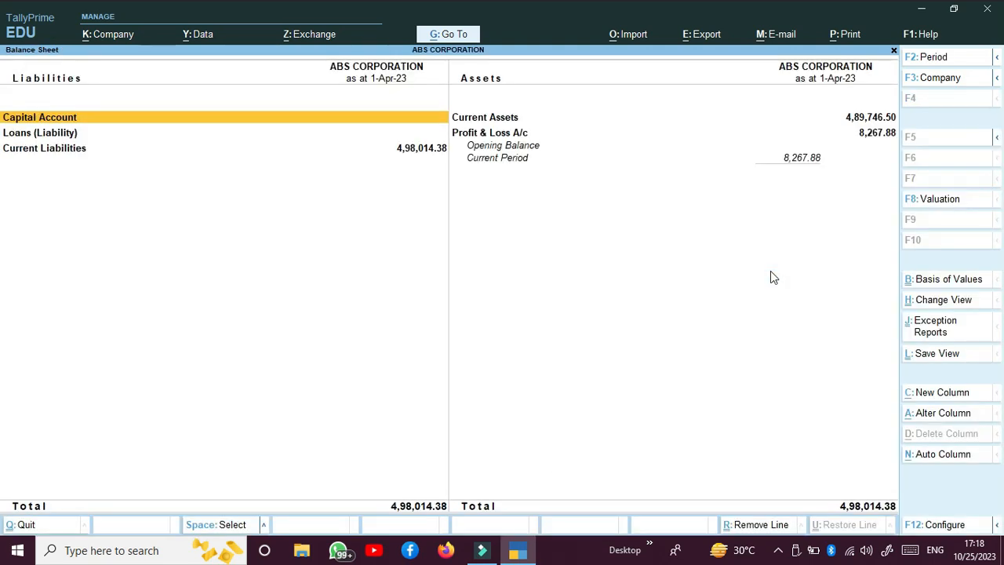
{"action": "key", "text": "ctrl"}
{"action": "key", "text": "alt"}
{"action": "key", "text": "ctrl"}
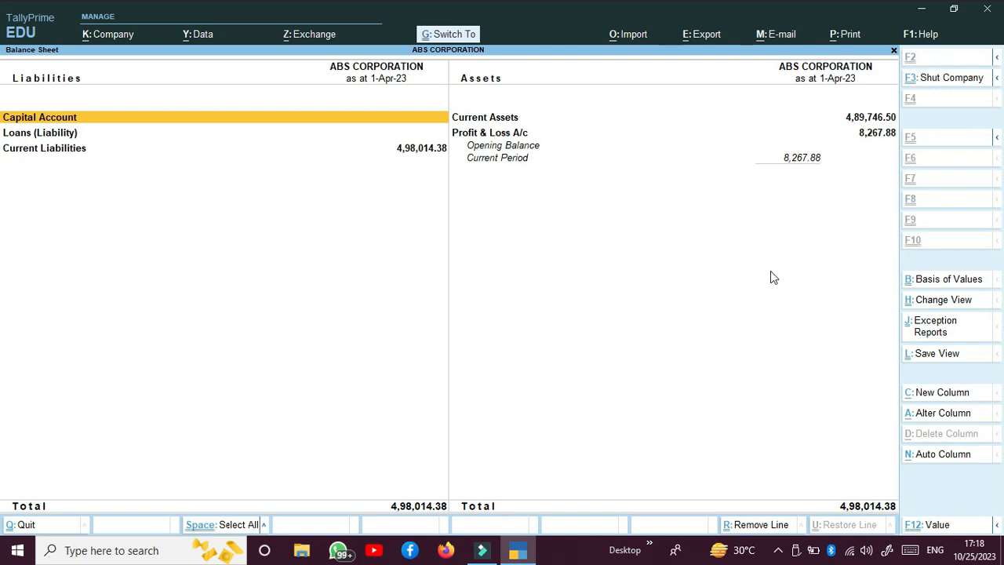
{"action": "key", "text": "alt"}
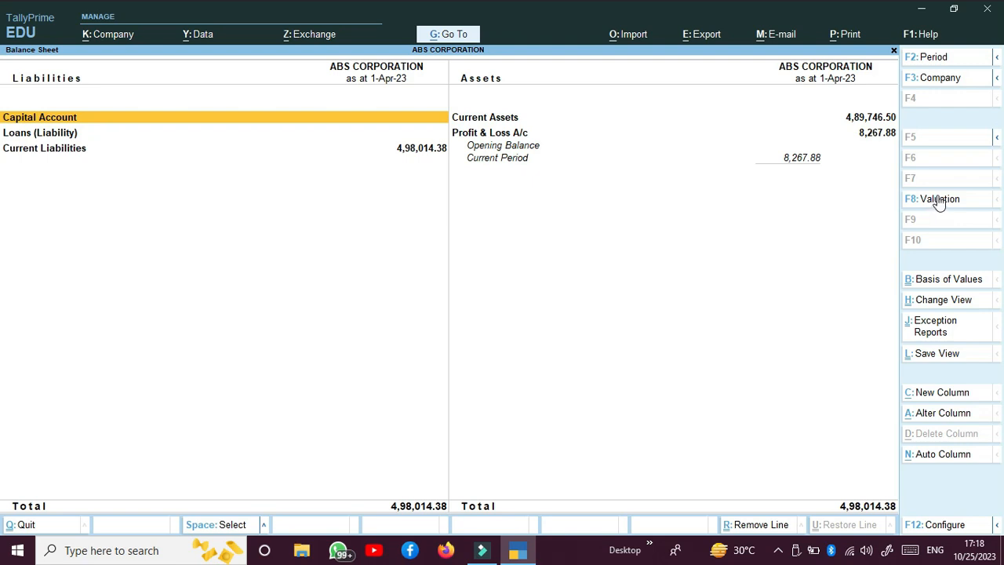
{"action": "left_click", "coordinate": [943, 302]}
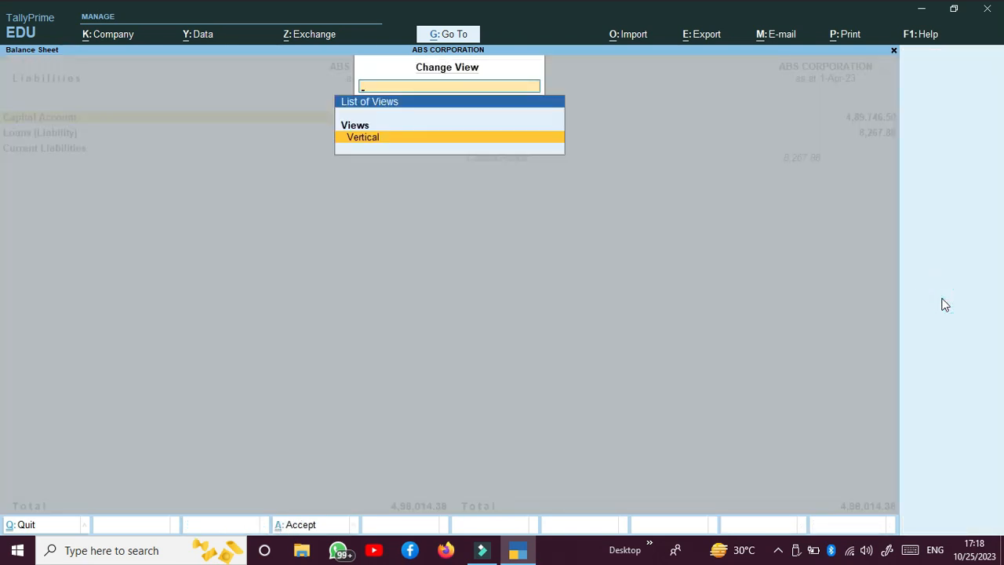
{"action": "key", "text": "Escape"}
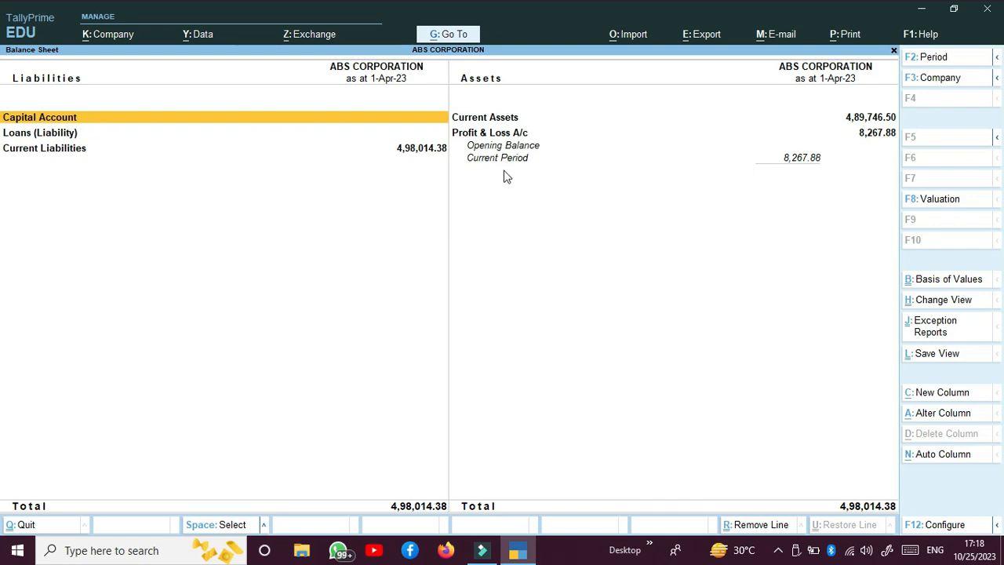
{"action": "key", "text": "Escape"}
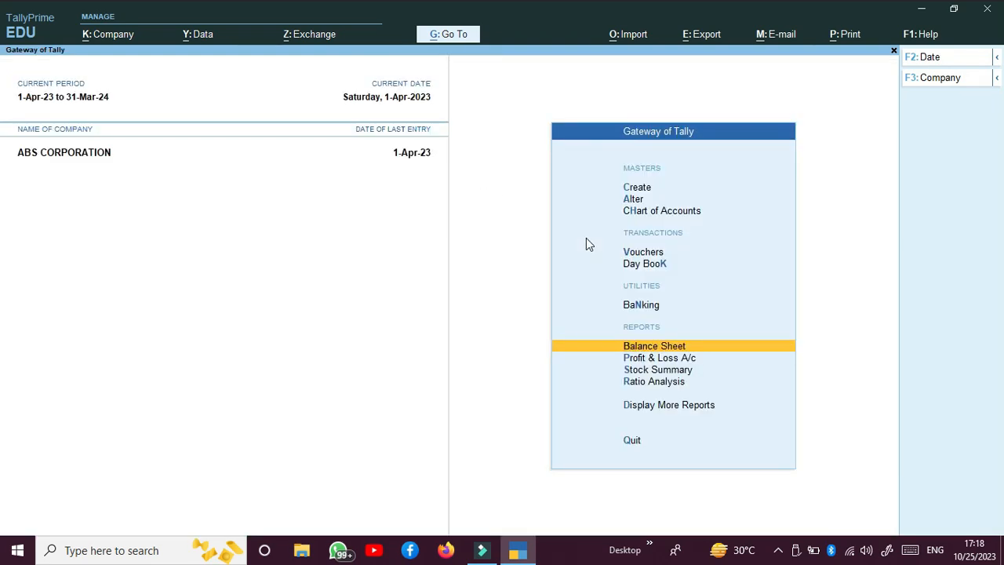
{"action": "key", "text": "Down"}
{"action": "key", "text": "Return"}
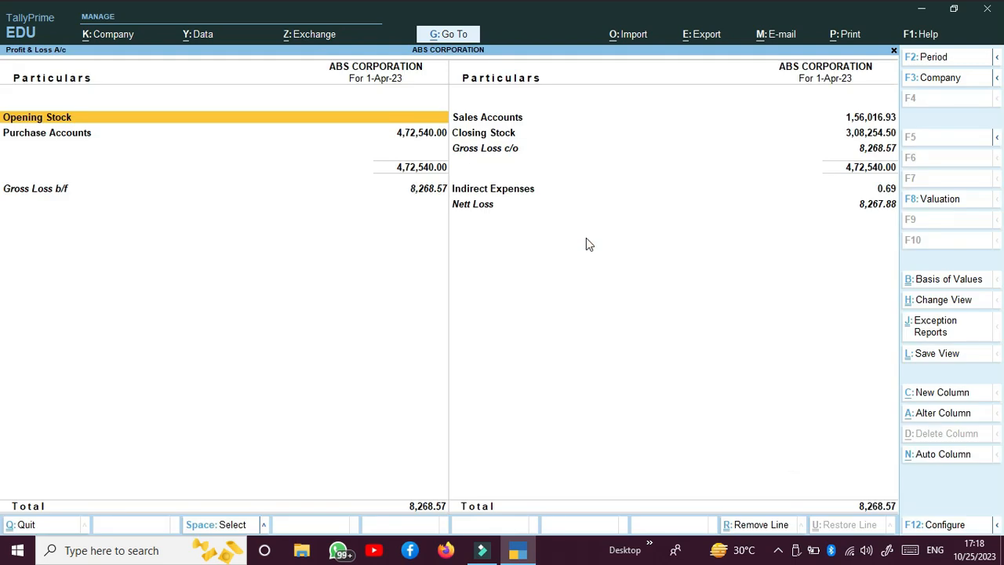
{"action": "key", "text": "ctrl"}
{"action": "left_click", "coordinate": [935, 199]}
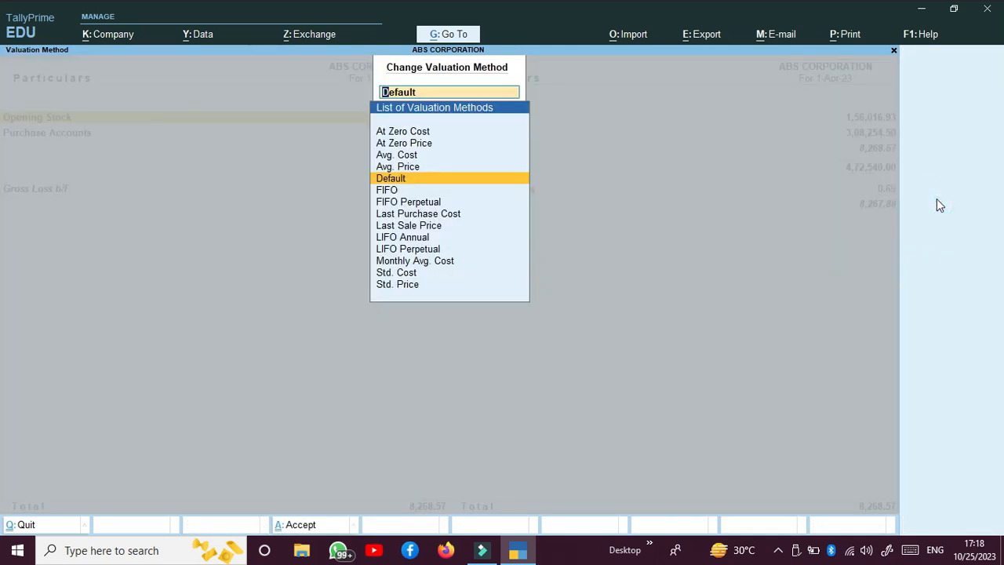
{"action": "key", "text": "Escape"}
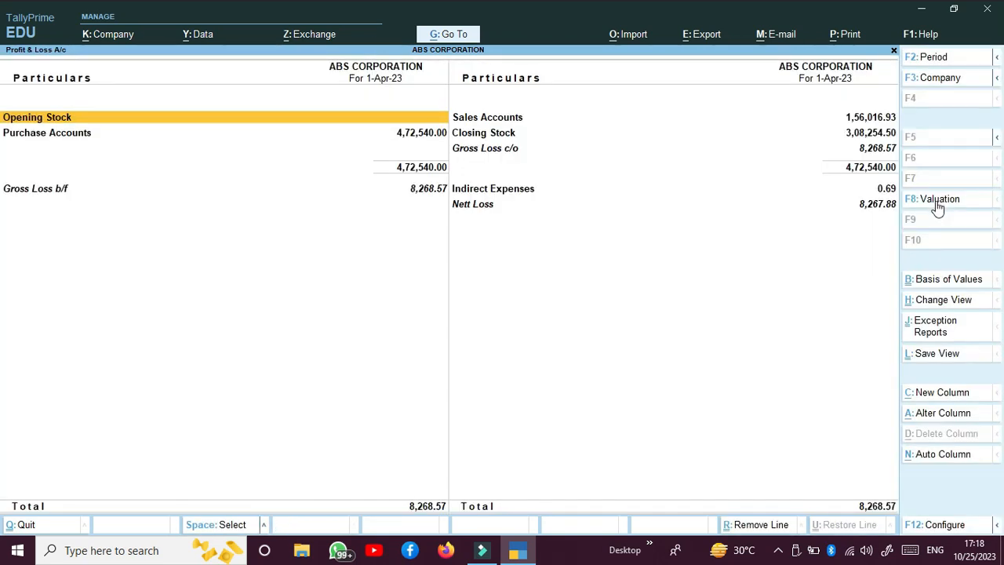
{"action": "left_click", "coordinate": [944, 299]}
{"action": "key", "text": "Escape"}
{"action": "key", "text": "Escape"}
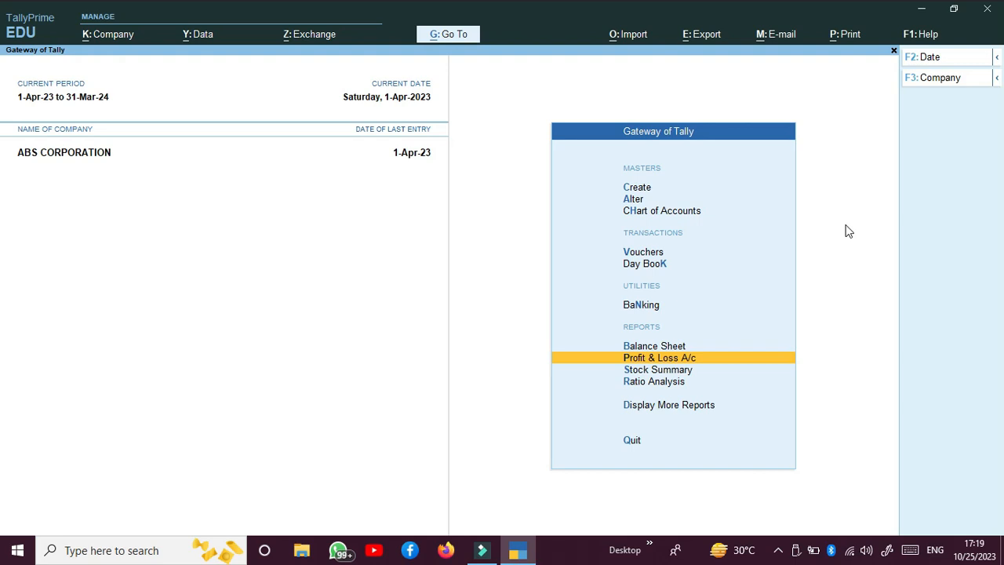
{"action": "key", "text": "Down"}
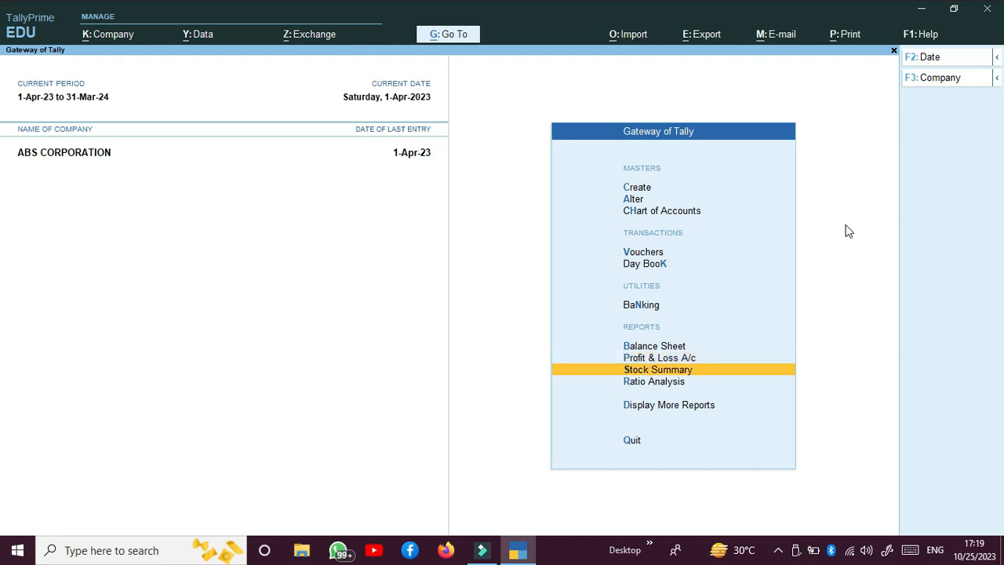
{"action": "key", "text": "Return"}
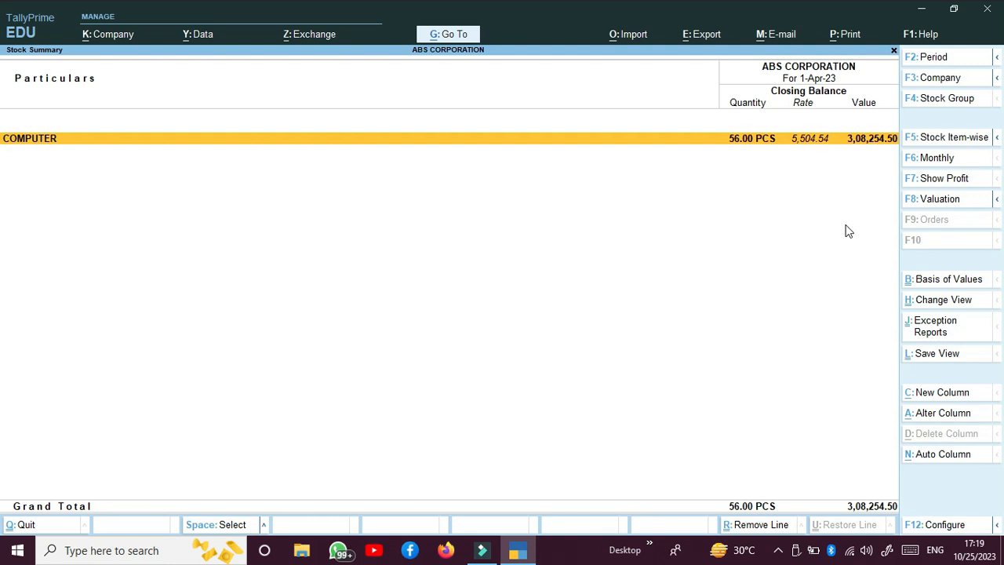
{"action": "key", "text": "Return"}
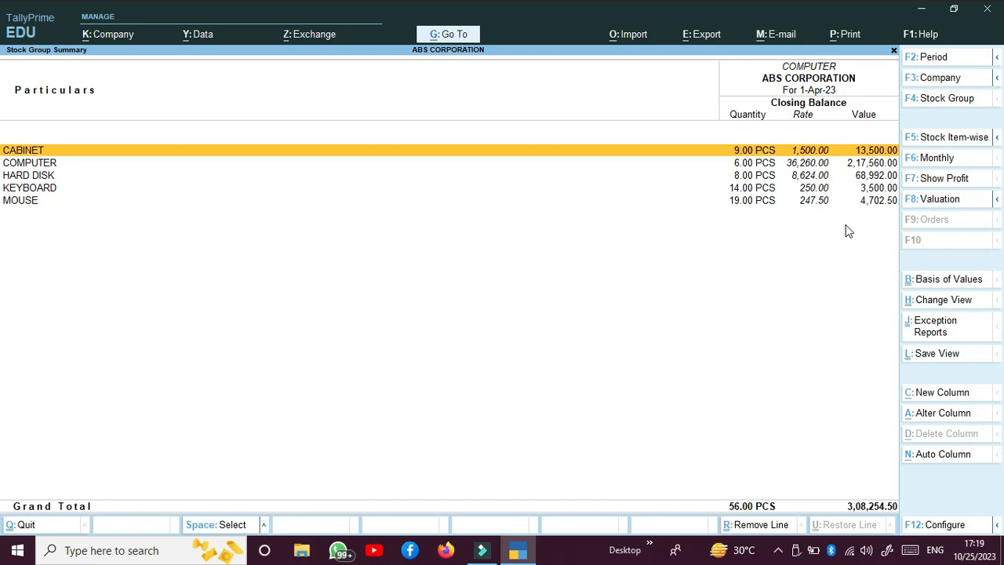
{"action": "key", "text": "Escape"}
{"action": "key", "text": "Escape"}
{"action": "key", "text": "Down"}
{"action": "key", "text": "Return"}
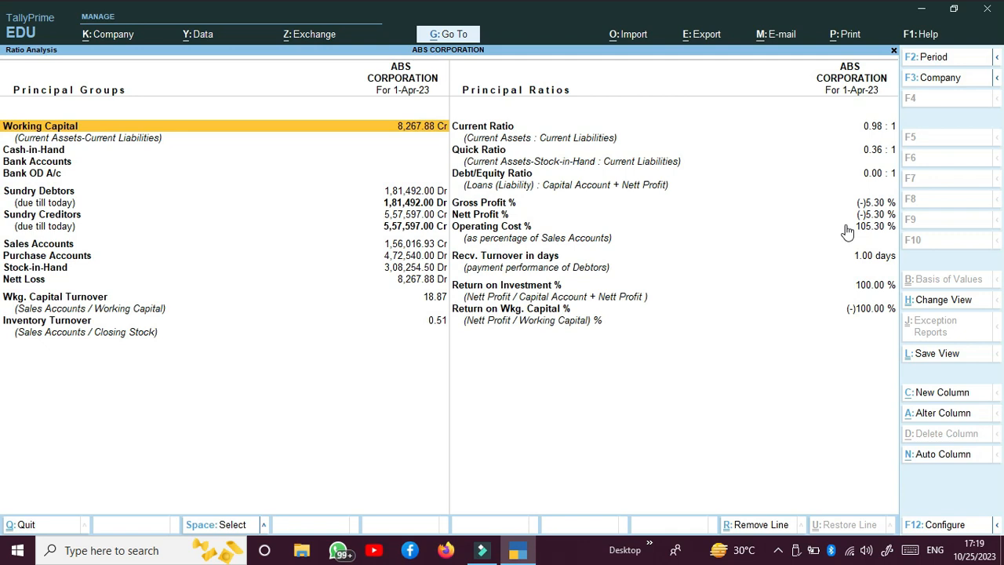
{"action": "key", "text": "Escape"}
{"action": "key", "text": "Down"}
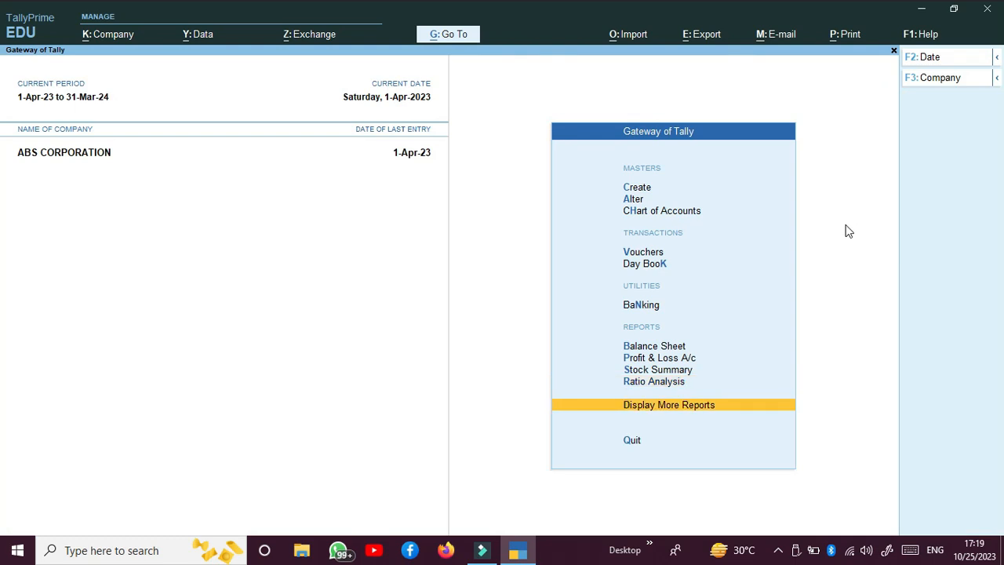
From Display More Reports, view the Trial Balance, Day Book, Cash Flow and Funds Flow reports
{"action": "key", "text": "Return"}
{"action": "key", "text": "Return"}
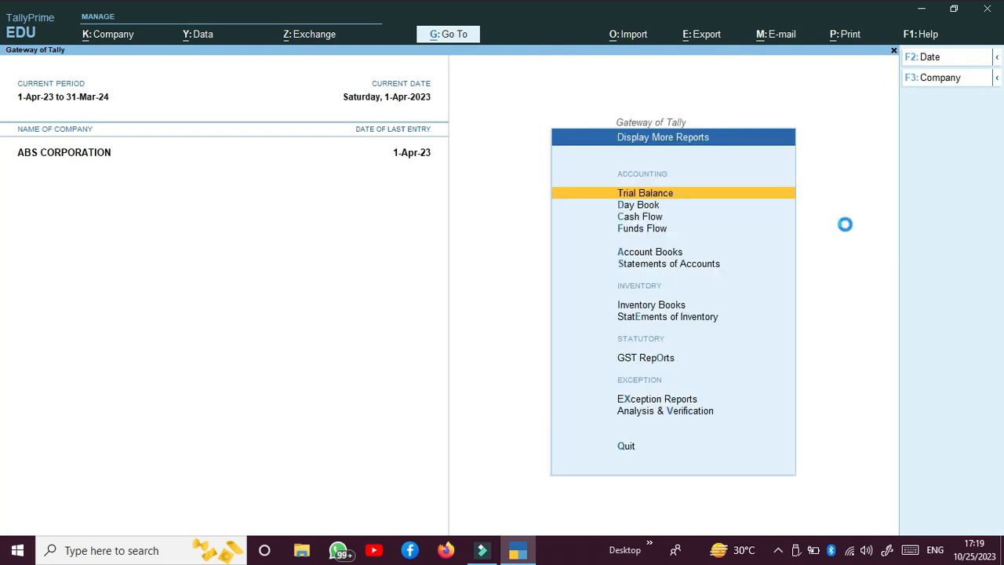
{"action": "key", "text": "Escape"}
{"action": "key", "text": "Down"}
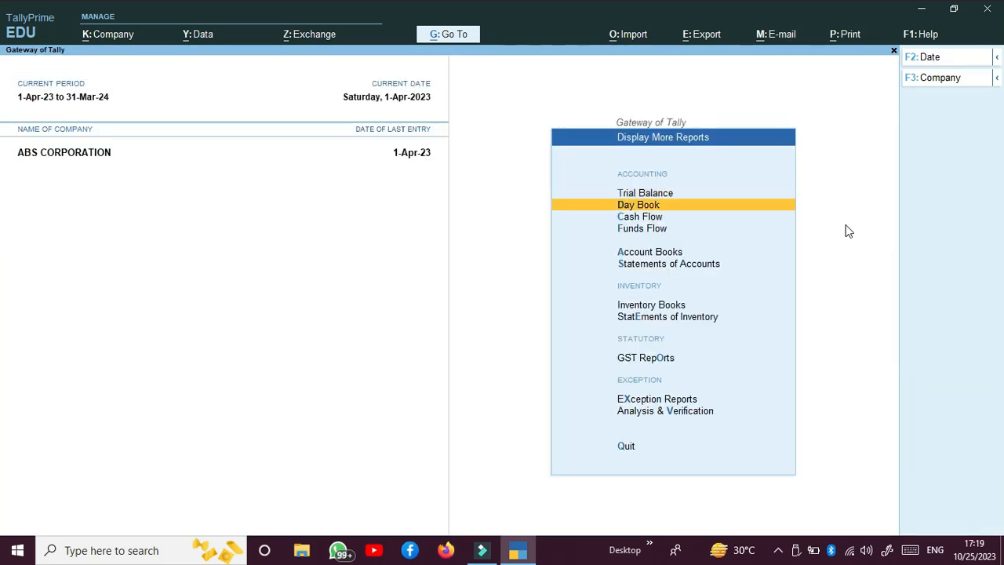
{"action": "key", "text": "Return"}
{"action": "key", "text": "Escape"}
{"action": "key", "text": "Down"}
{"action": "key", "text": "Return"}
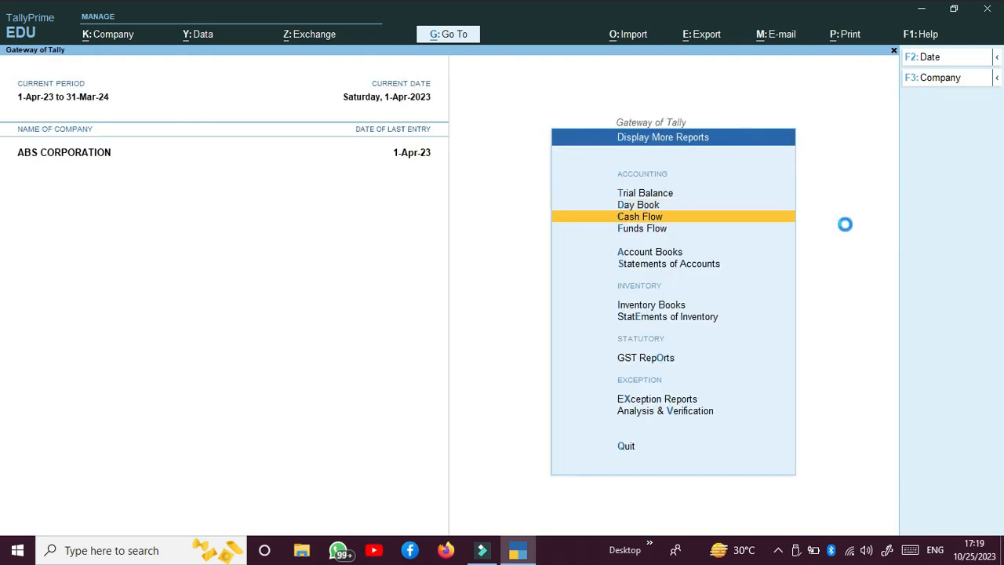
{"action": "key", "text": "Escape"}
{"action": "key", "text": "Down"}
{"action": "key", "text": "Return"}
{"action": "key", "text": "Escape"}
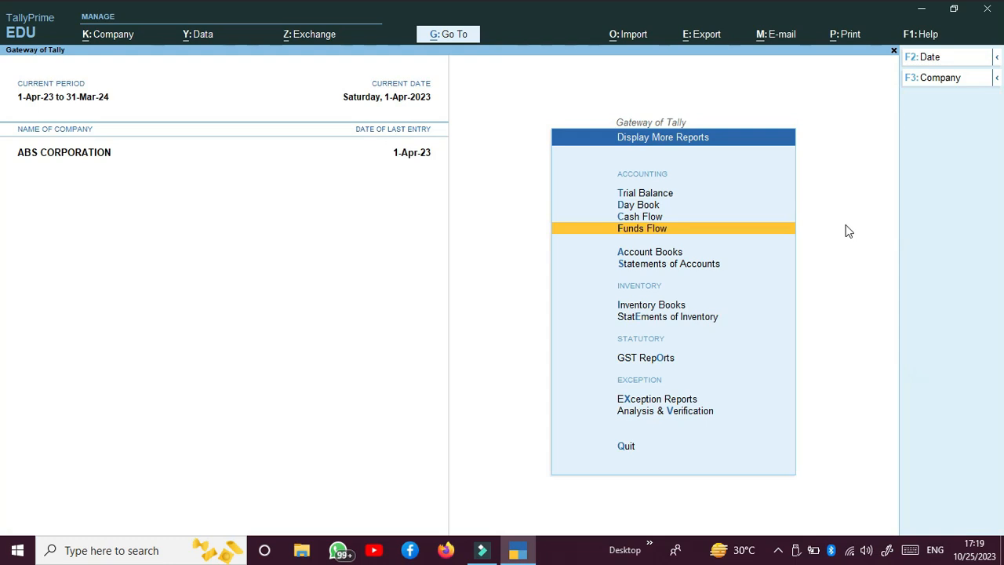
Go back to Gateway of Tally, reopen More Reports and enter Account Books
{"action": "key", "text": "Down"}
{"action": "key", "text": "Escape"}
{"action": "key", "text": "Return"}
{"action": "key", "text": "Down"}
{"action": "key", "text": "Down"}
{"action": "key", "text": "Down"}
{"action": "key", "text": "Down"}
{"action": "key", "text": "Down"}
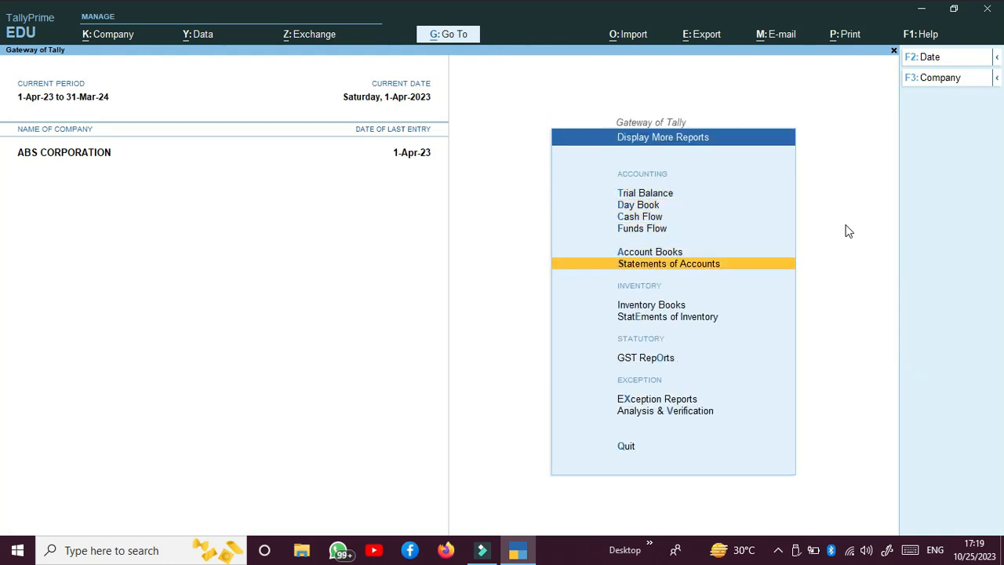
{"action": "key", "text": "Up"}
{"action": "key", "text": "Return"}
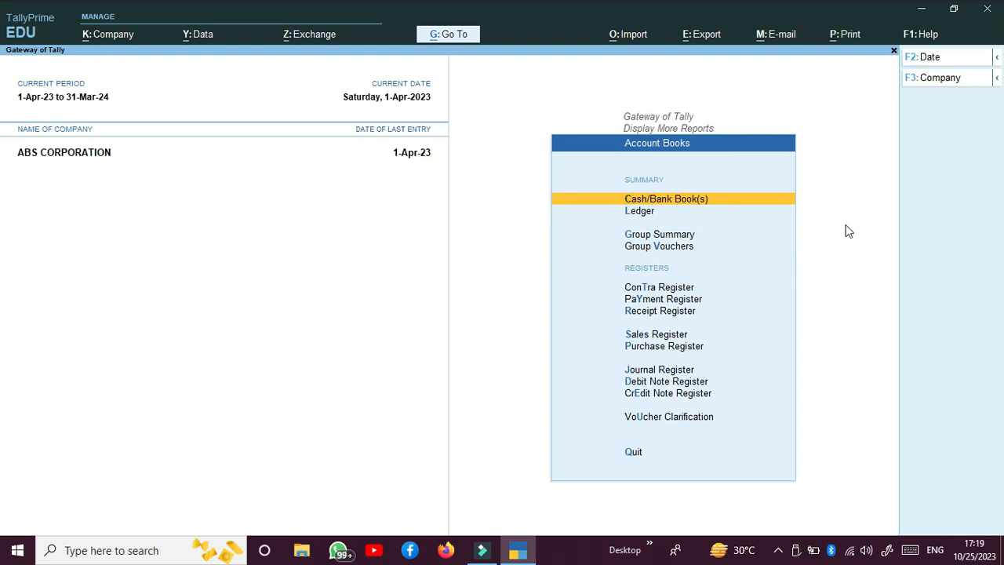
Review the Sales and Purchase Registers, drilling into April's vouchers in each
{"action": "key", "text": "Down"}
{"action": "key", "text": "Down"}
{"action": "key", "text": "Down"}
{"action": "key", "text": "Down"}
{"action": "key", "text": "Down"}
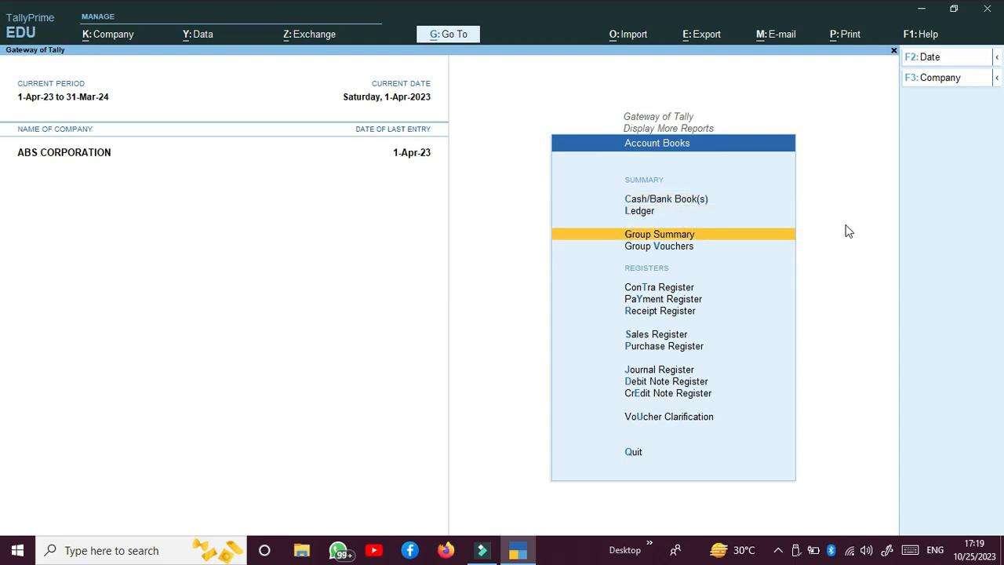
{"action": "key", "text": "Down"}
{"action": "key", "text": "Down"}
{"action": "key", "text": "Down"}
{"action": "key", "text": "Up"}
{"action": "key", "text": "Return"}
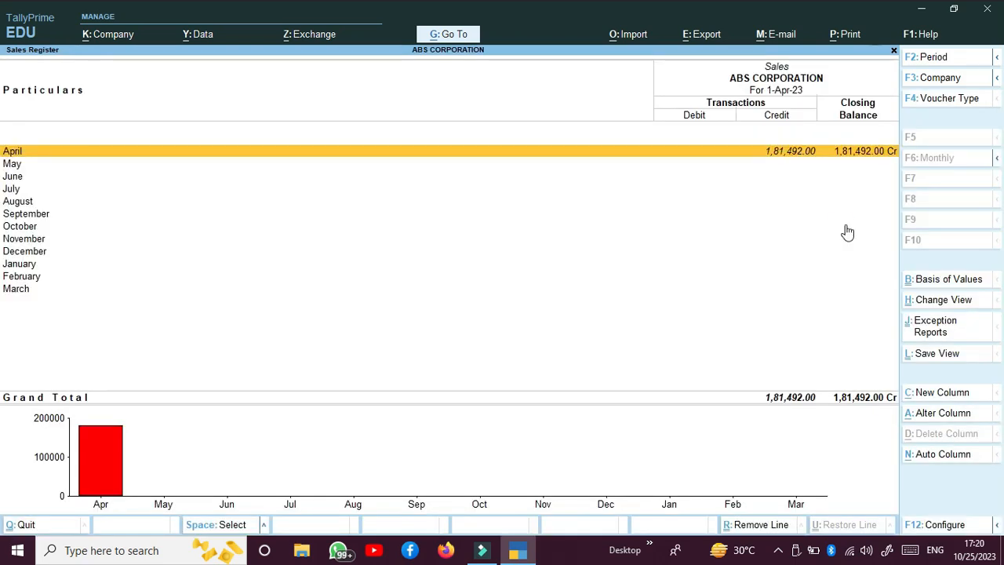
{"action": "key", "text": "Return"}
{"action": "key", "text": "Escape"}
{"action": "key", "text": "Escape"}
{"action": "key", "text": "Down"}
{"action": "key", "text": "Return"}
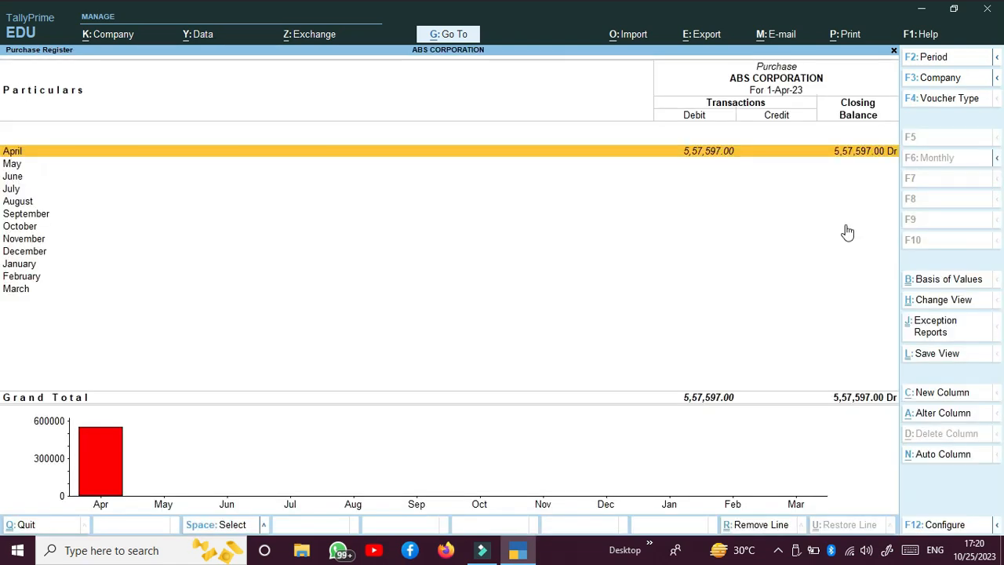
{"action": "key", "text": "Return"}
{"action": "key", "text": "Escape"}
{"action": "key", "text": "Escape"}
Browse the Journal, Debit Note and Credit Note Register entries, then leave Account Books
{"action": "key", "text": "Down"}
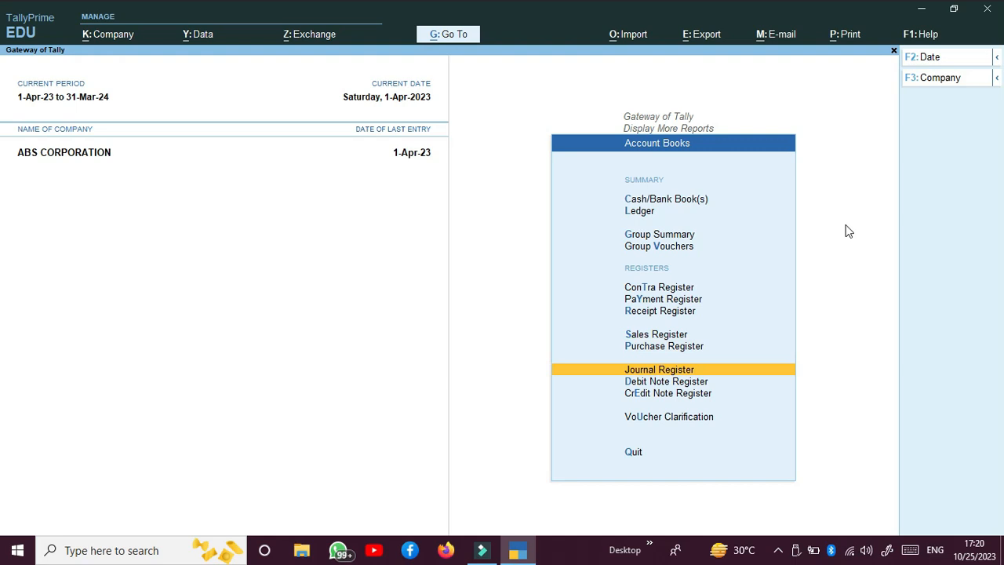
{"action": "key", "text": "Down"}
{"action": "key", "text": "Down"}
{"action": "key", "text": "Down"}
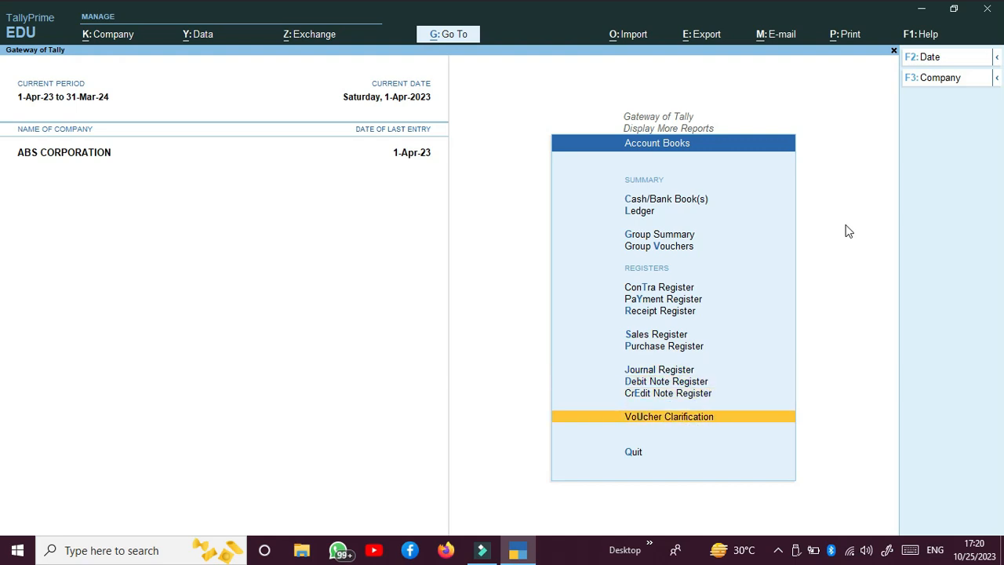
{"action": "key", "text": "Down"}
{"action": "key", "text": "Return"}
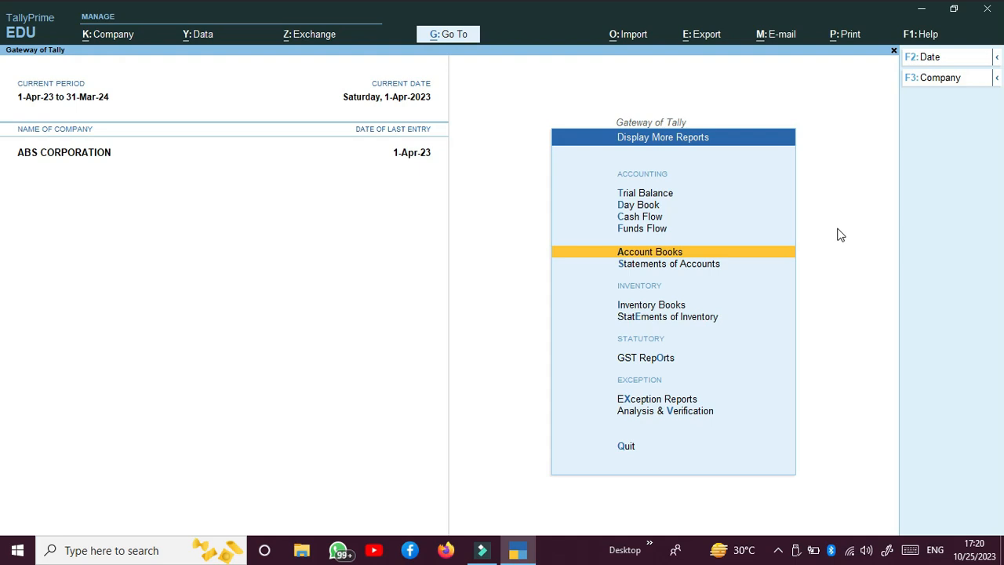
{"action": "left_click", "coordinate": [778, 550]}
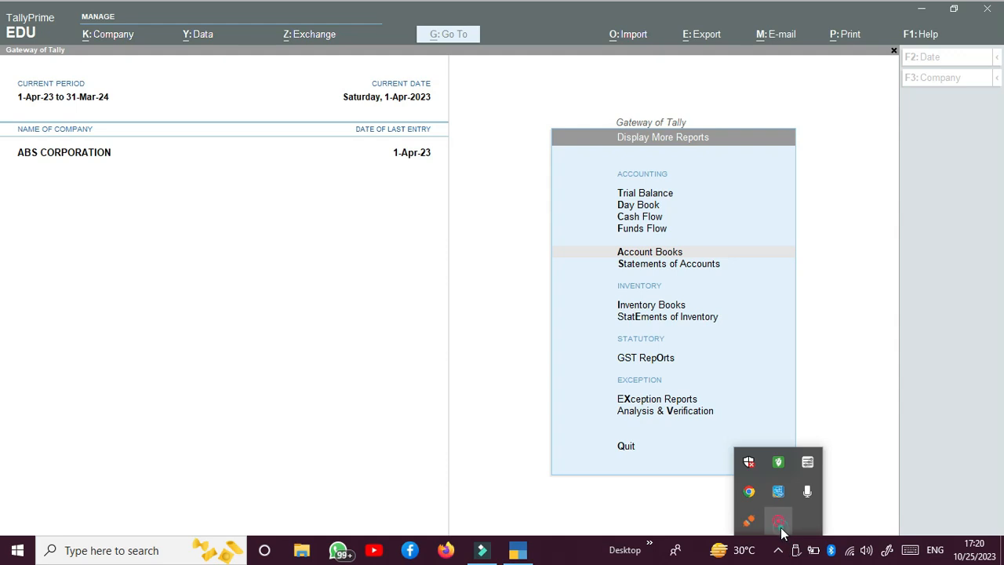
{"action": "right_click", "coordinate": [780, 526]}
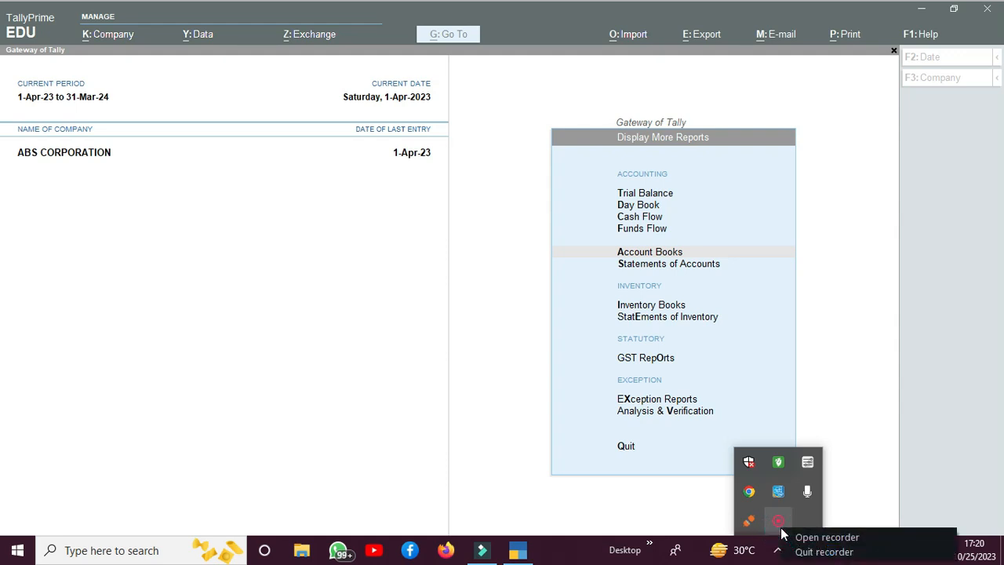